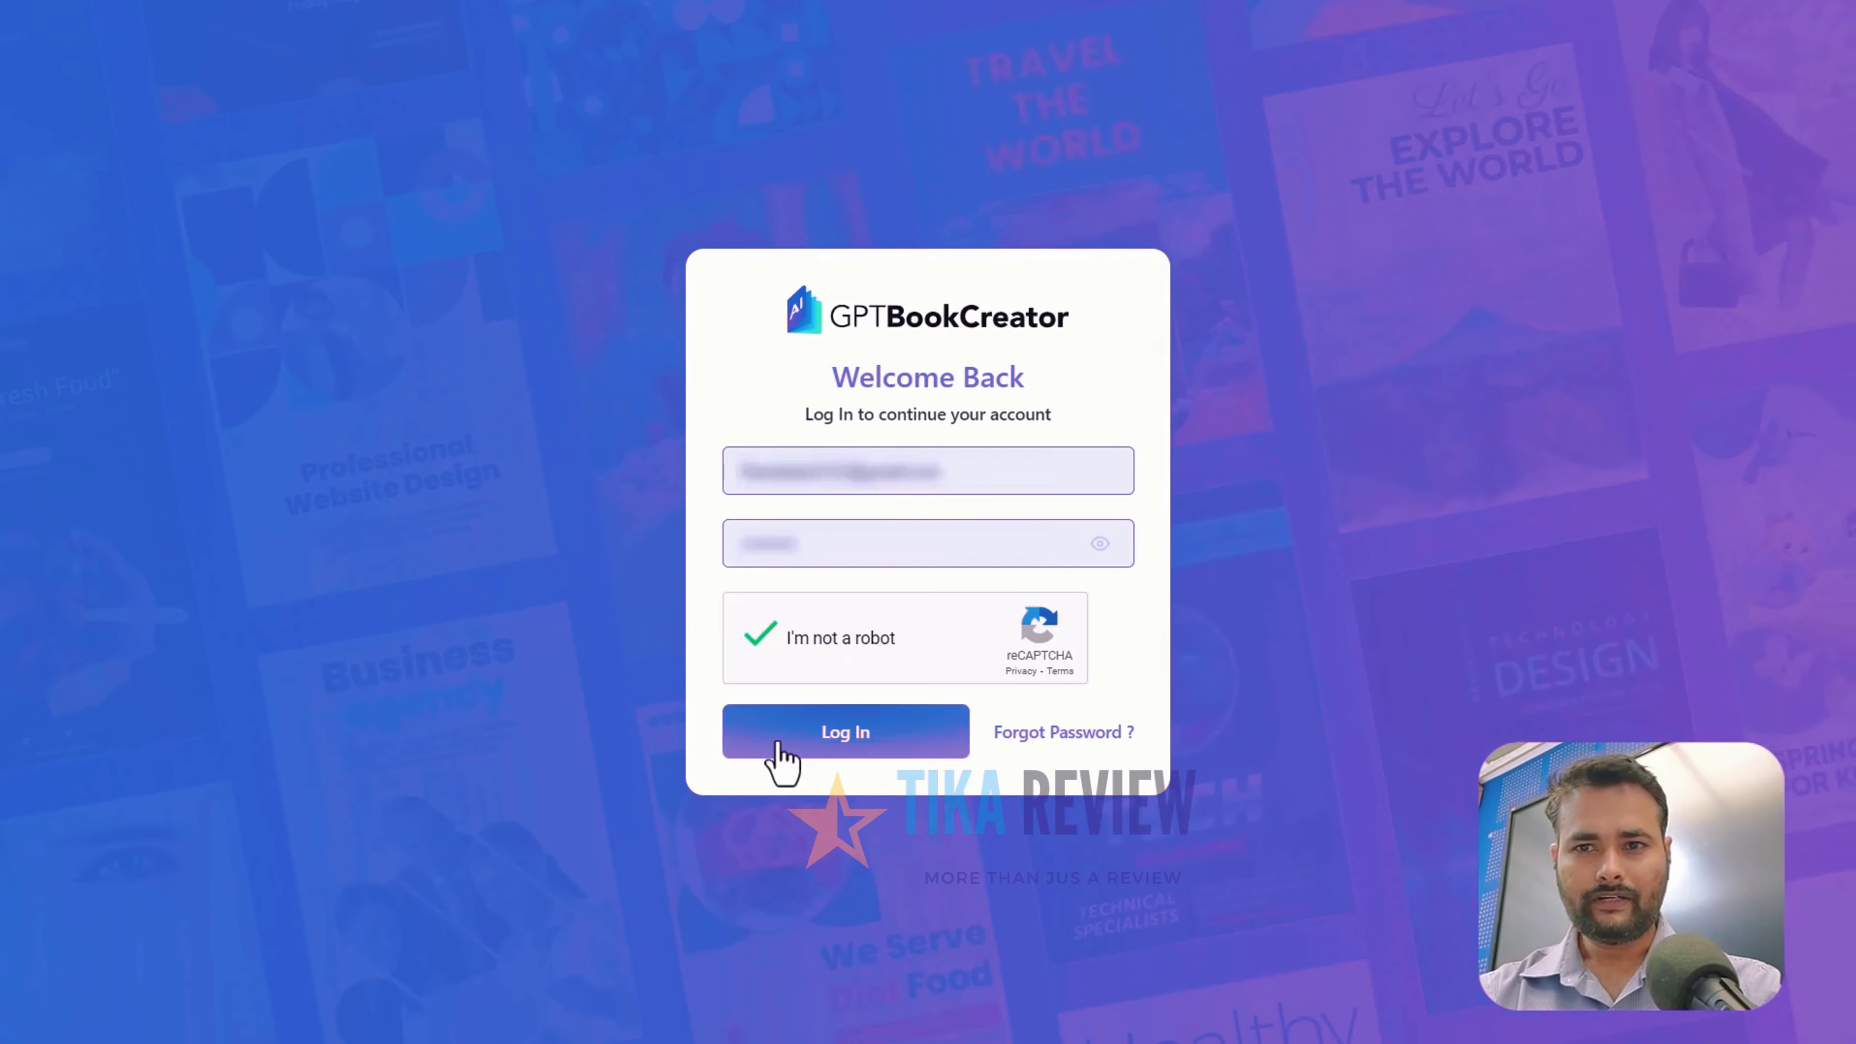
Submit the login form with the account credentials to reach the dashboard
click(923, 727)
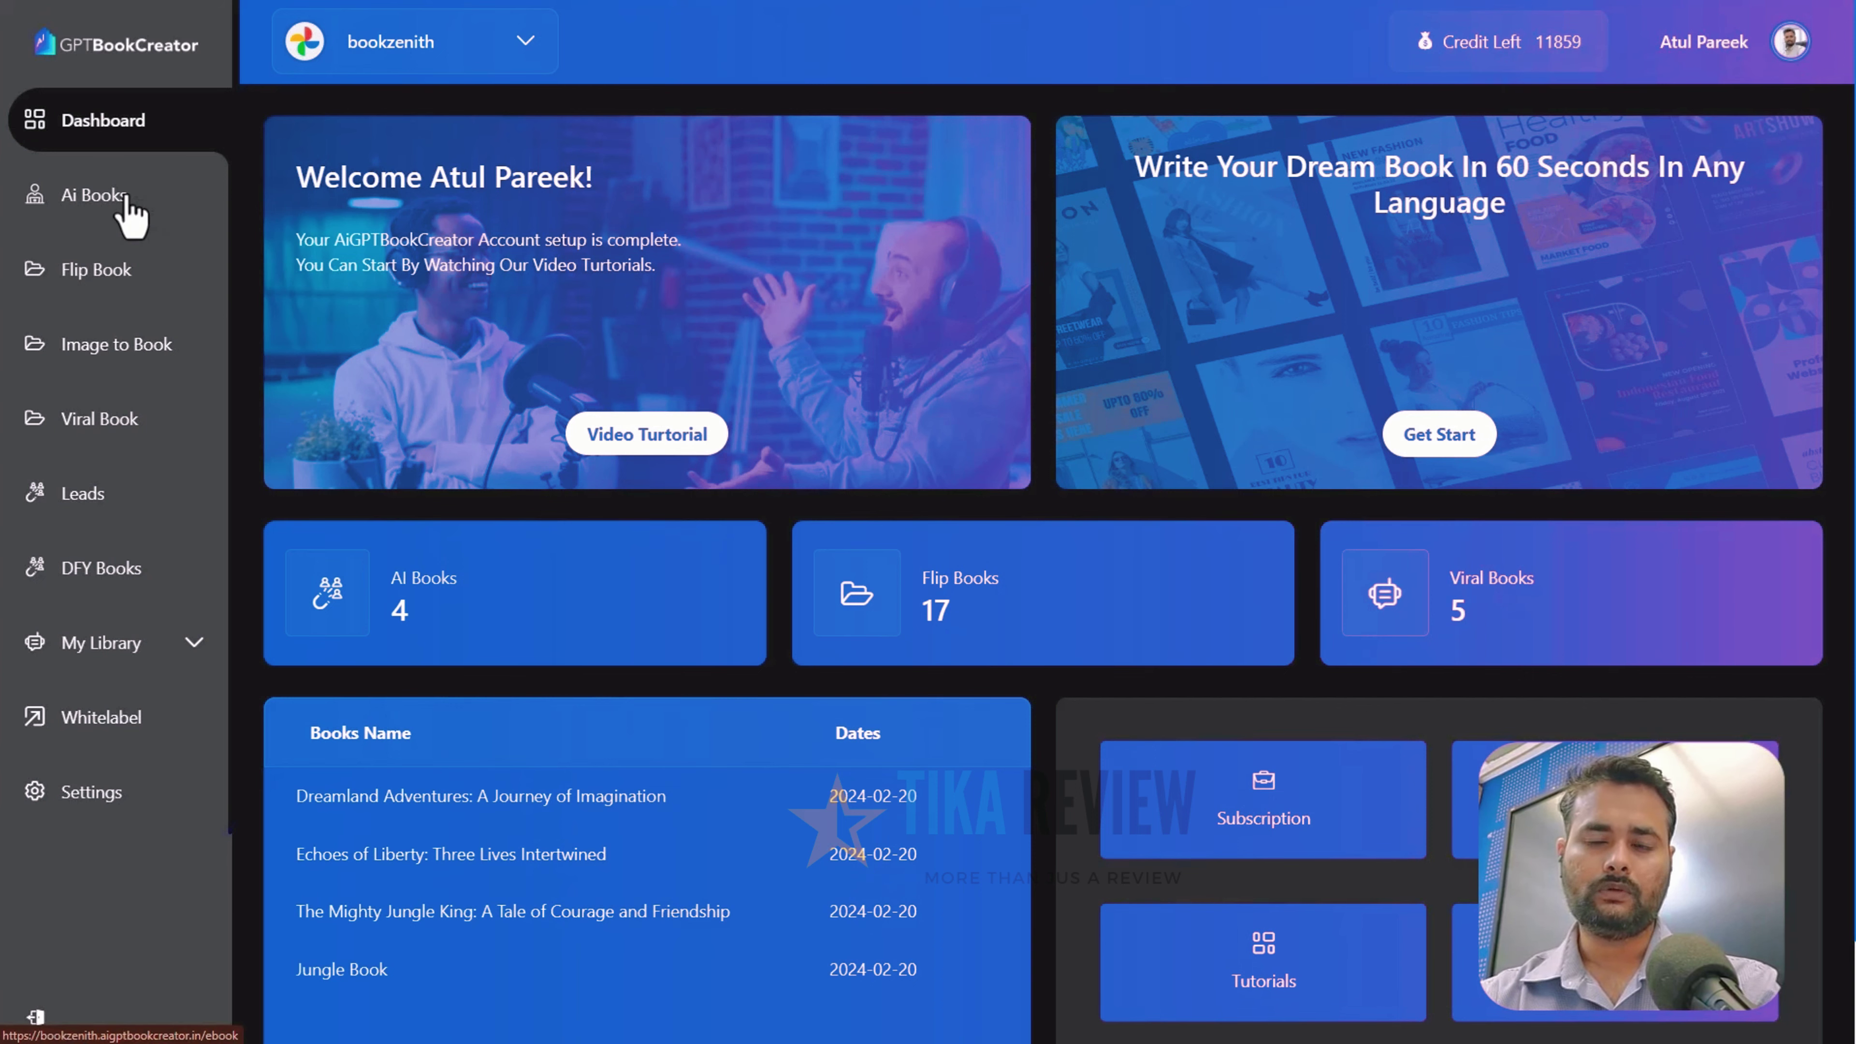
Browse Ai Books, Flip Book, Image to Book, Viral Book and Leads, ending on DFY Books
click(170, 239)
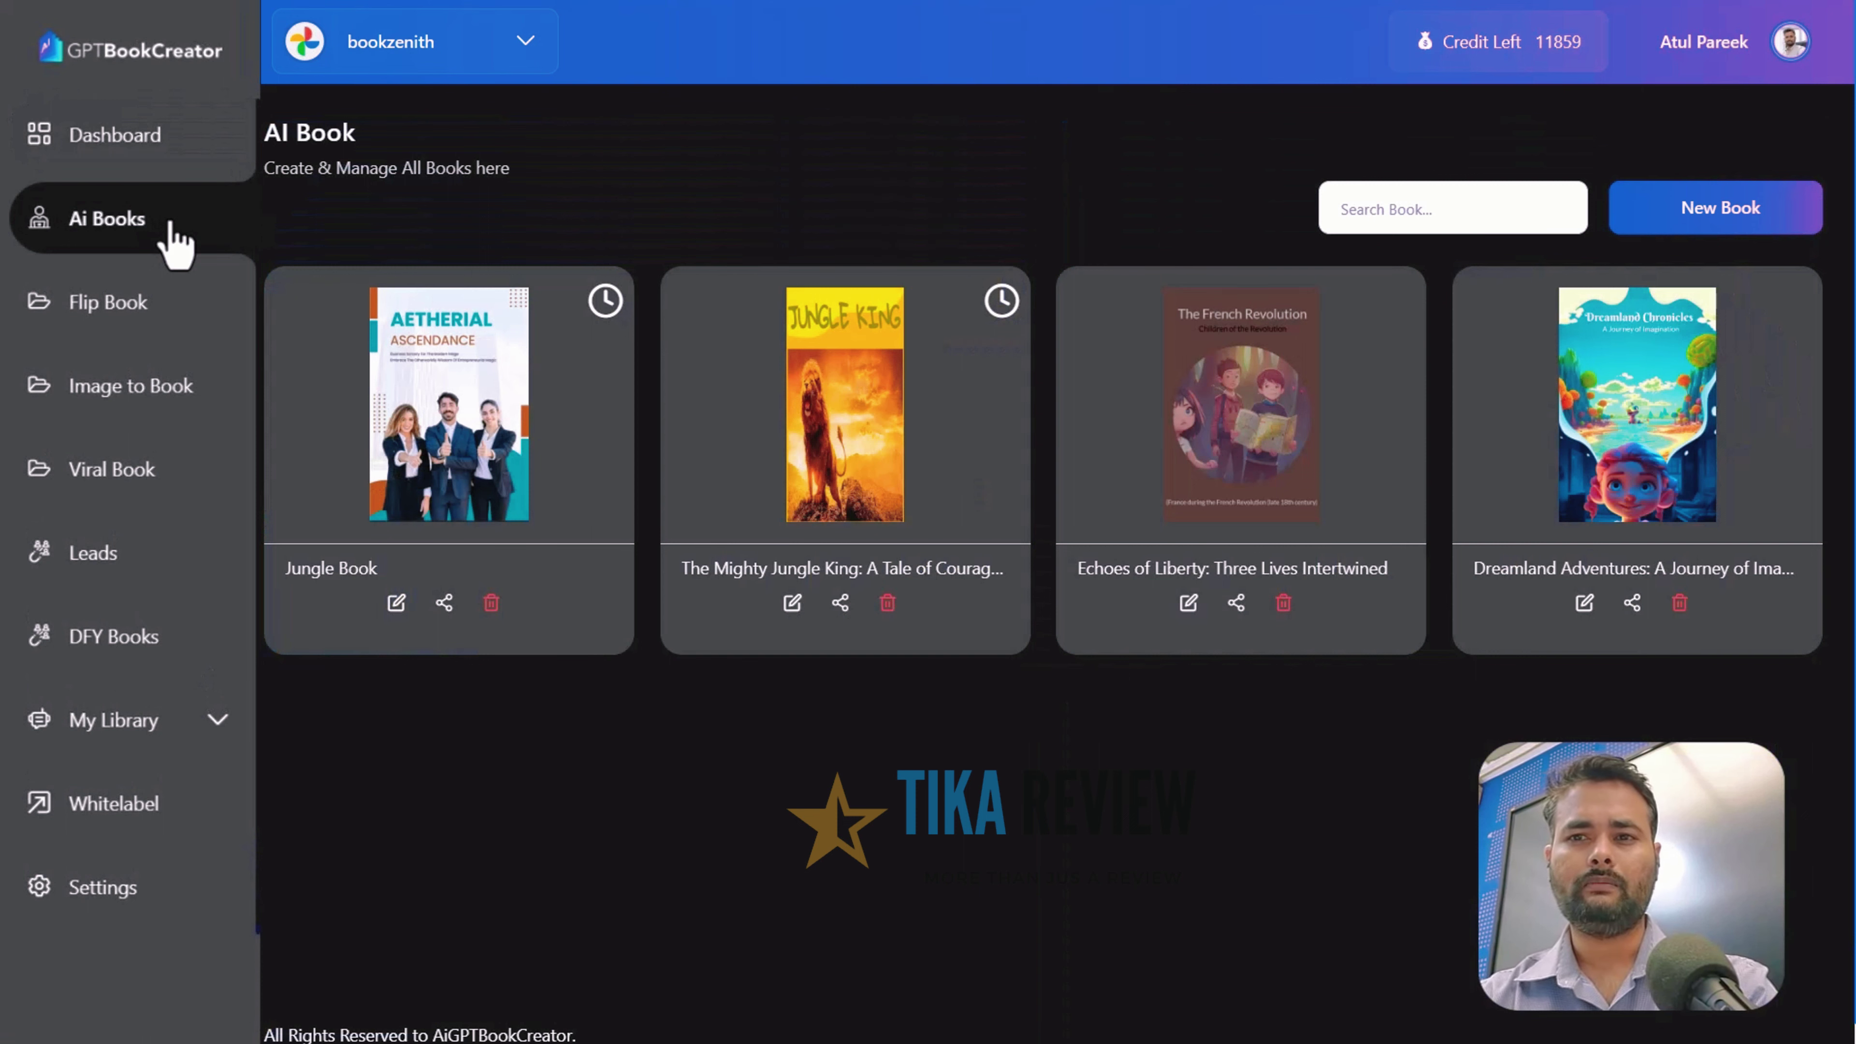
click(167, 322)
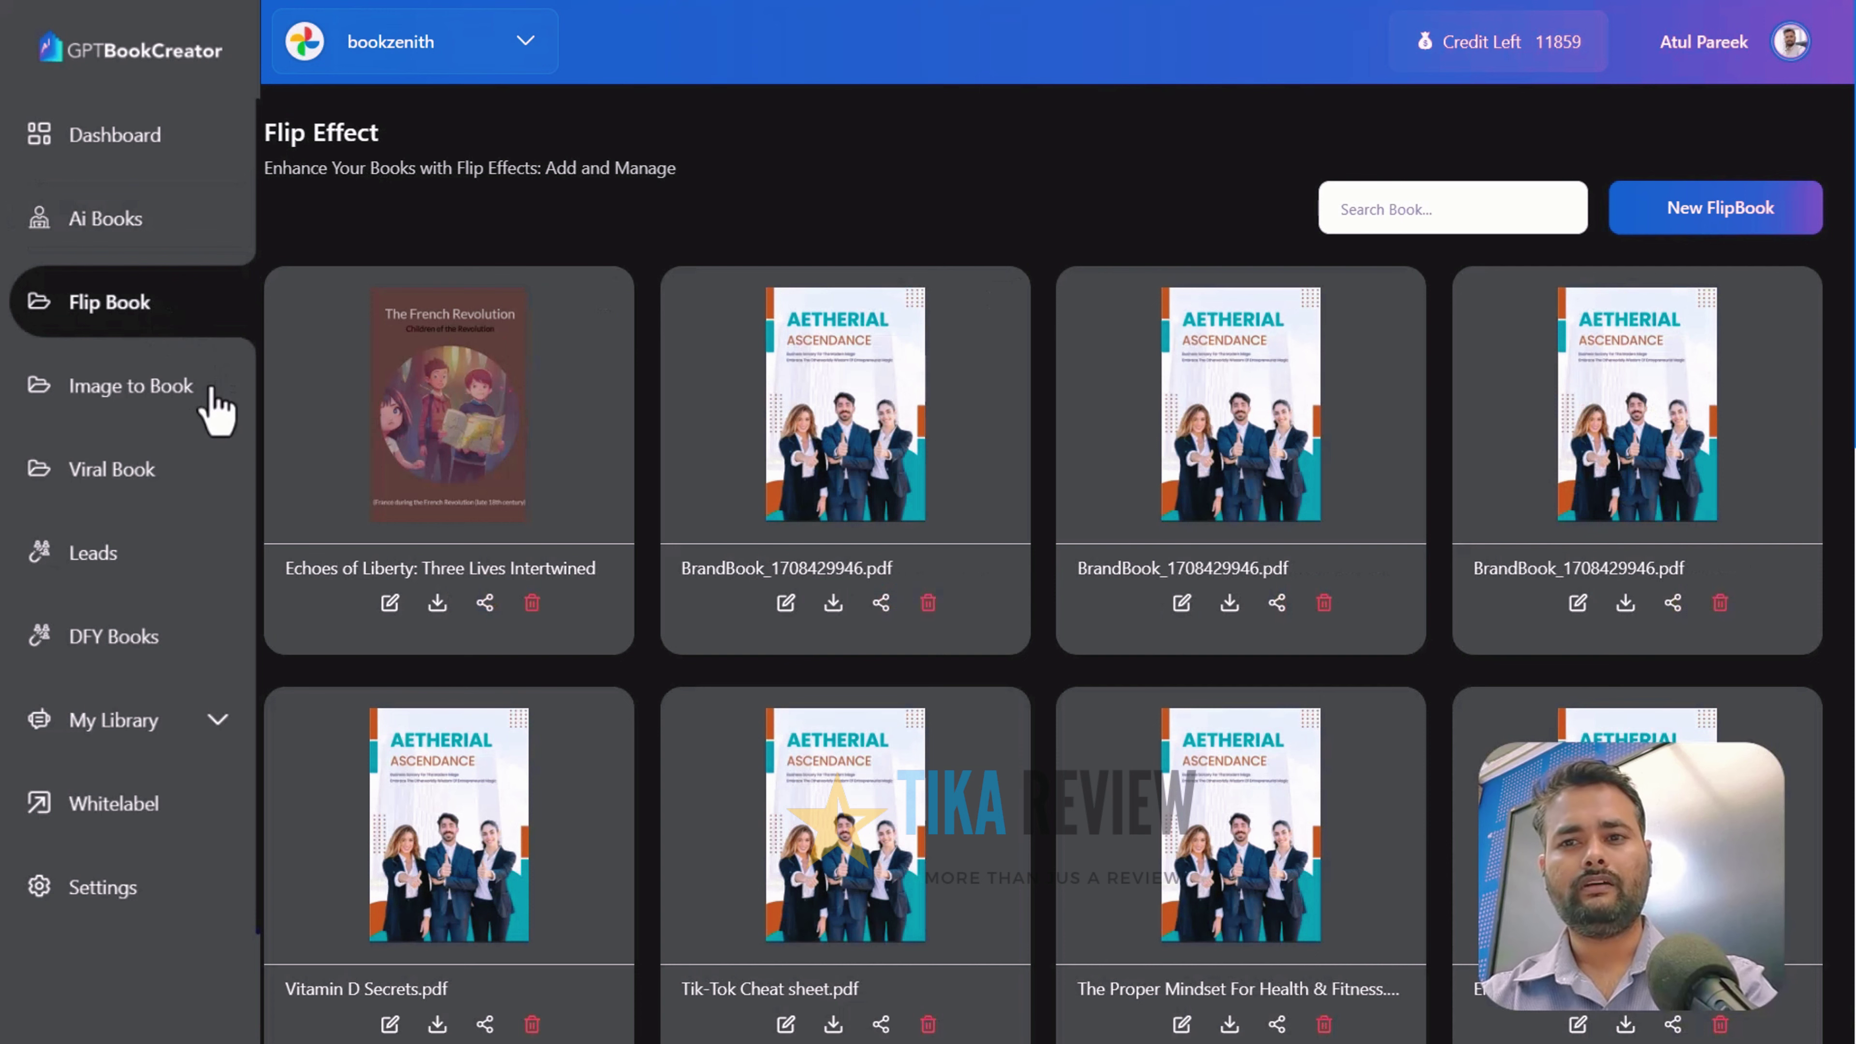
click(212, 395)
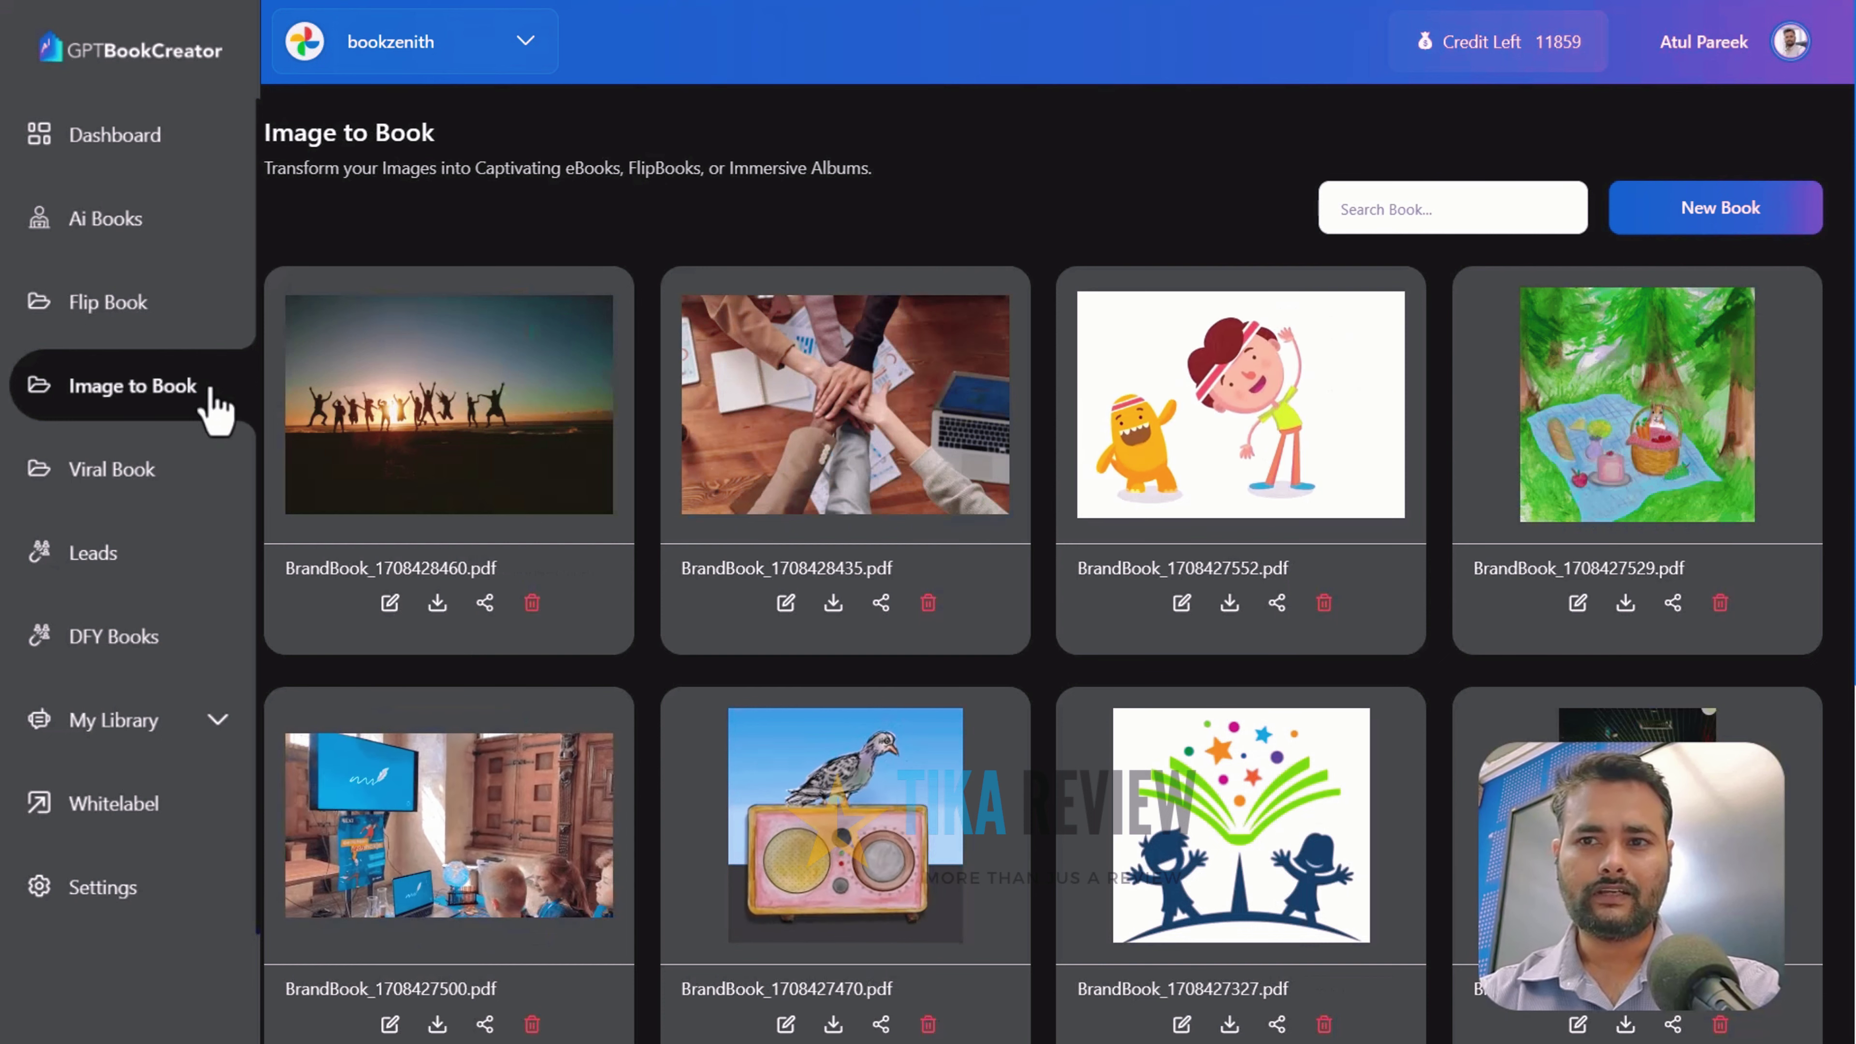
click(196, 486)
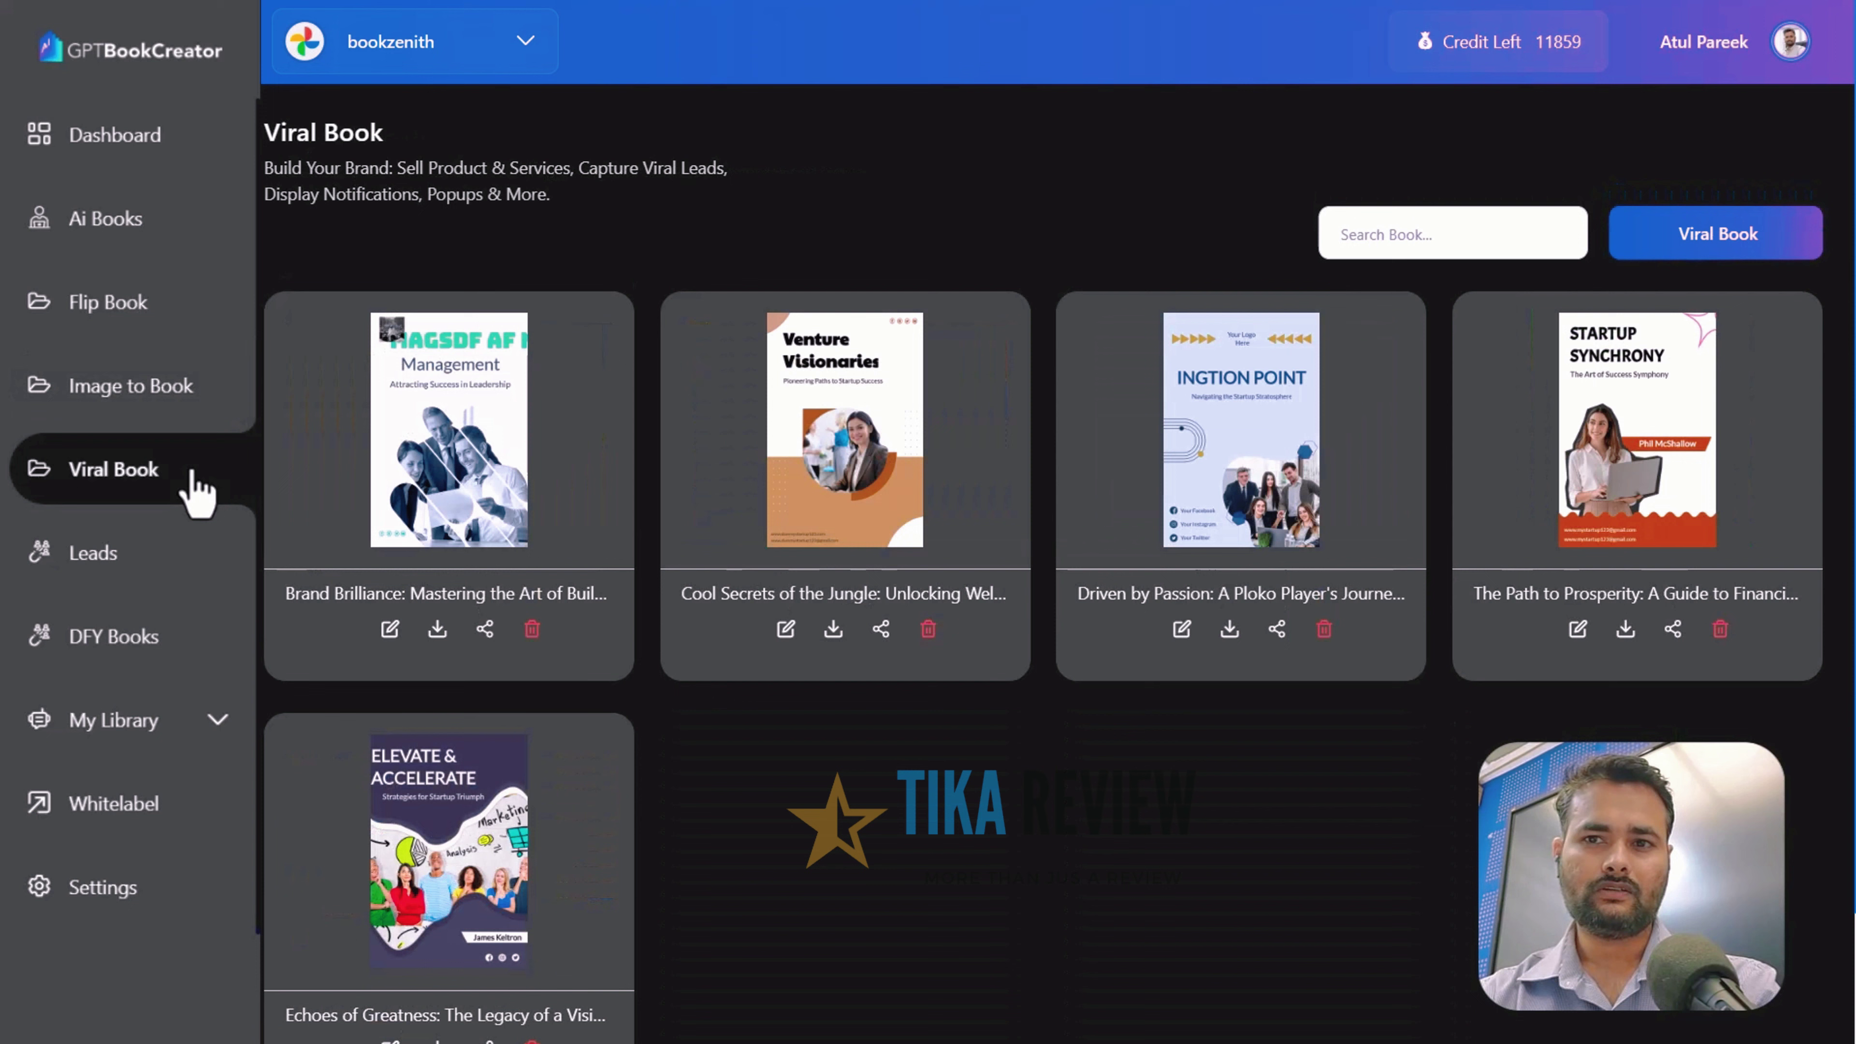
click(169, 576)
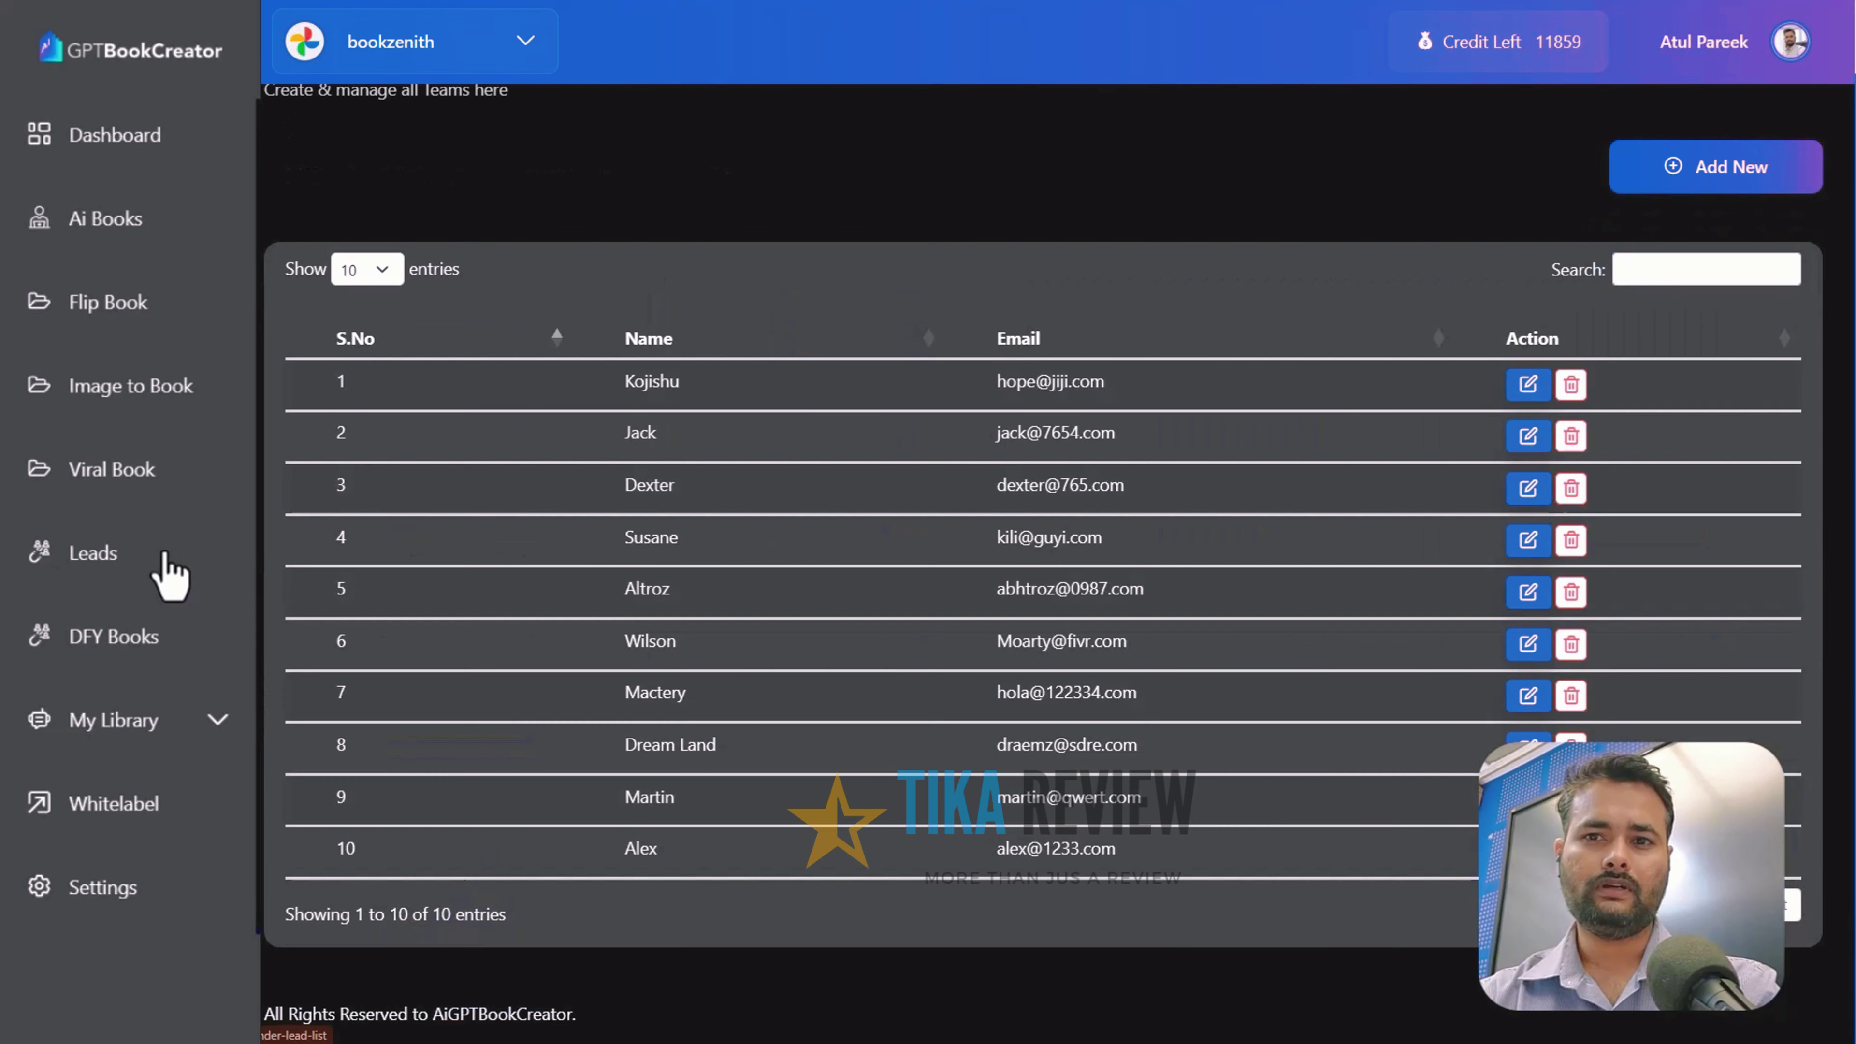
click(170, 641)
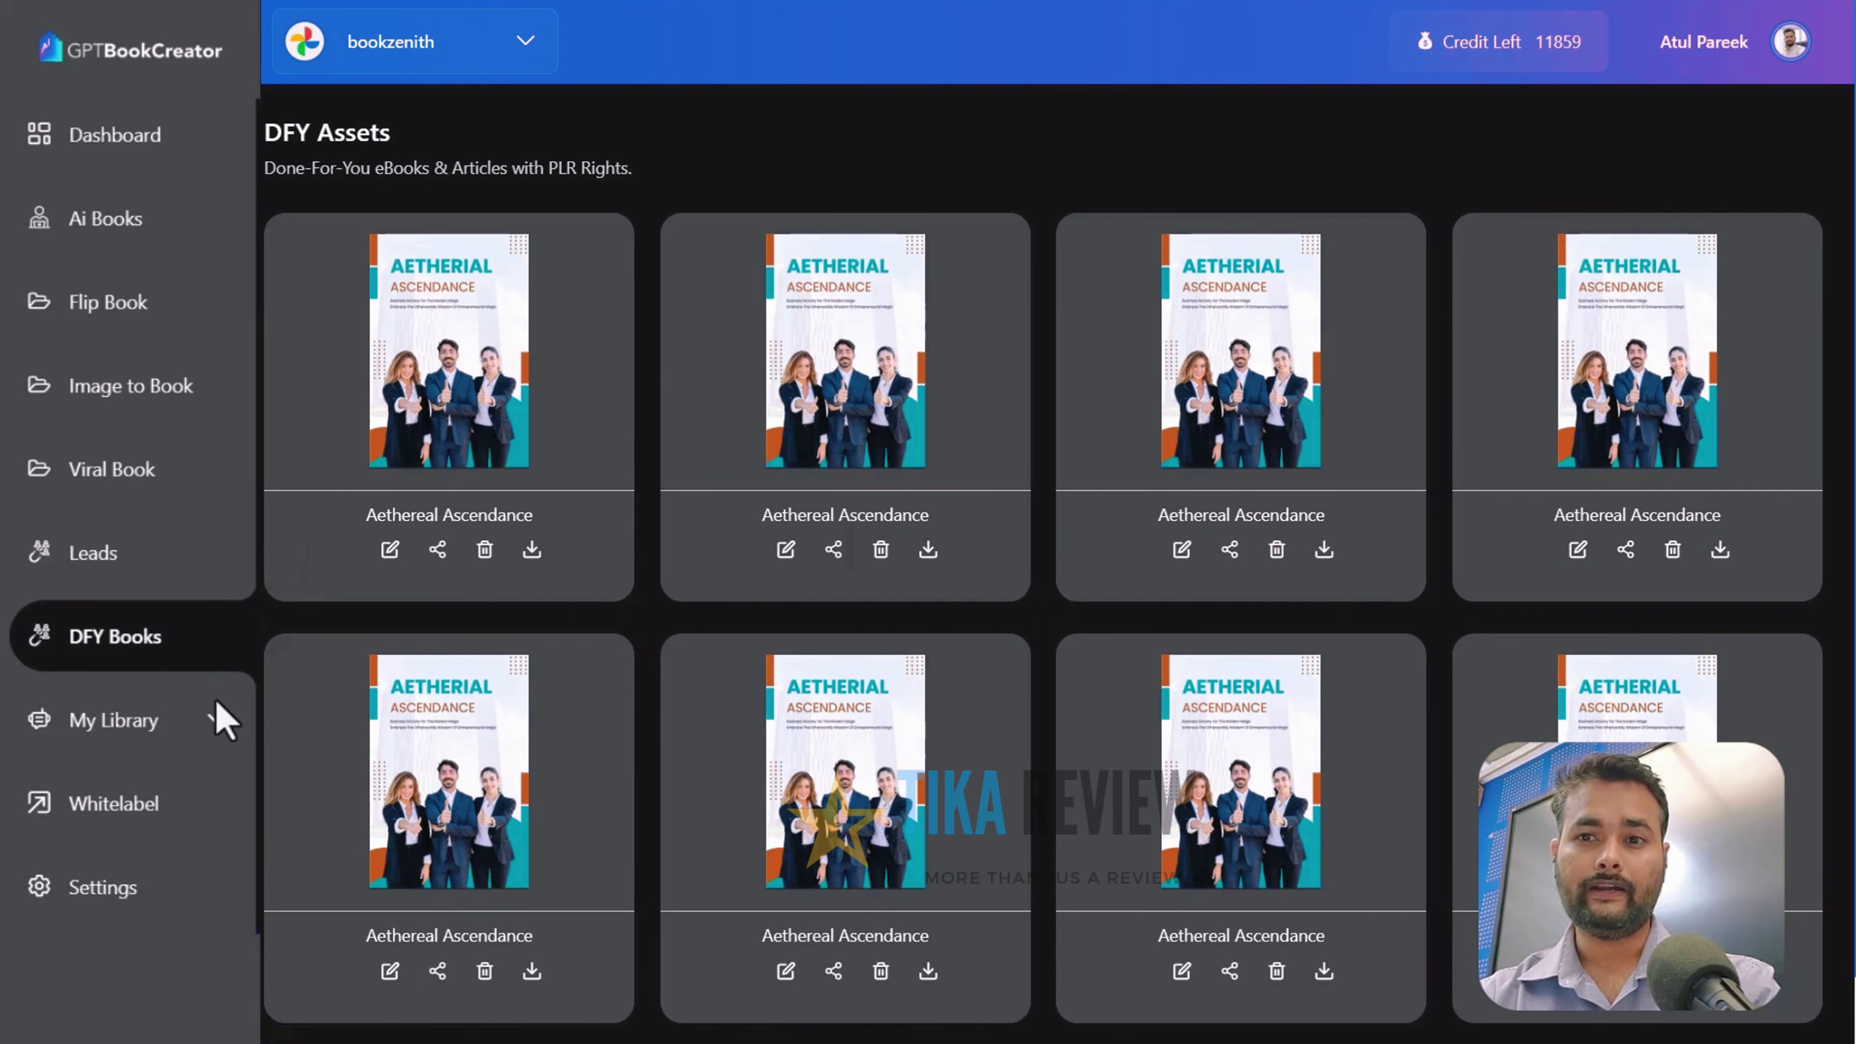
Expand My Library, view the Whitelabel and Settings pages, and check the avatar menu
click(218, 724)
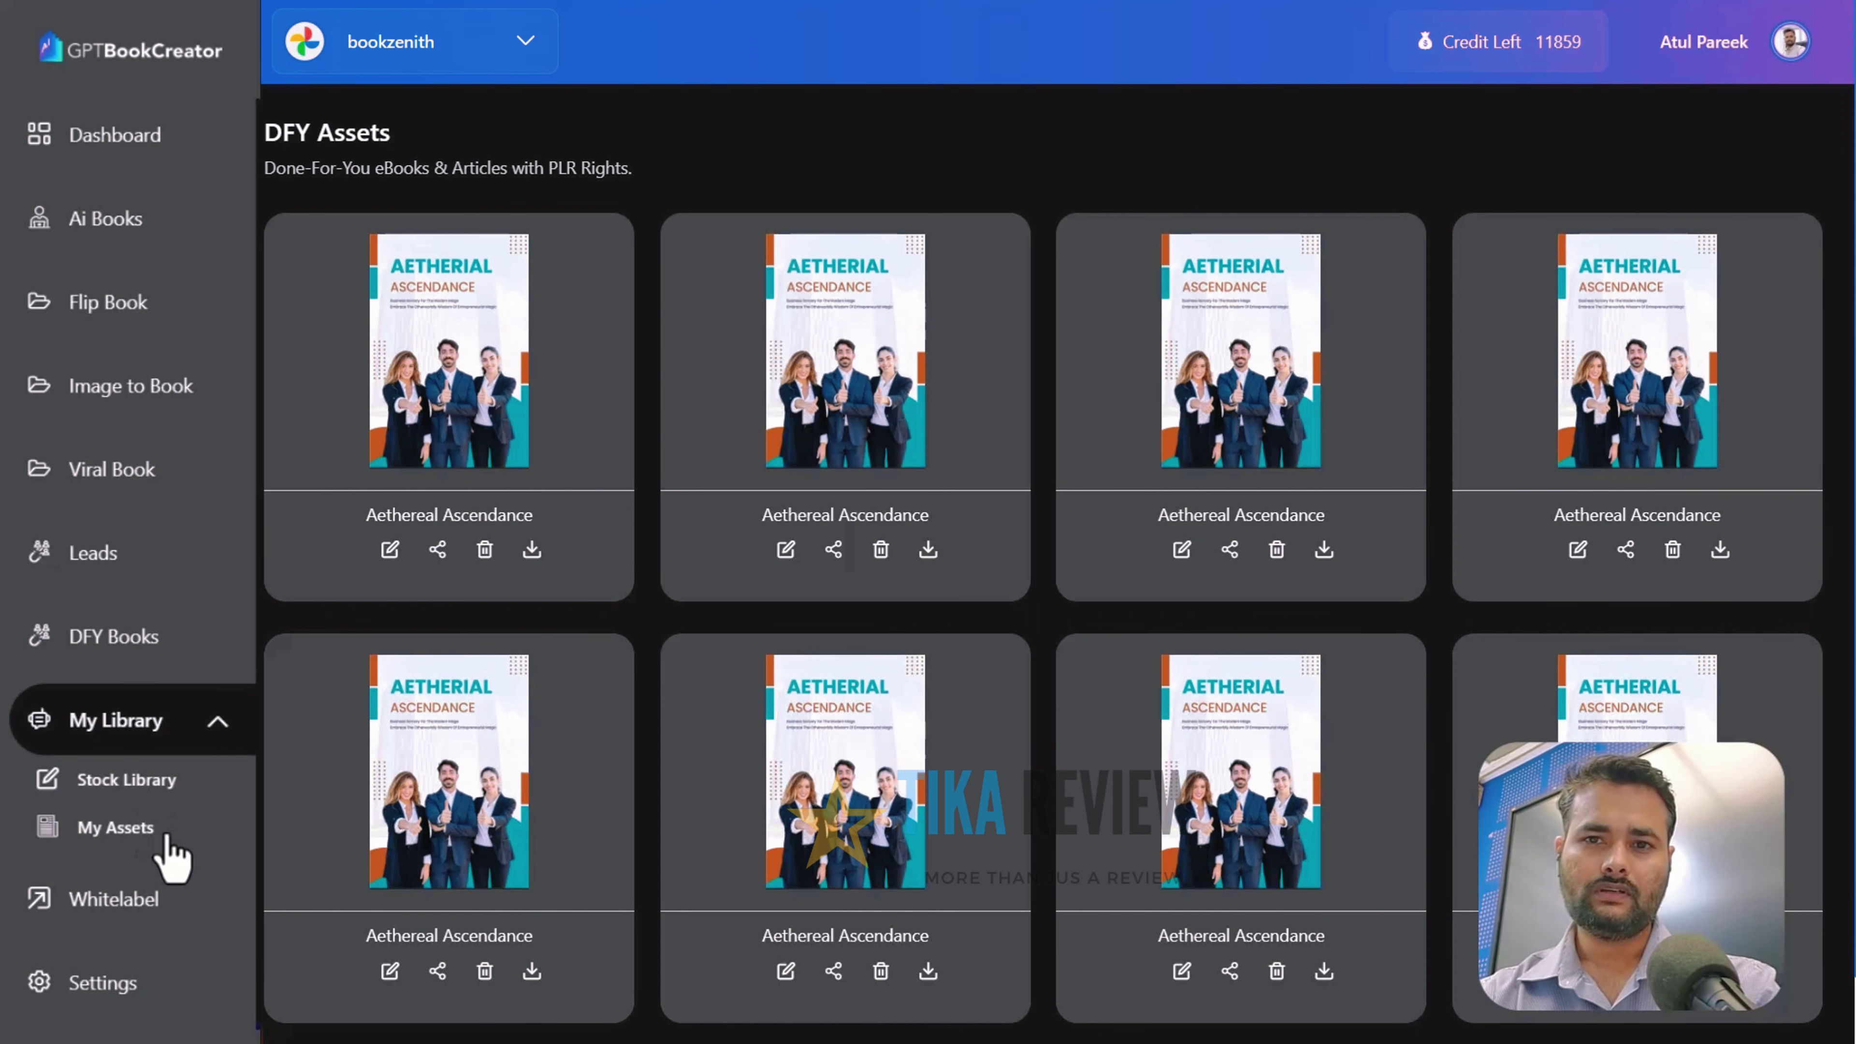
click(173, 910)
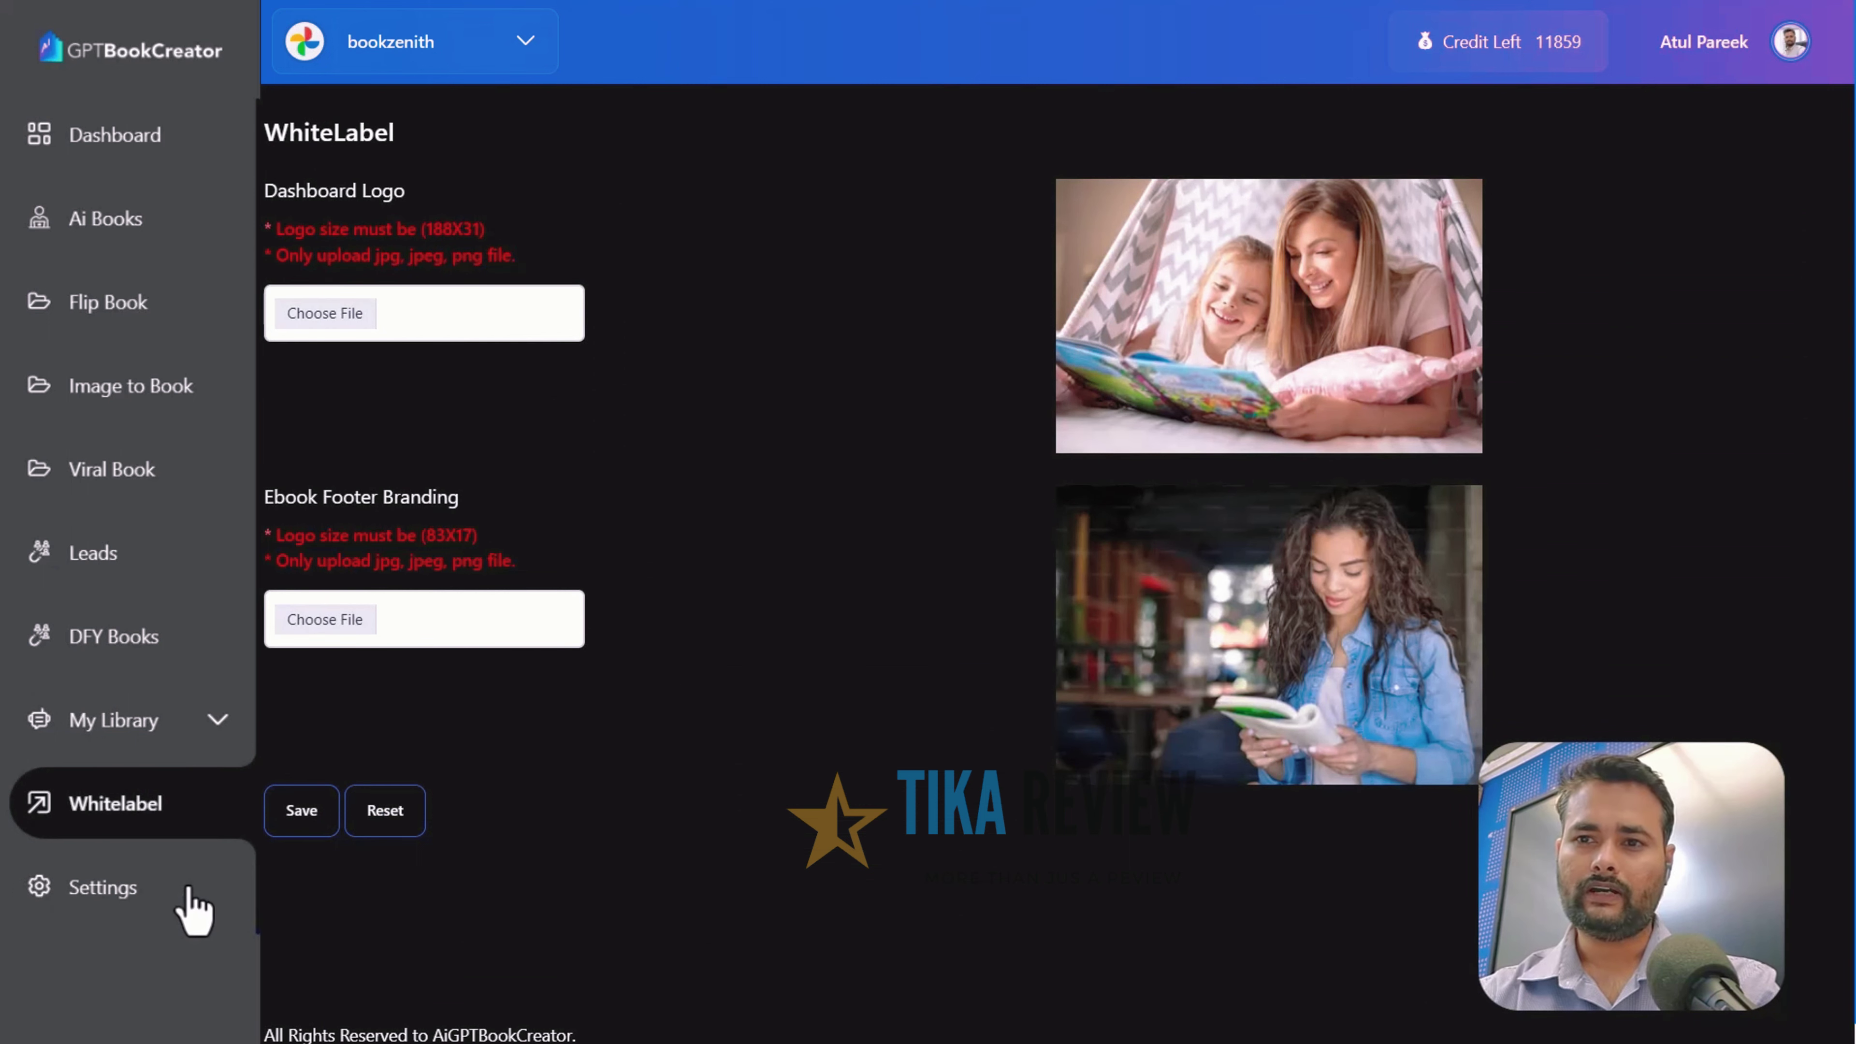
click(179, 907)
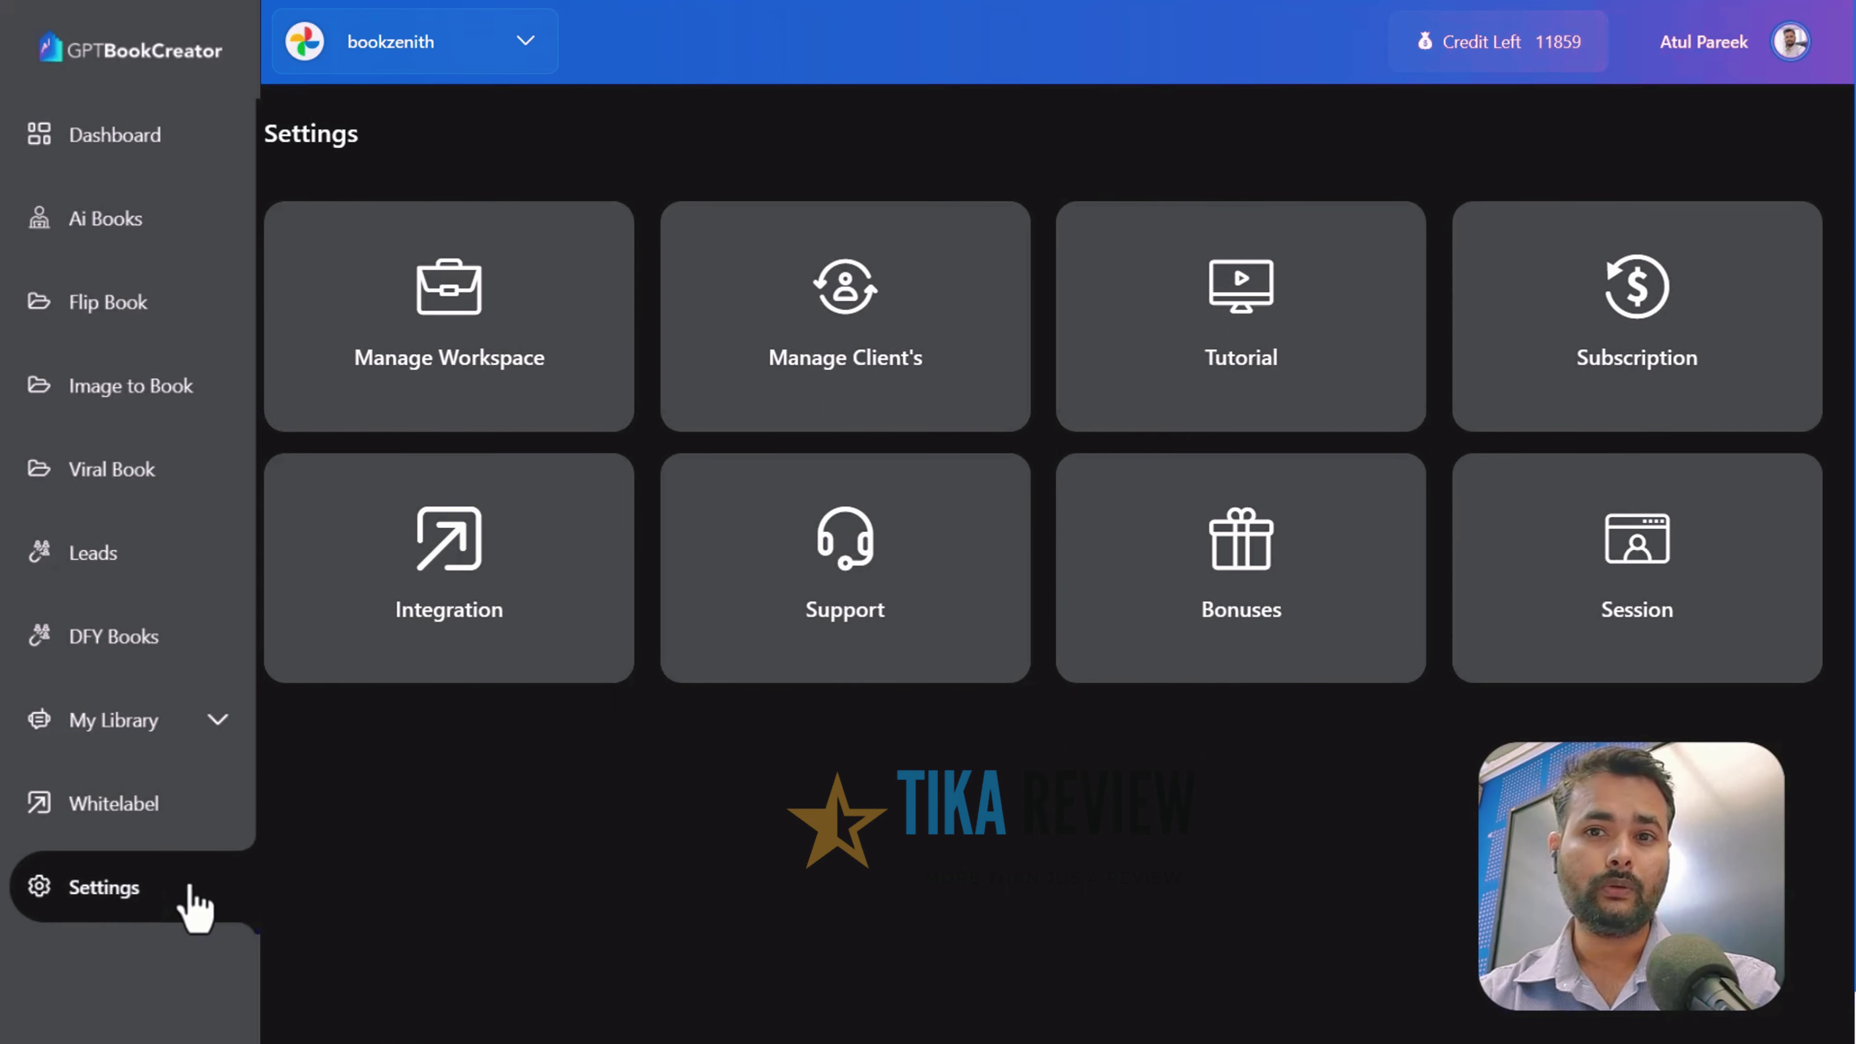
click(1791, 42)
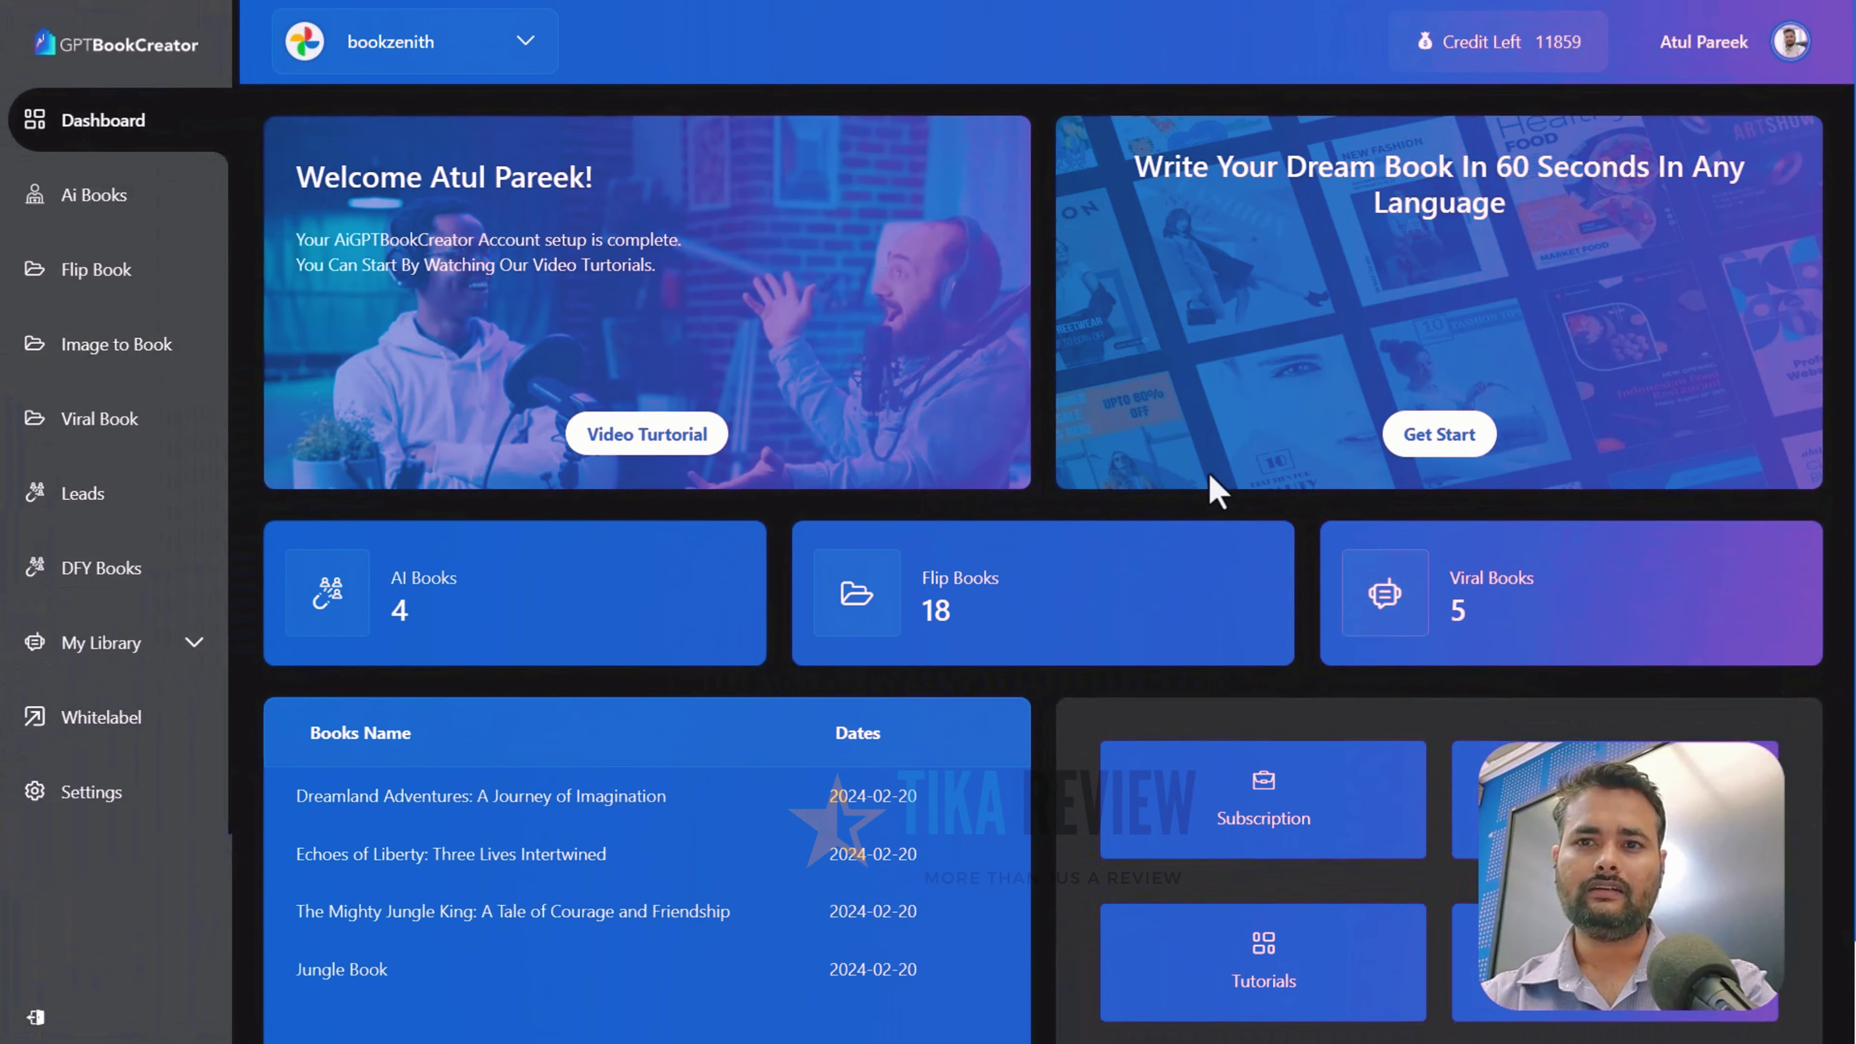
scroll(1070, 589, down, 3)
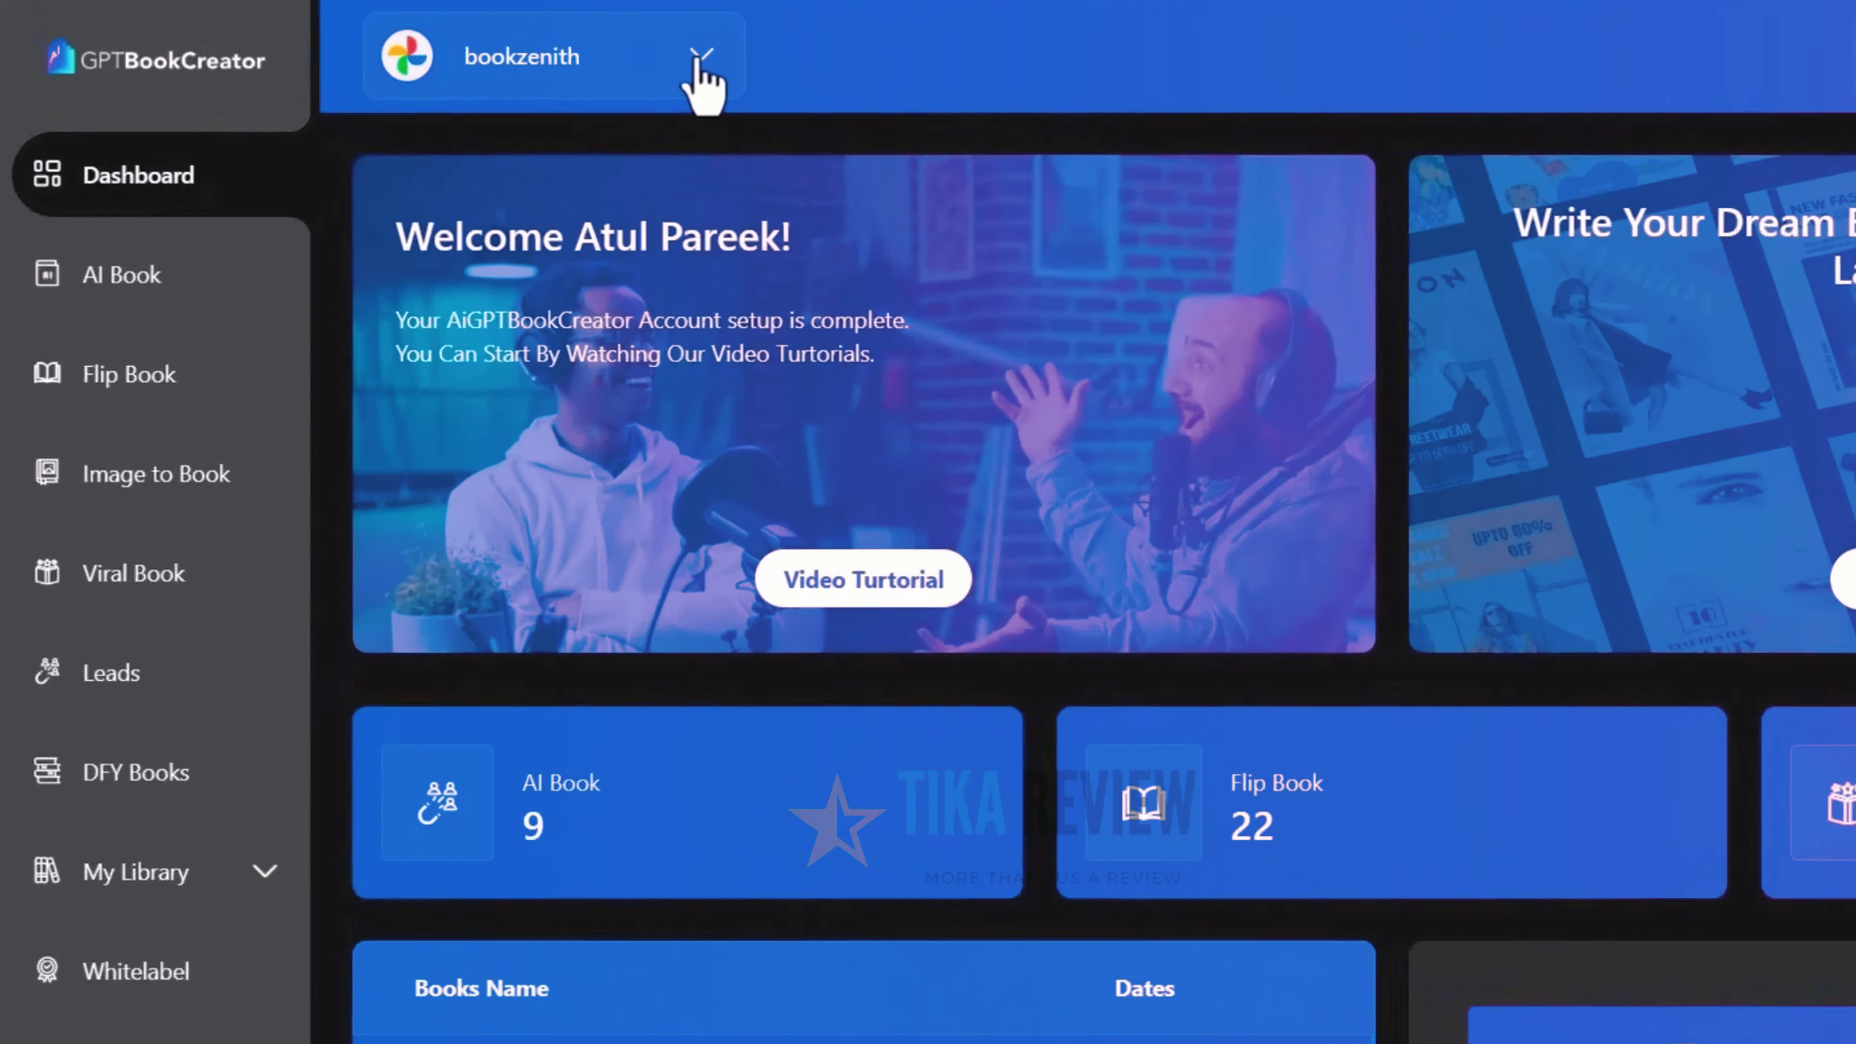
Add a workspace named 'bookshopy' from the workspace dropdown, then return to bookzenith
click(526, 40)
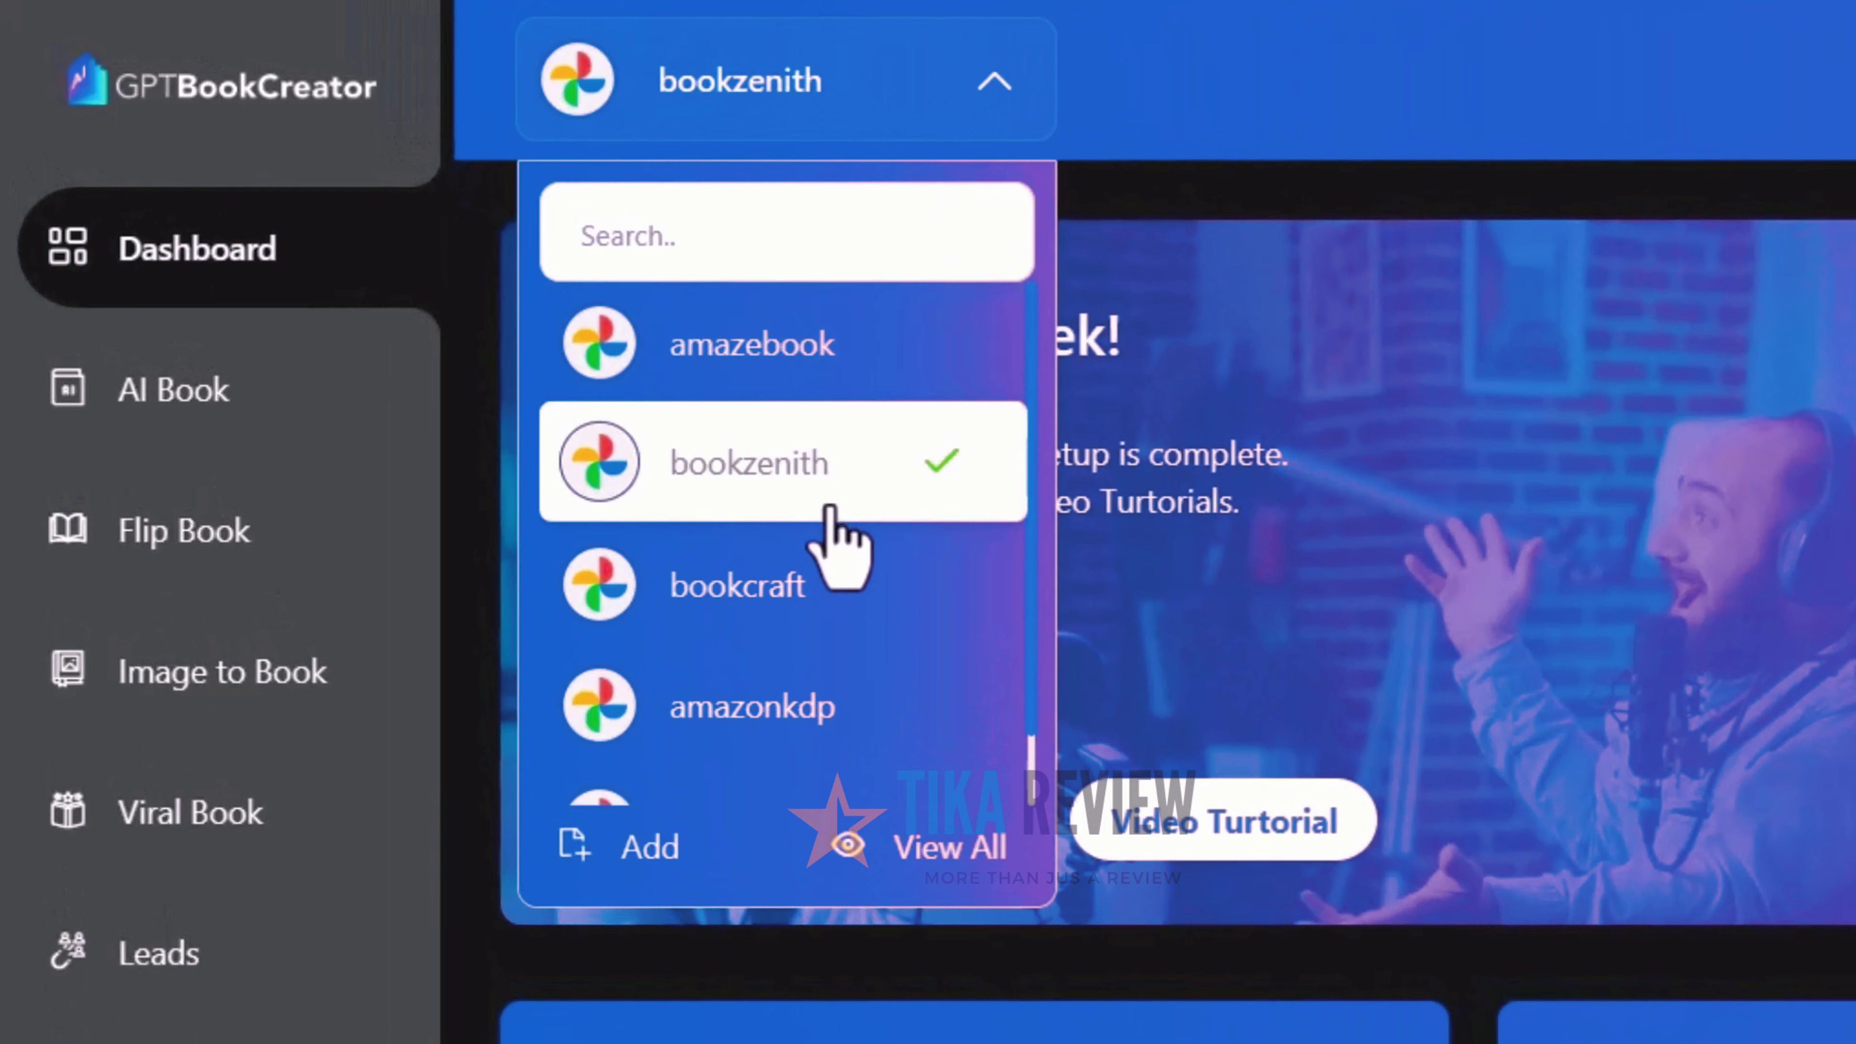
scroll(727, 731, down, 1)
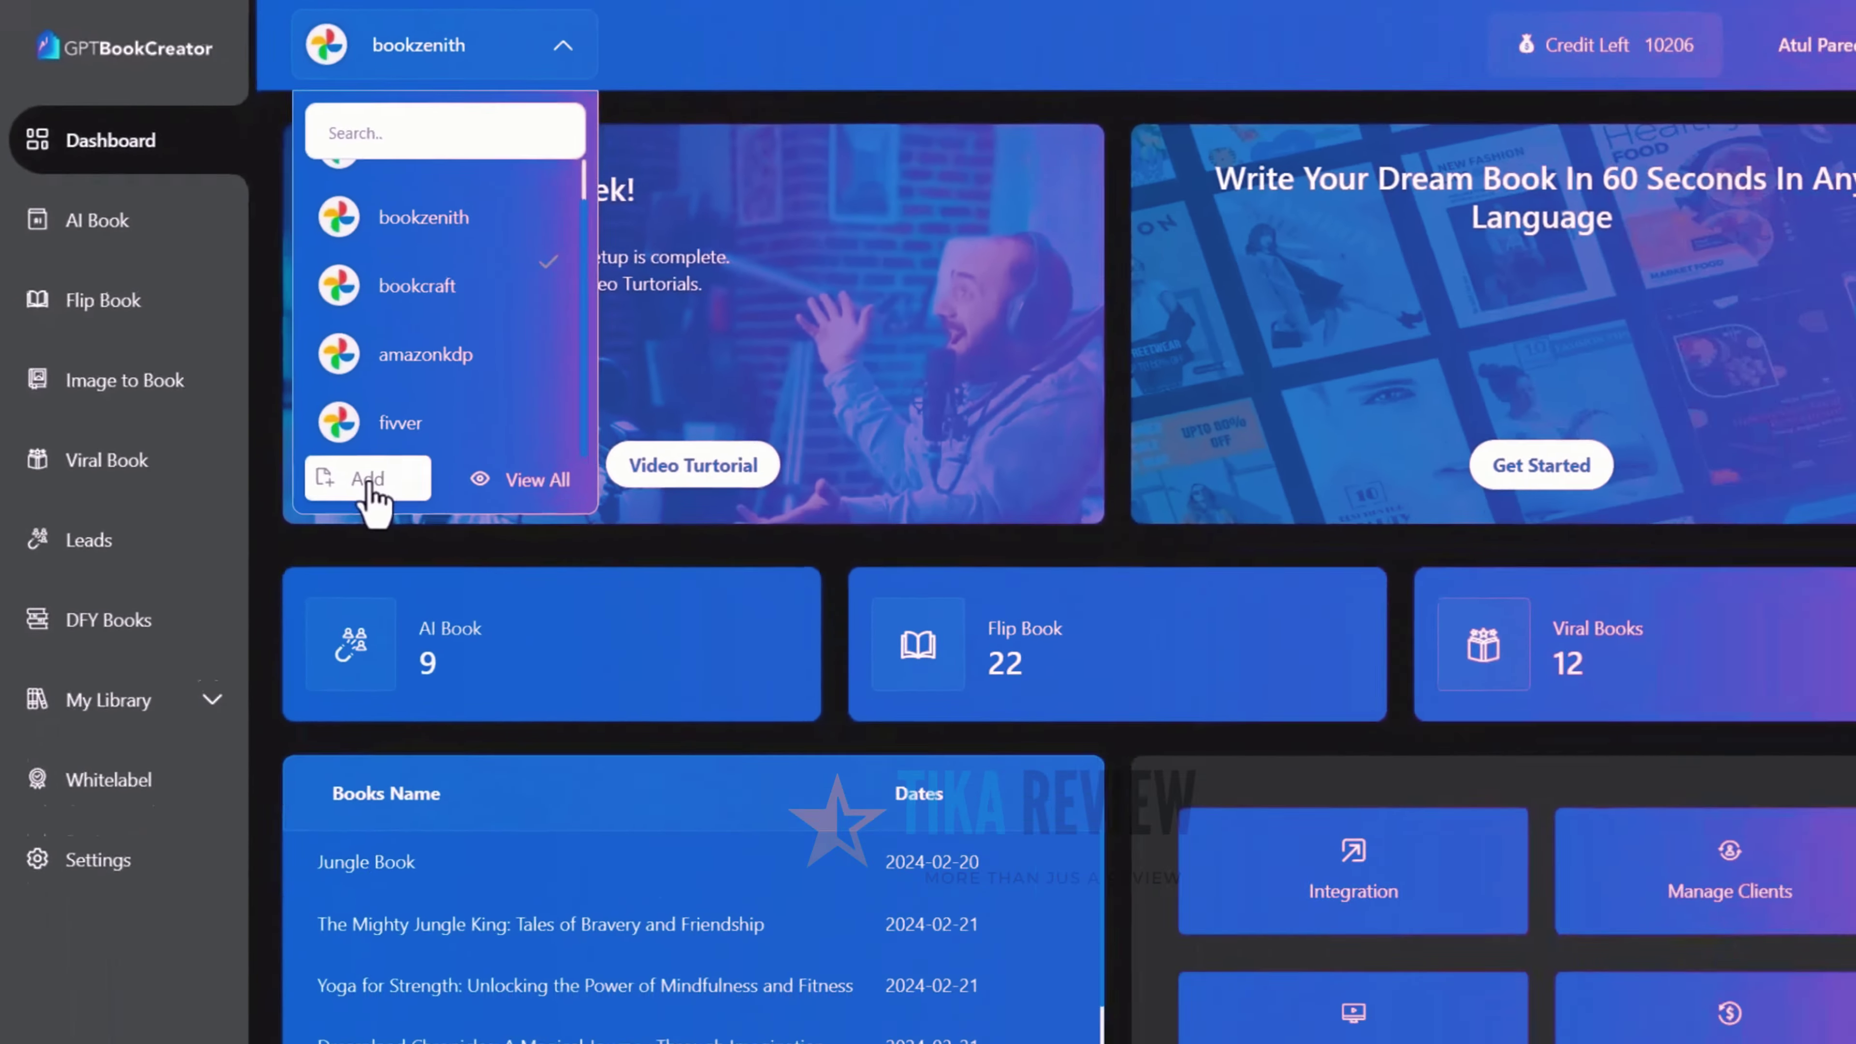
click(649, 848)
click(856, 511)
text(bookshopy)
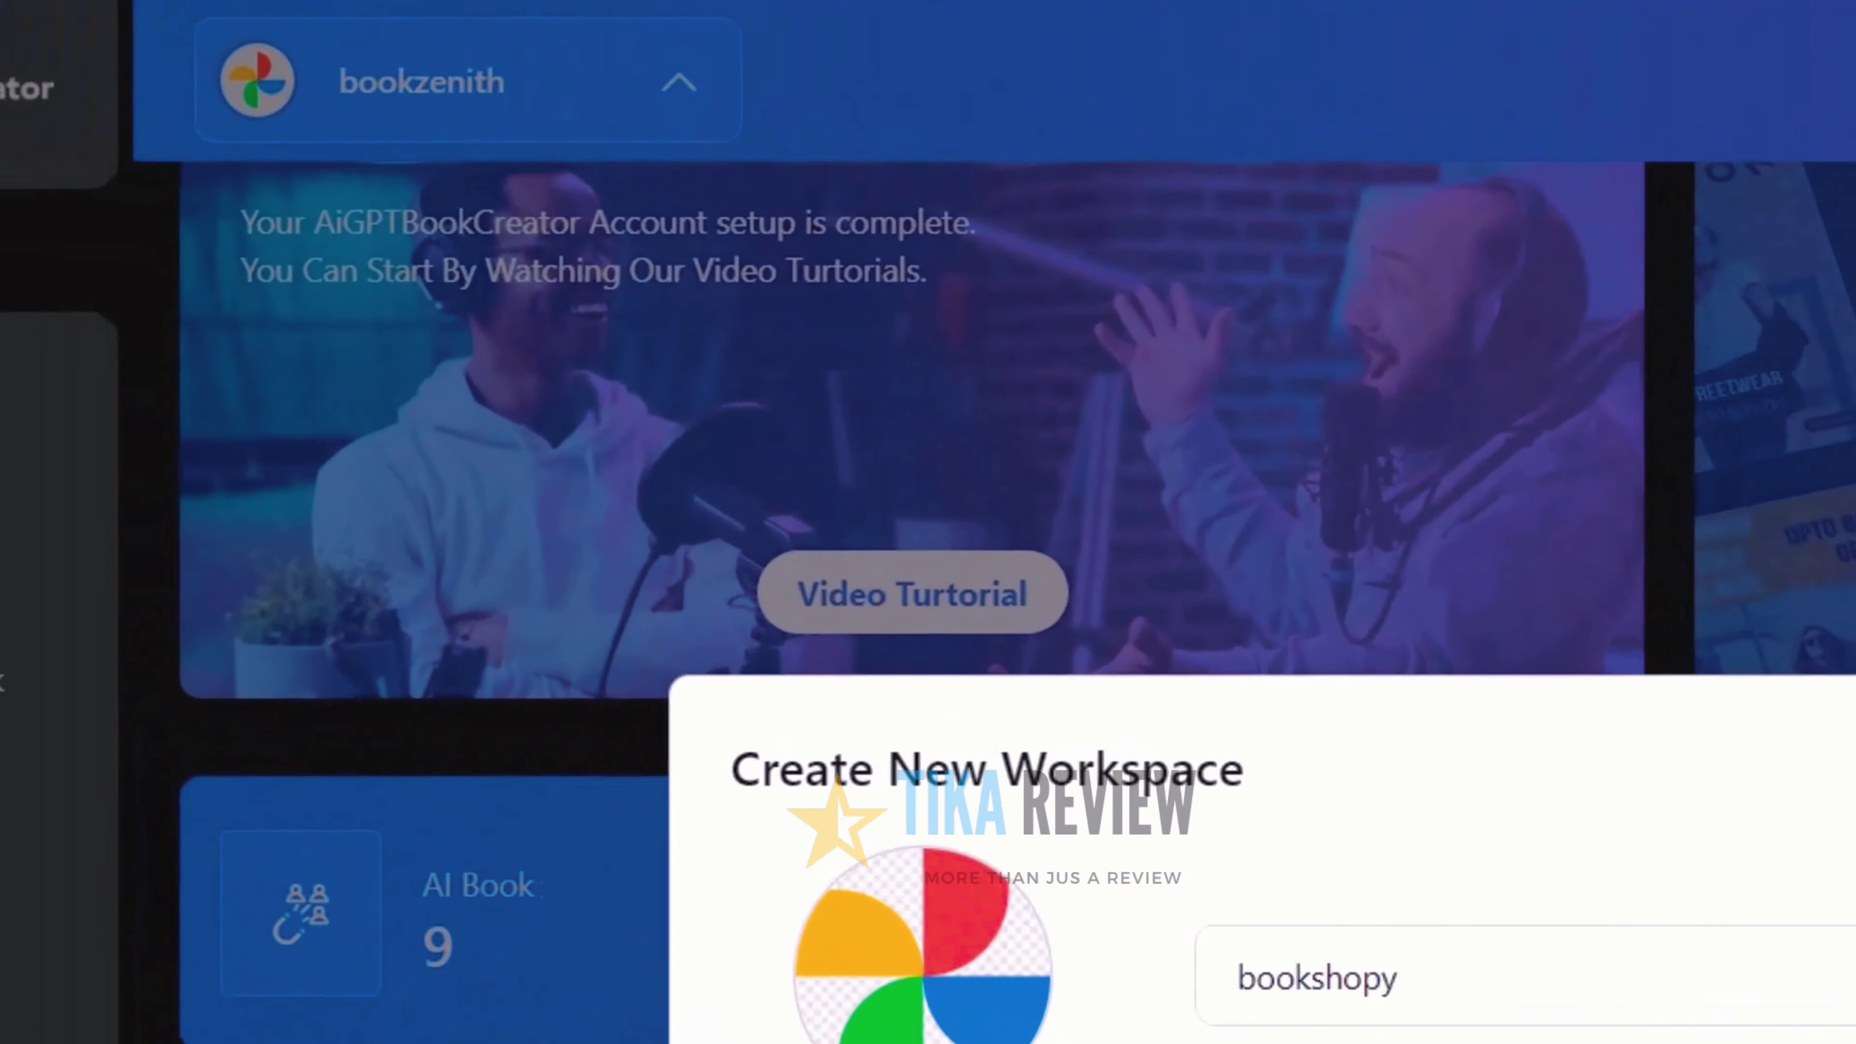
click(988, 951)
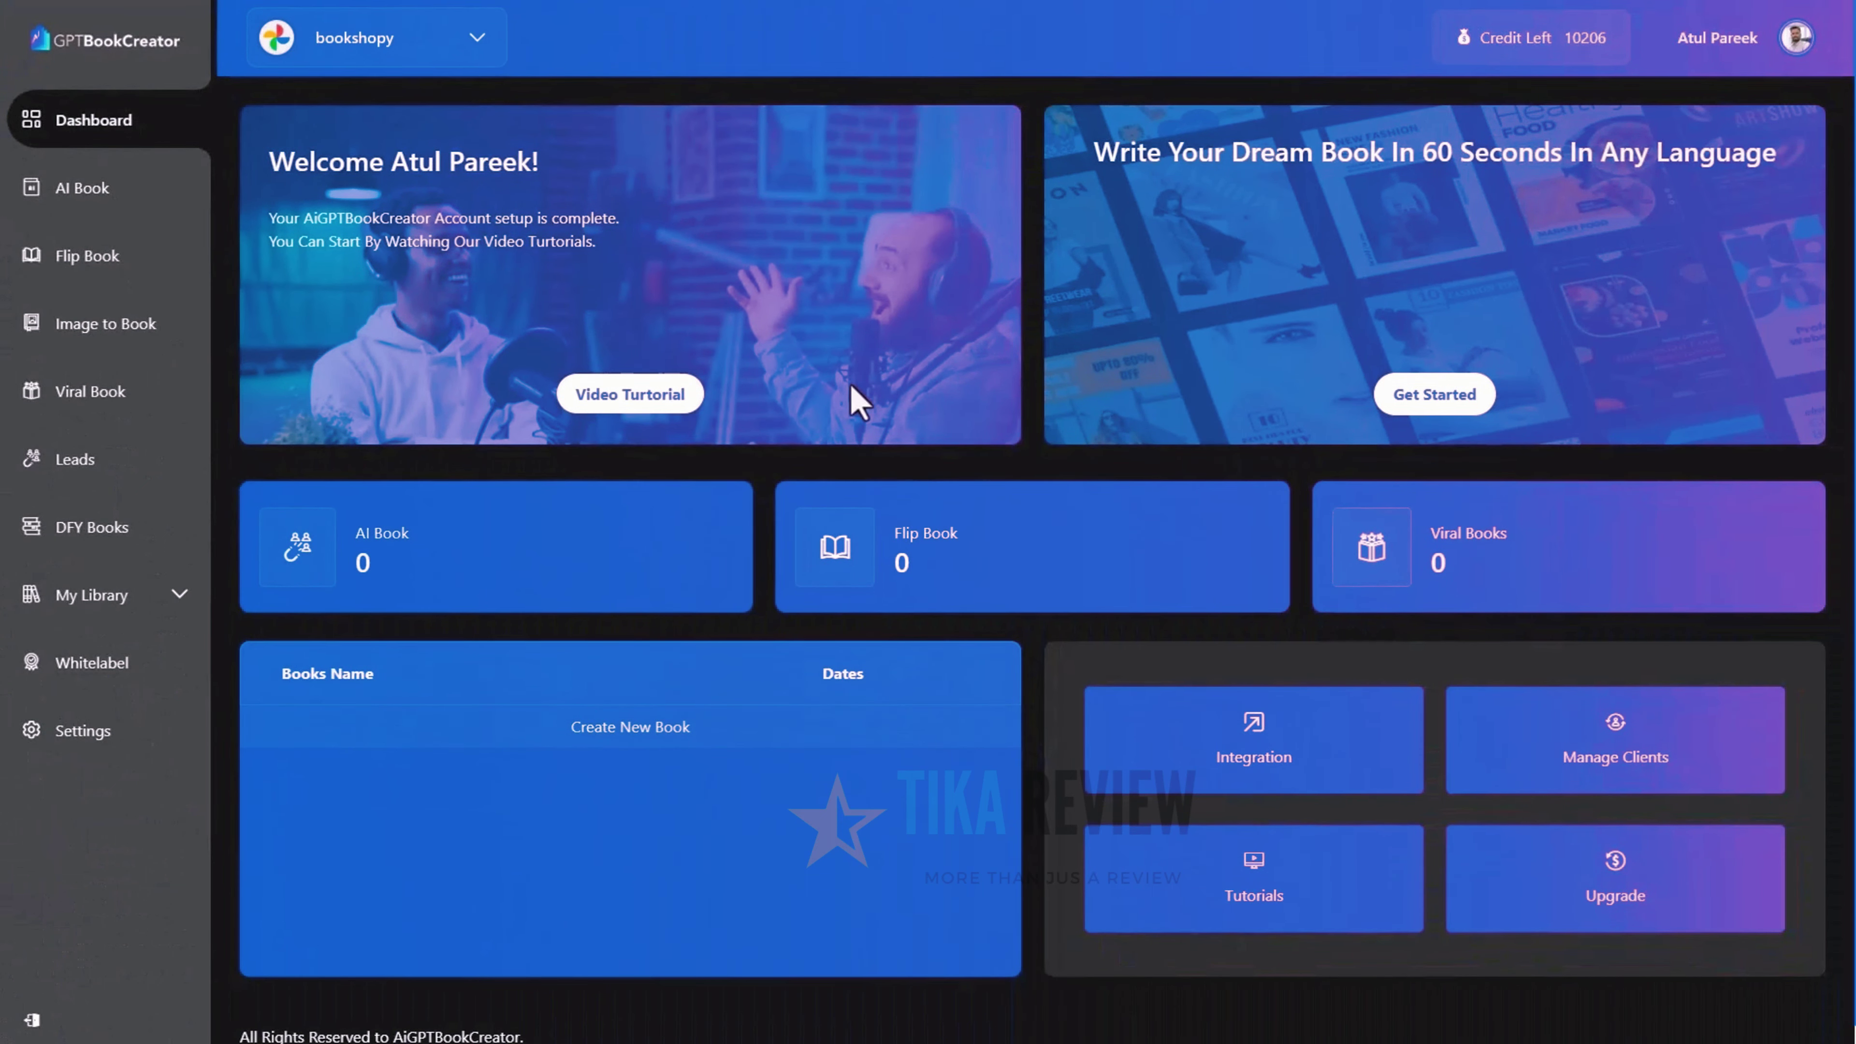
click(479, 40)
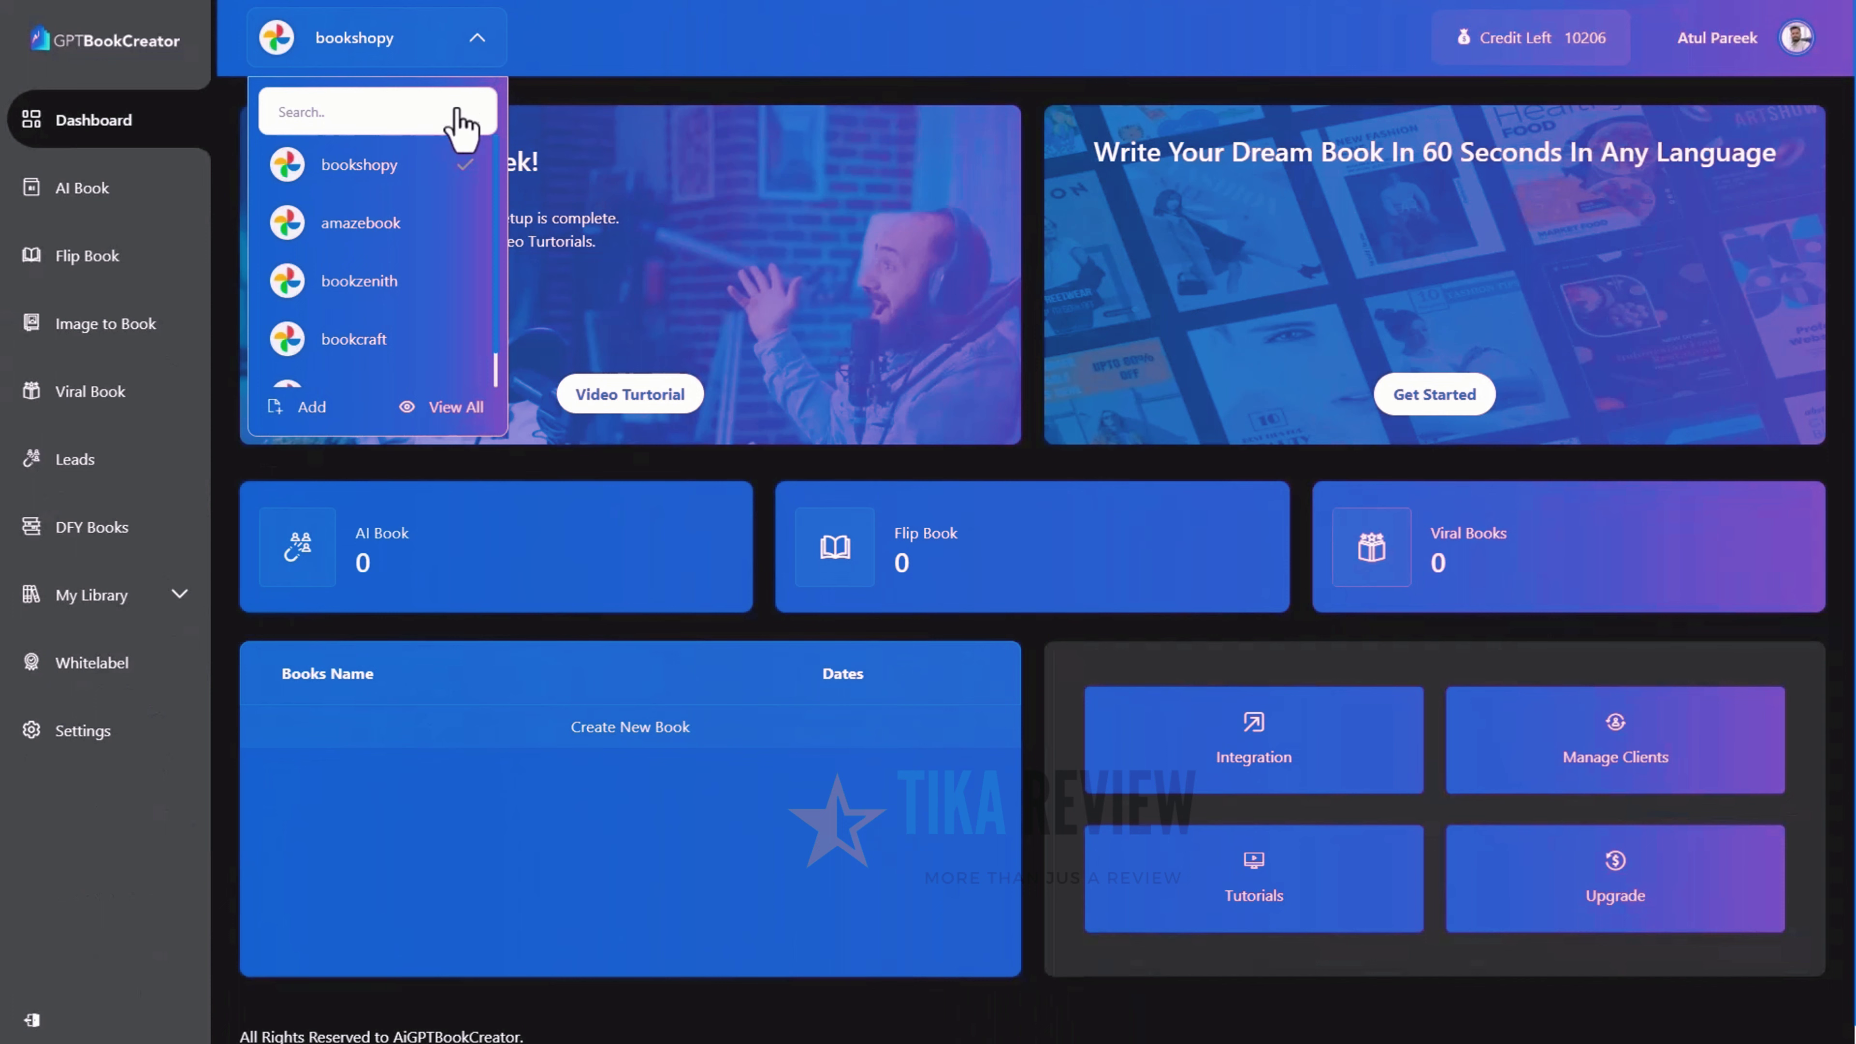
key(Return)
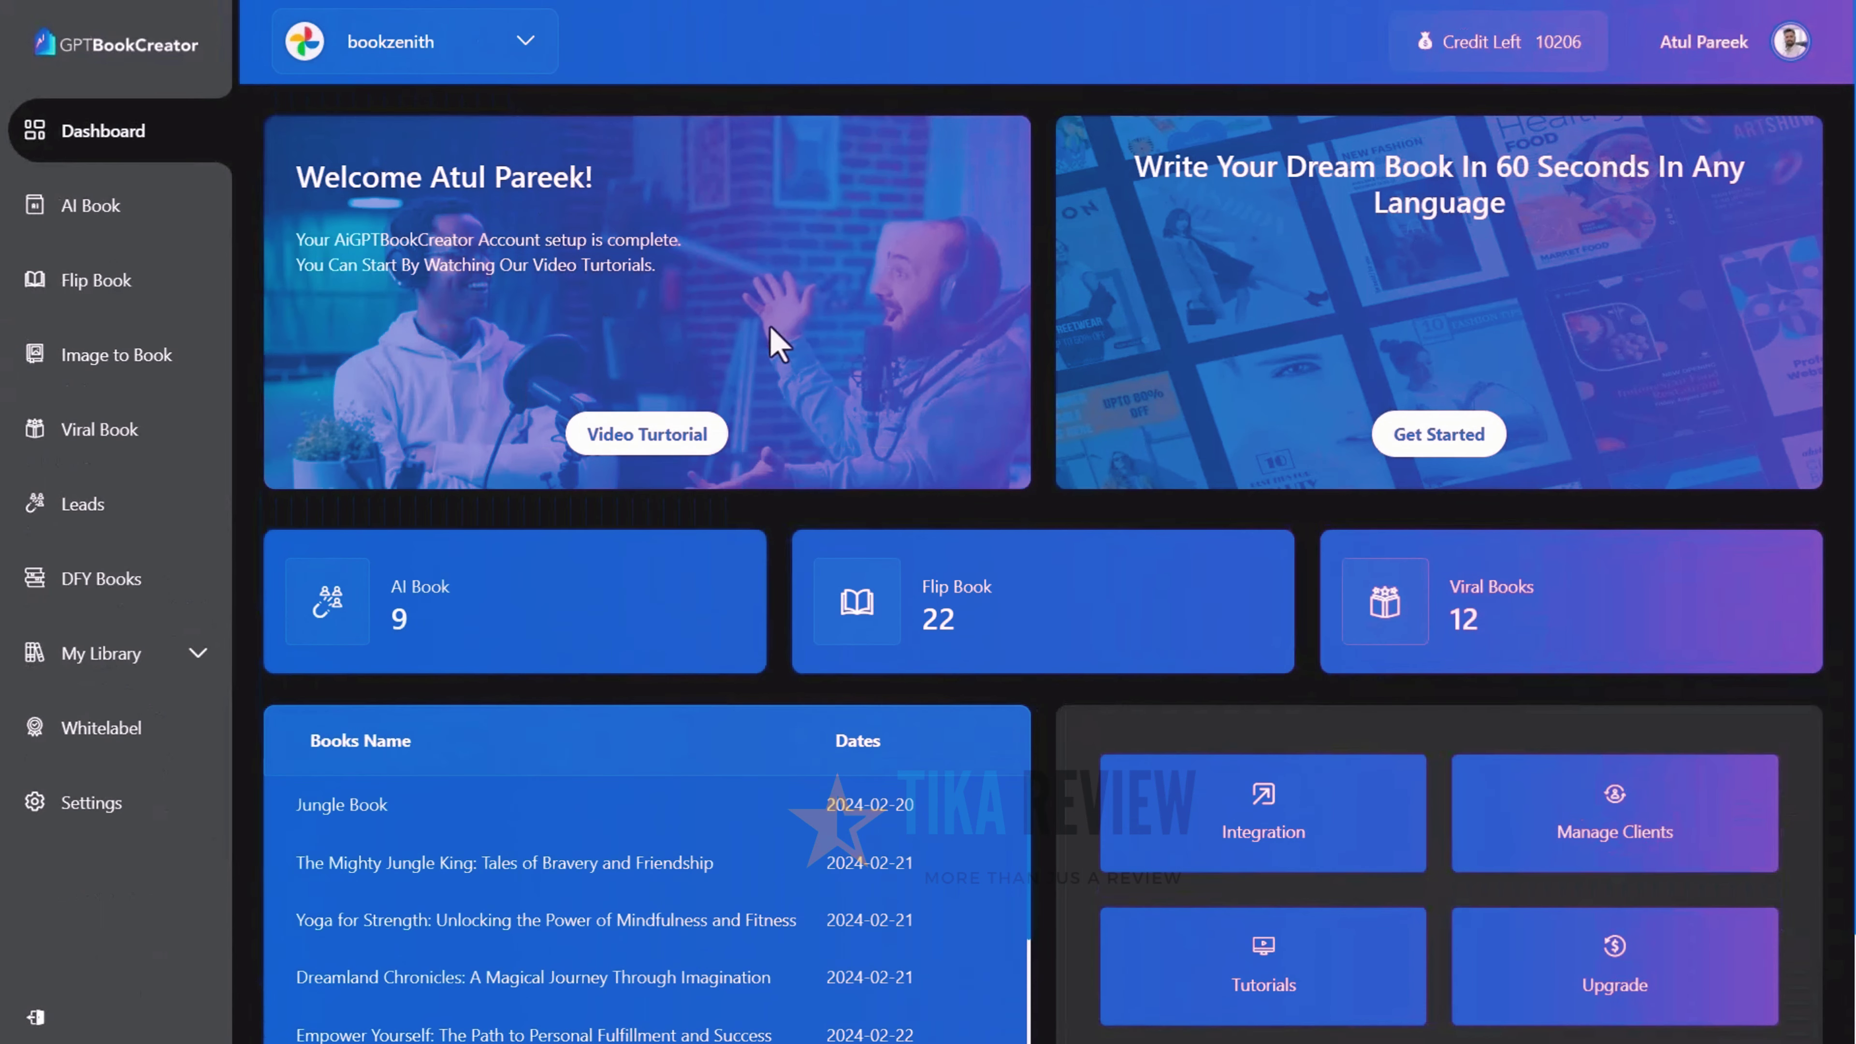
Start a Novels AI book with keywords 'A dairy of a young girl' and a biography overview
click(110, 217)
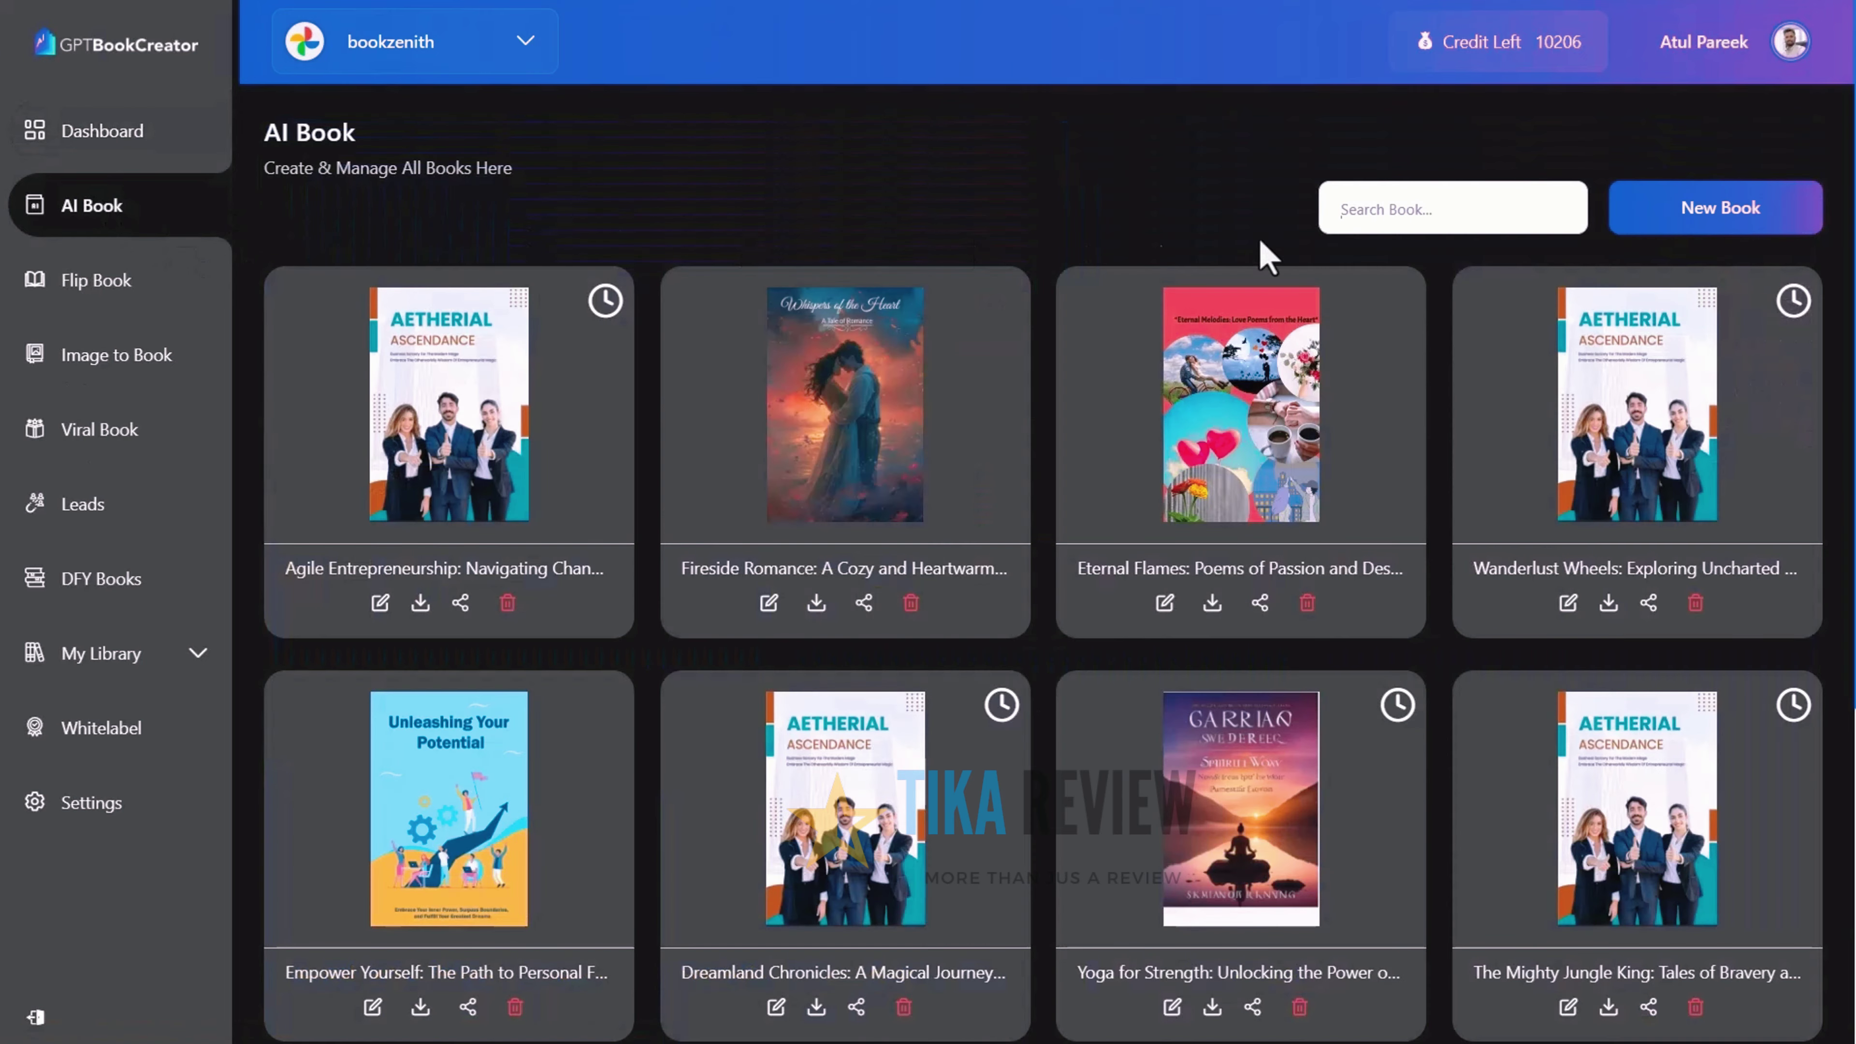
click(1708, 218)
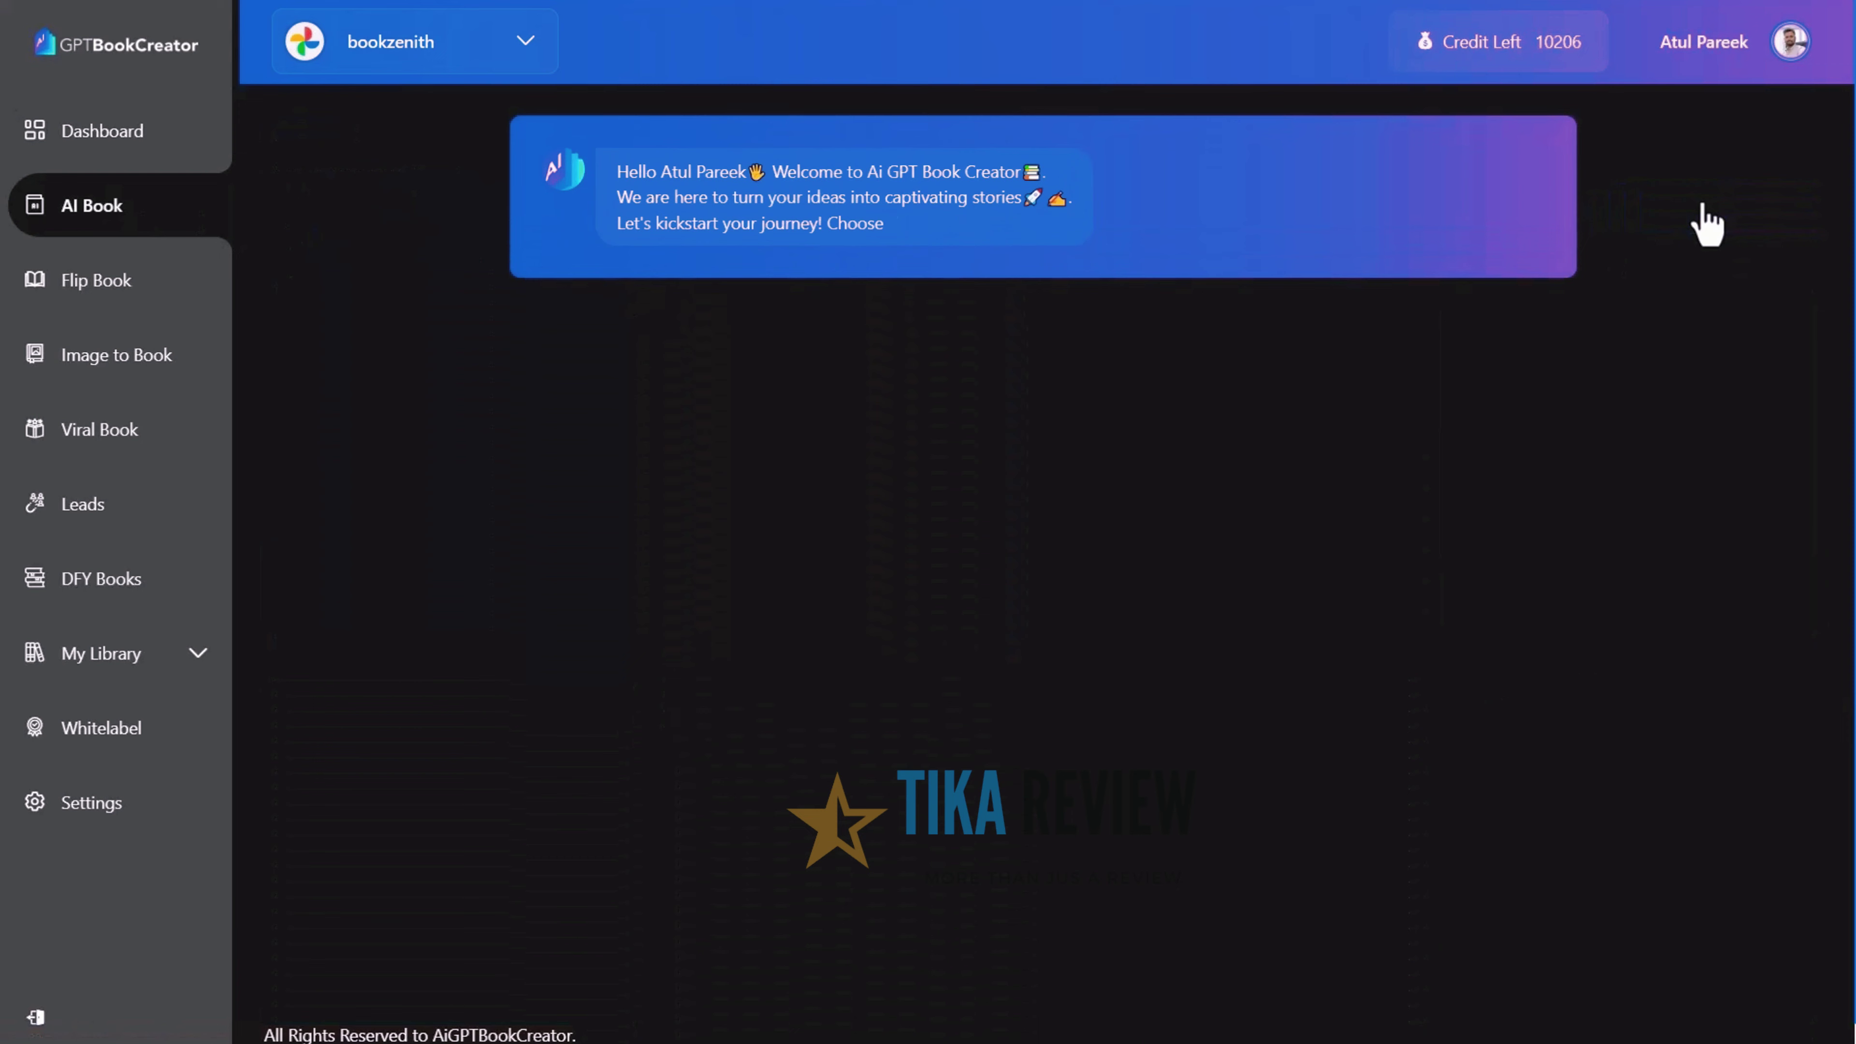
click(1338, 307)
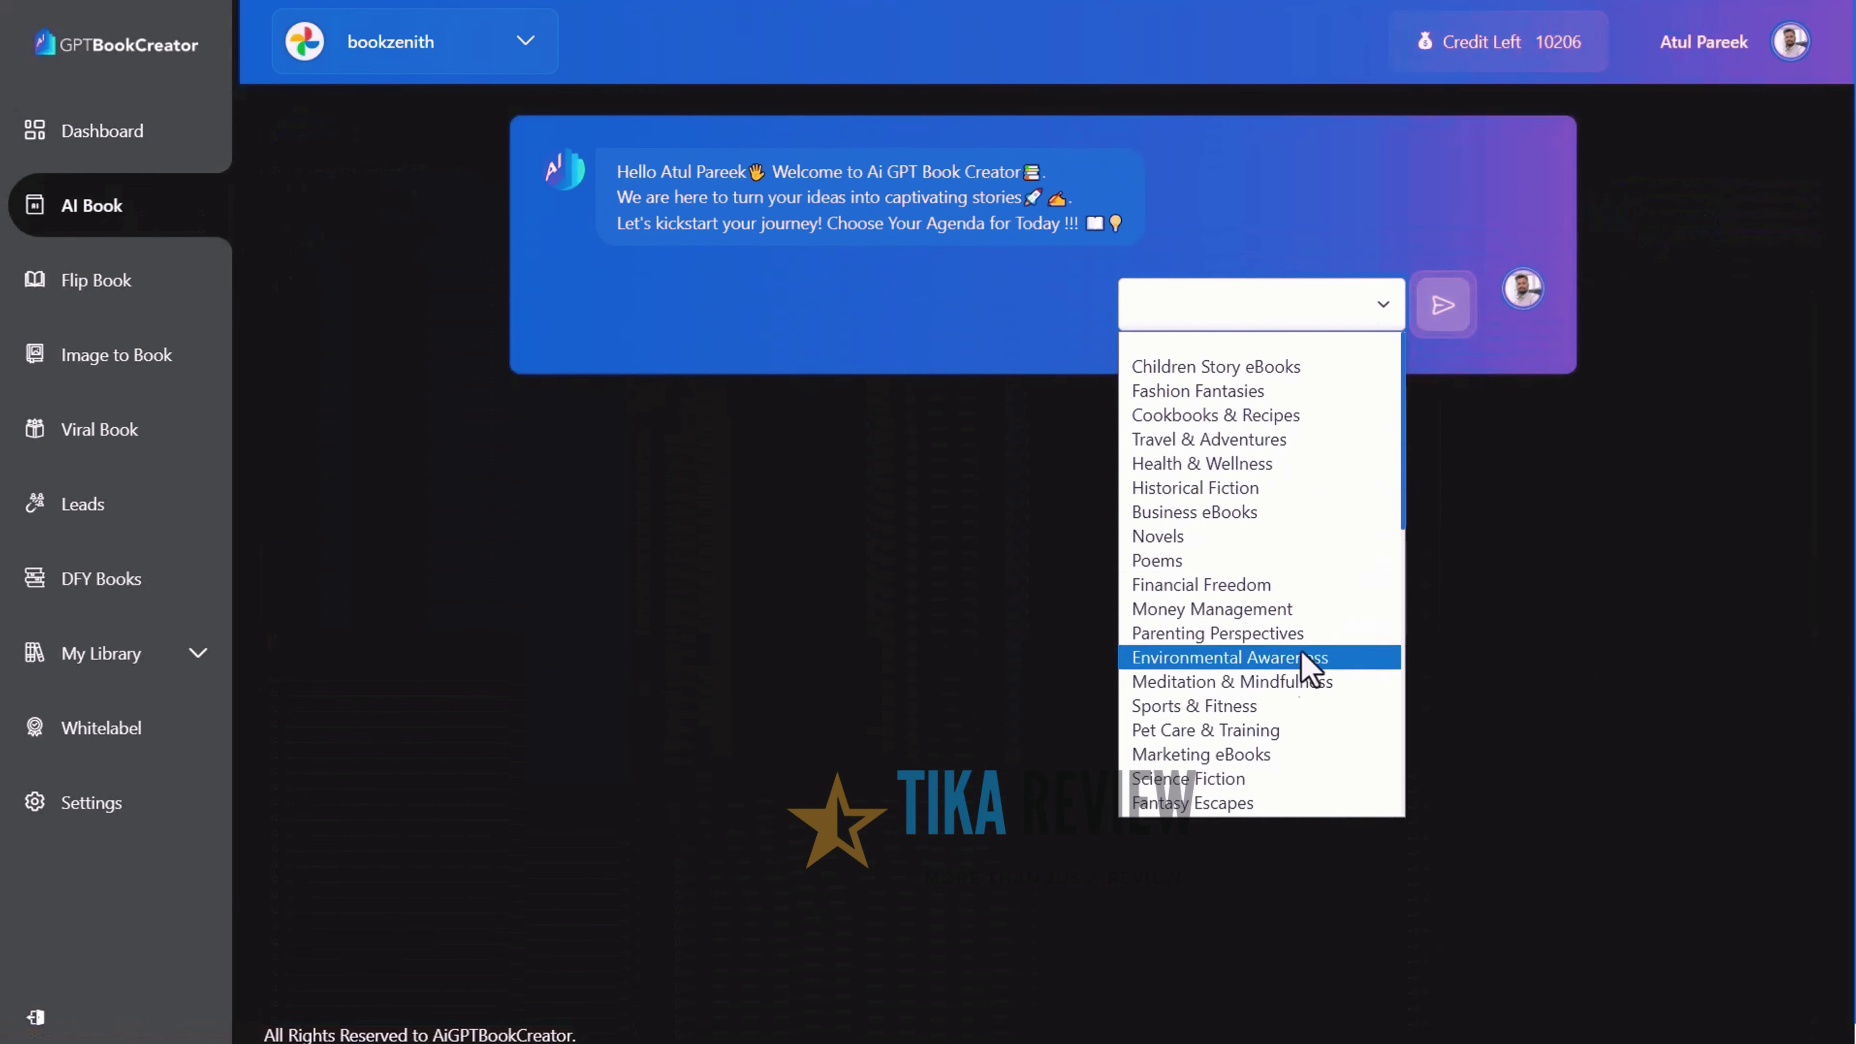
click(1359, 536)
click(1438, 314)
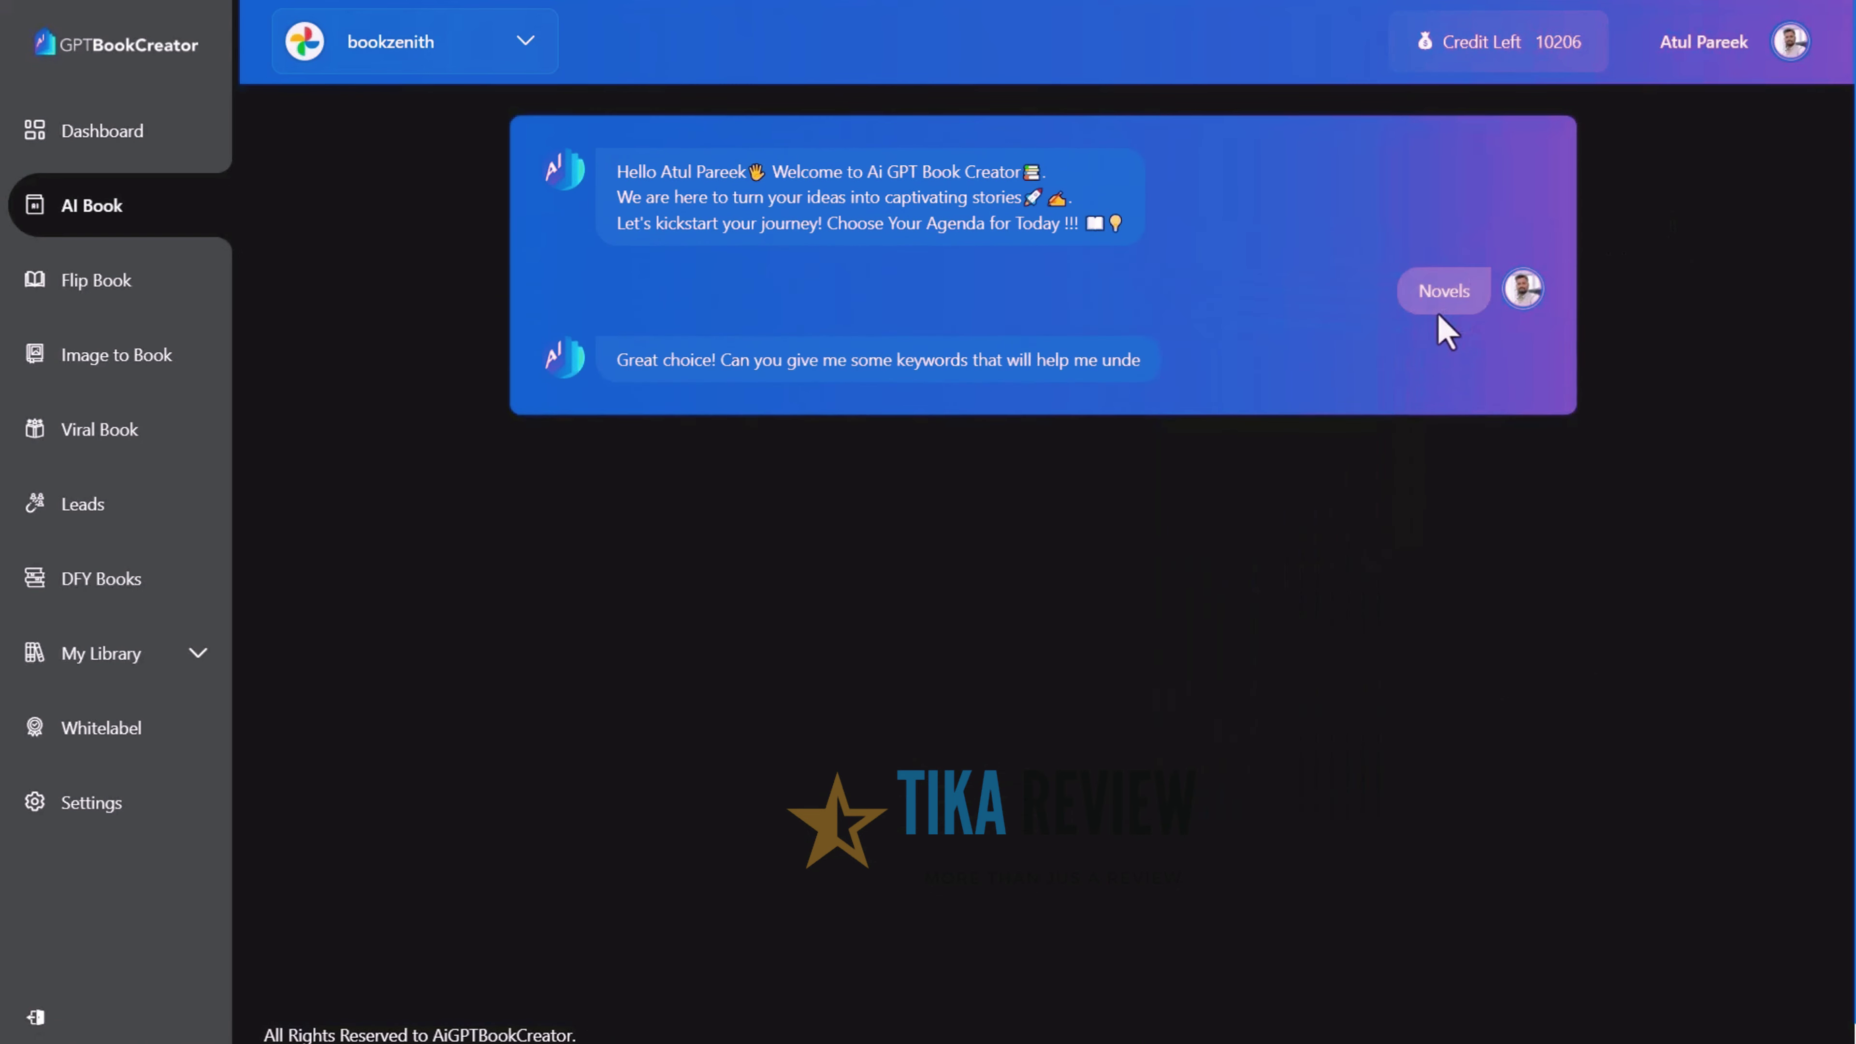
text(A dairy of a young girl)
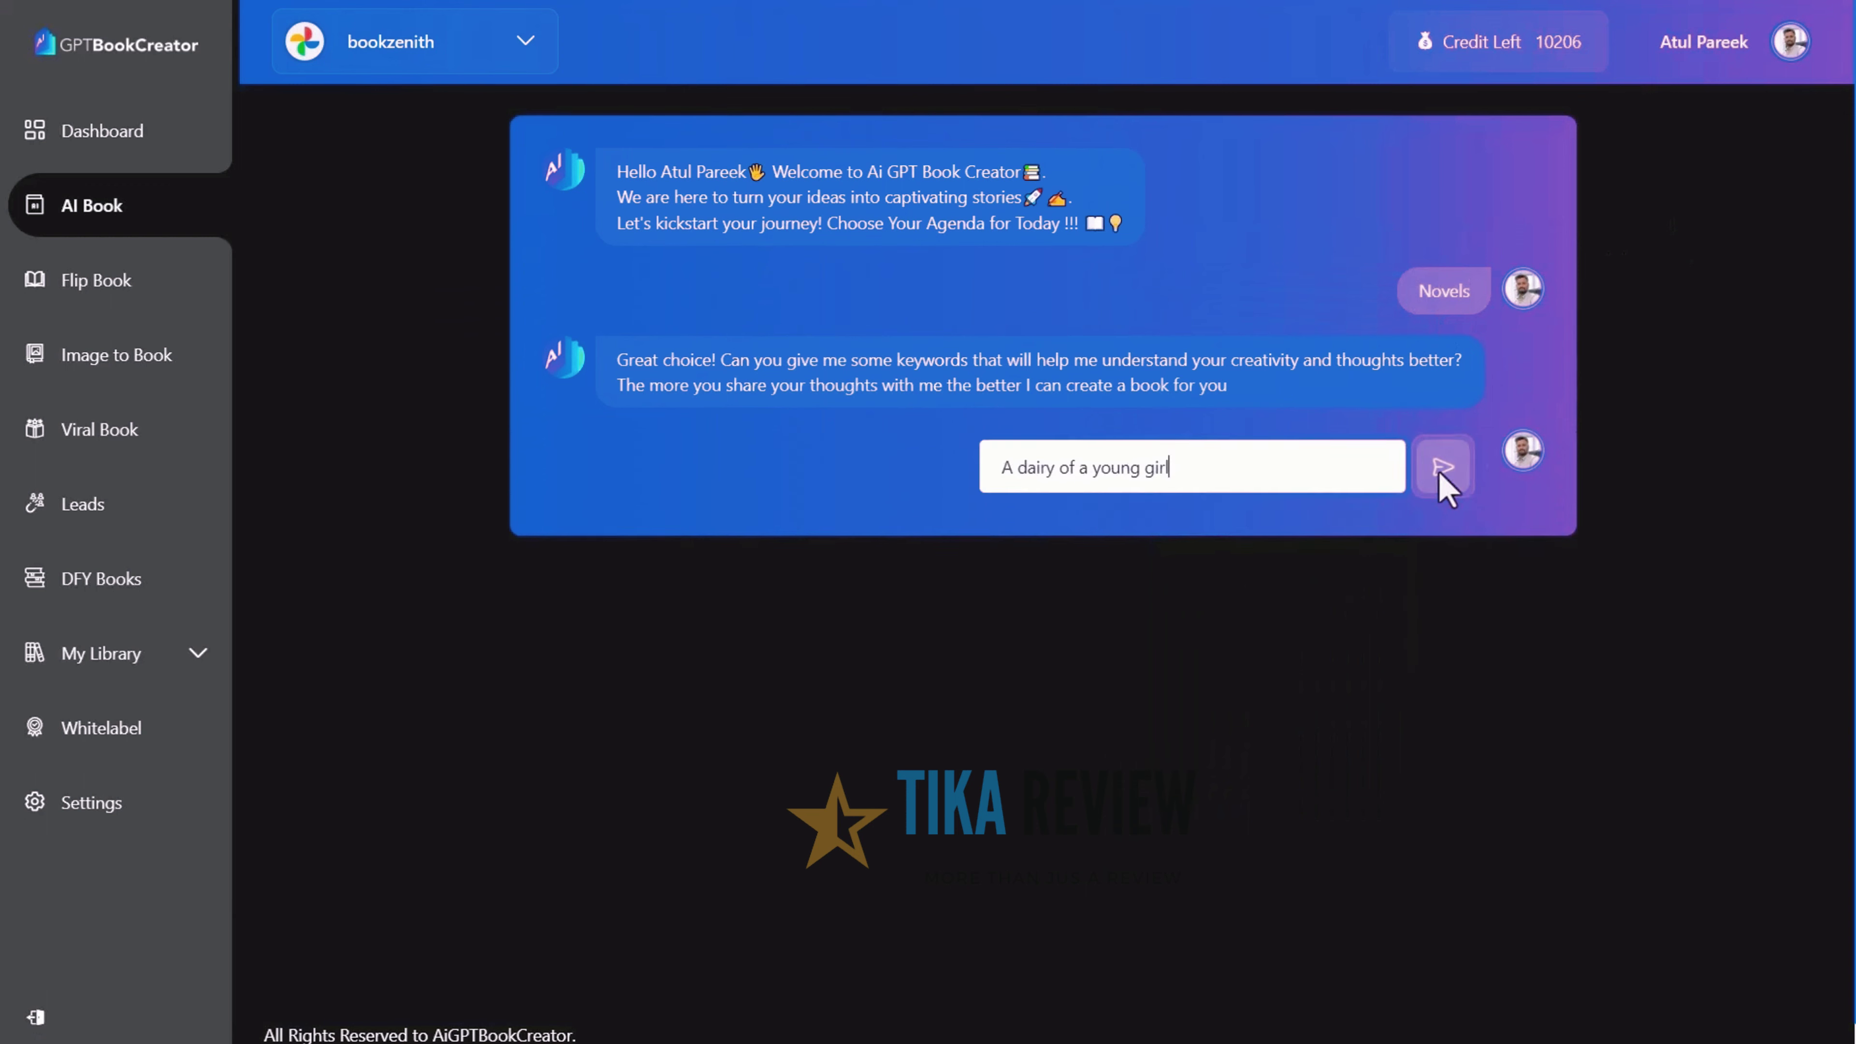
click(1439, 473)
text(I)
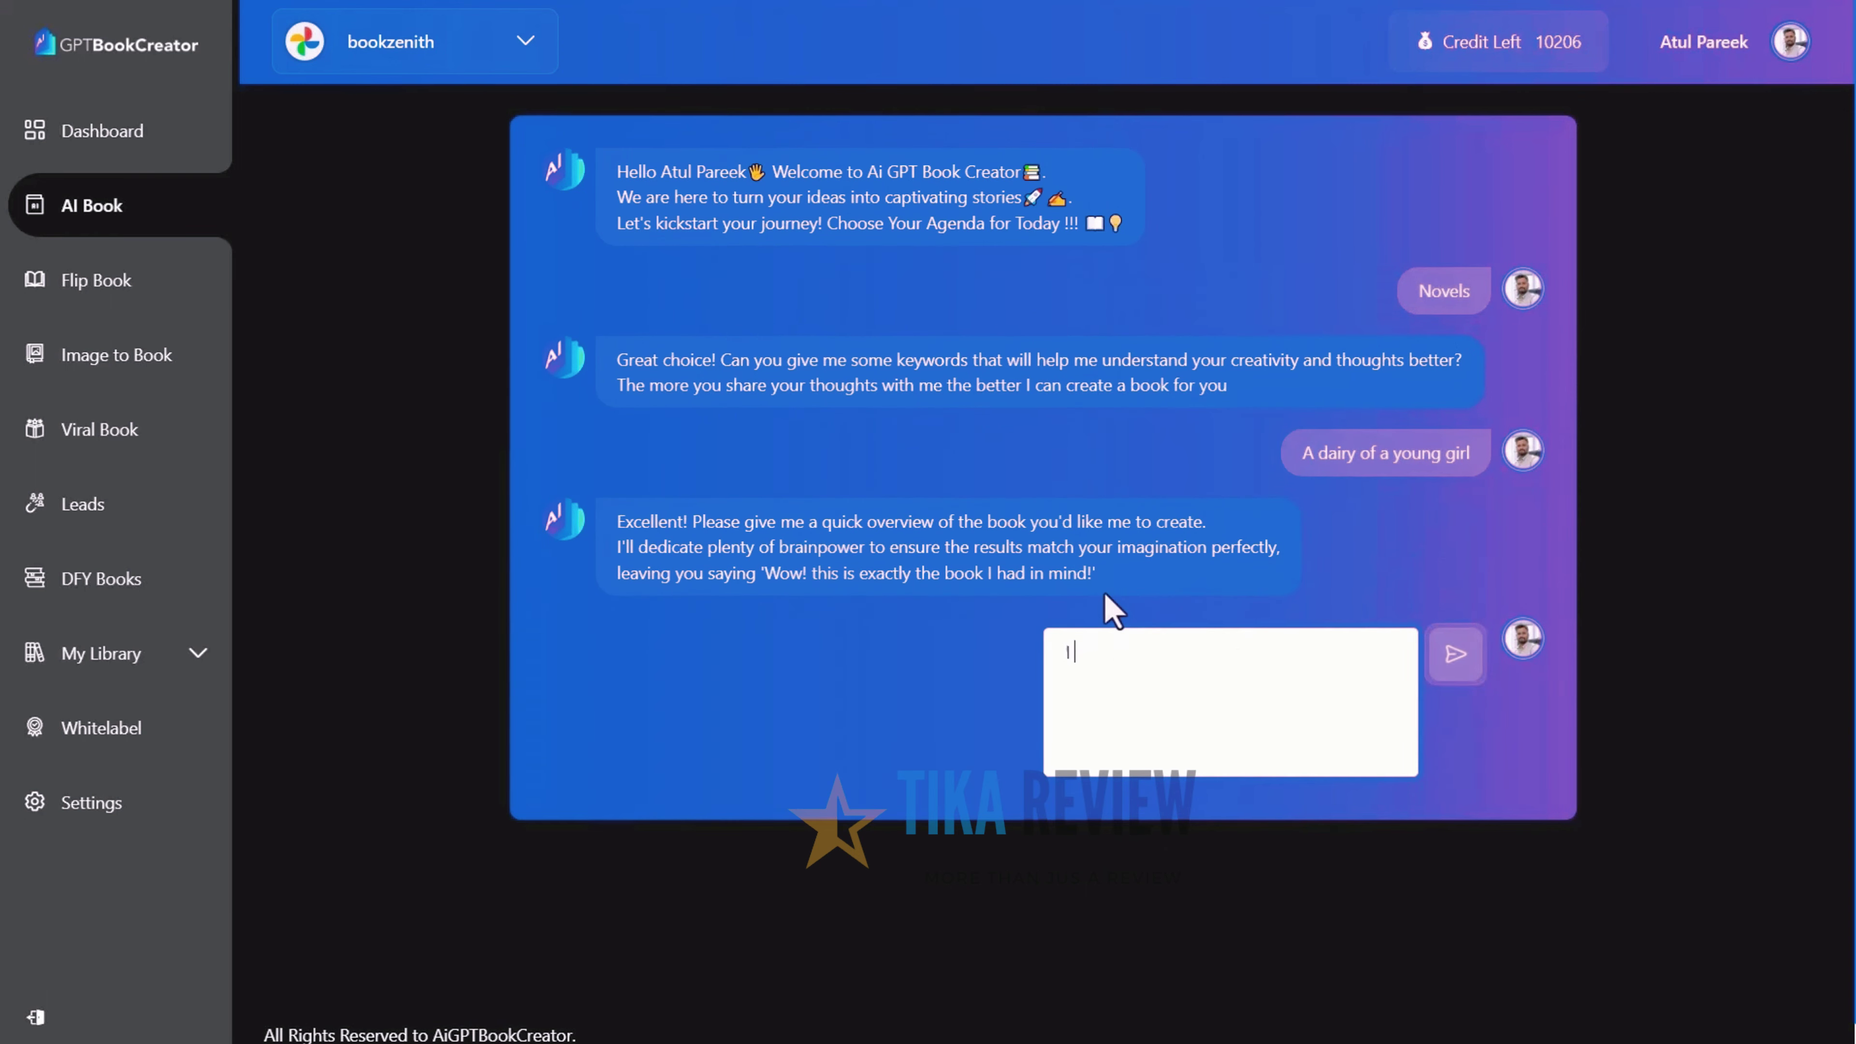
text( want to show the biography of a young girl)
key(Return)
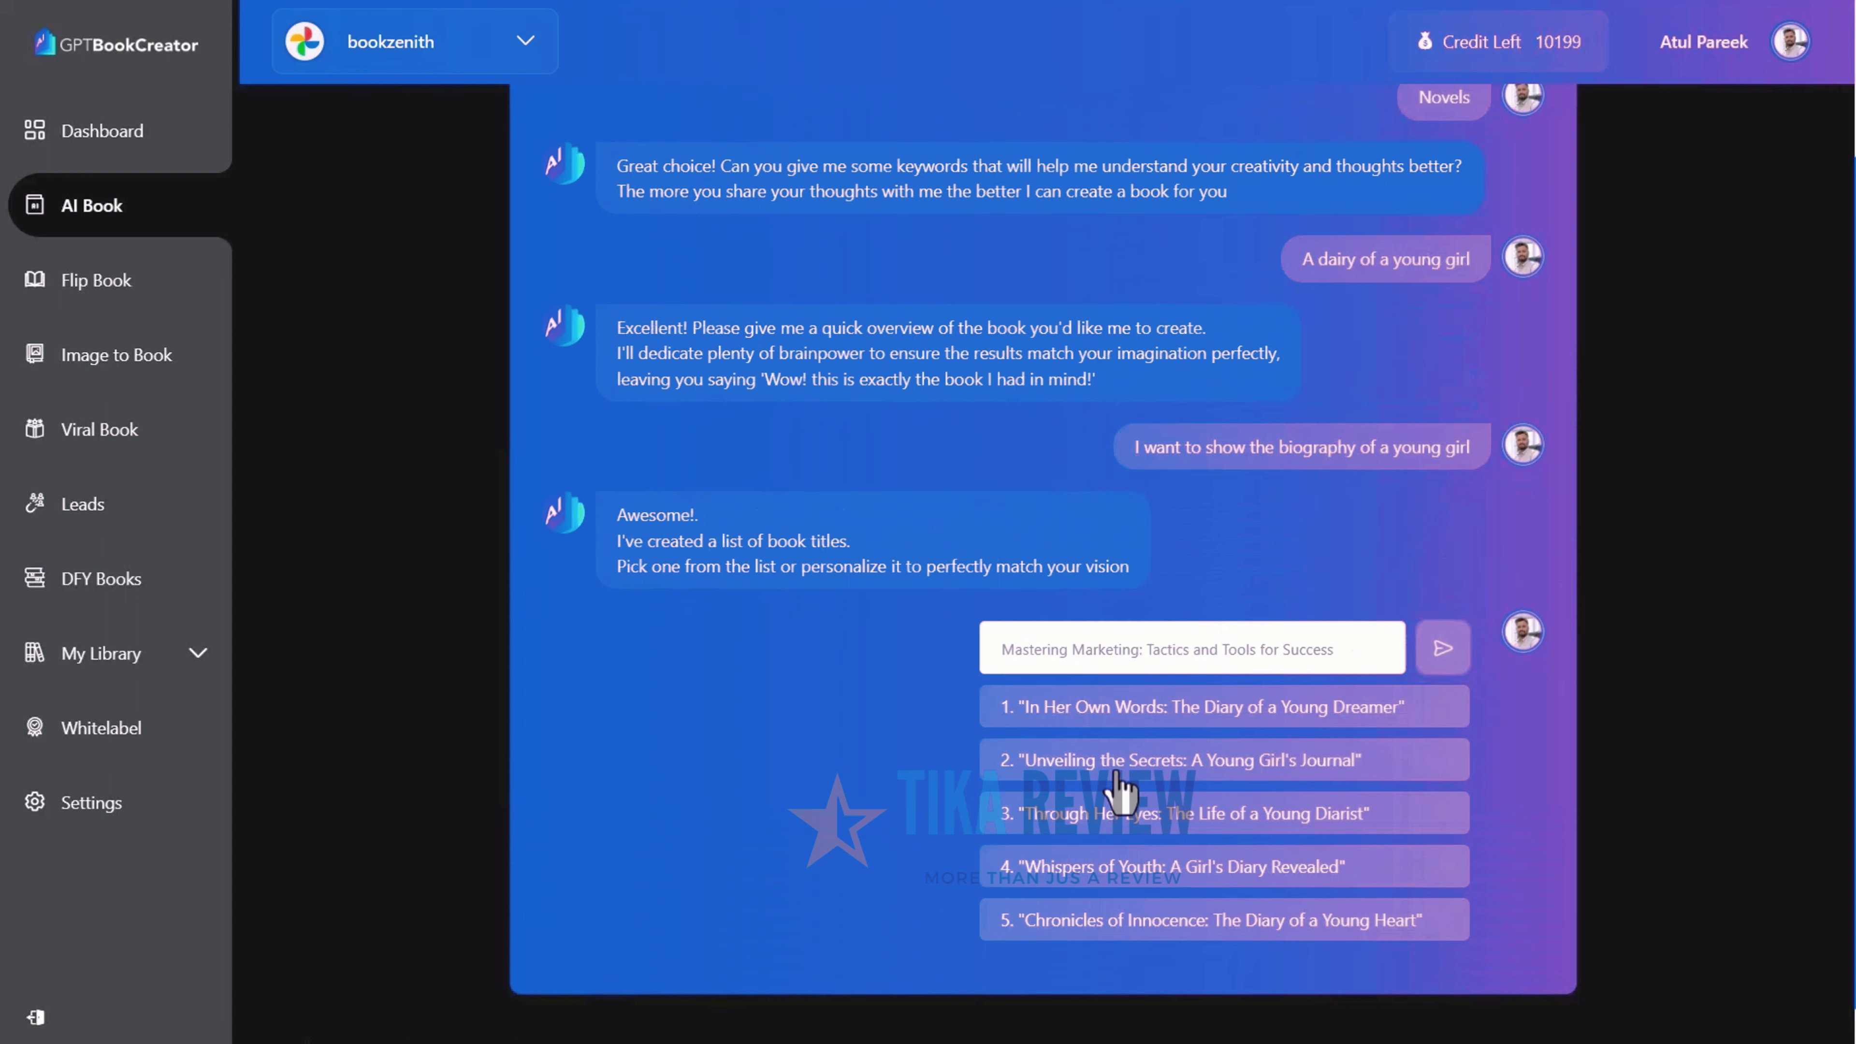
Choose the 'Whispers of Youth: A Girl's Diary Revealed' title with 5 chapters in English
click(1104, 867)
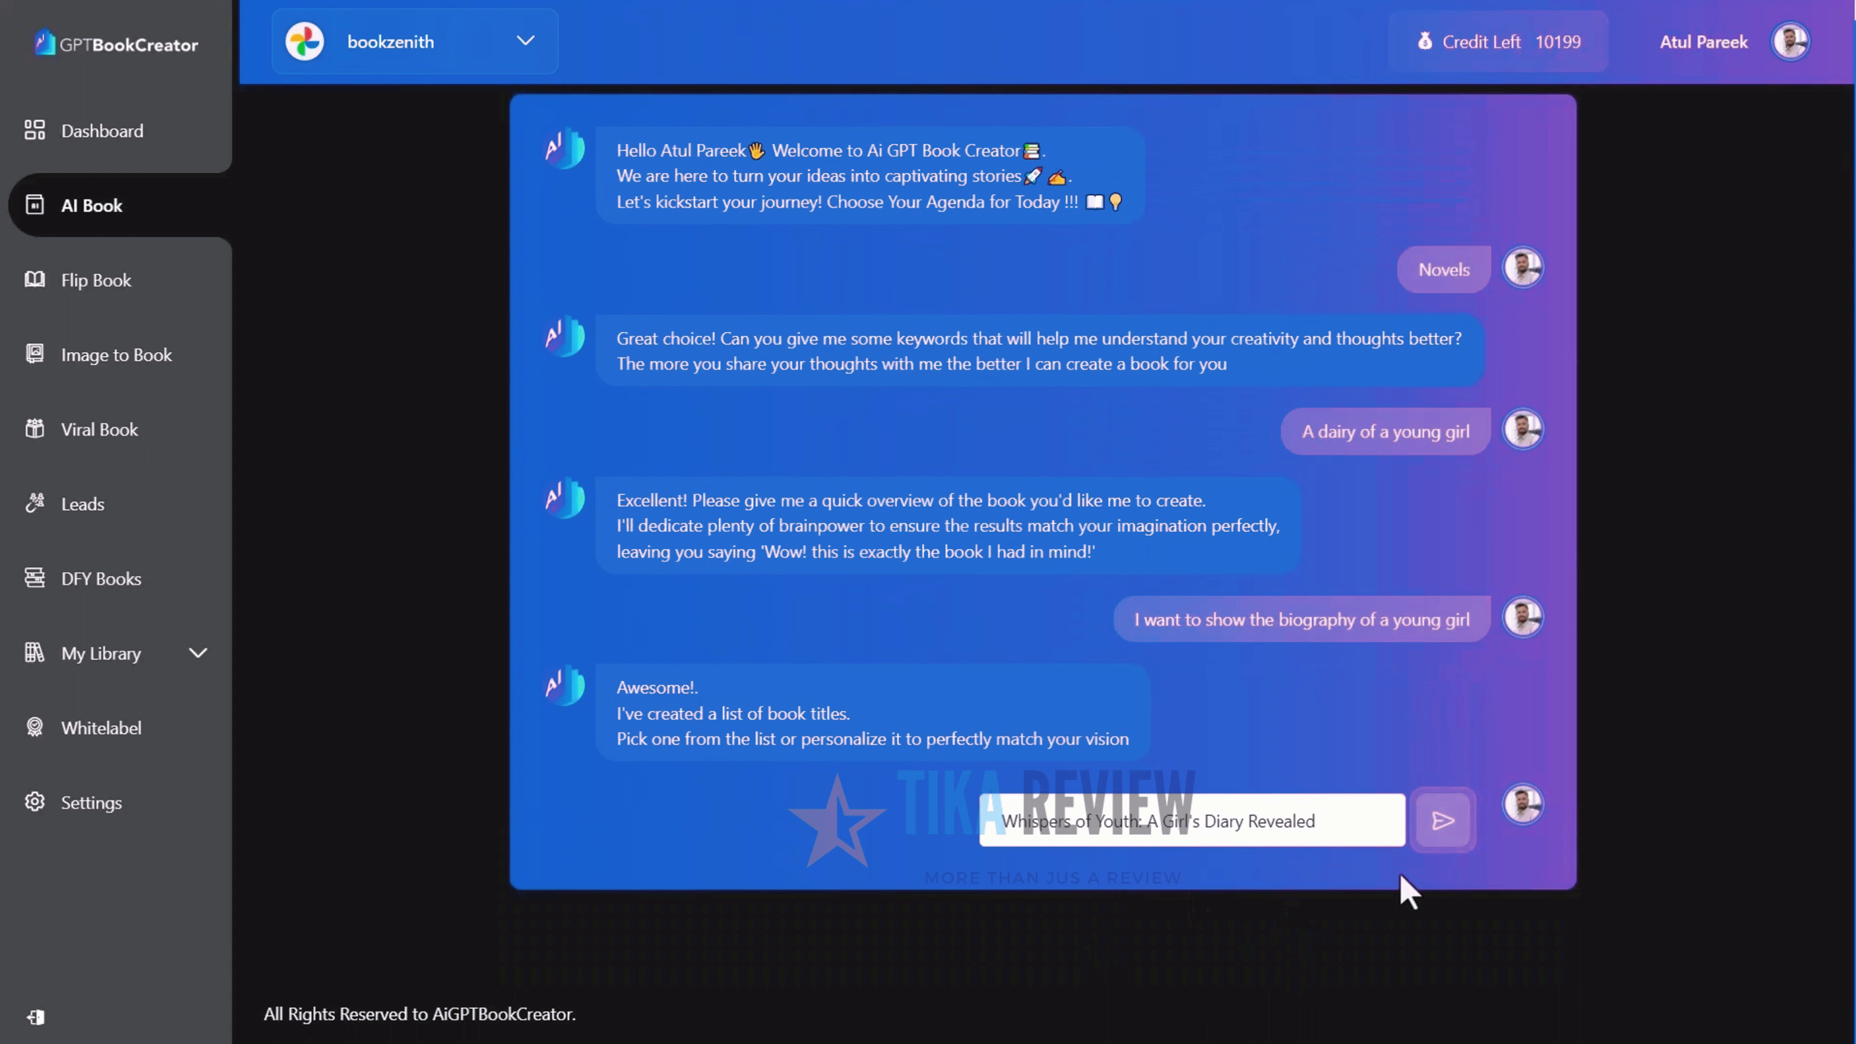
click(1437, 825)
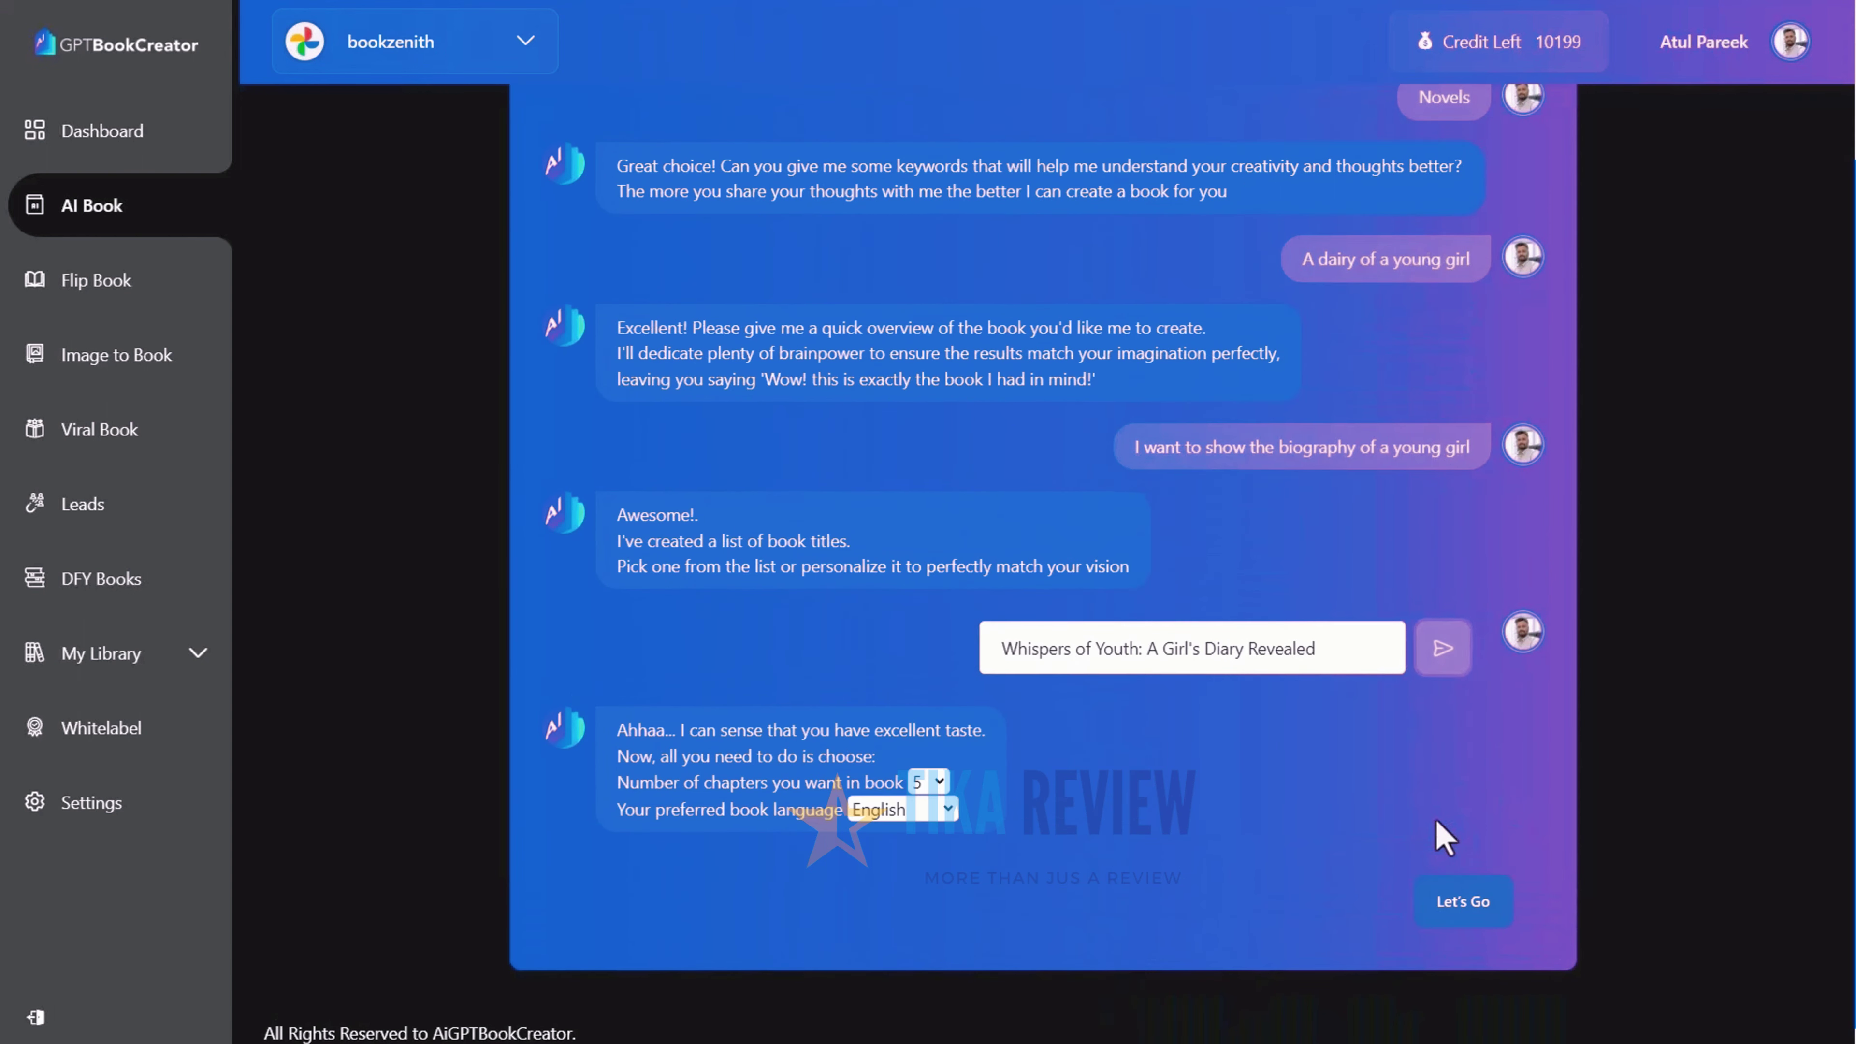
click(935, 781)
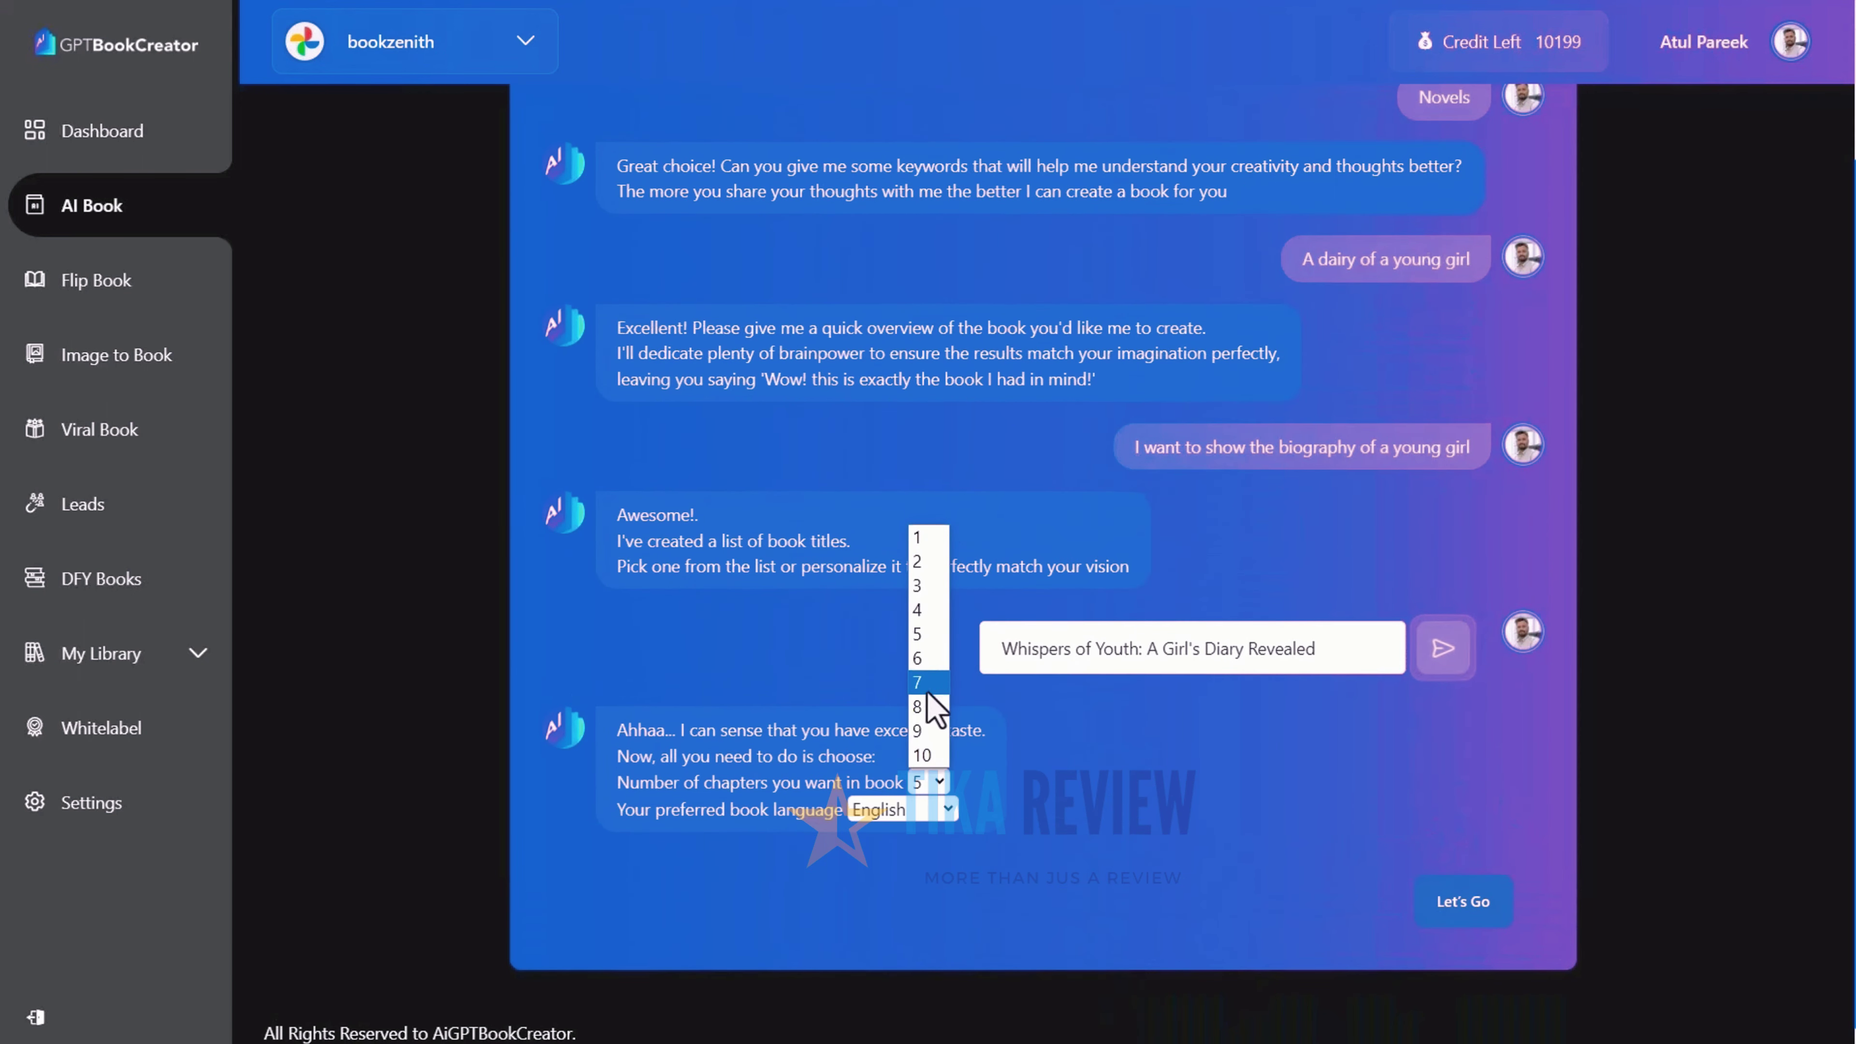
click(922, 635)
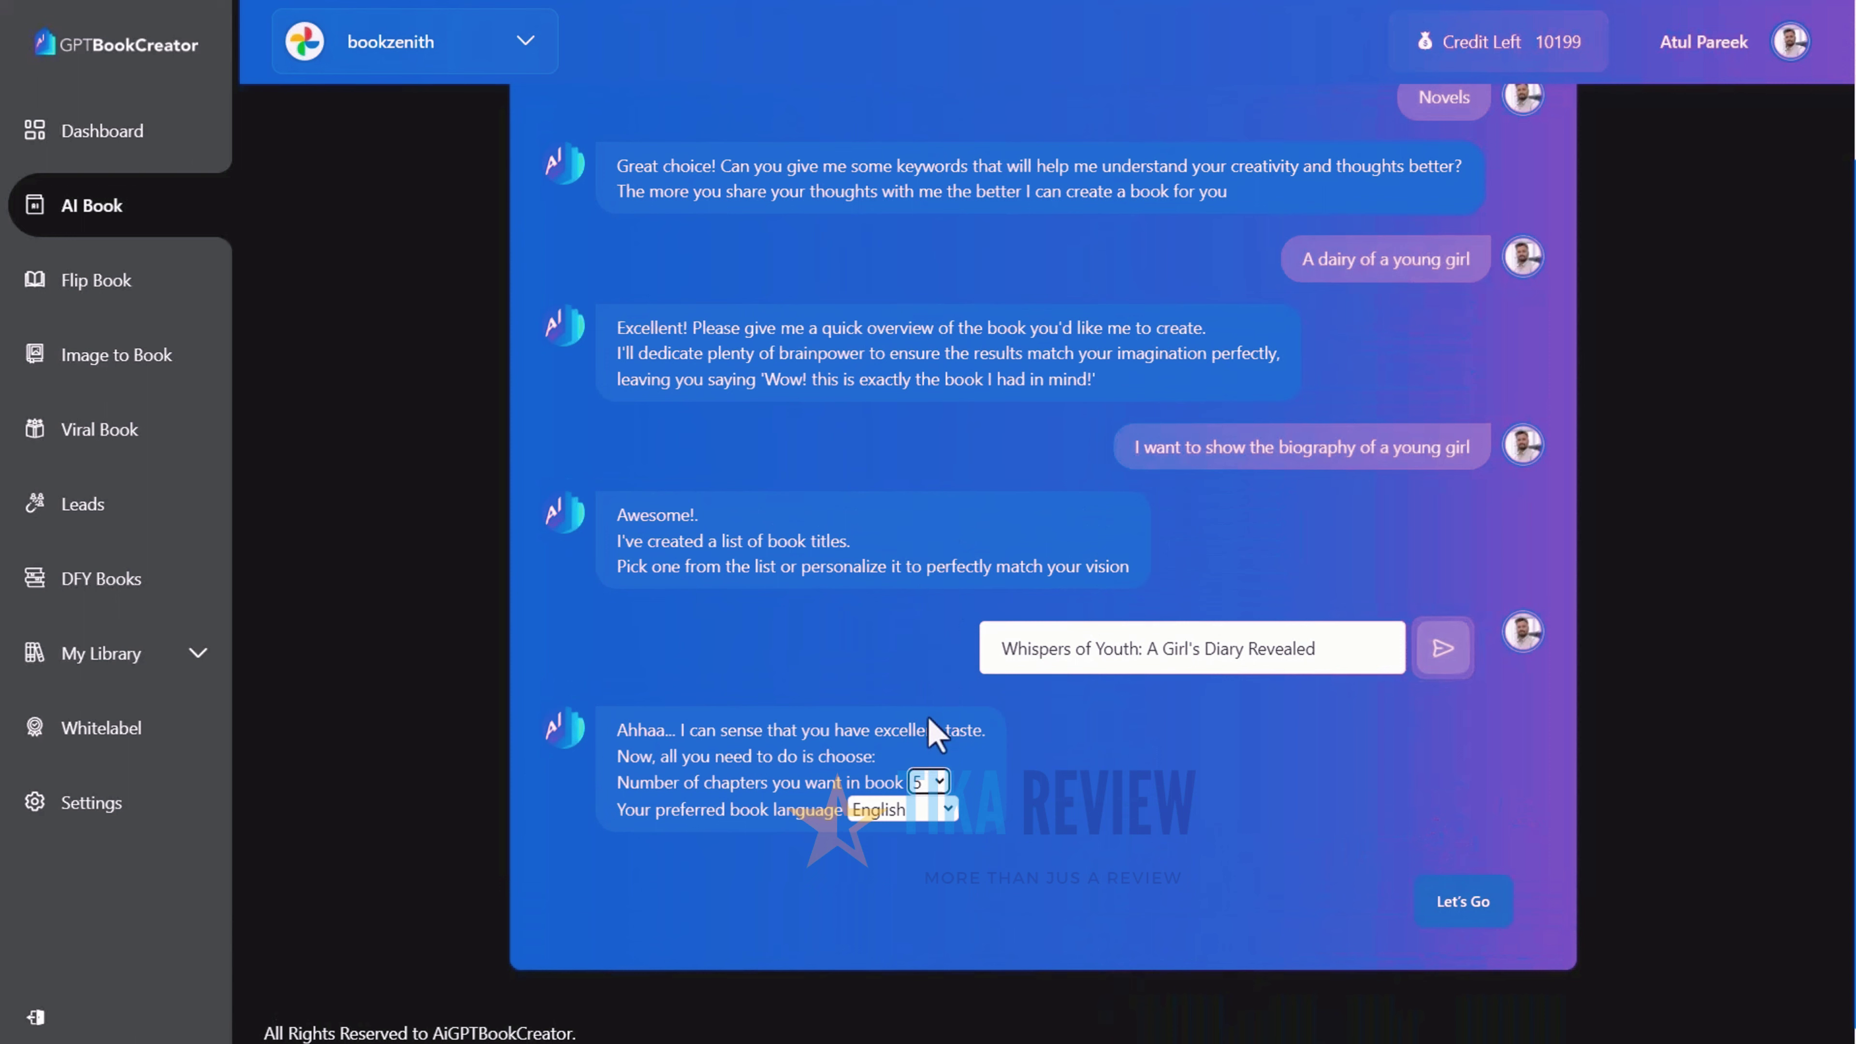
click(939, 816)
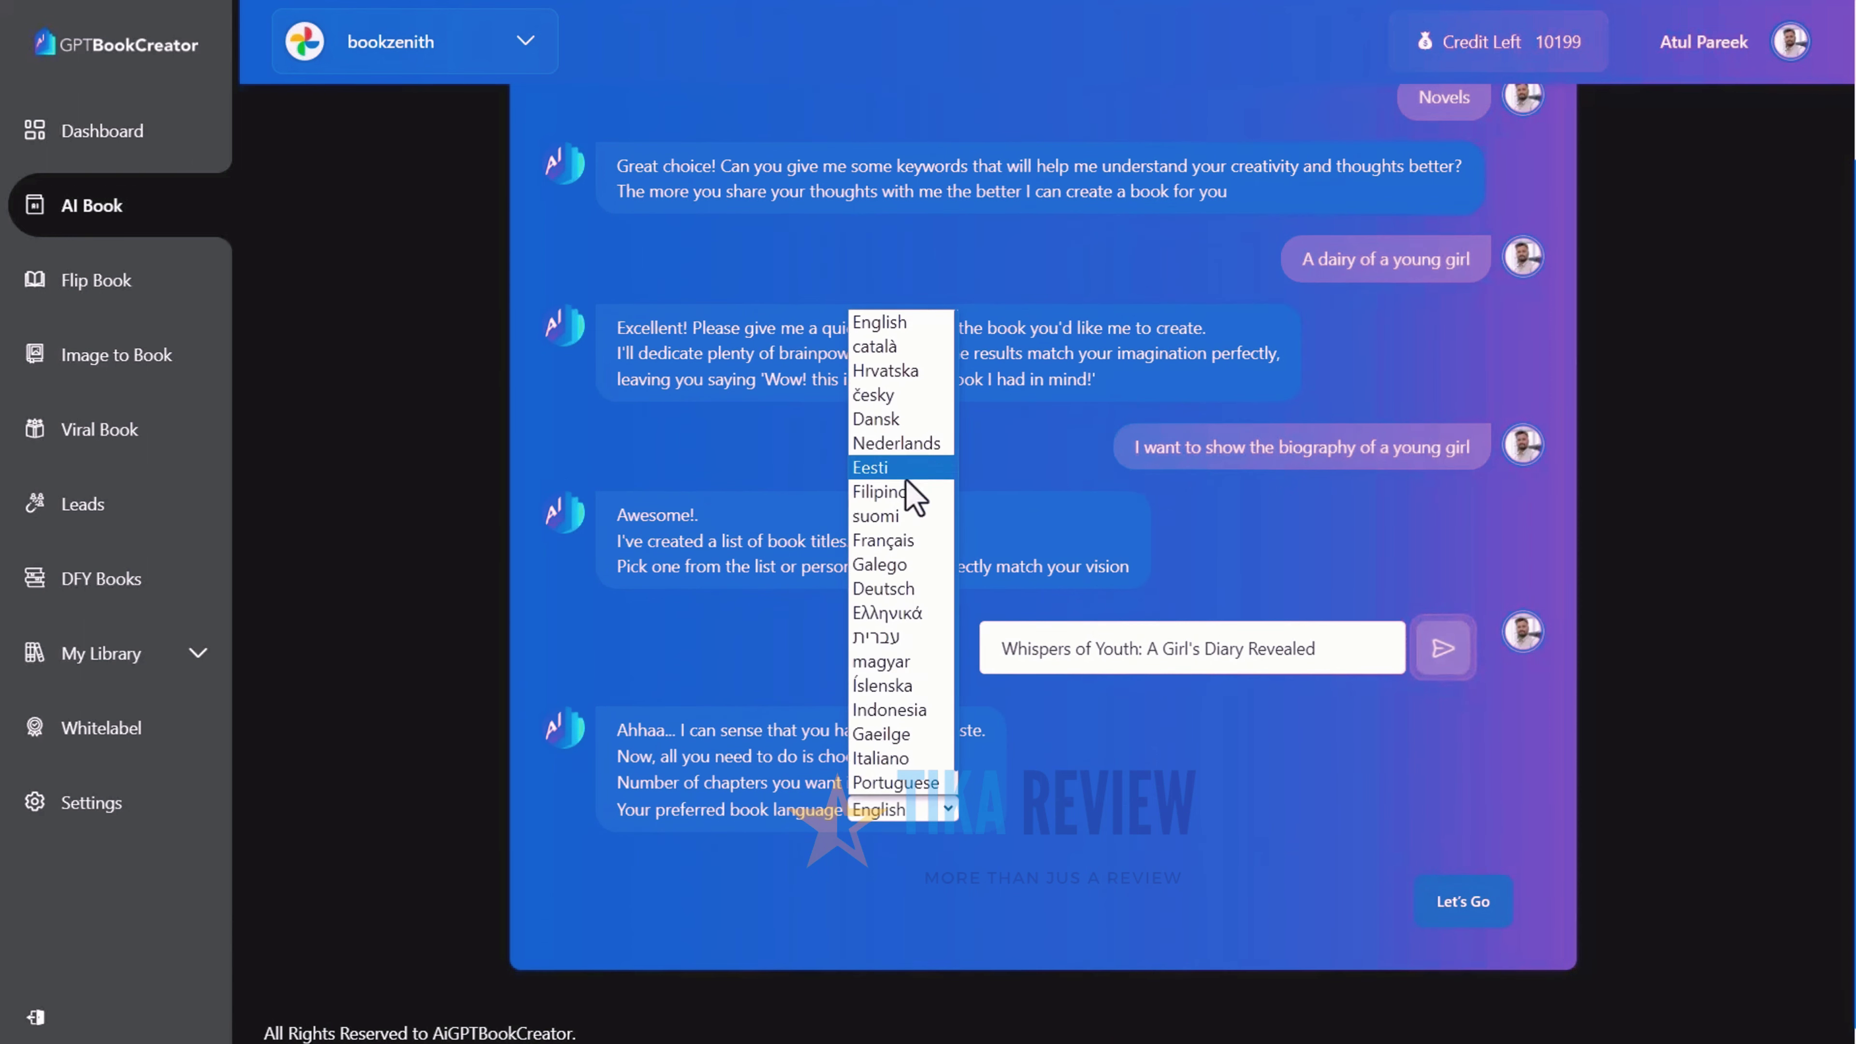
click(1062, 874)
Begin creating the book and apply the Mobile Marketing cover design
click(1456, 918)
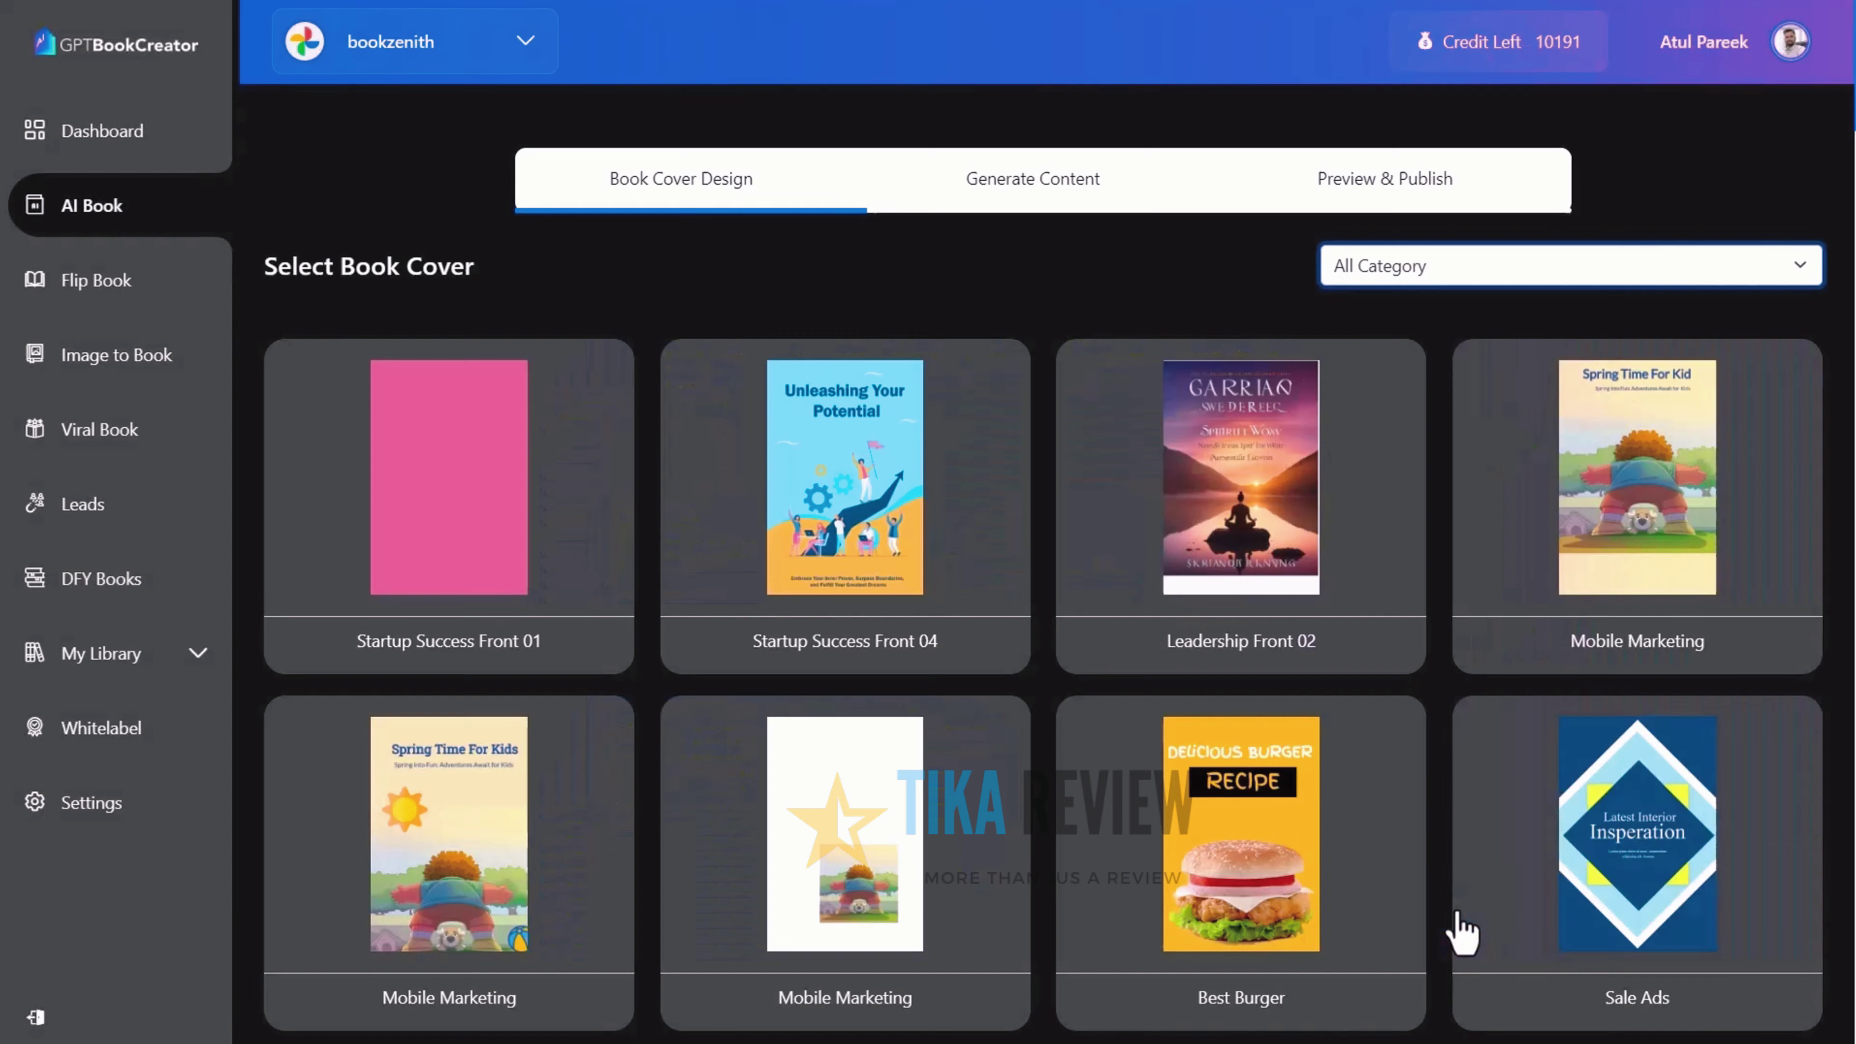
scroll(1579, 755, down, 12)
scroll(1579, 754, down, 15)
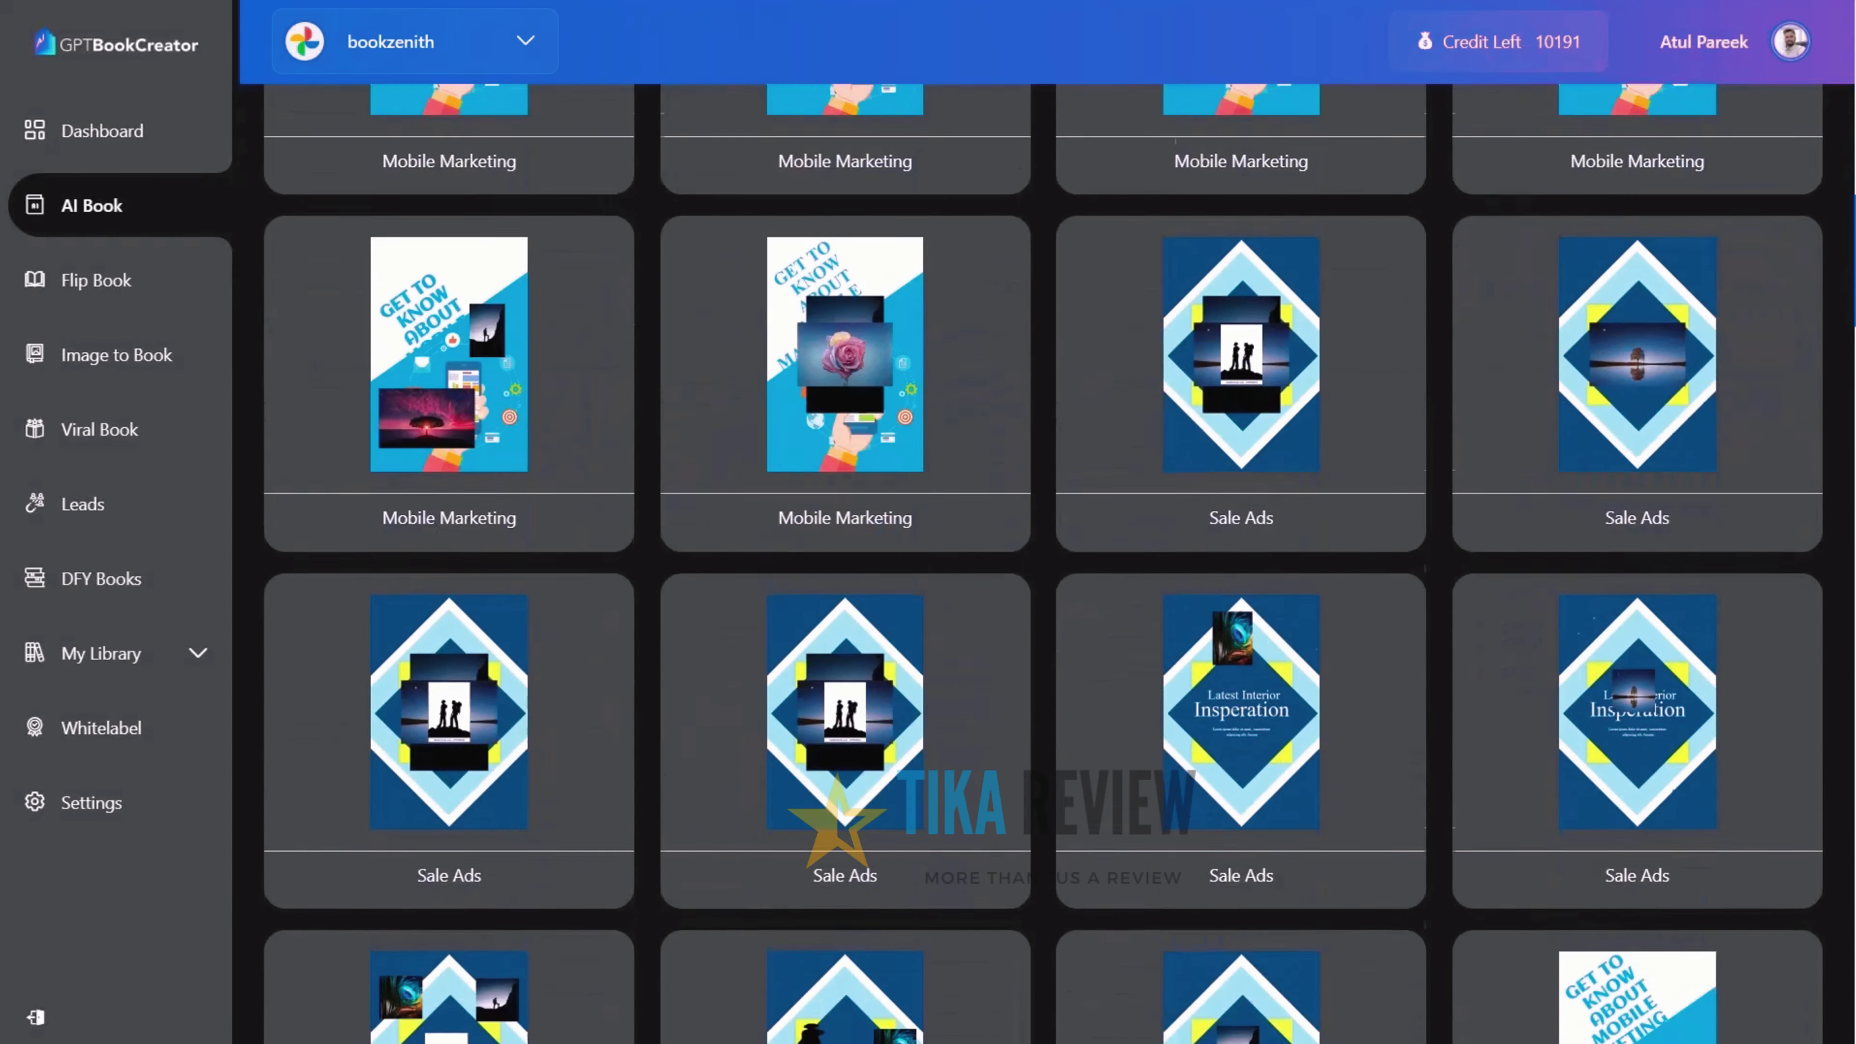
scroll(1043, 563, down, 15)
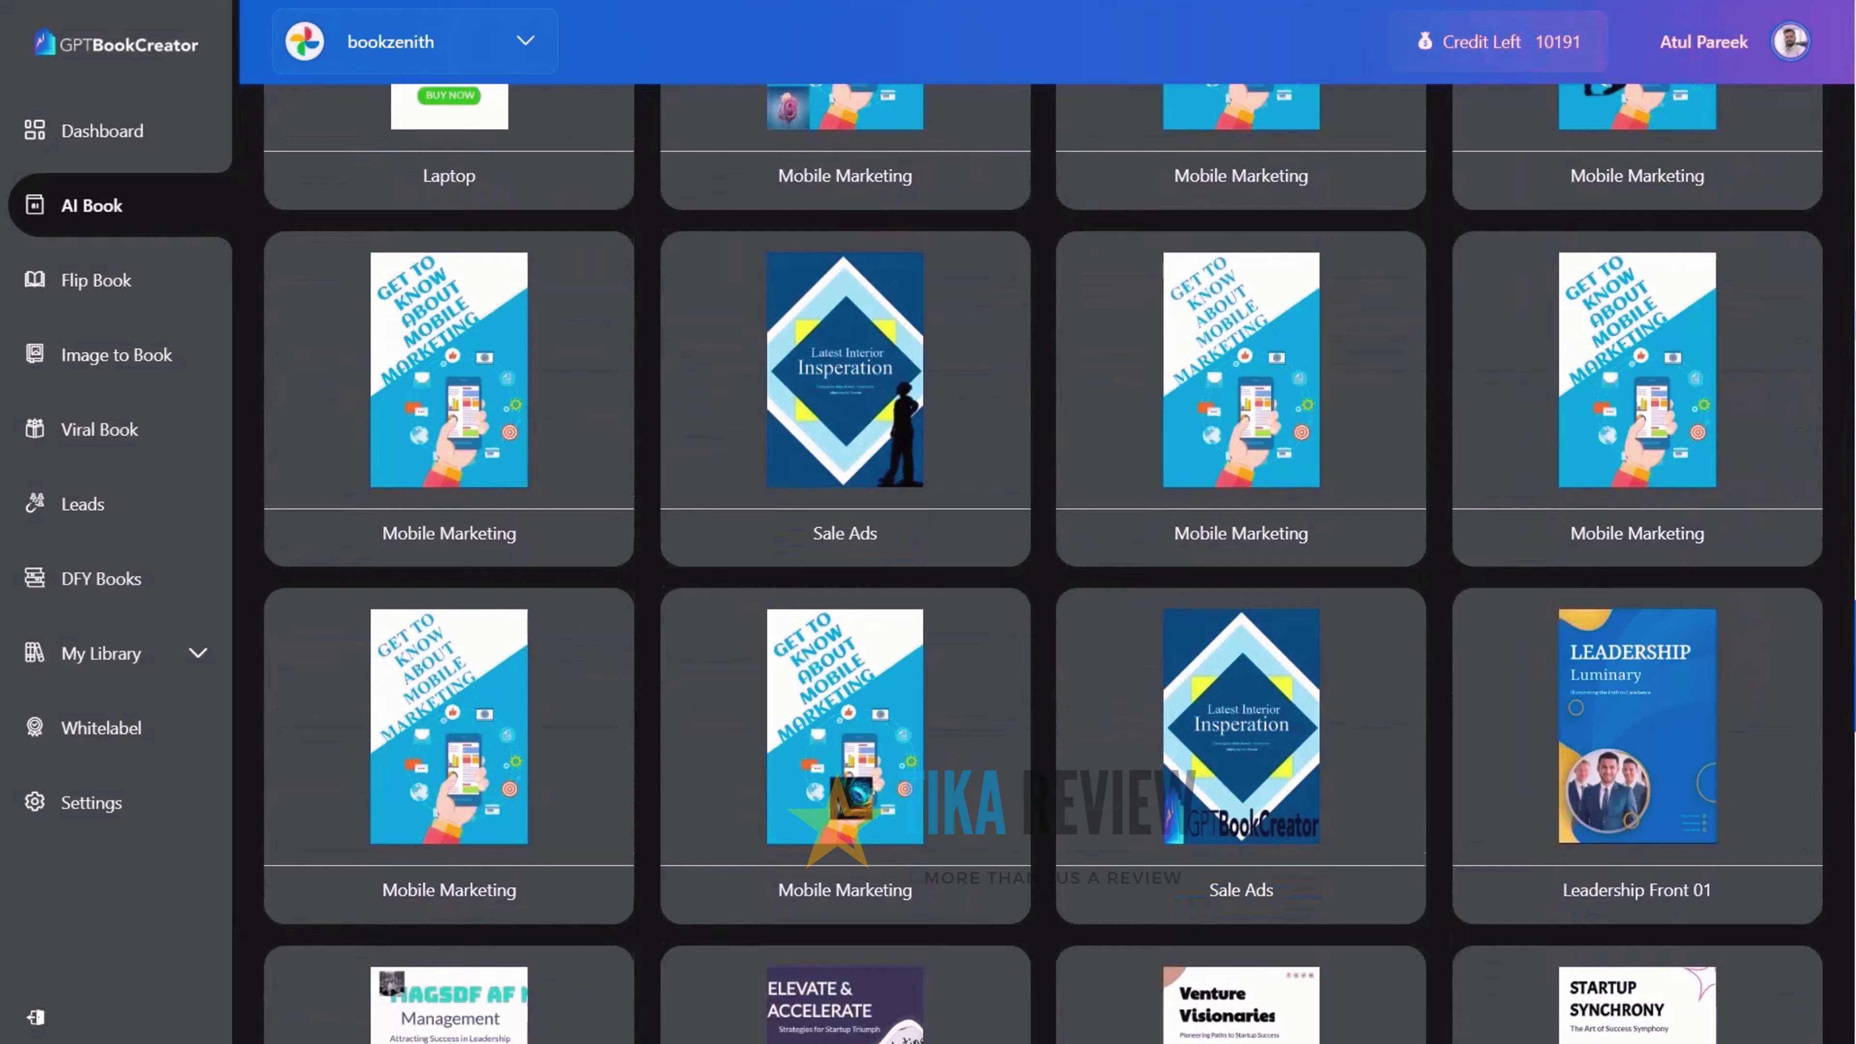
scroll(1043, 564, down, 8)
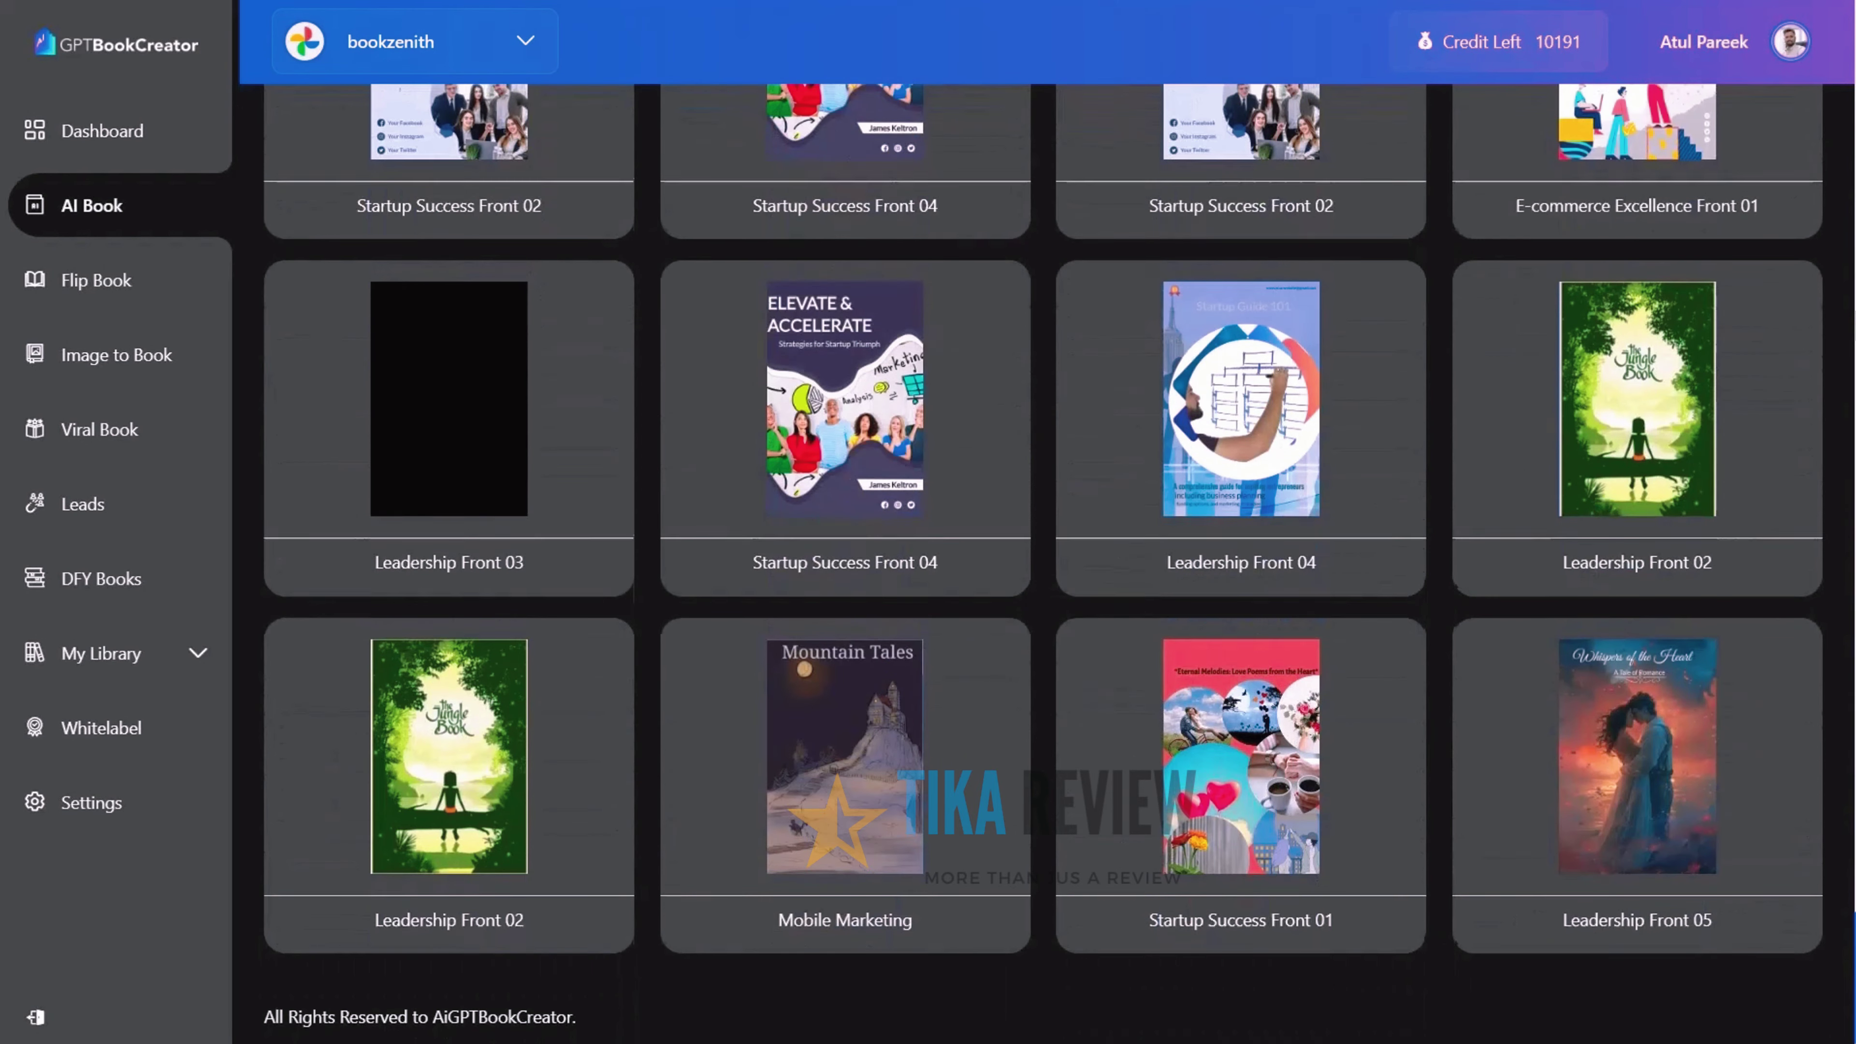
click(887, 761)
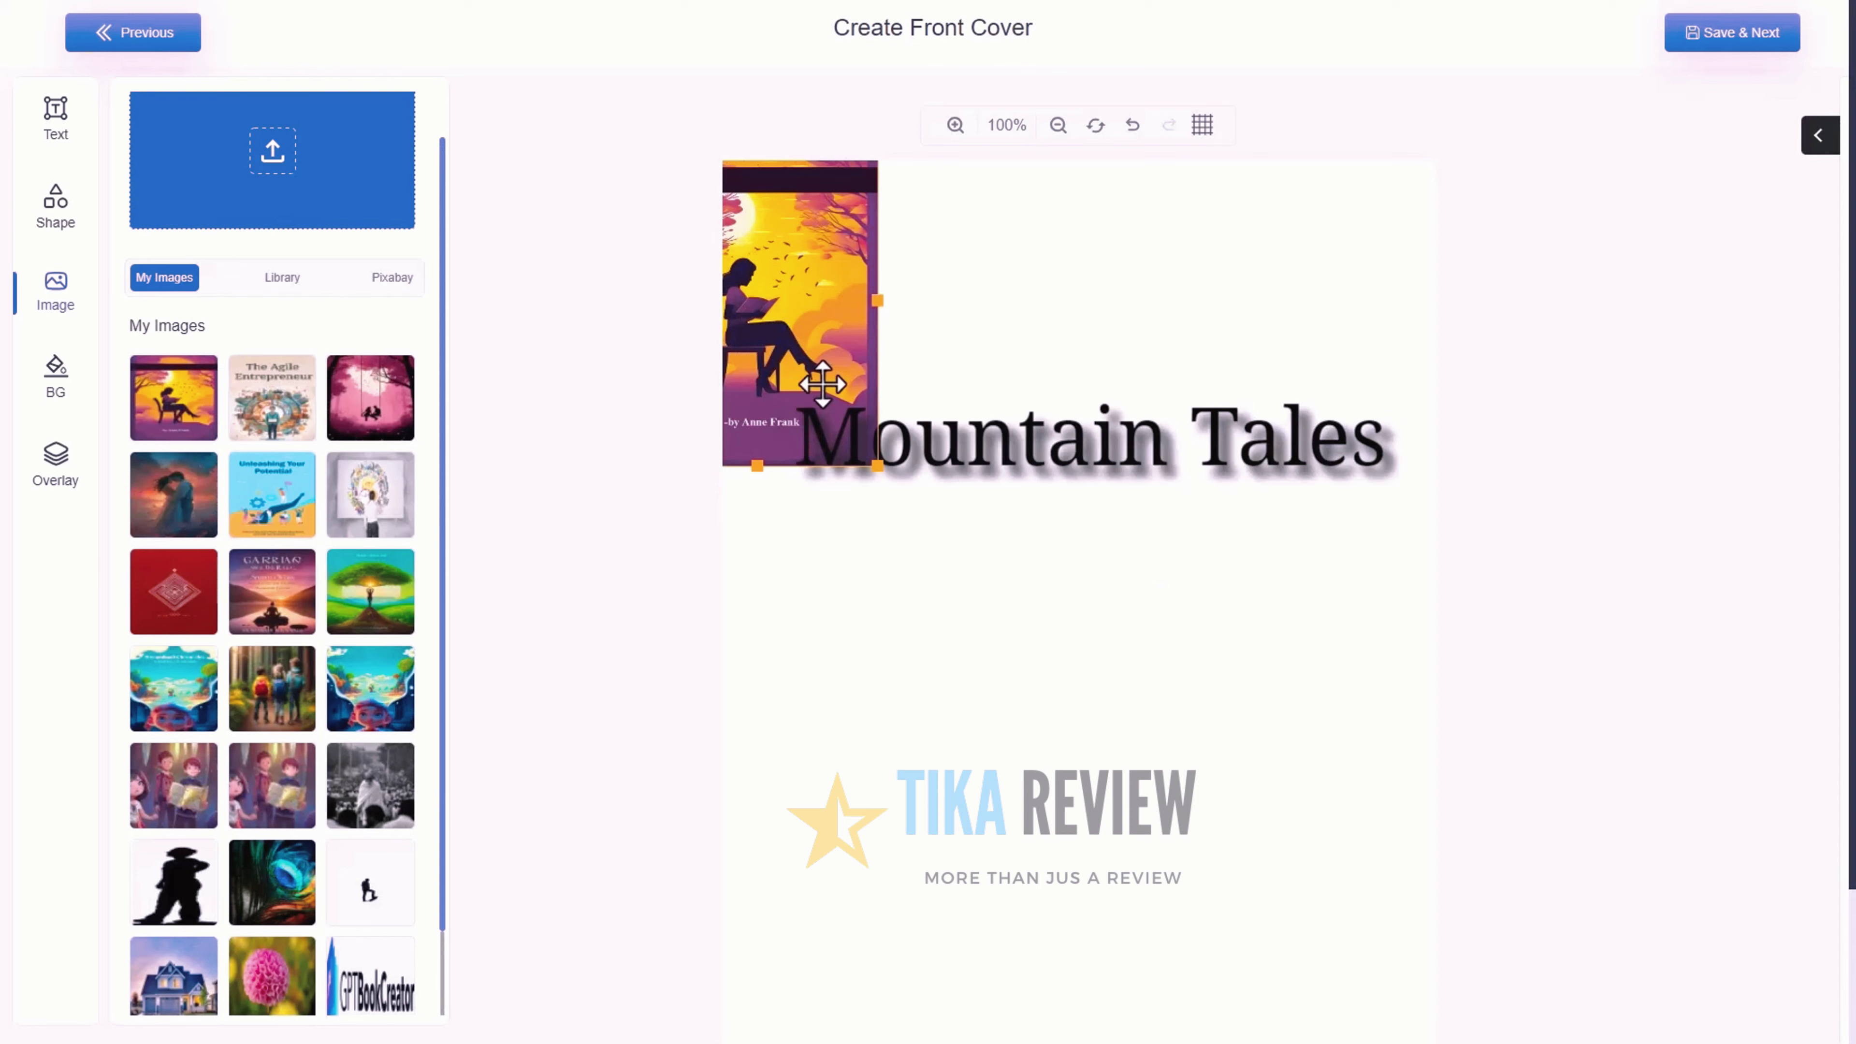
Enlarge the reading-girl picture to fill the front cover and set the title to size 59
click(816, 373)
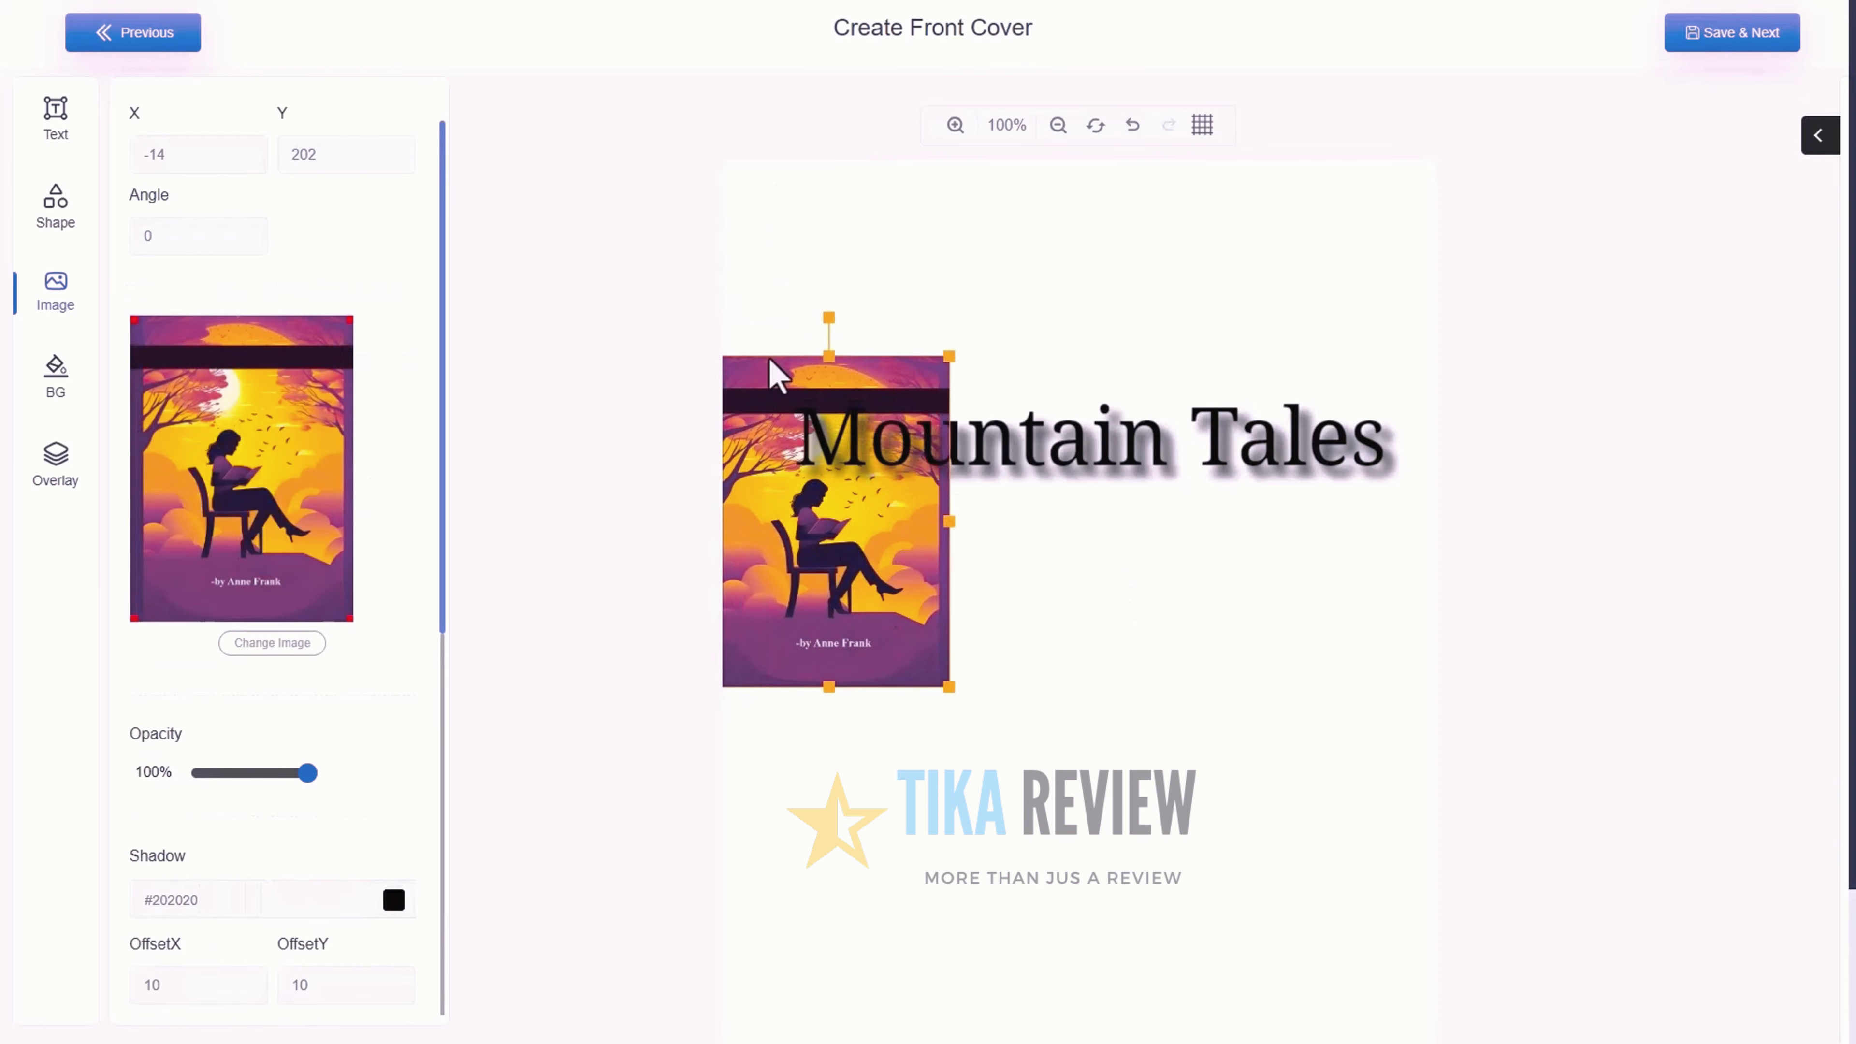
drag(771, 373, 696, 116)
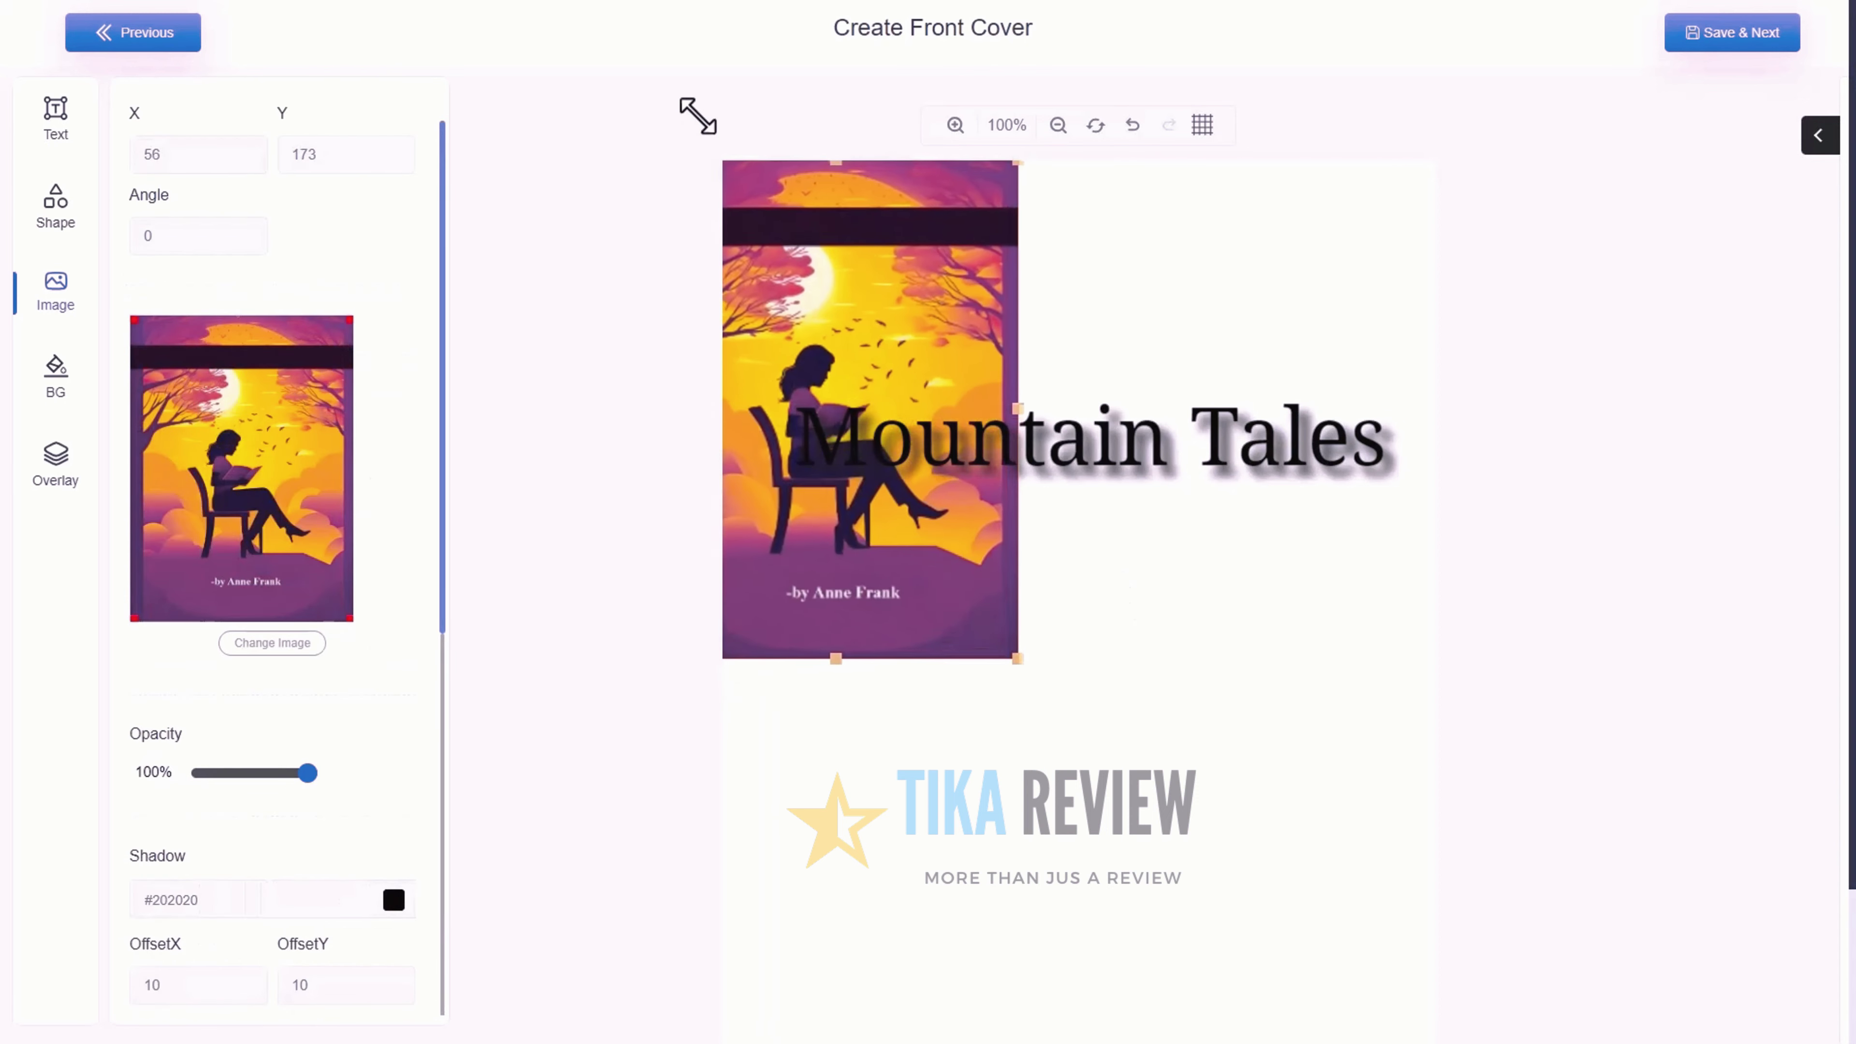
drag(1014, 656, 1435, 1039)
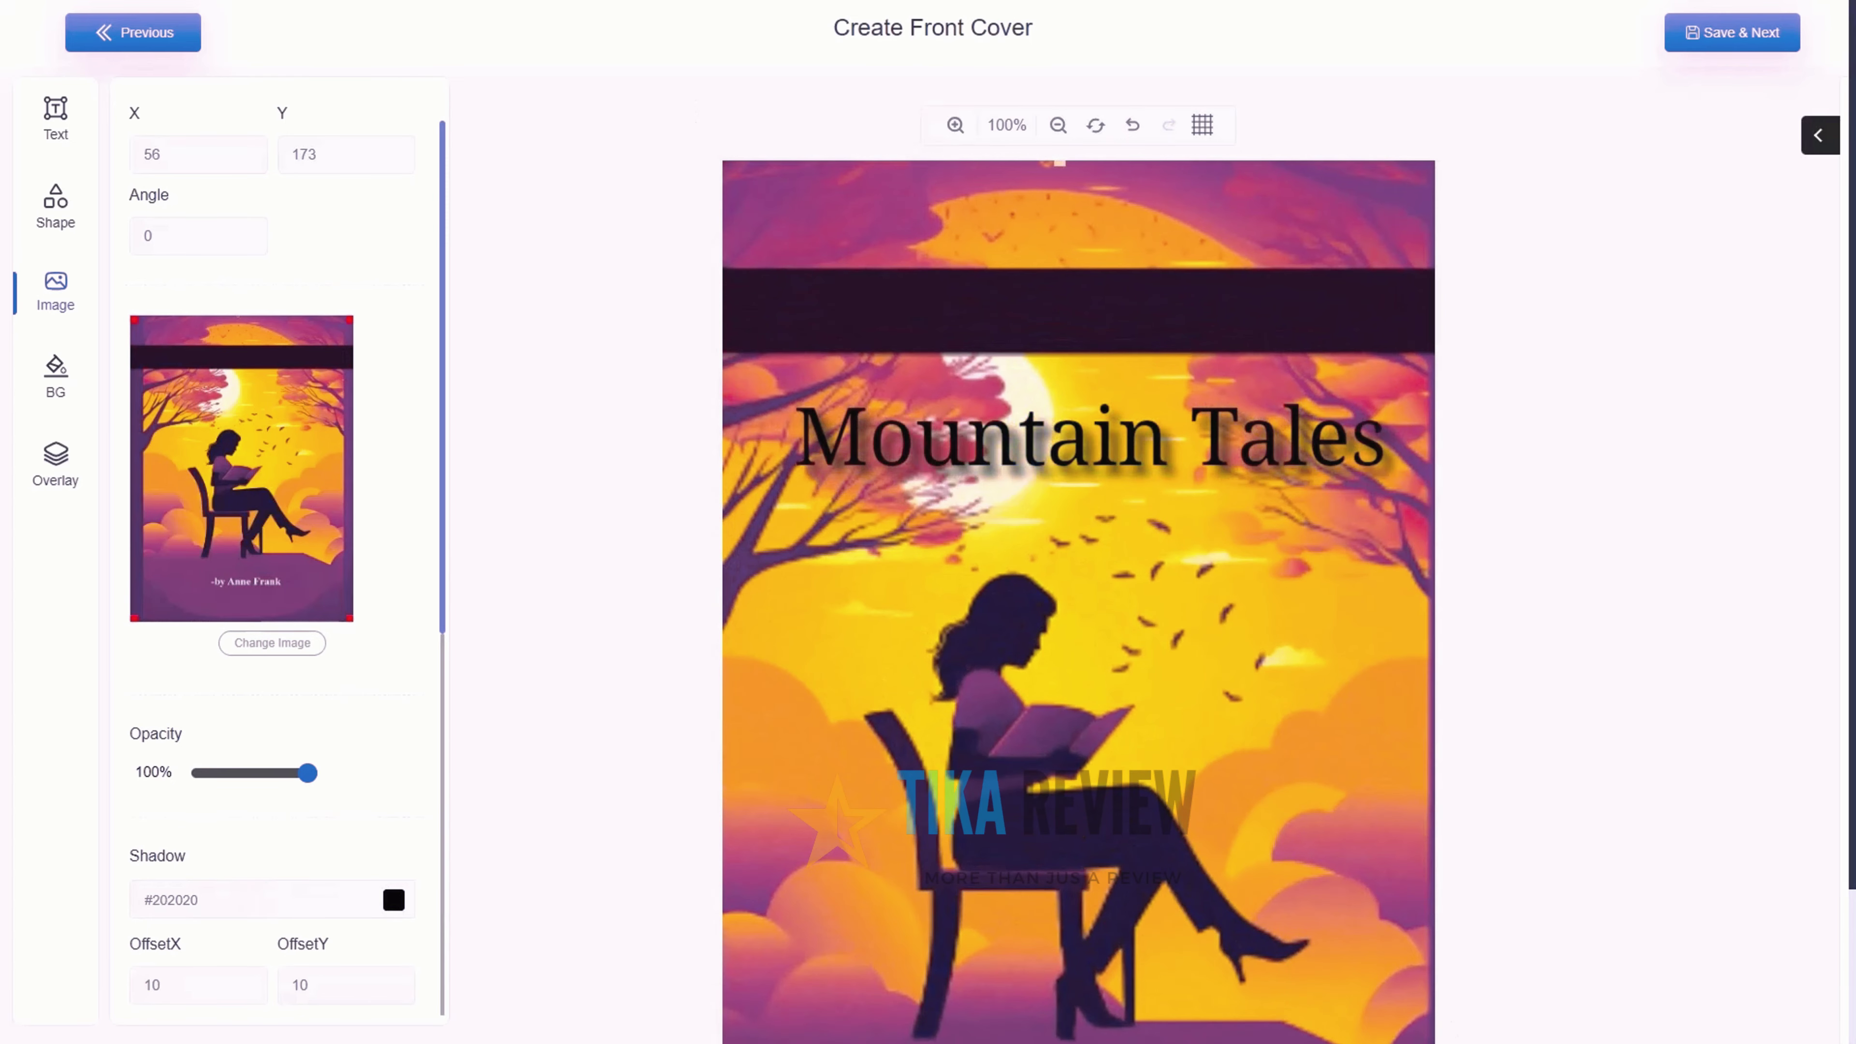
click(1053, 462)
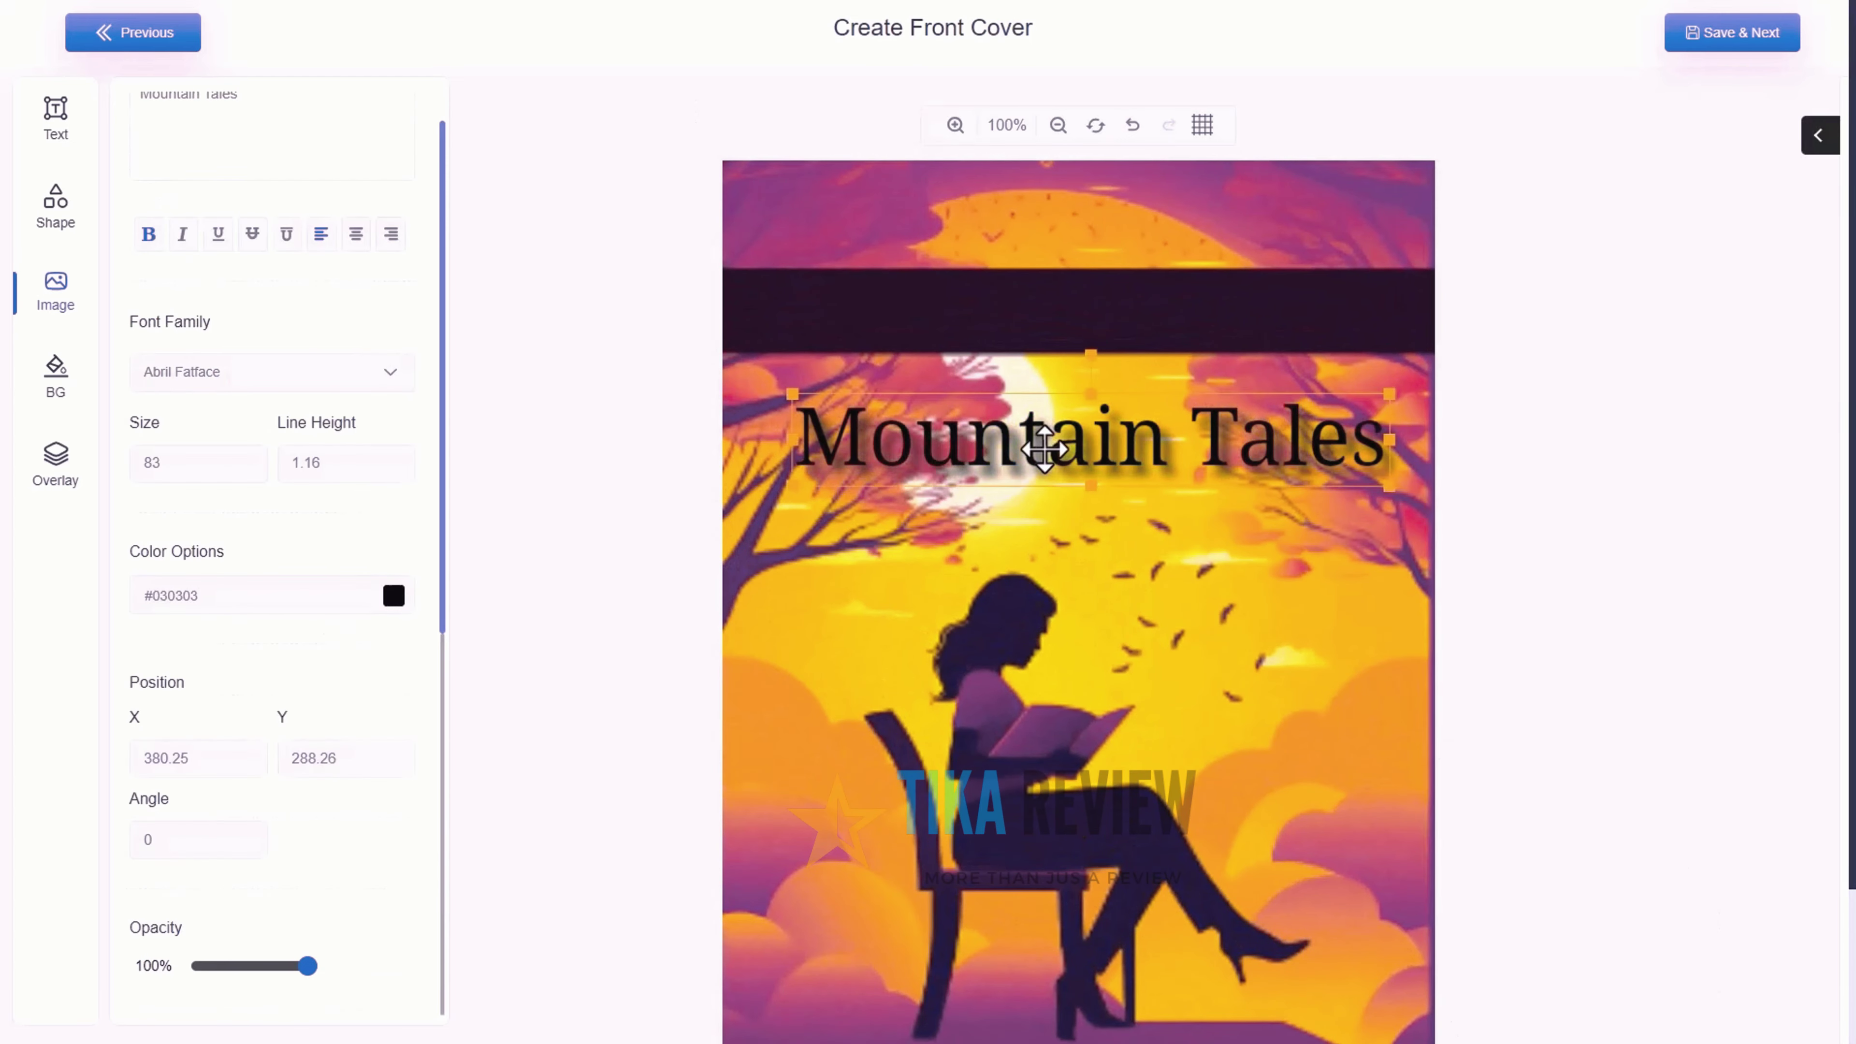
scroll(265, 159, up, 1)
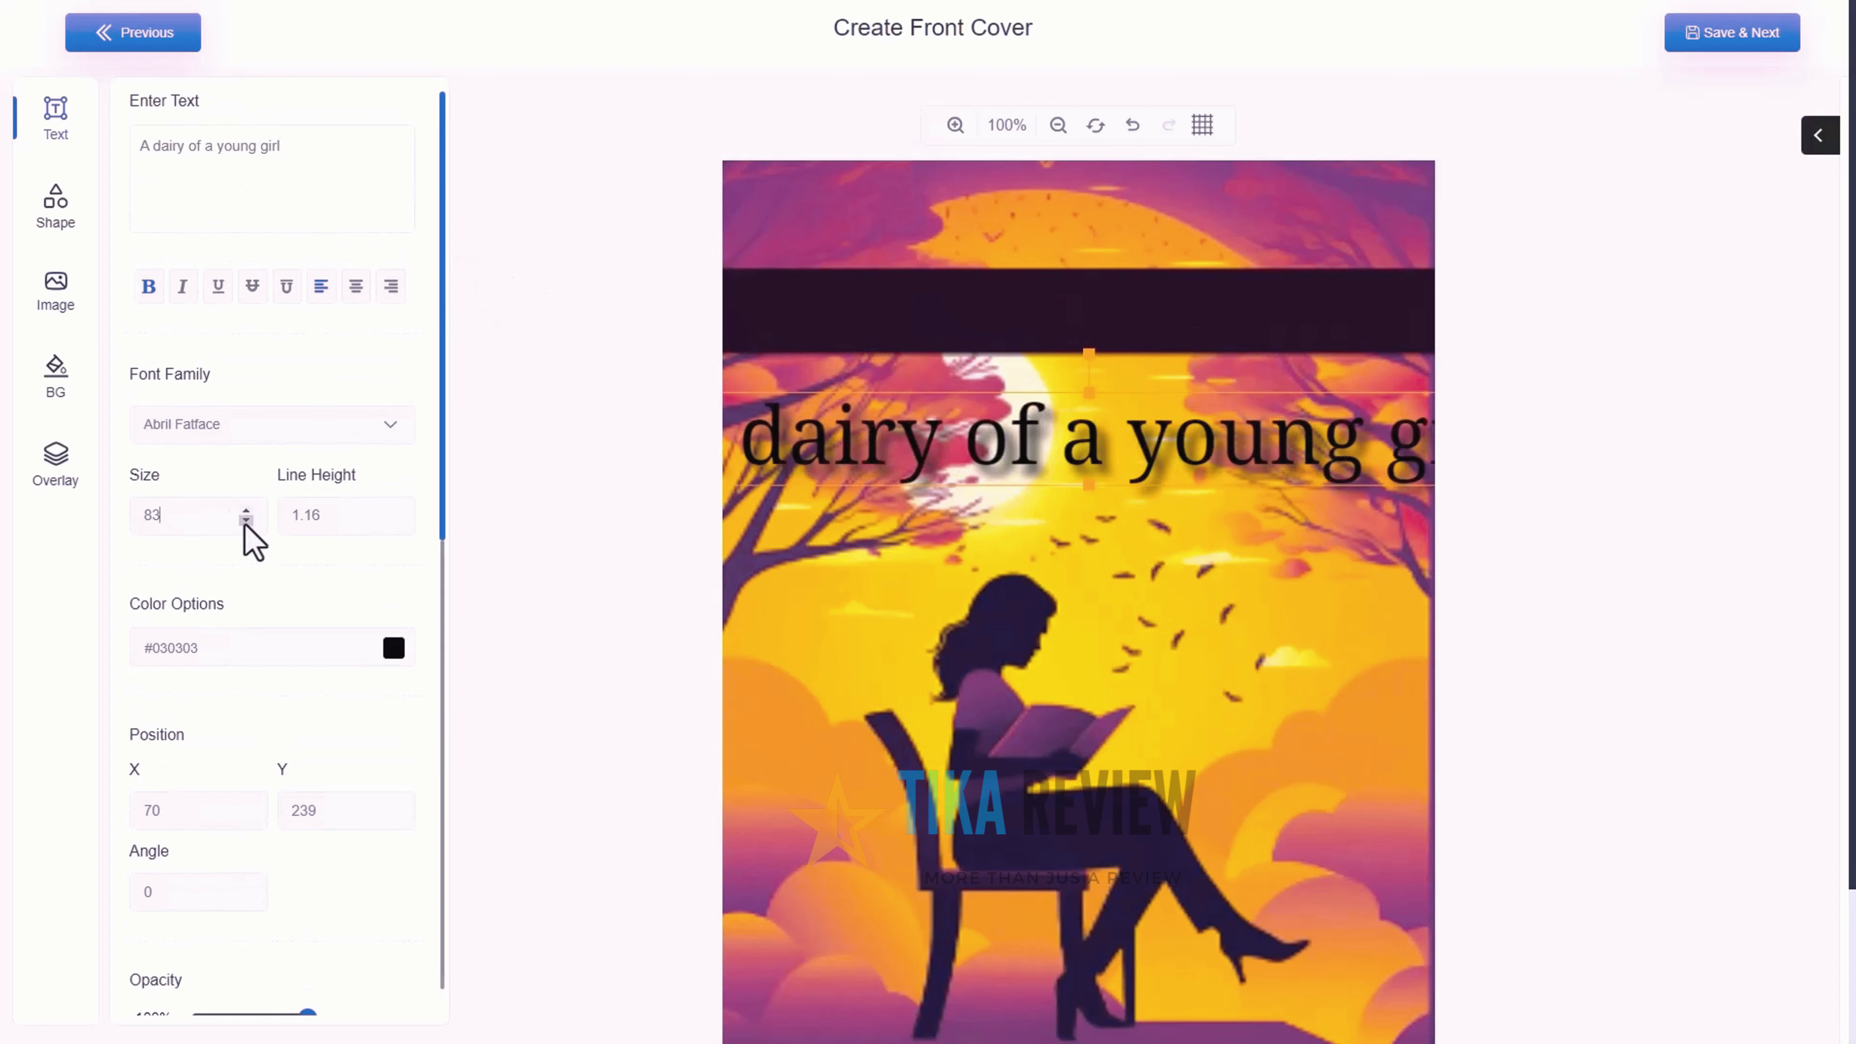
drag(245, 520, 246, 520)
drag(1077, 449, 1058, 455)
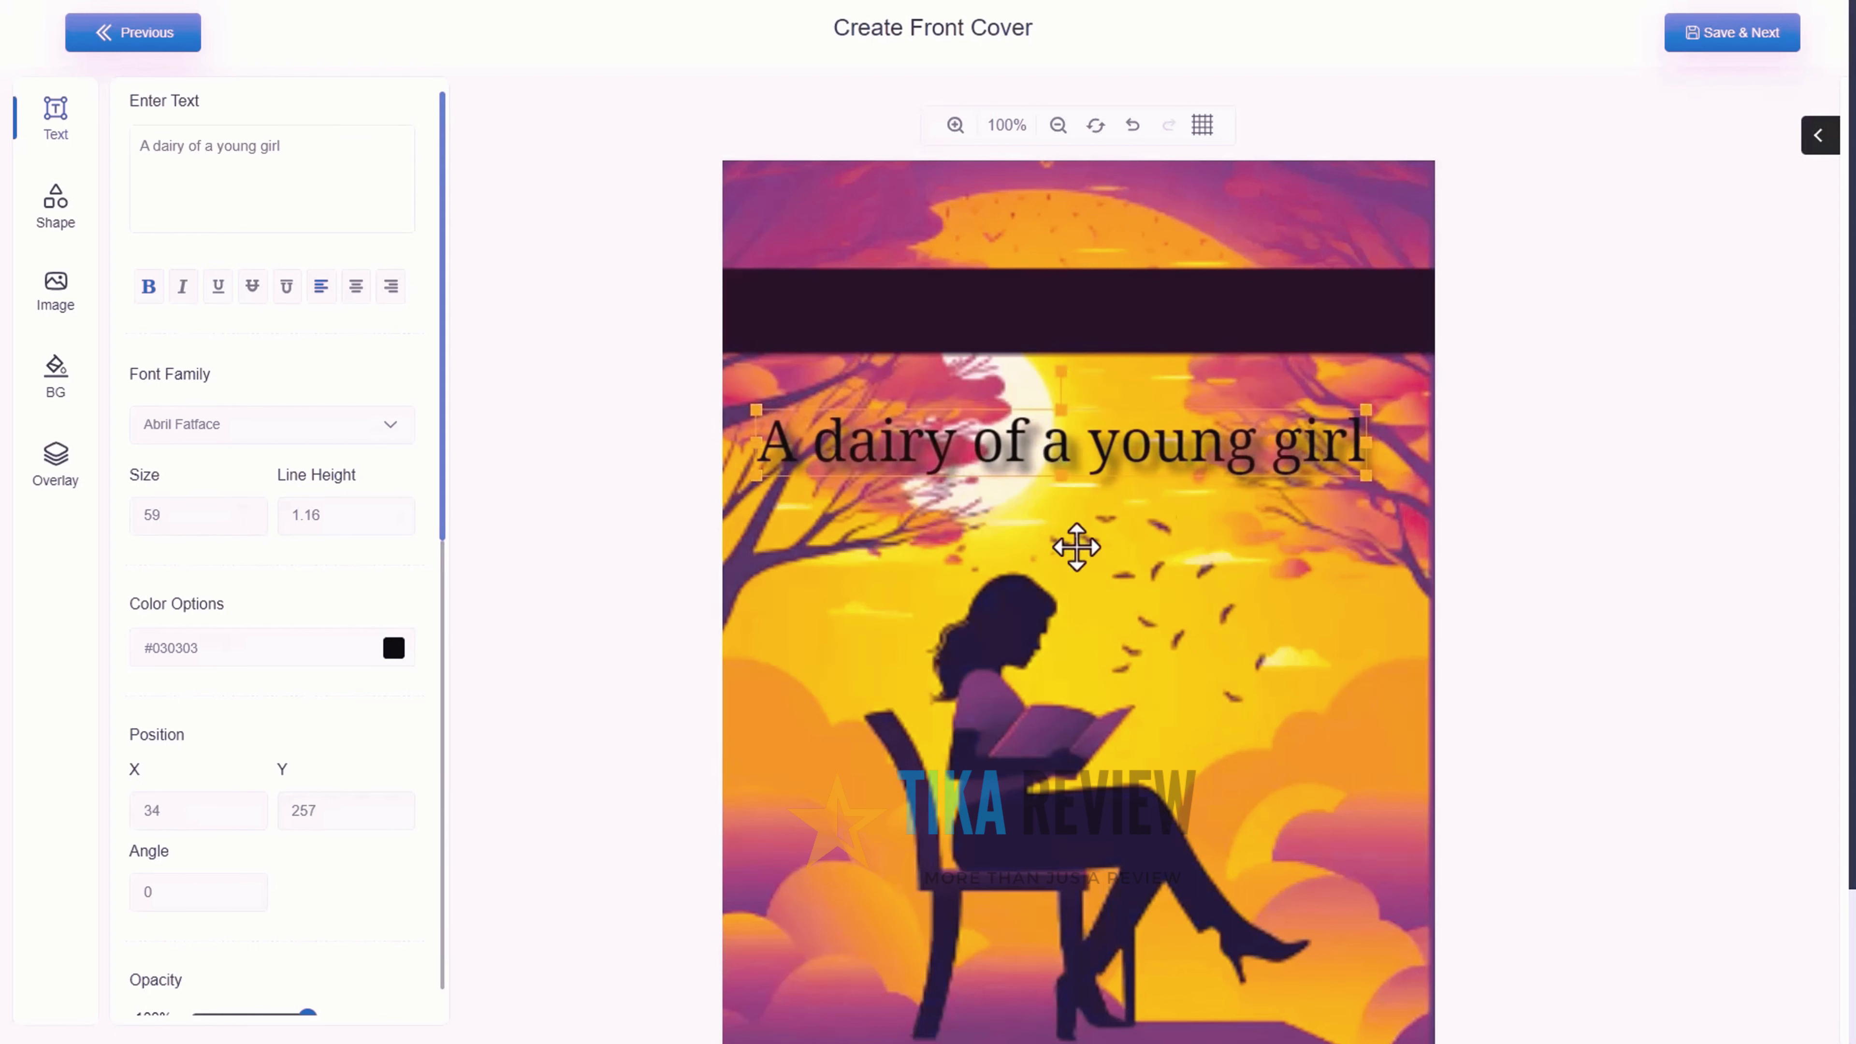
Save the front cover, then enlarge and lower the back cover's 'To be Continued' text
click(1783, 46)
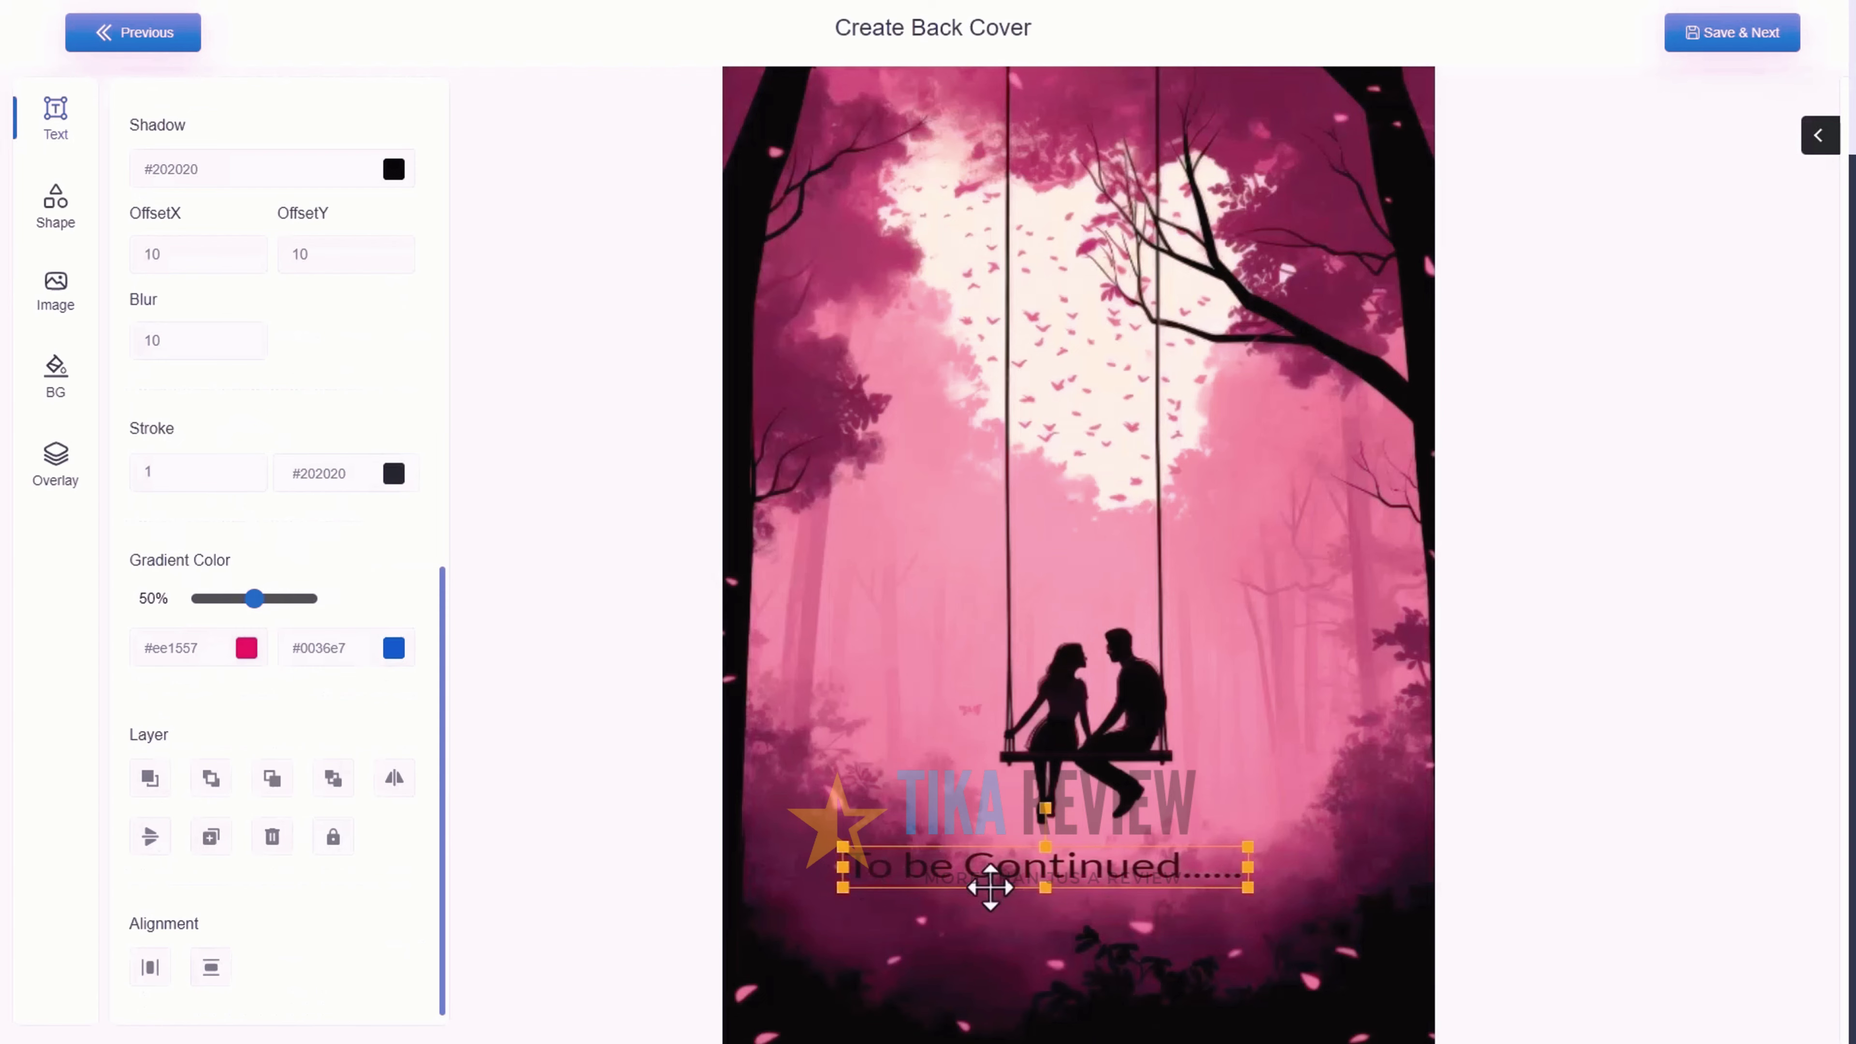
drag(1248, 868, 1316, 867)
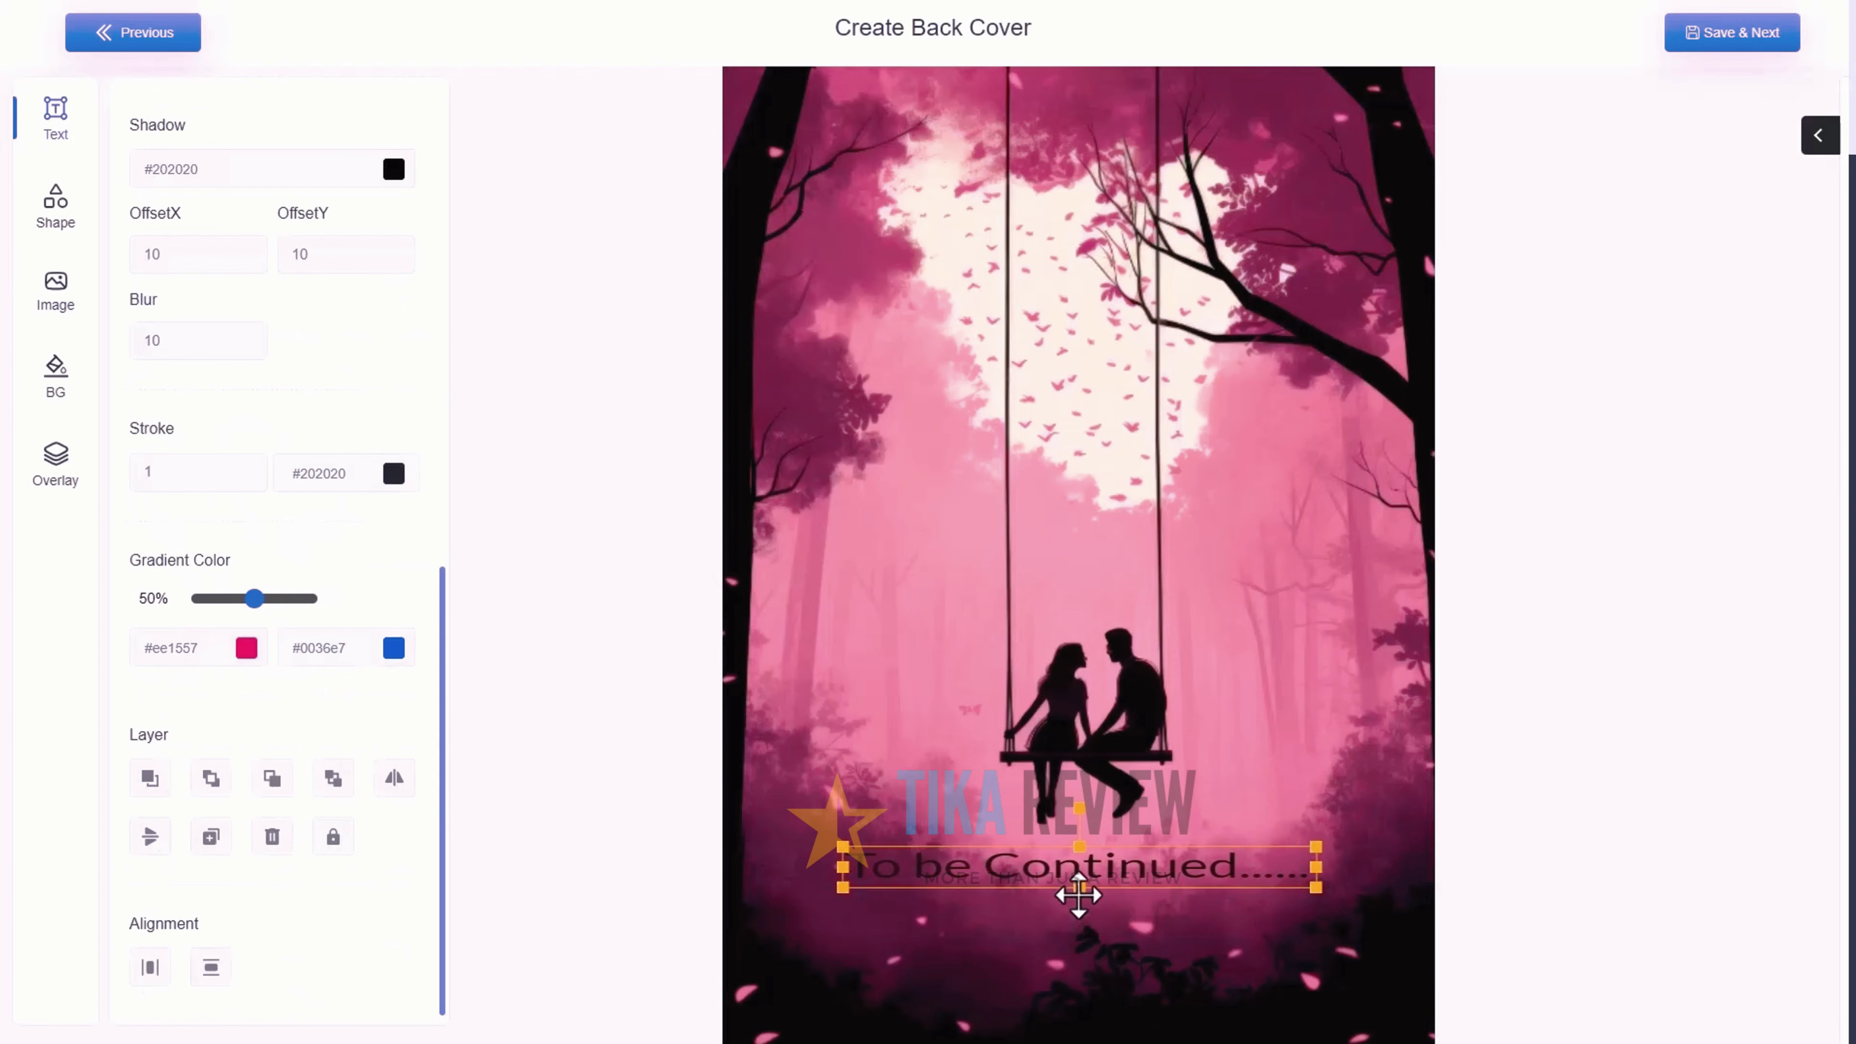
drag(1079, 894, 1082, 925)
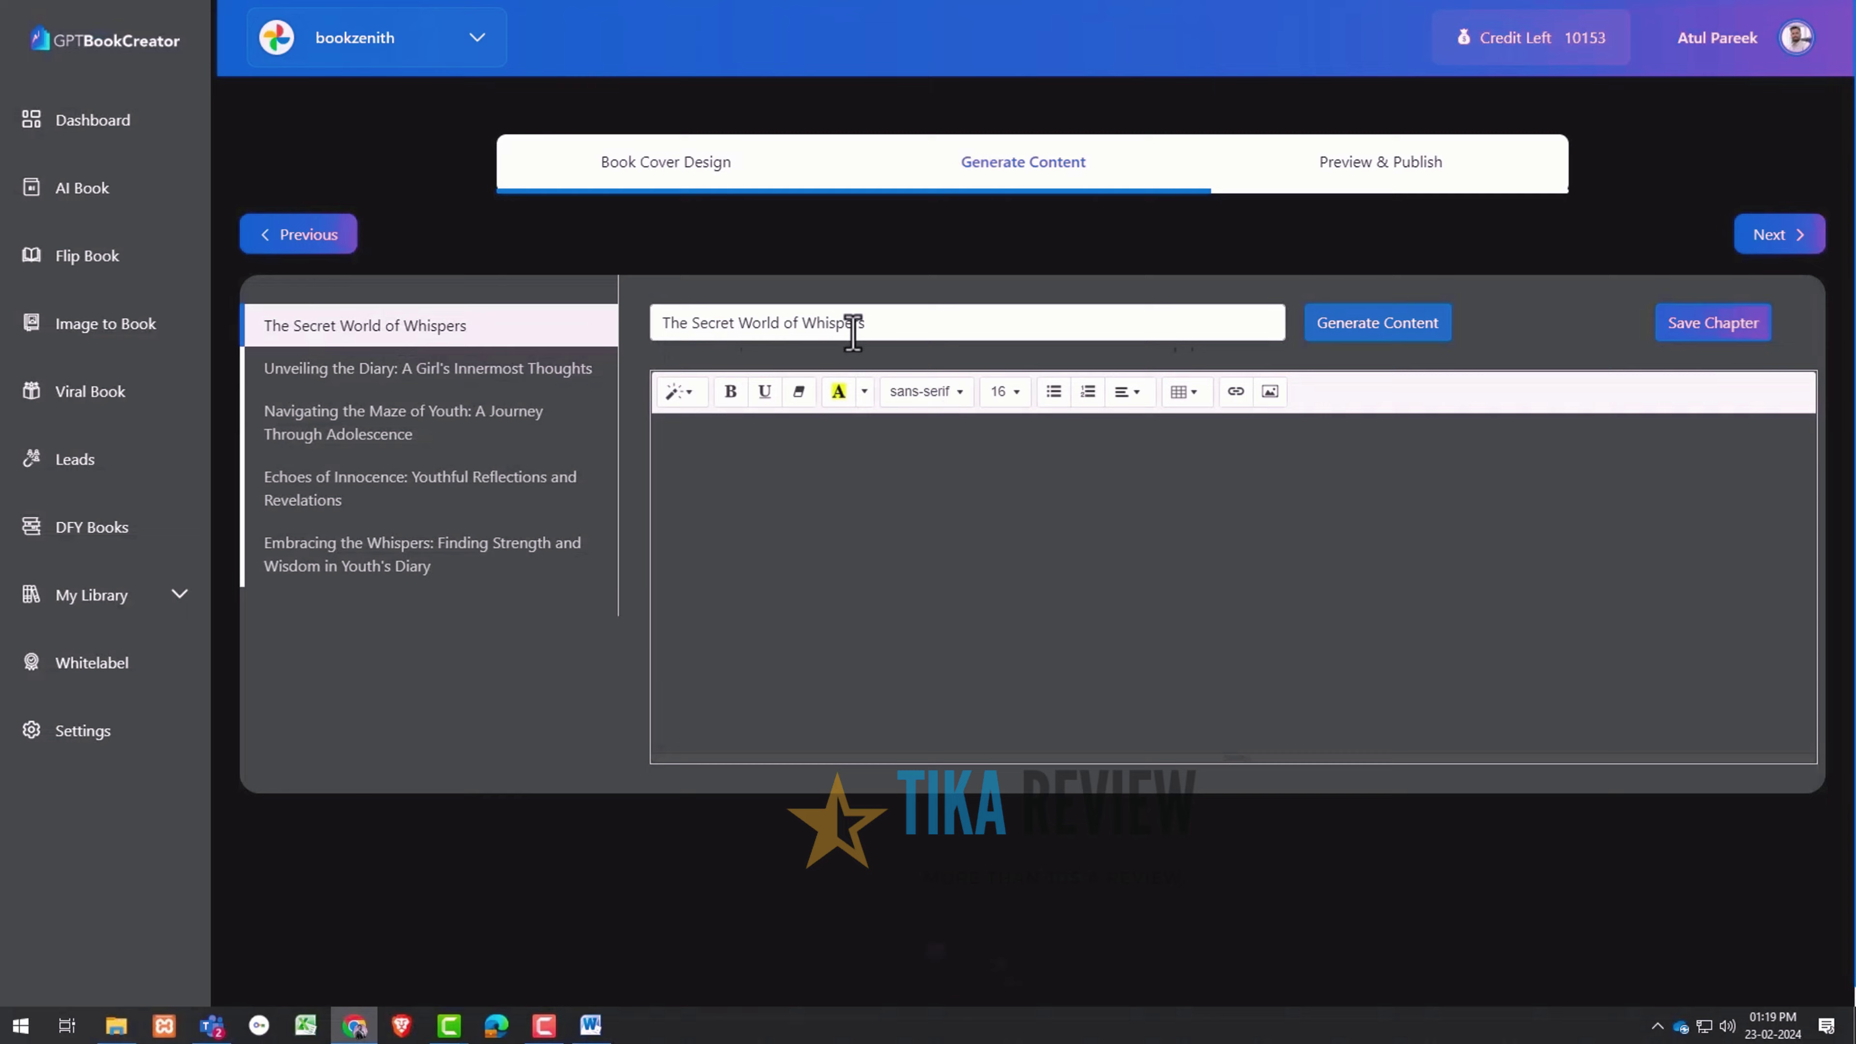
Generate text for 'The Secret World of Whispers' and save the 'Unveiling the Diary' chapter
click(1374, 323)
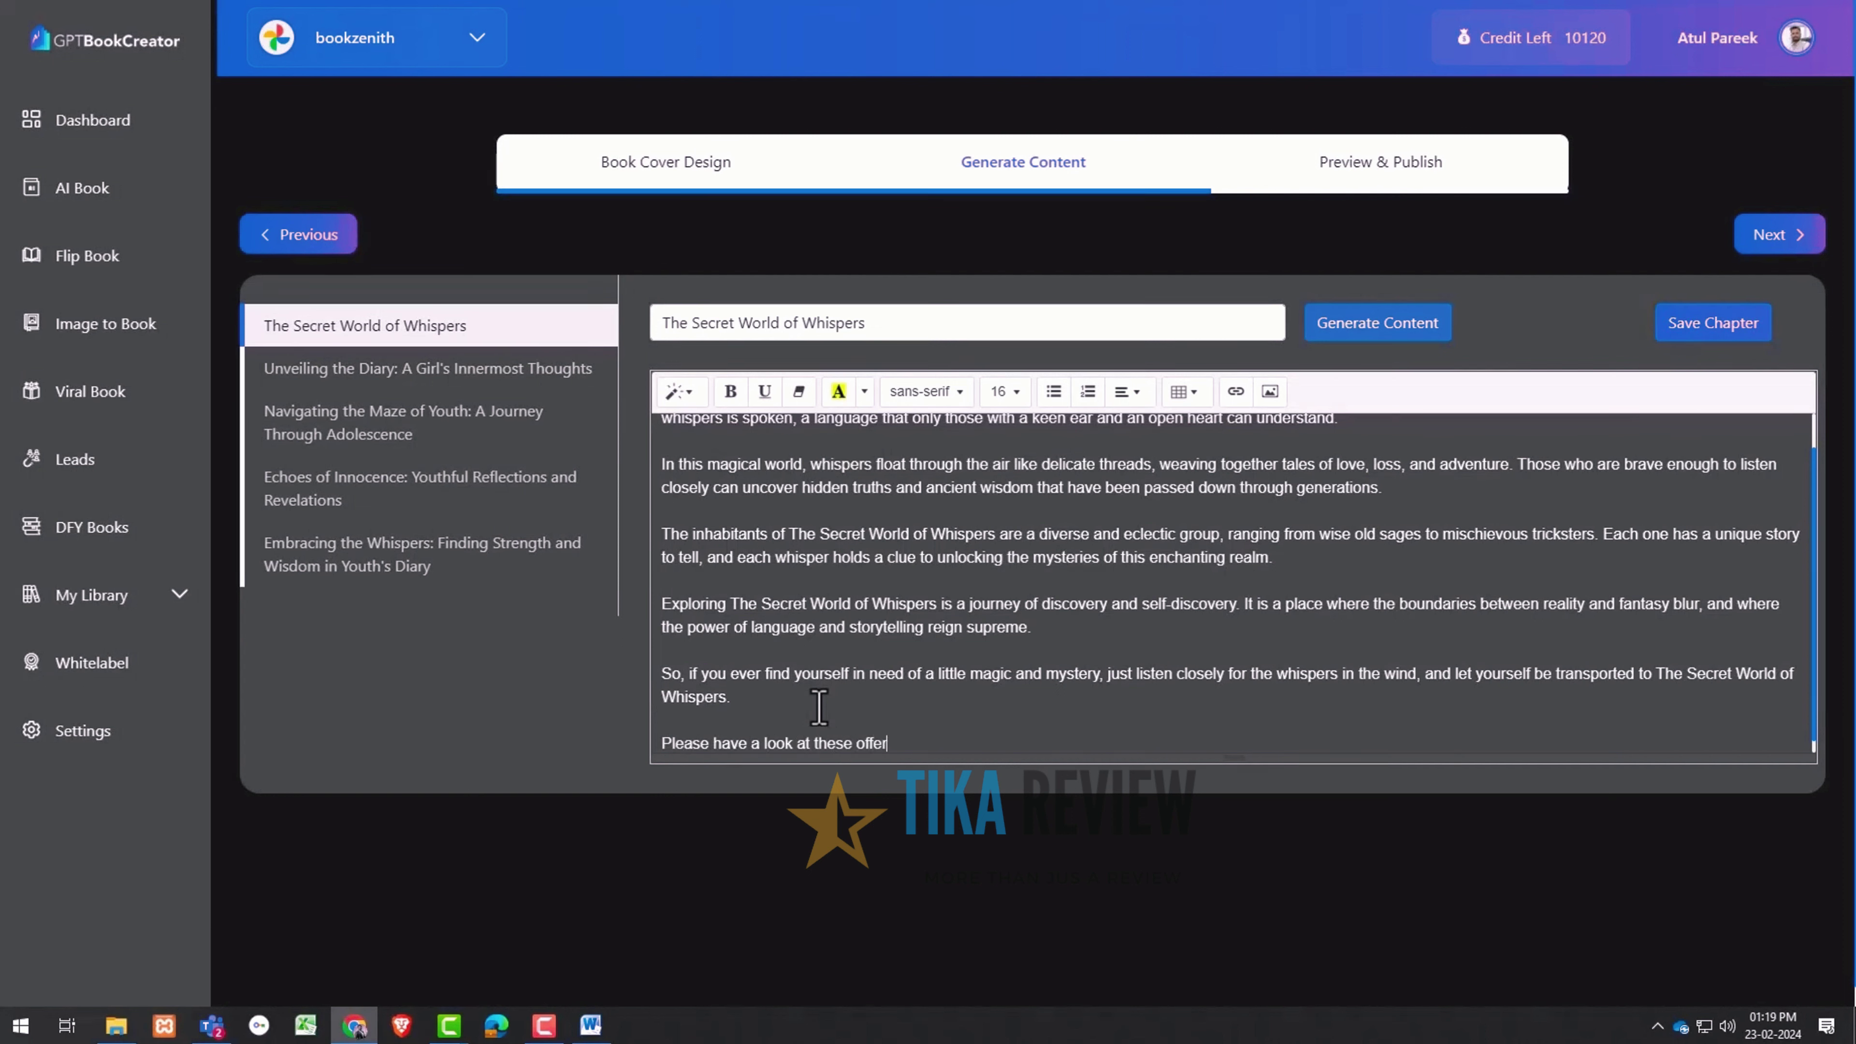
click(424, 370)
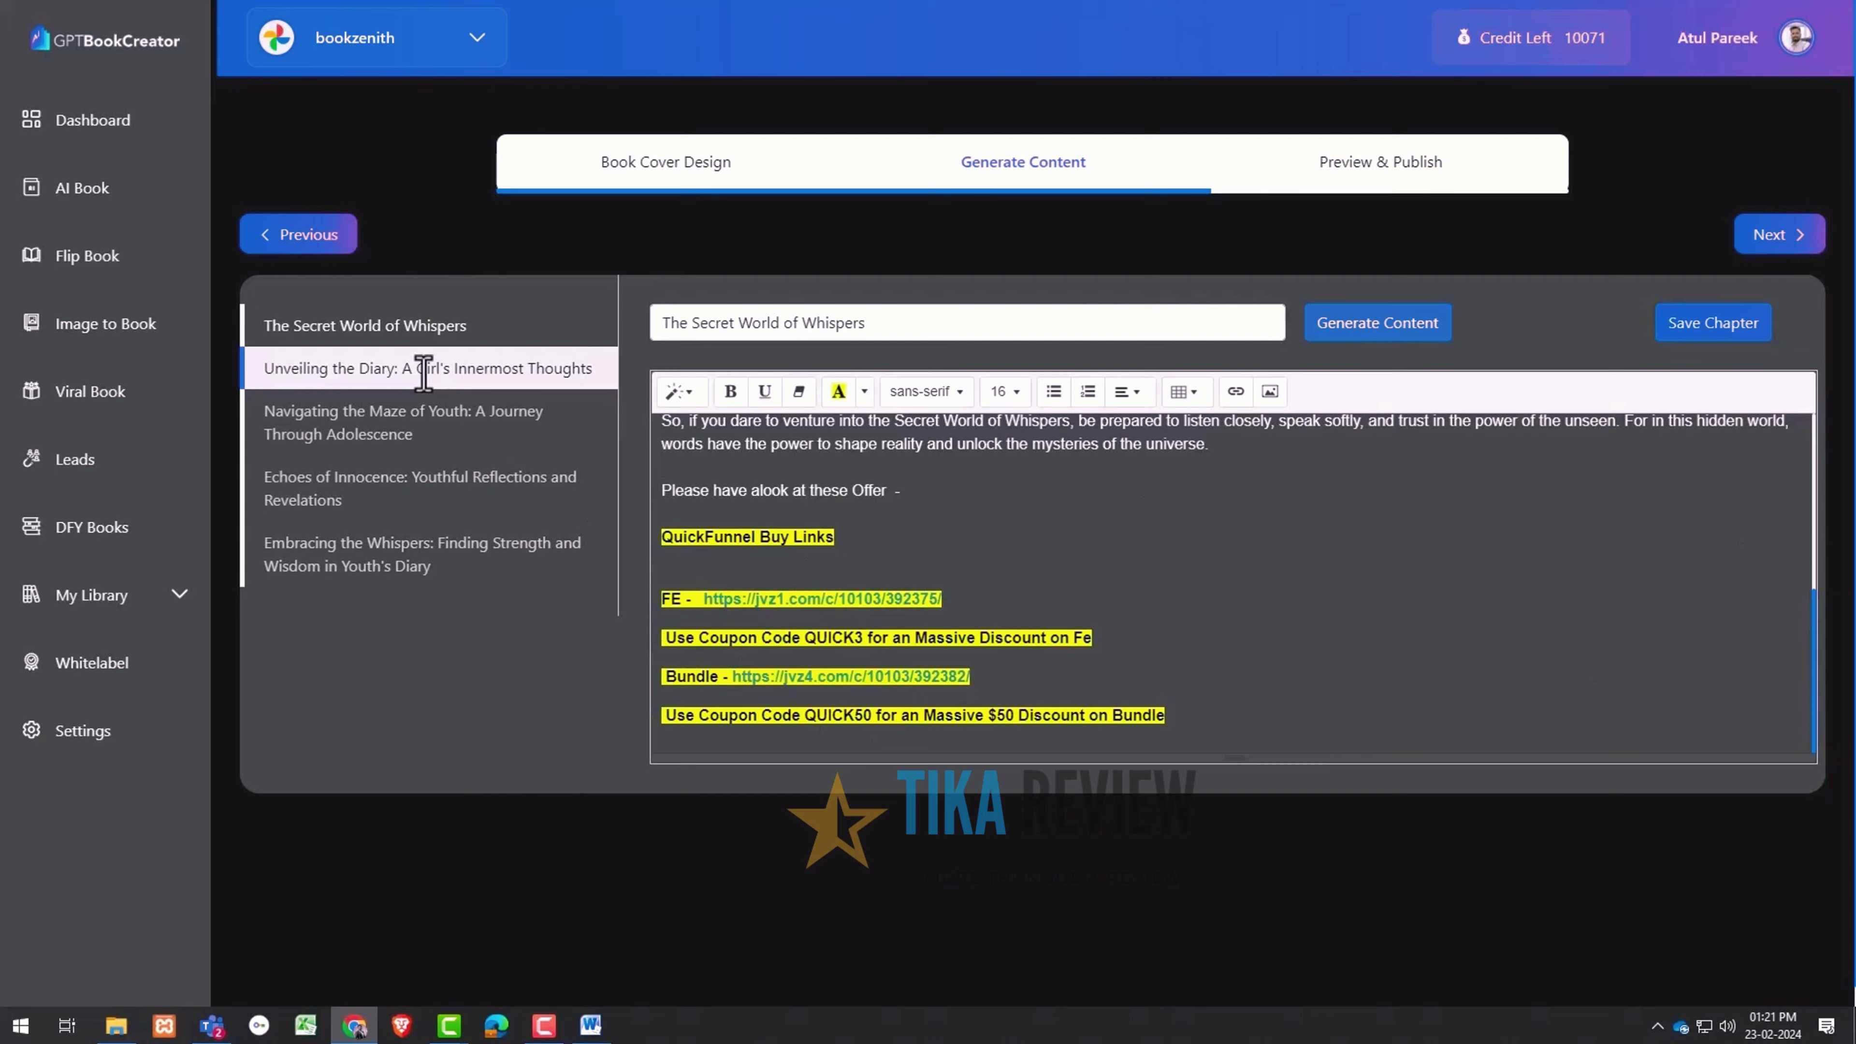
click(1736, 322)
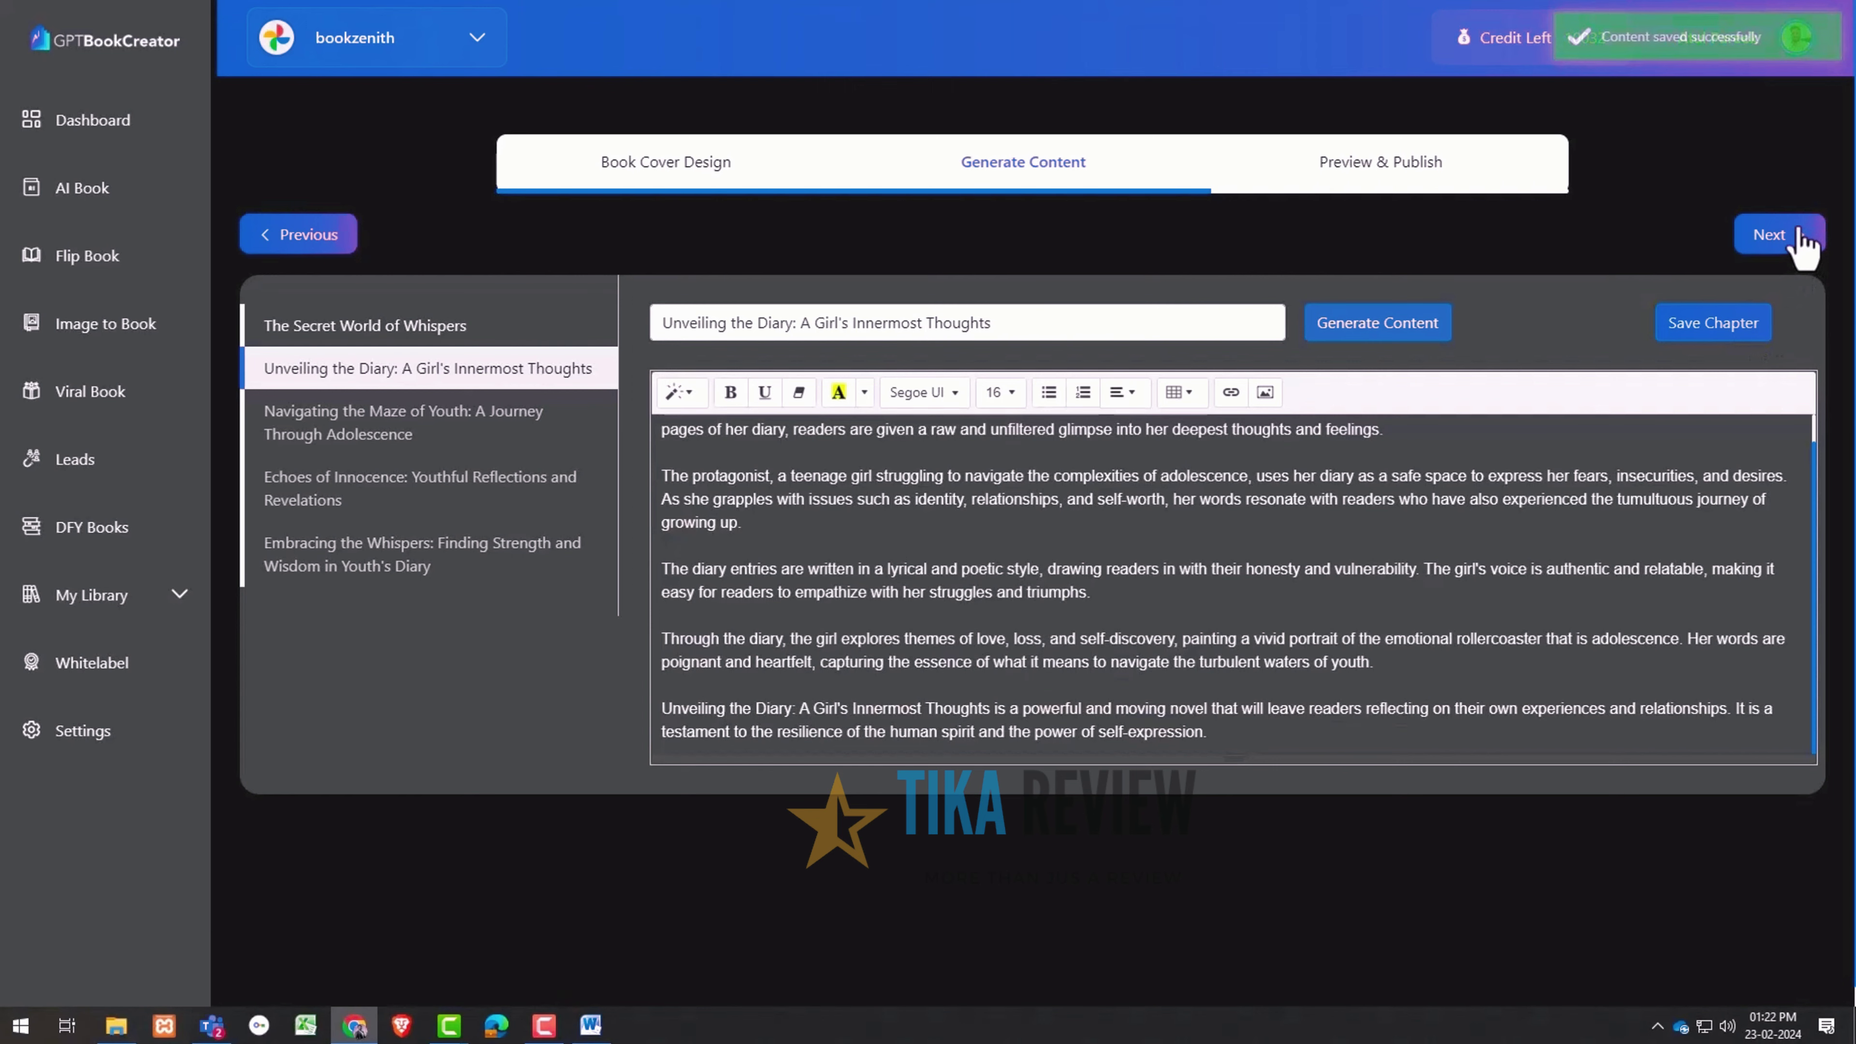
Preview the Whispers of Youth pages and publish the book
click(1783, 235)
click(1185, 567)
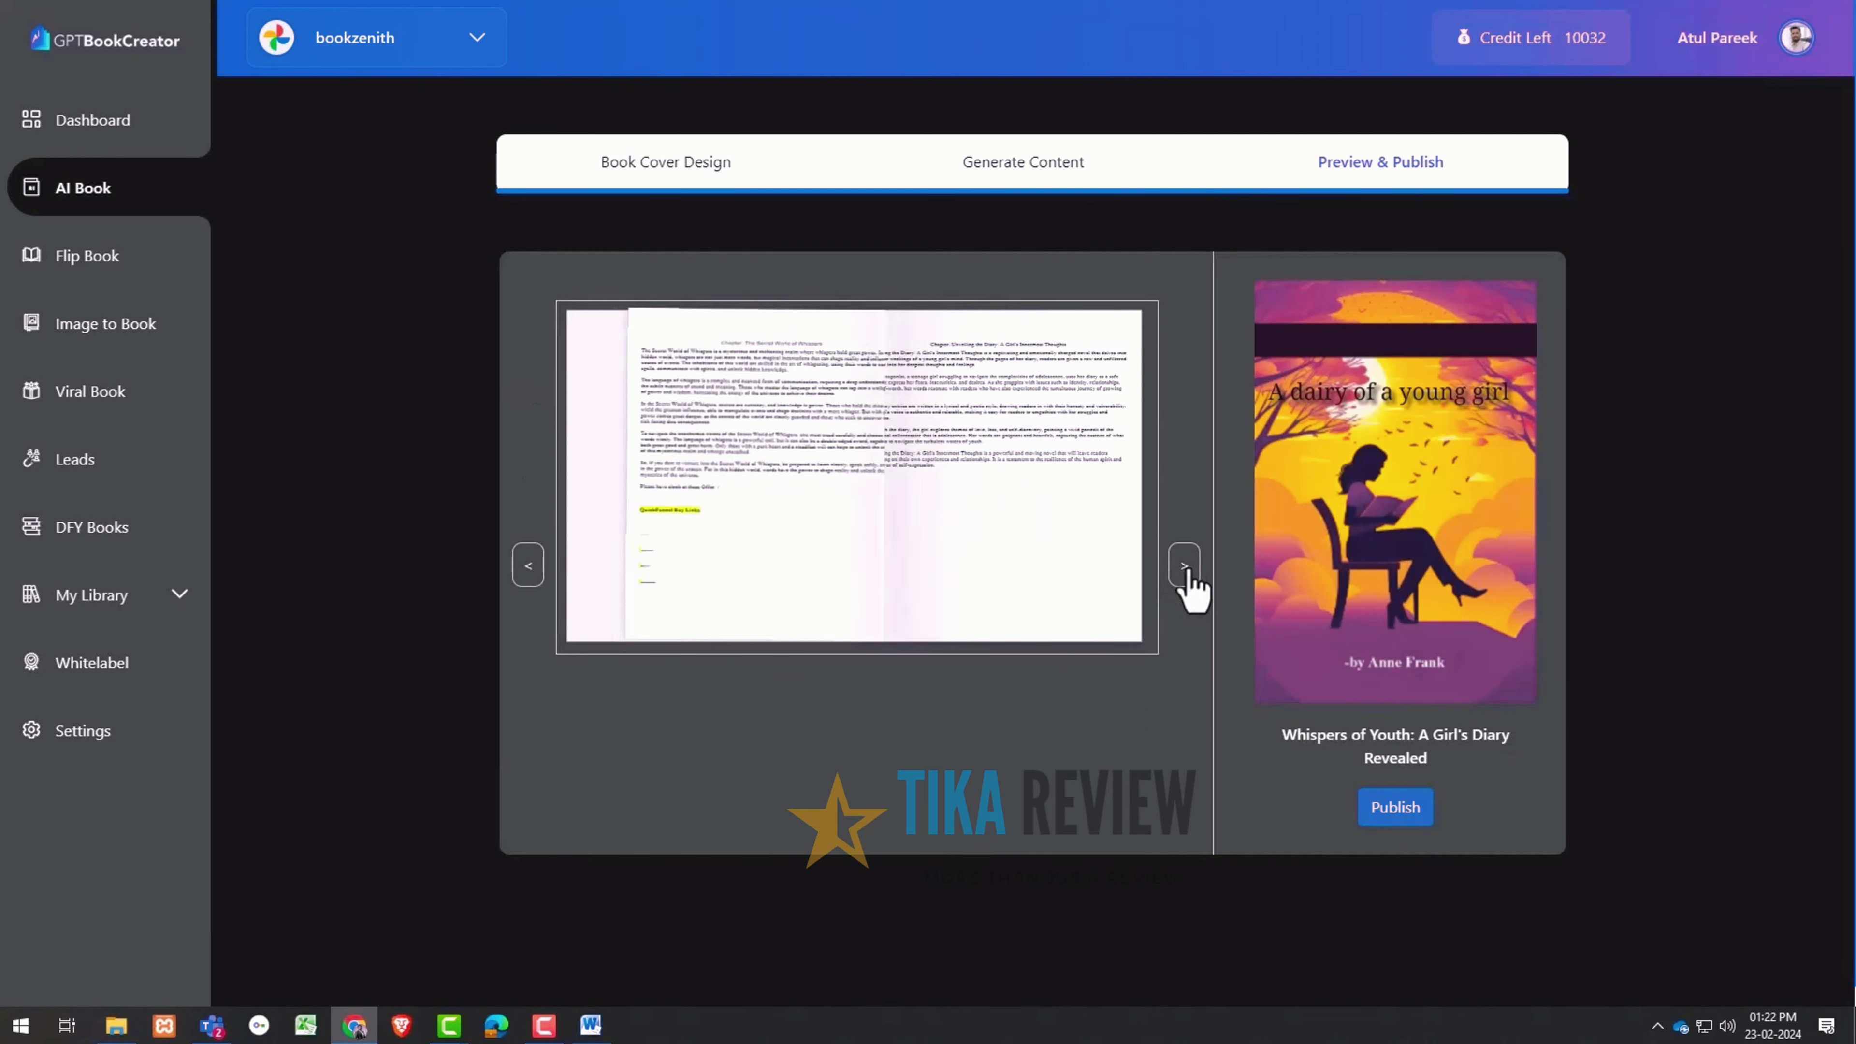
click(1397, 808)
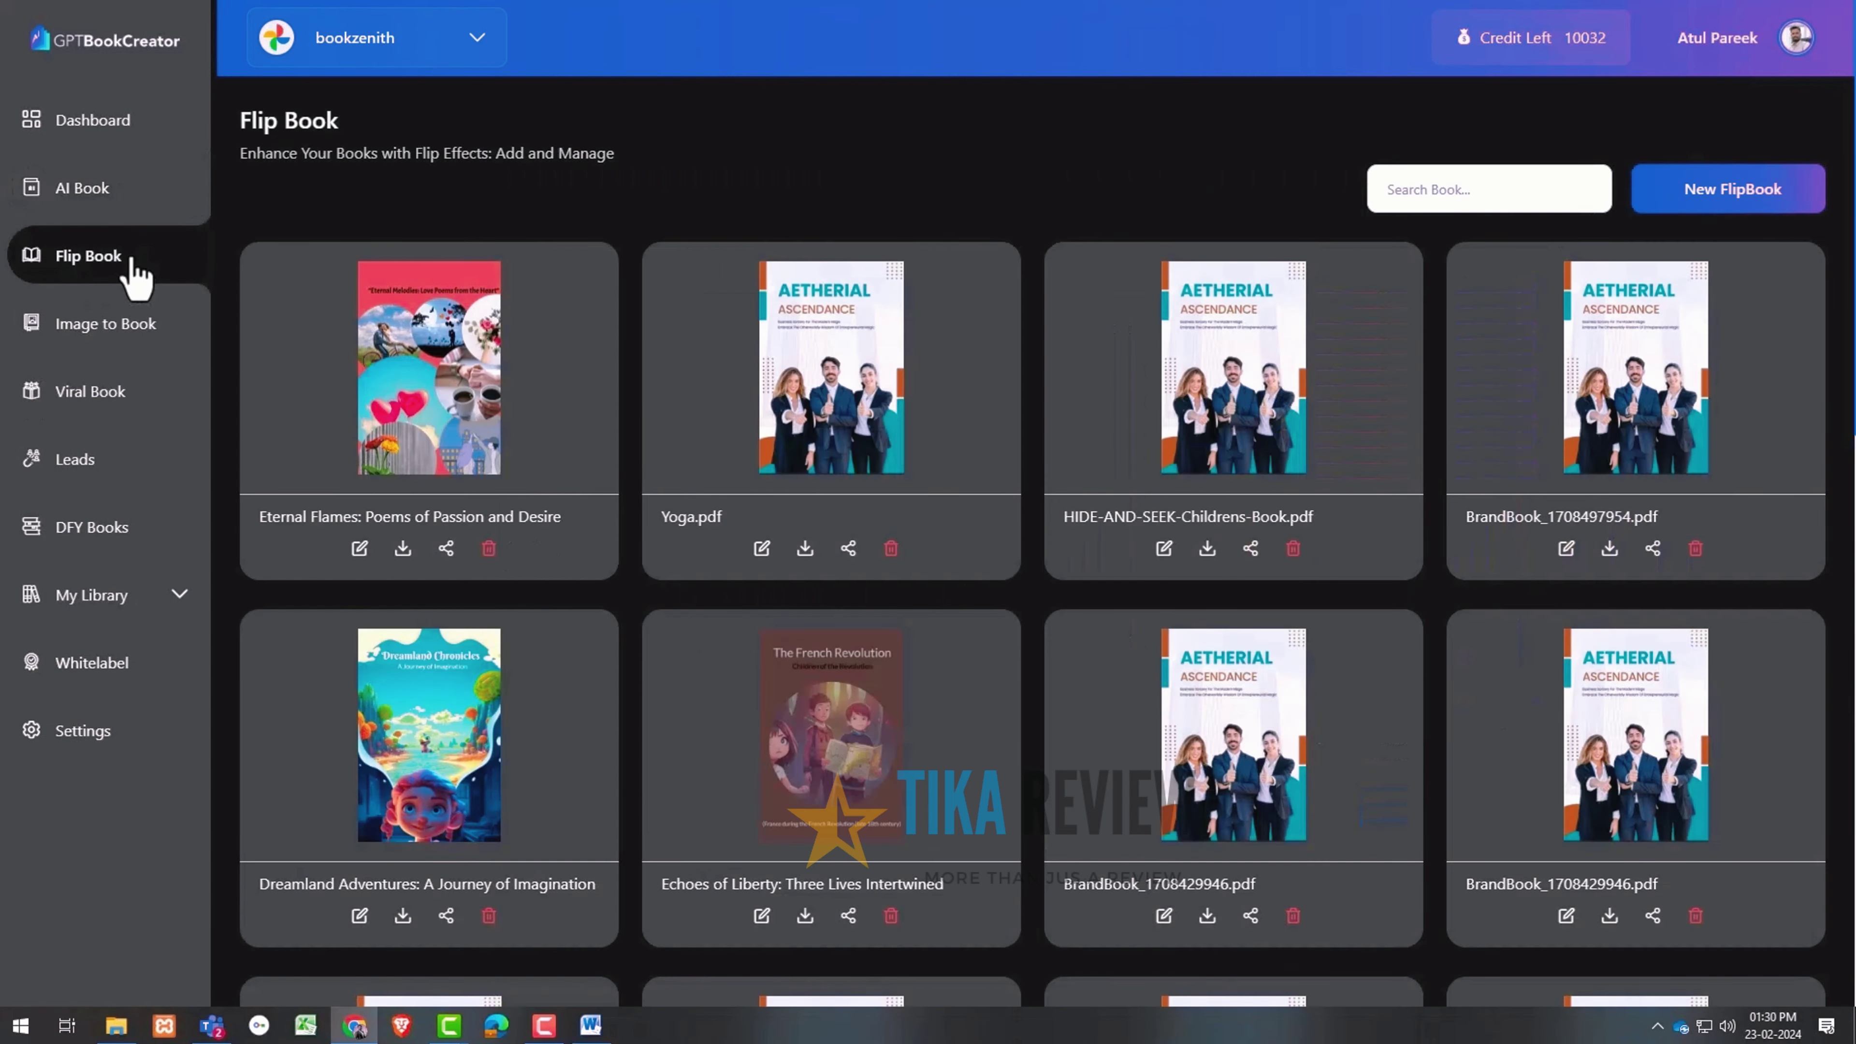
Create a Peel Flip flipbook from the 'Empower Yourself' library book and page through its preview
click(1646, 190)
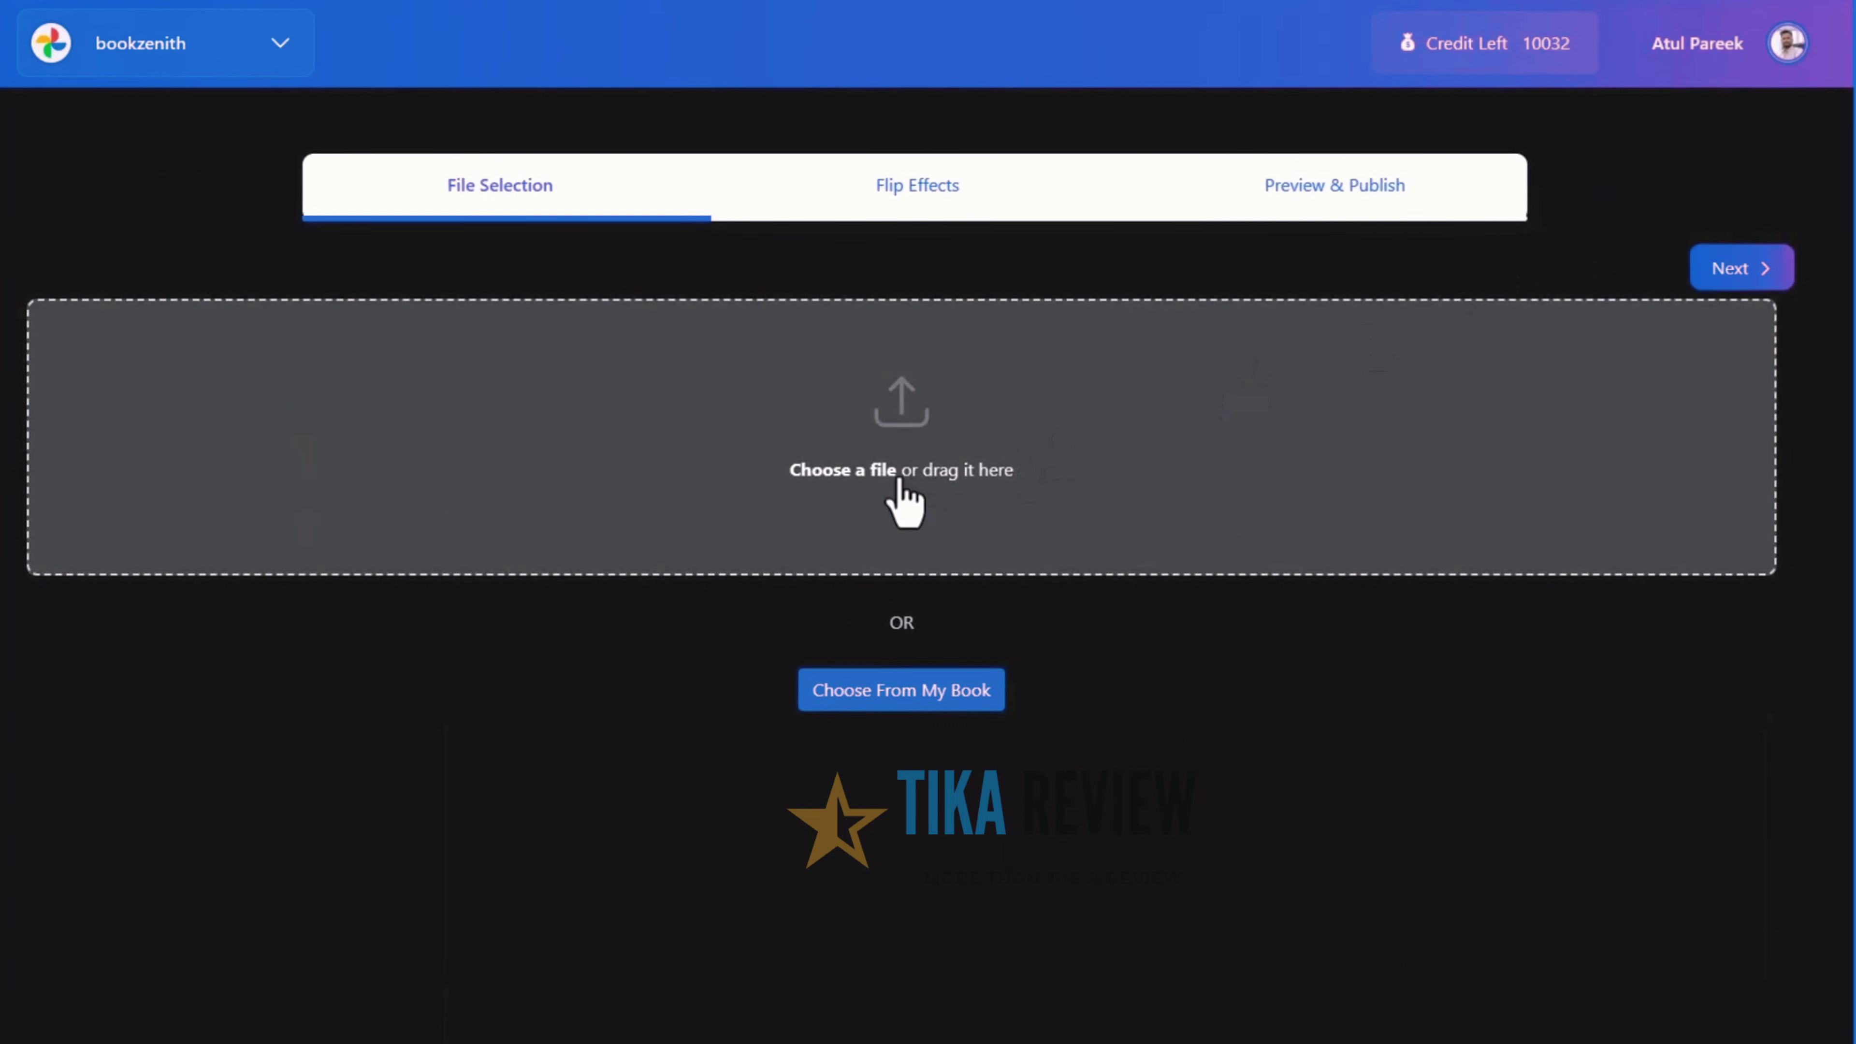
click(882, 698)
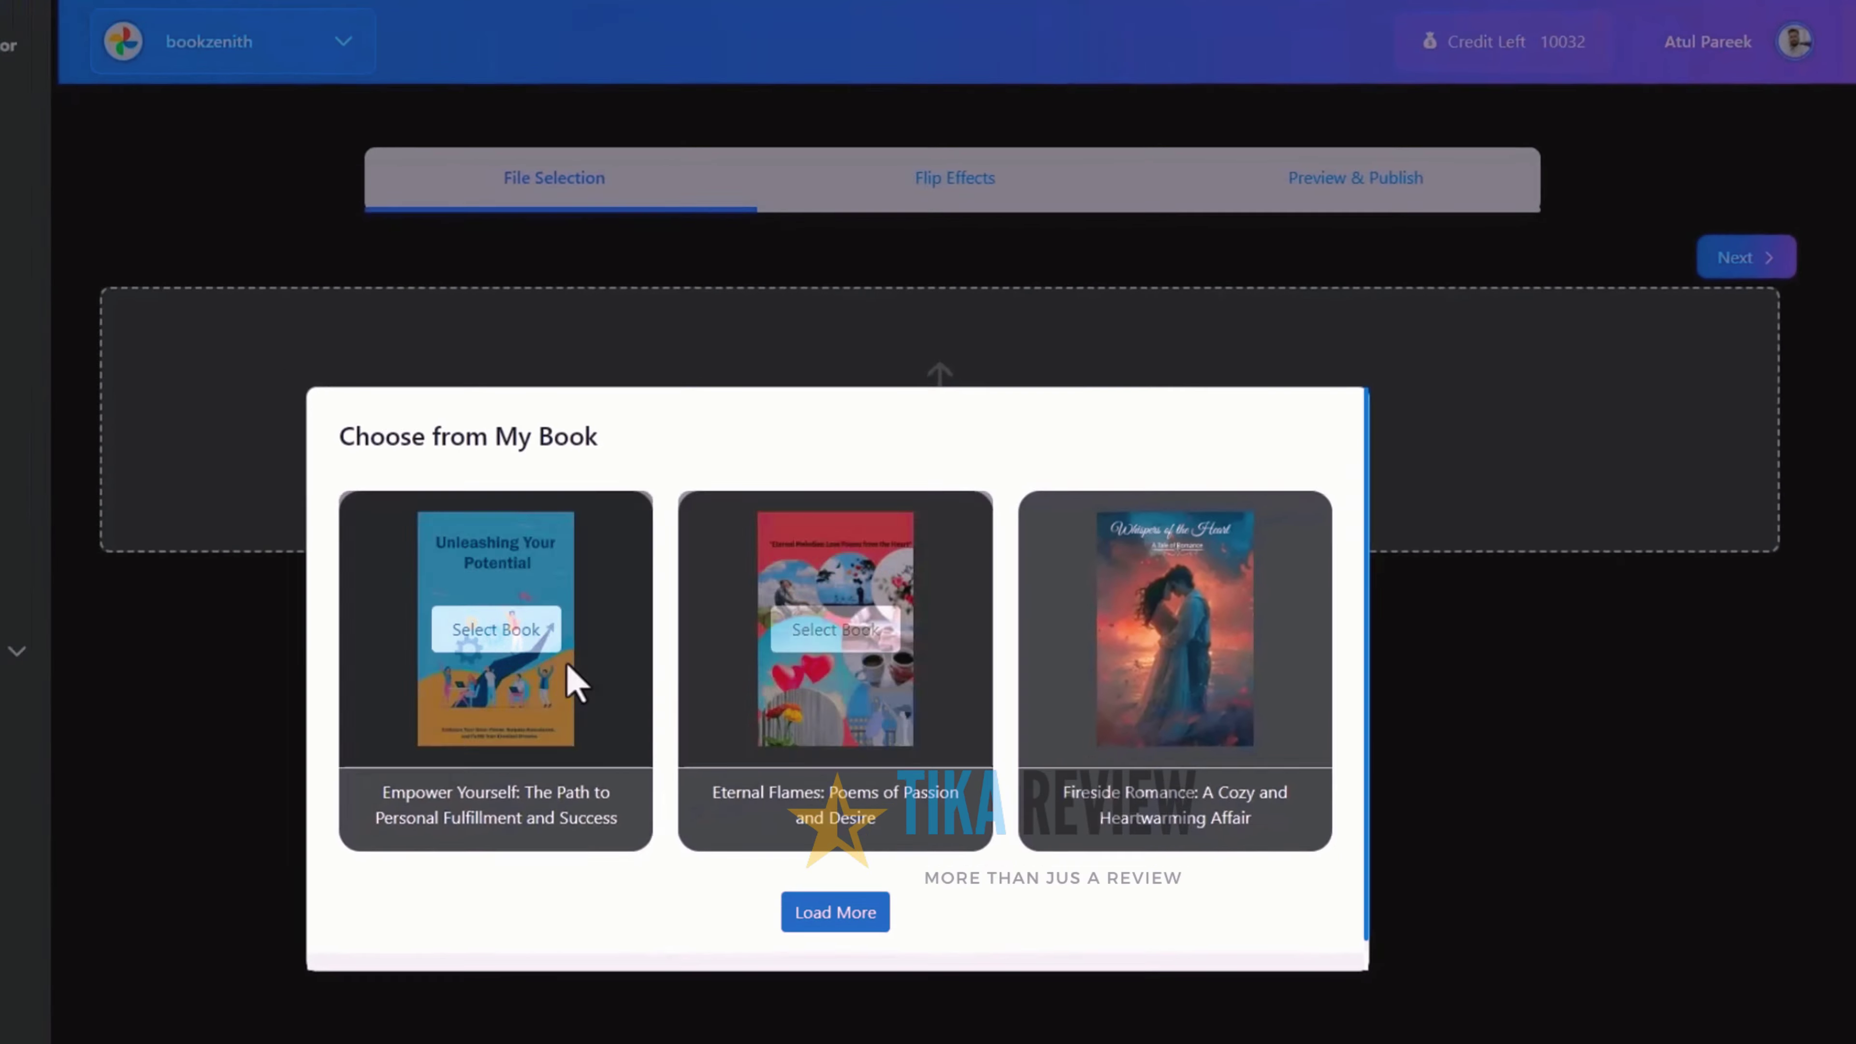
click(540, 630)
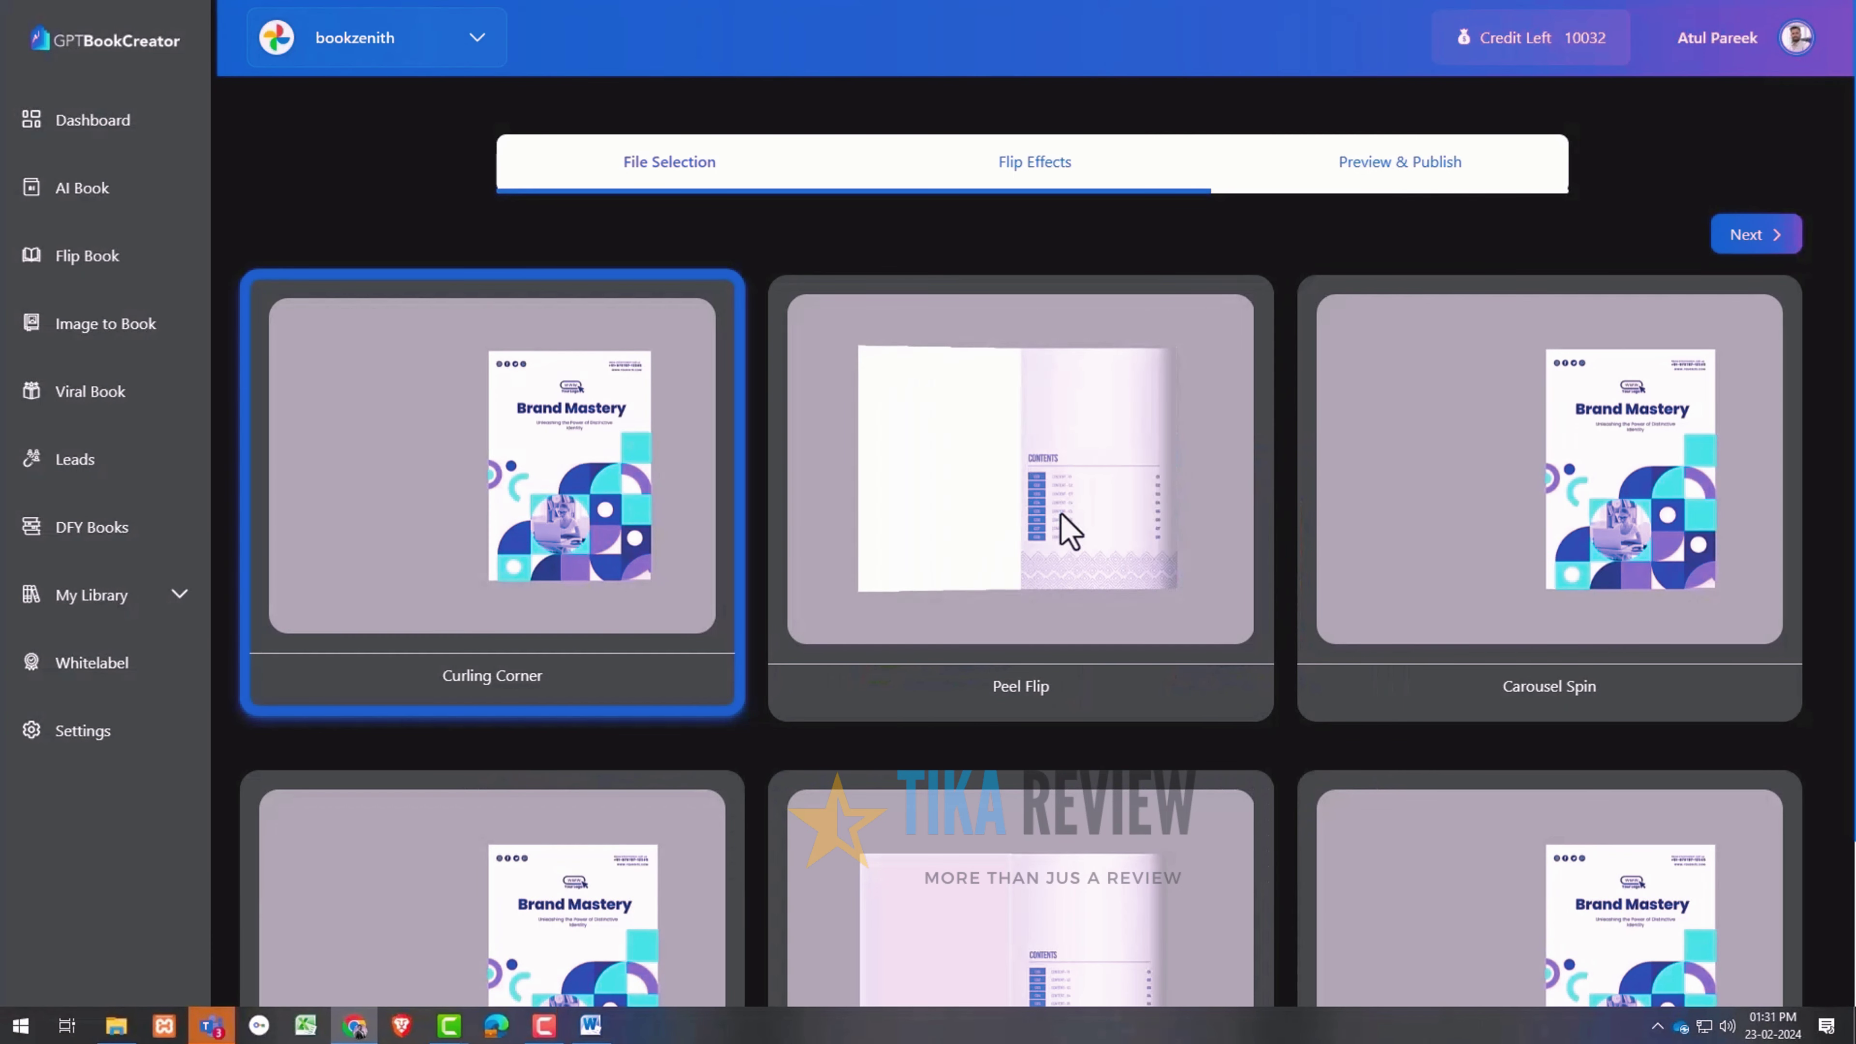
click(1067, 531)
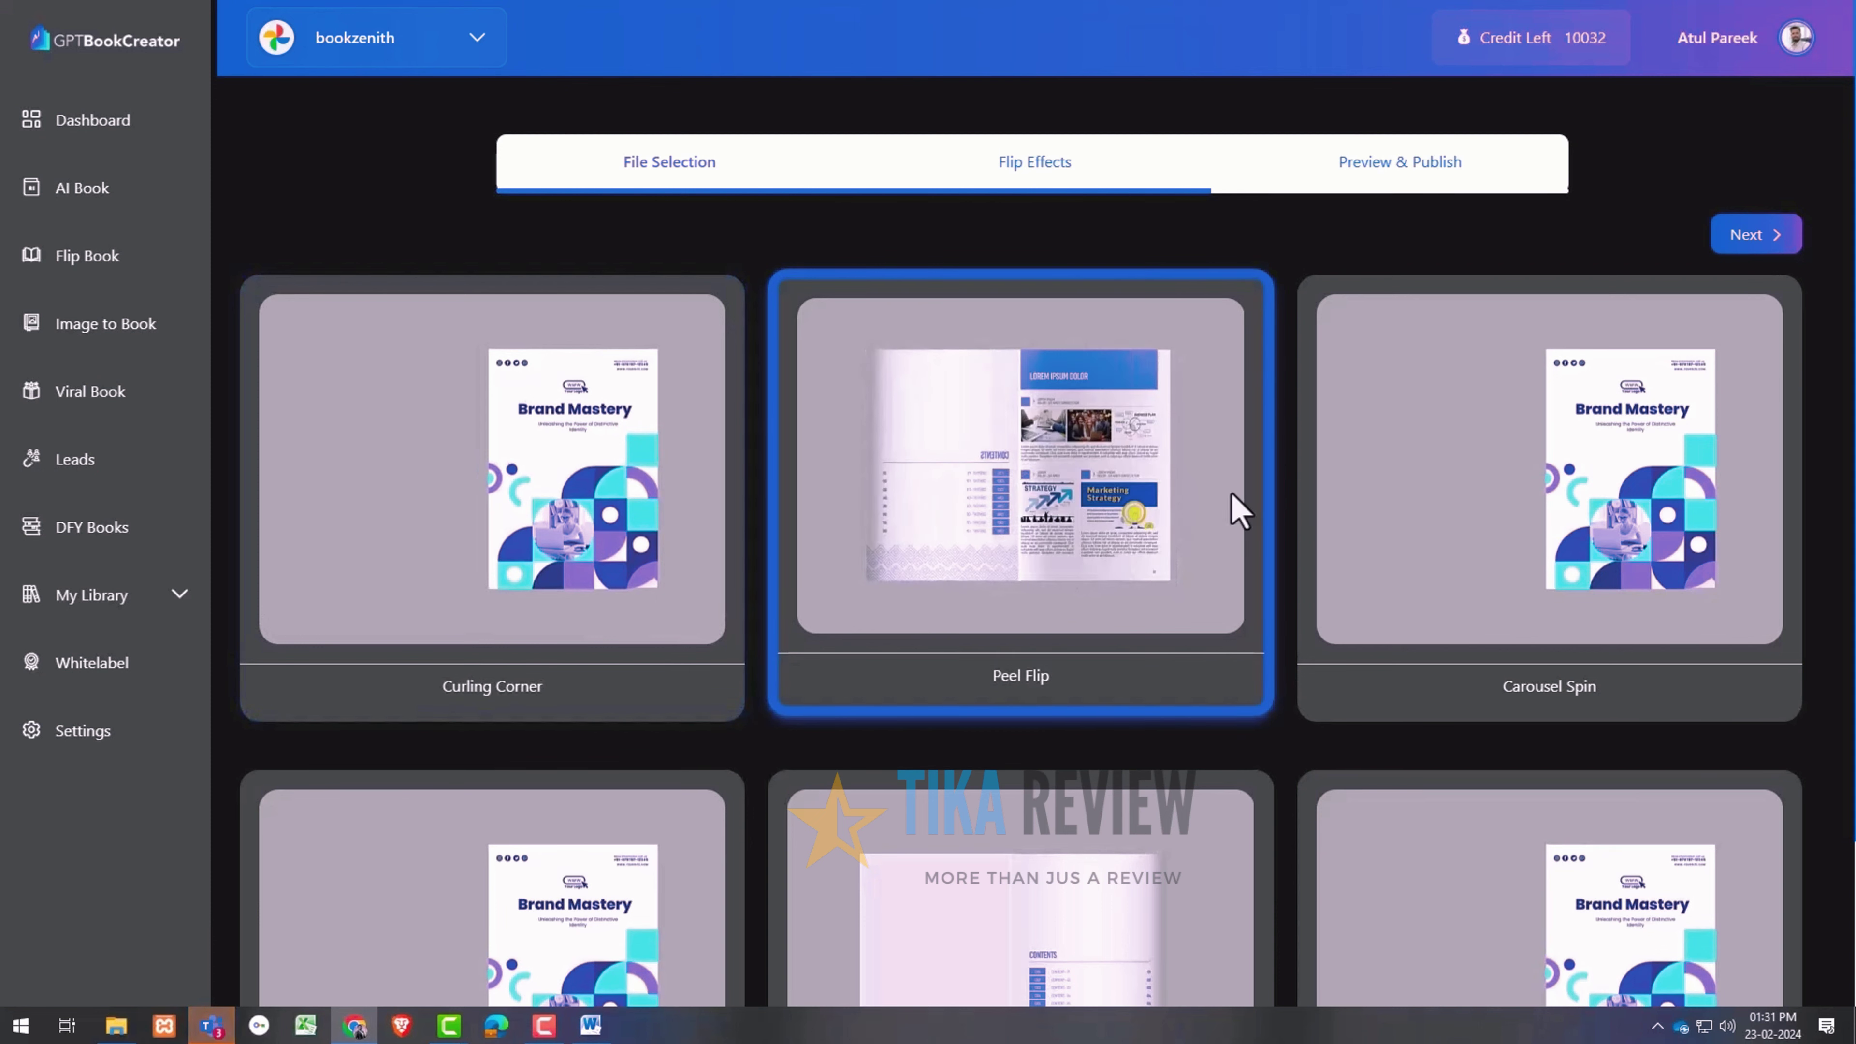
click(1757, 245)
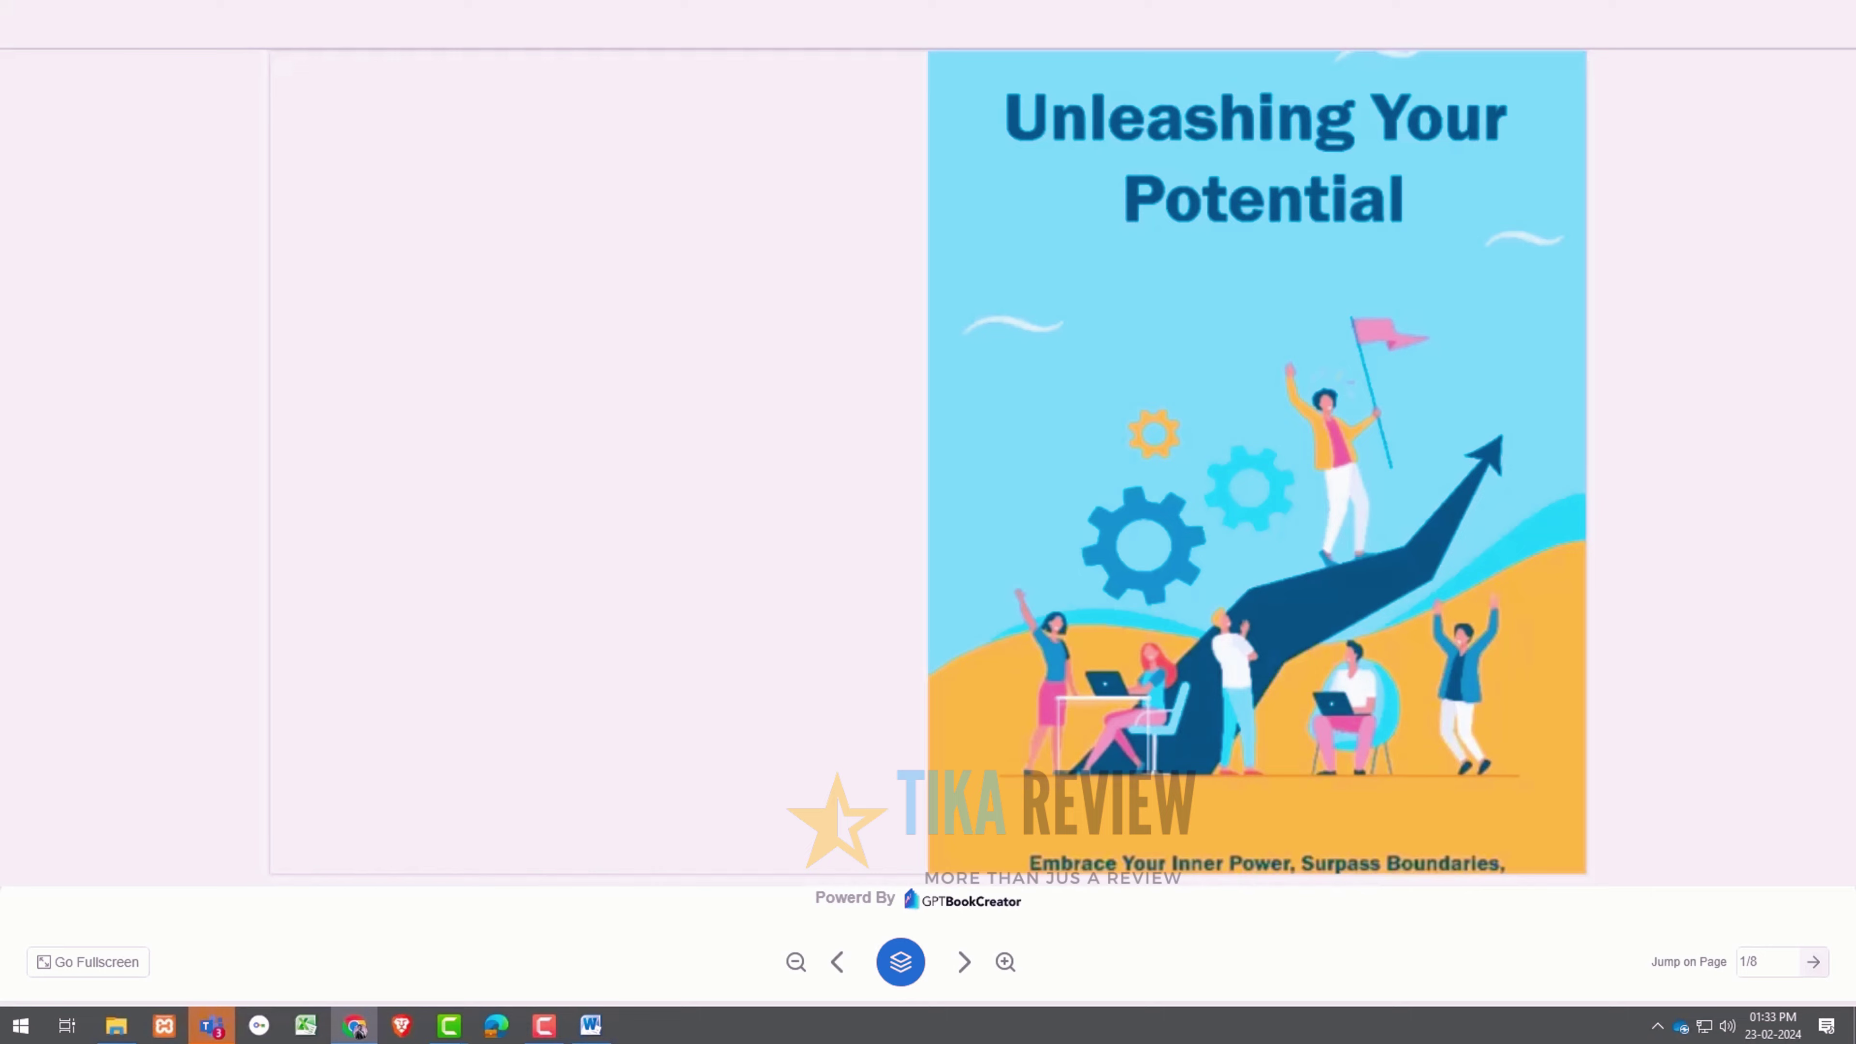
click(960, 964)
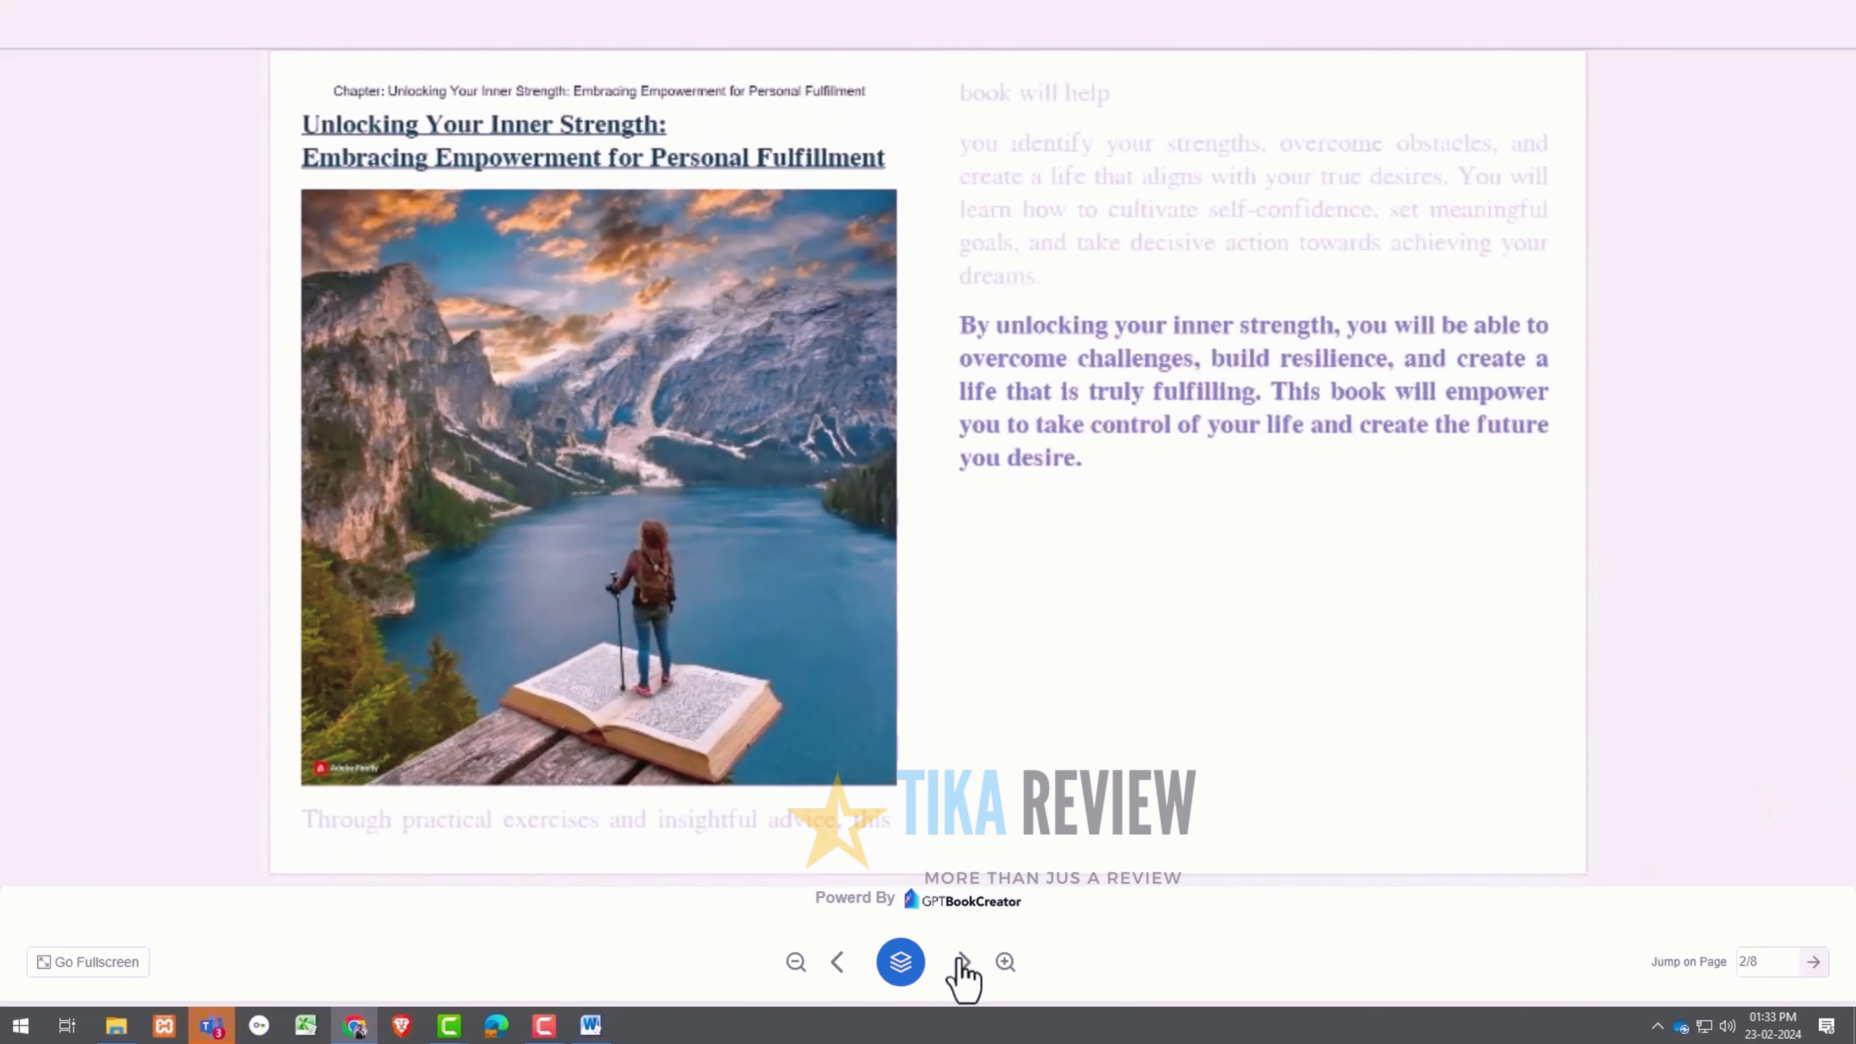
click(963, 964)
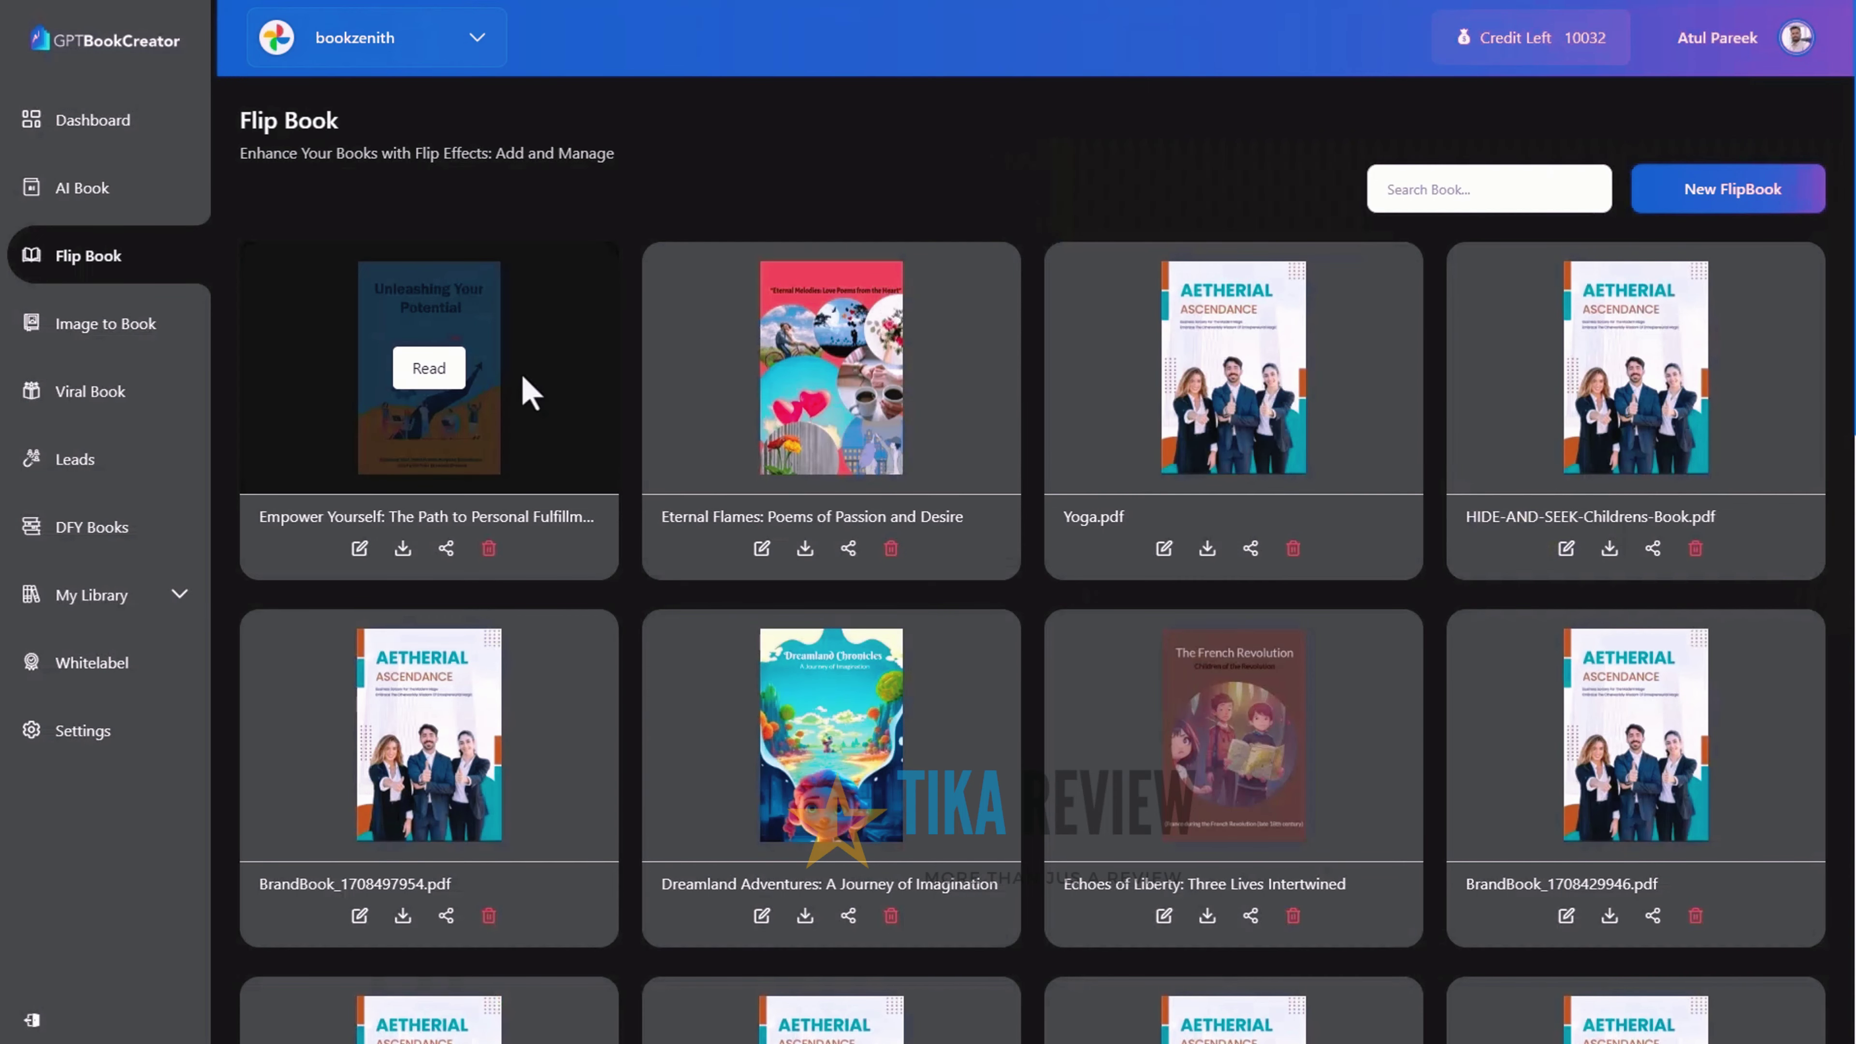
Start a new Image to Book and upload all 17 images from the folder
click(149, 333)
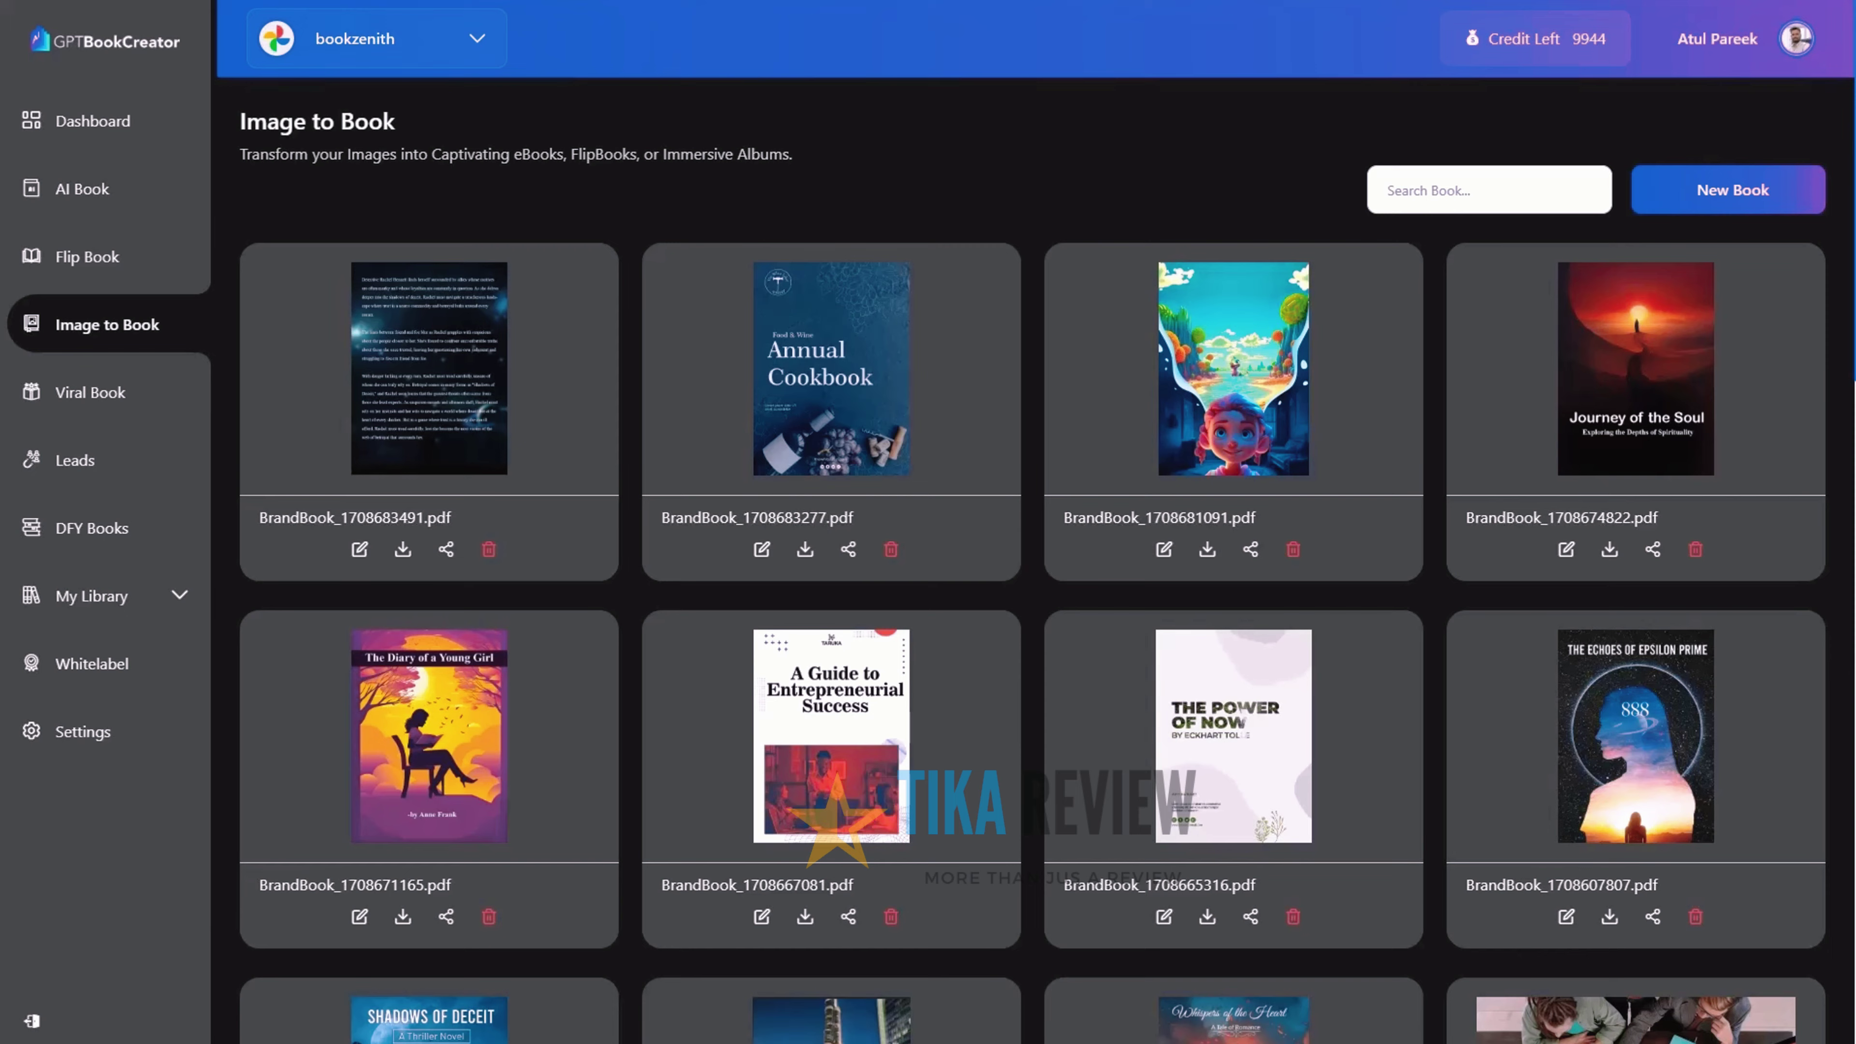
click(1798, 197)
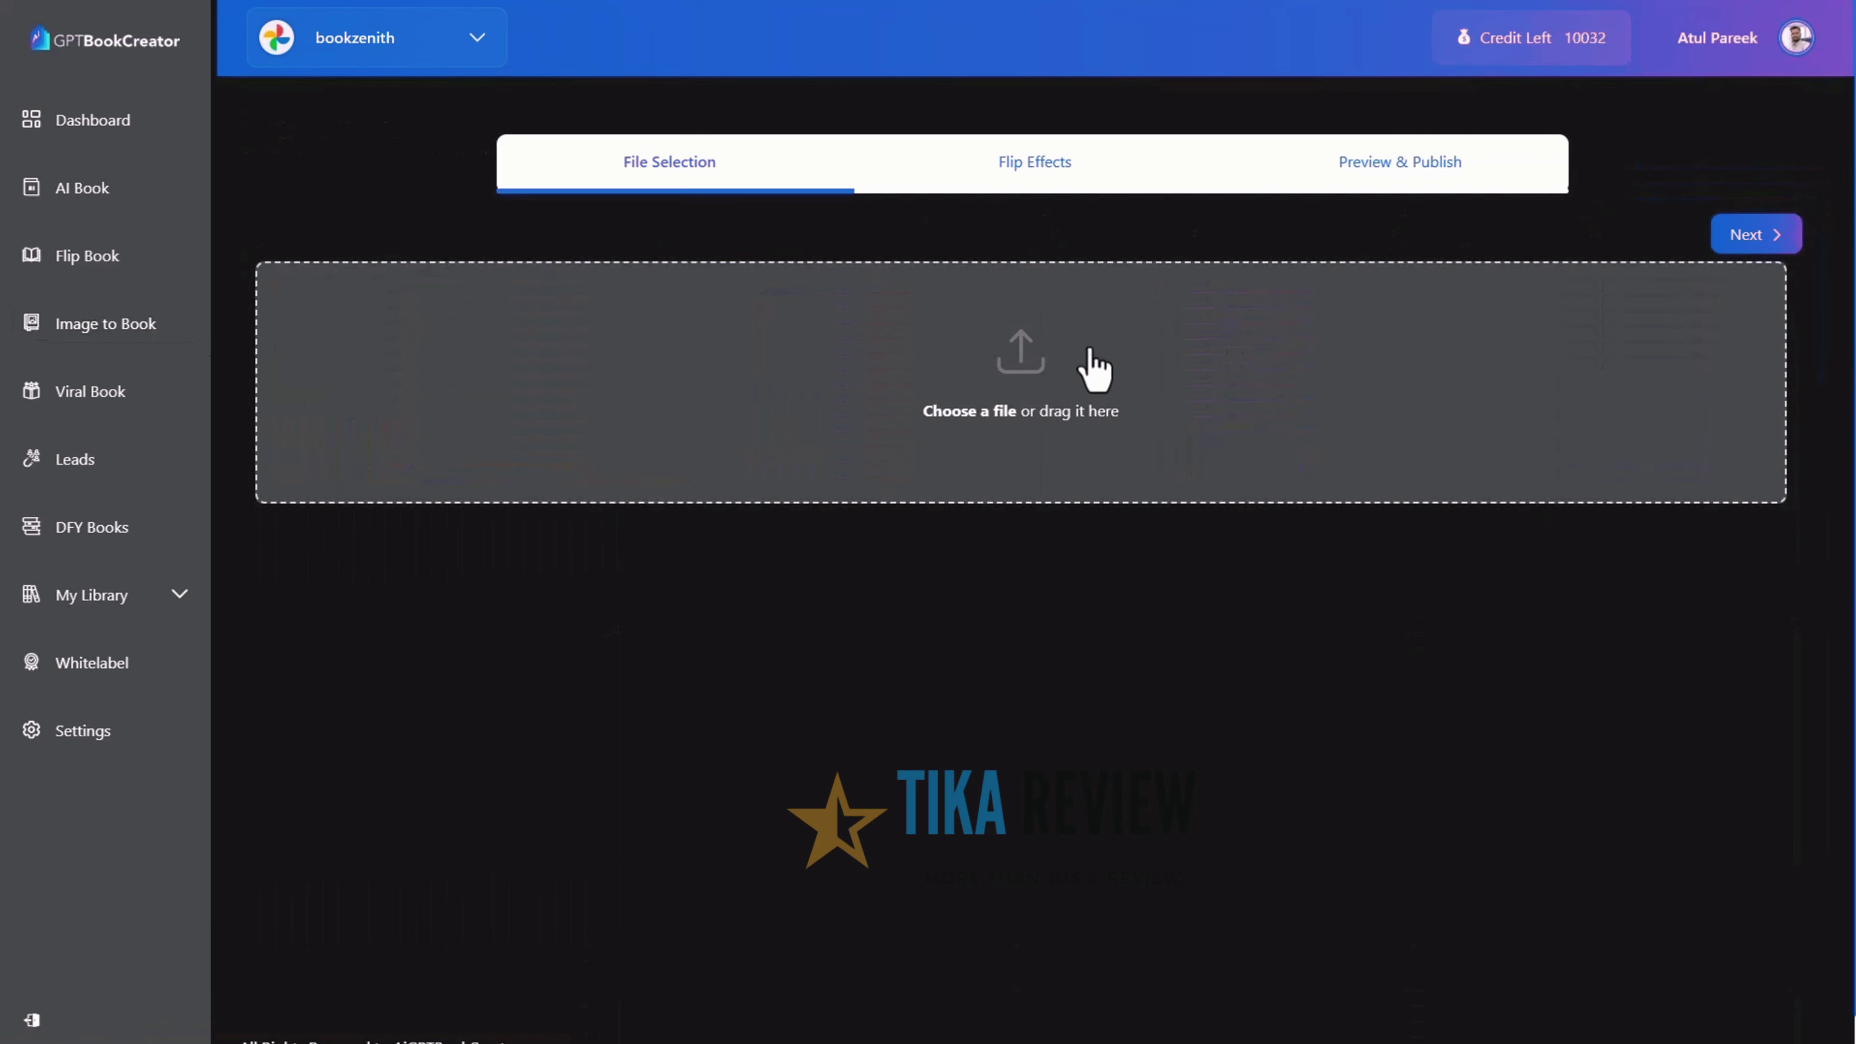
click(1047, 372)
key(ctrl+a)
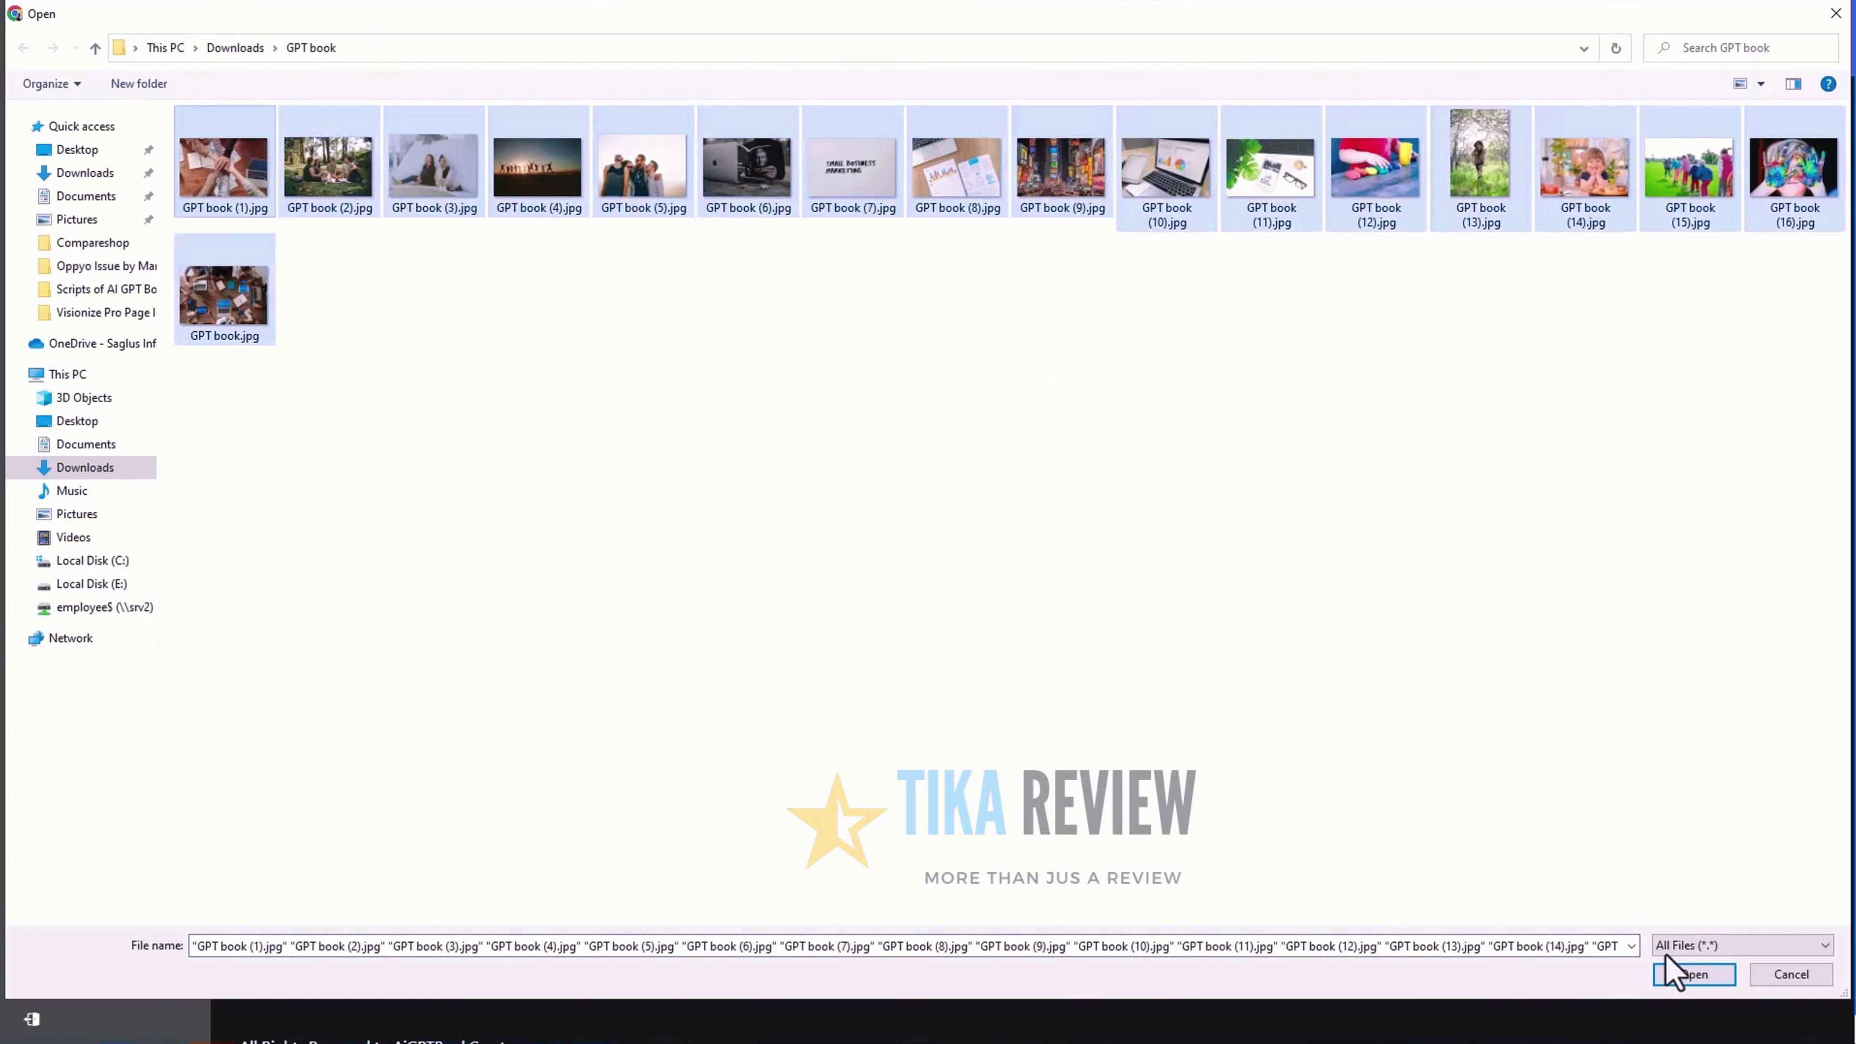
click(1694, 974)
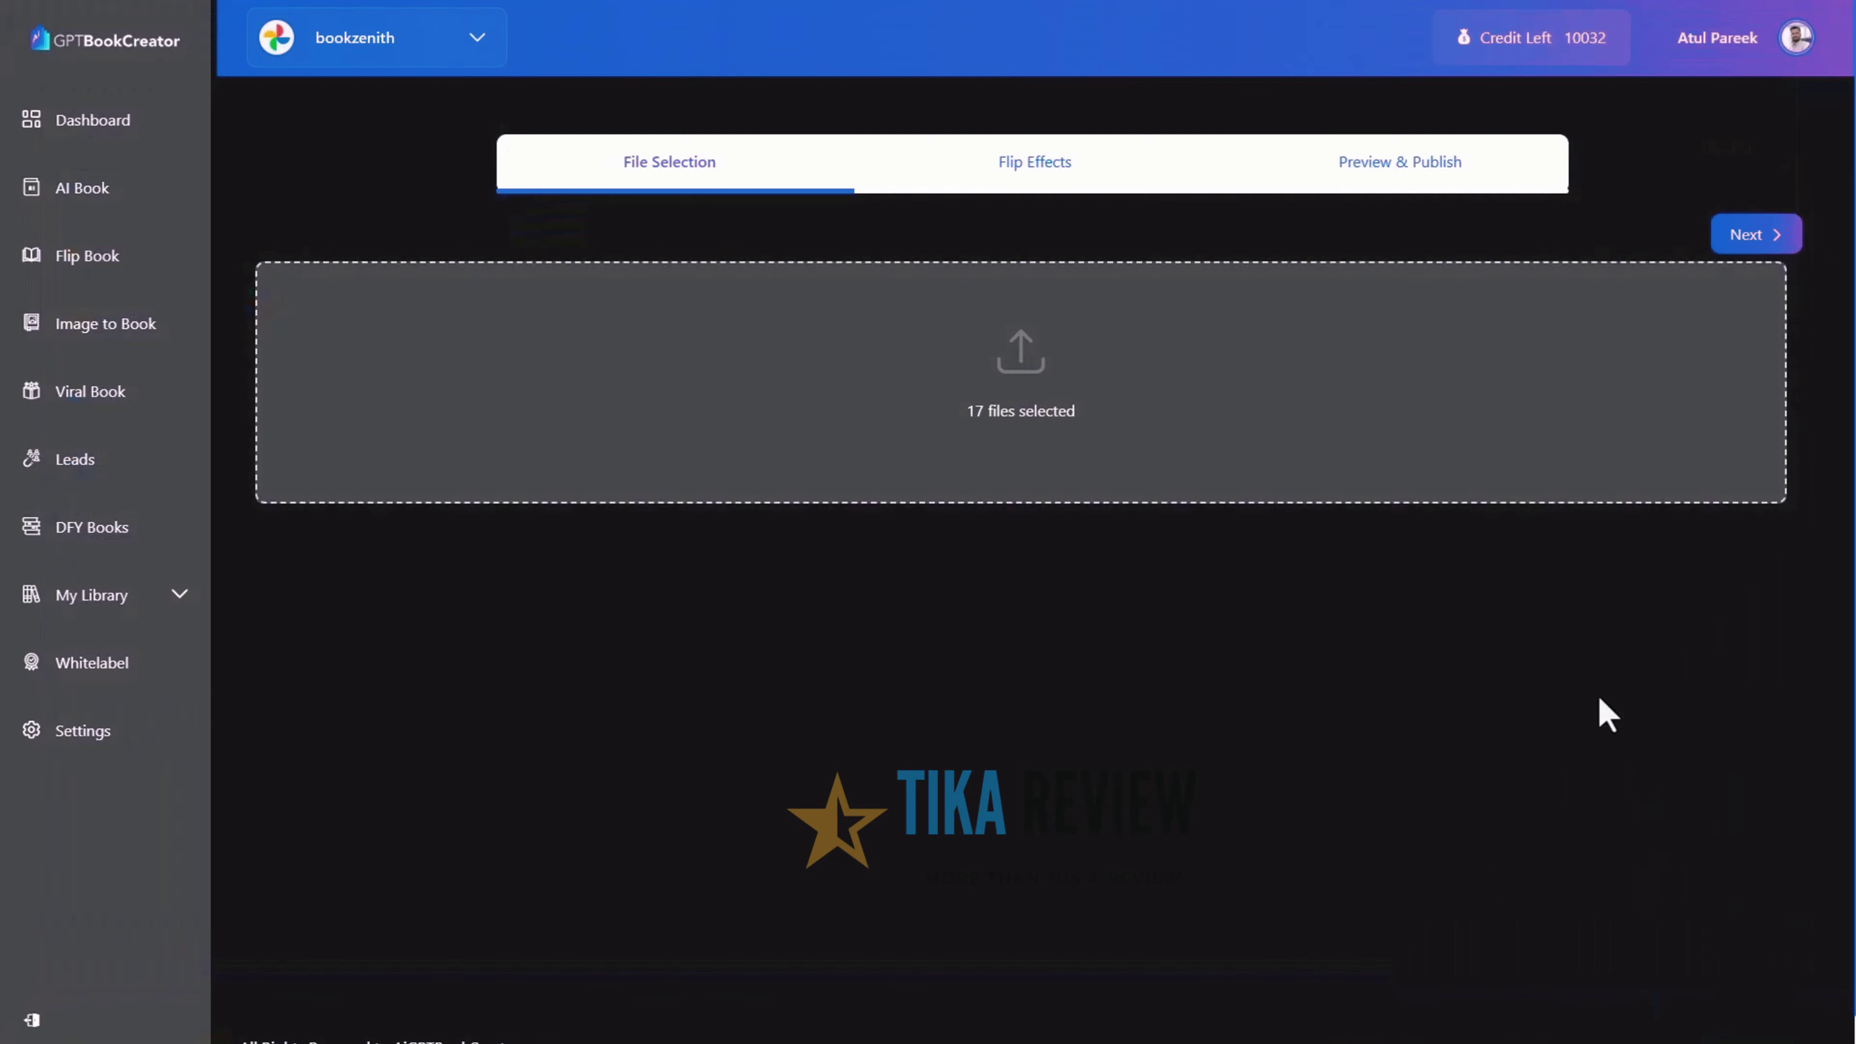
Apply Flip Effects 2 and page through three spreads of the preview
click(1791, 240)
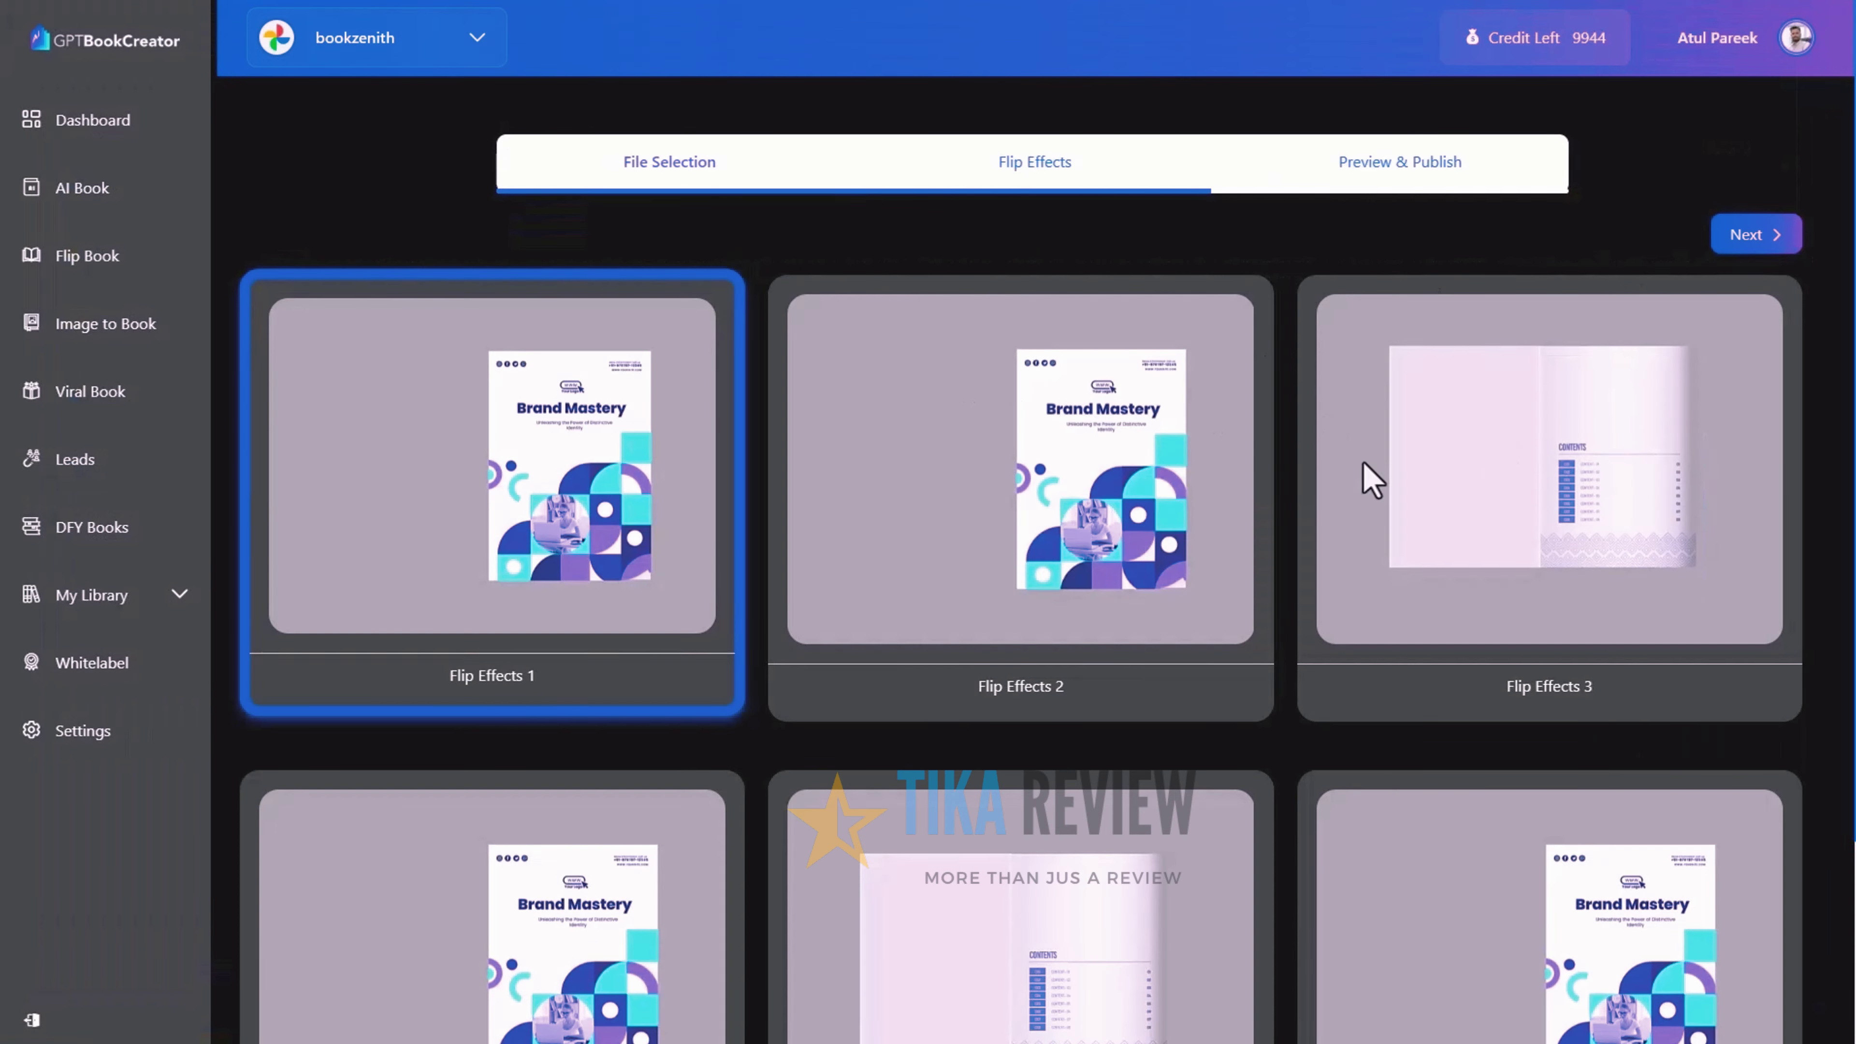
click(1161, 480)
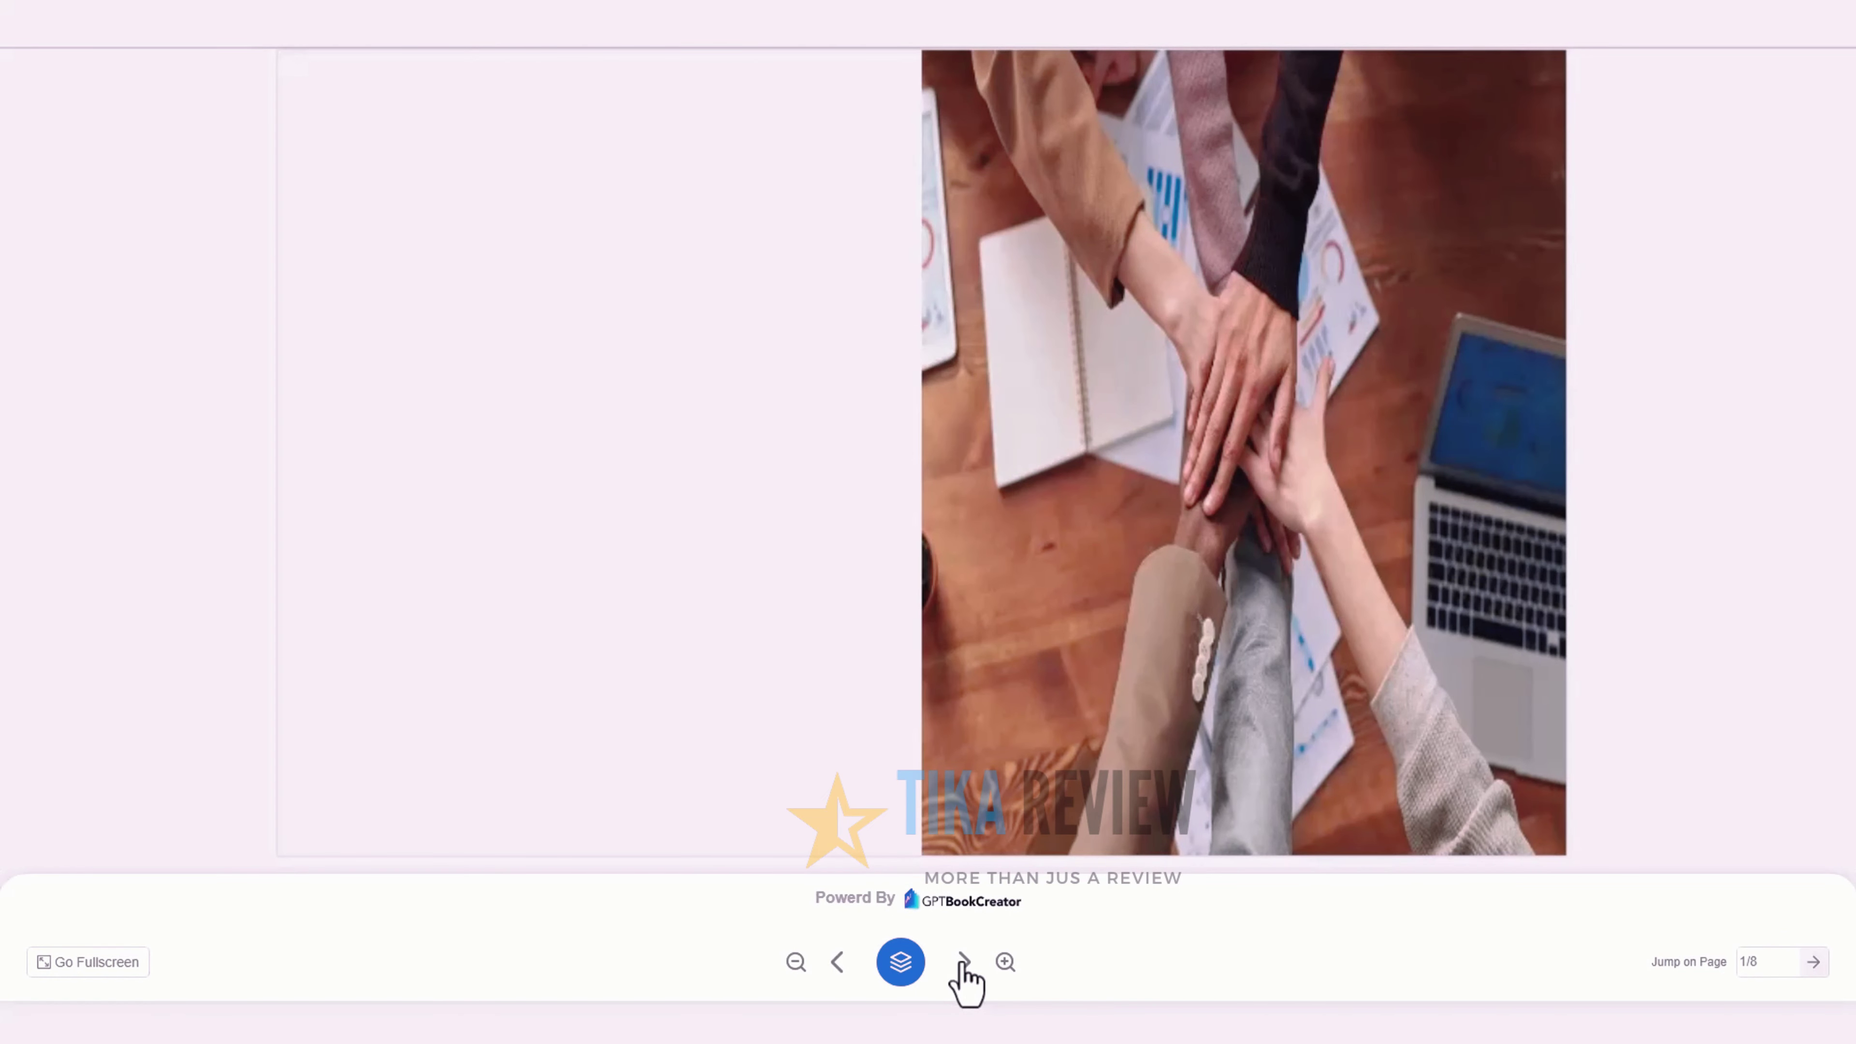
click(963, 965)
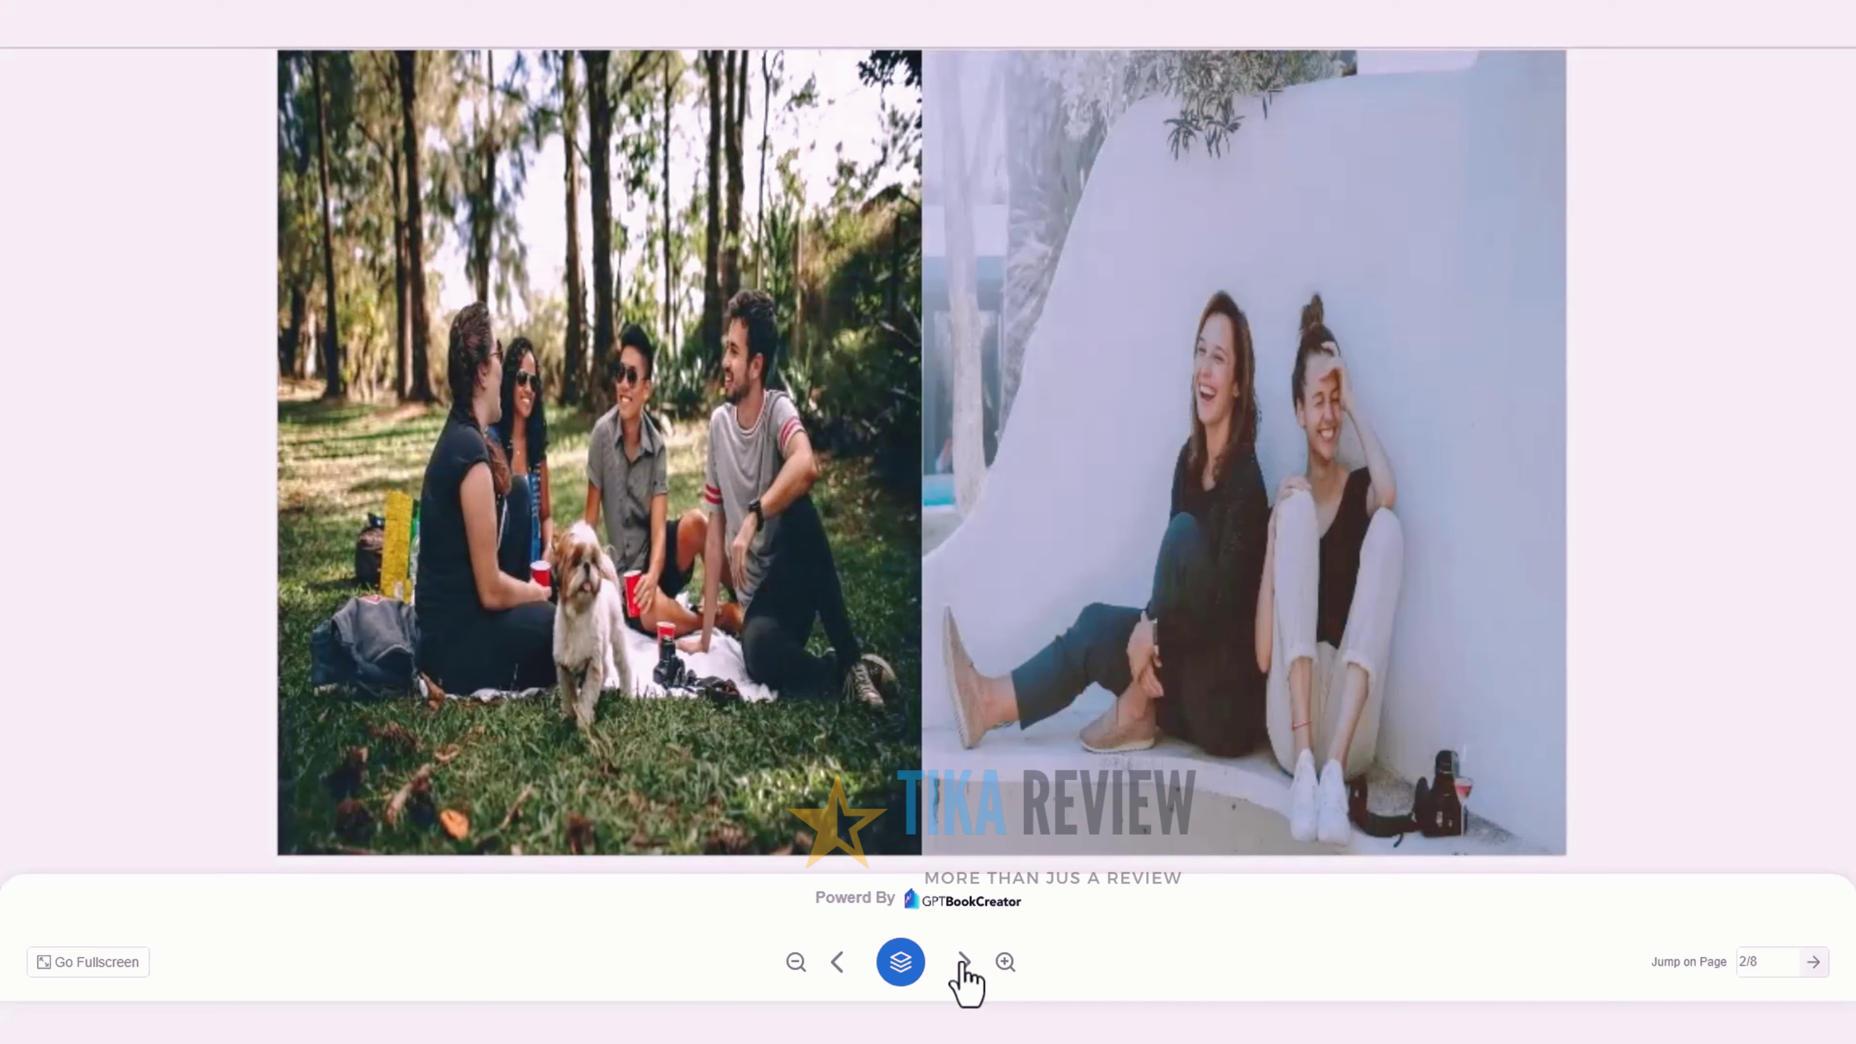
click(963, 965)
click(963, 965)
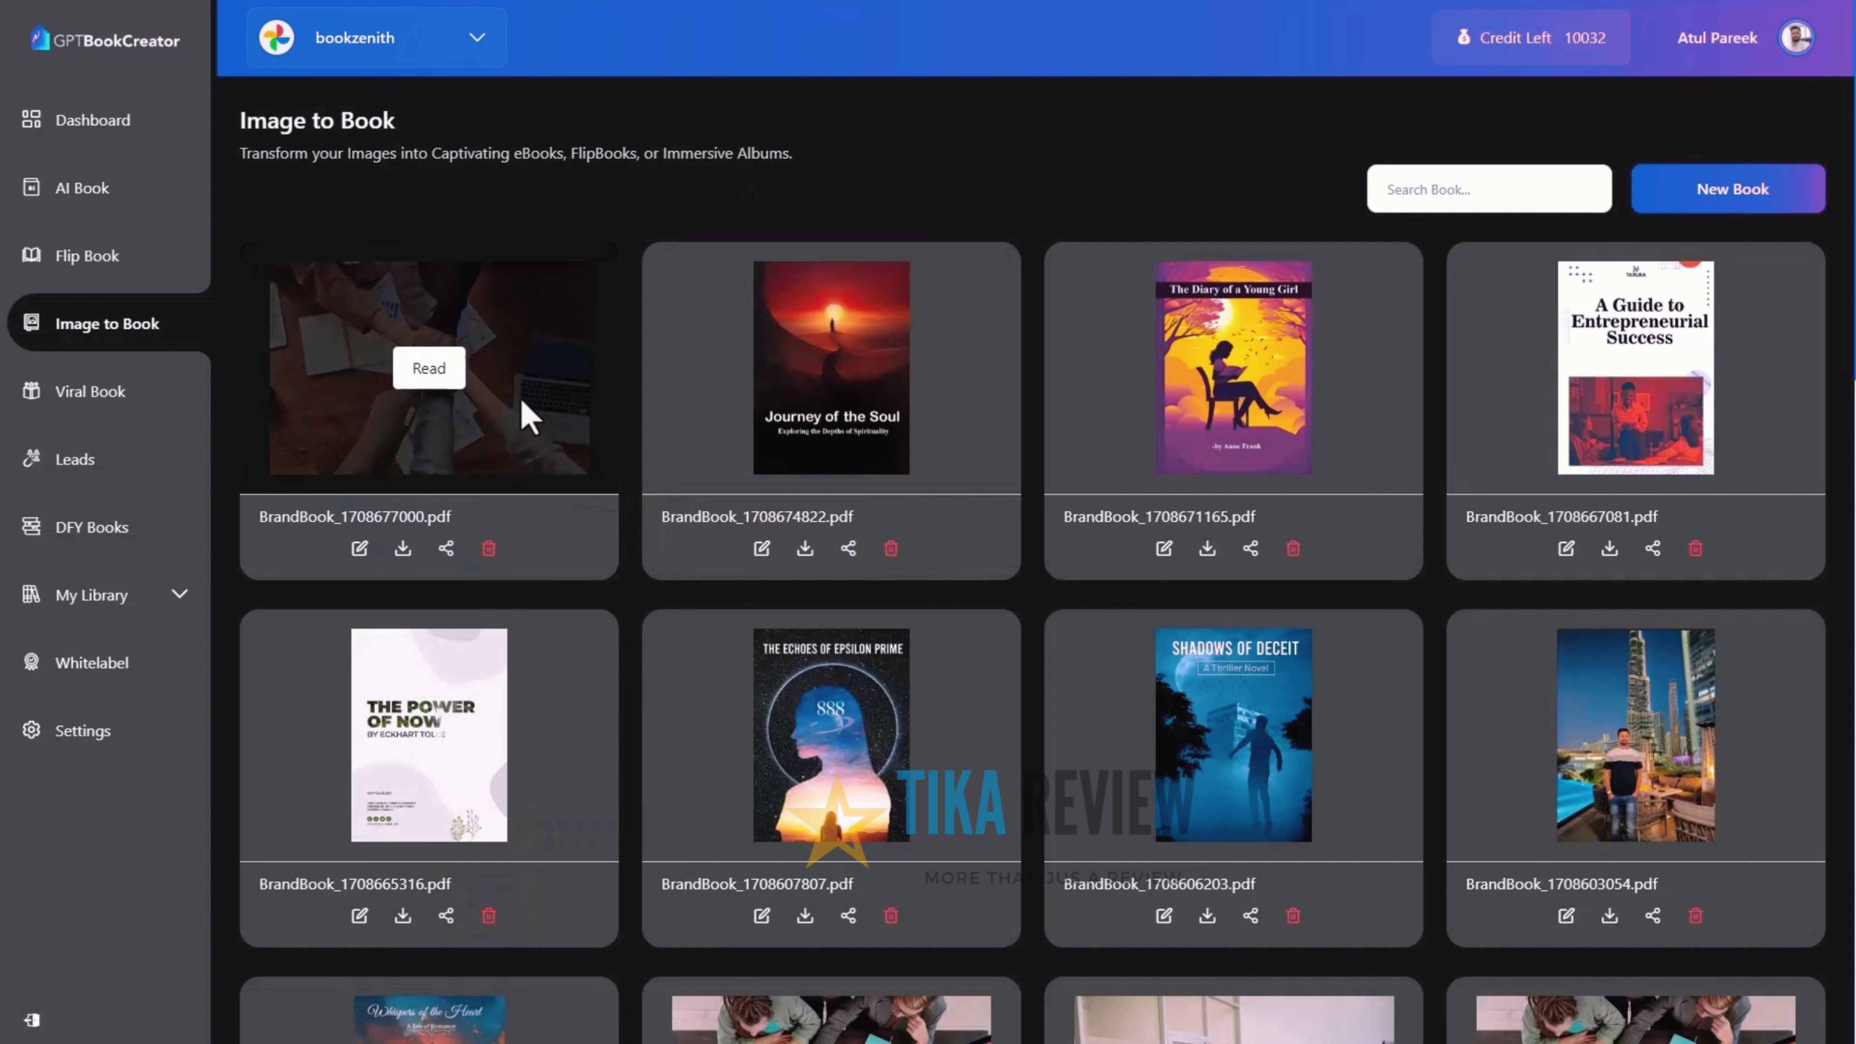
Create a new Viral Book popup campaign named 'Black Friday Sale'
click(130, 399)
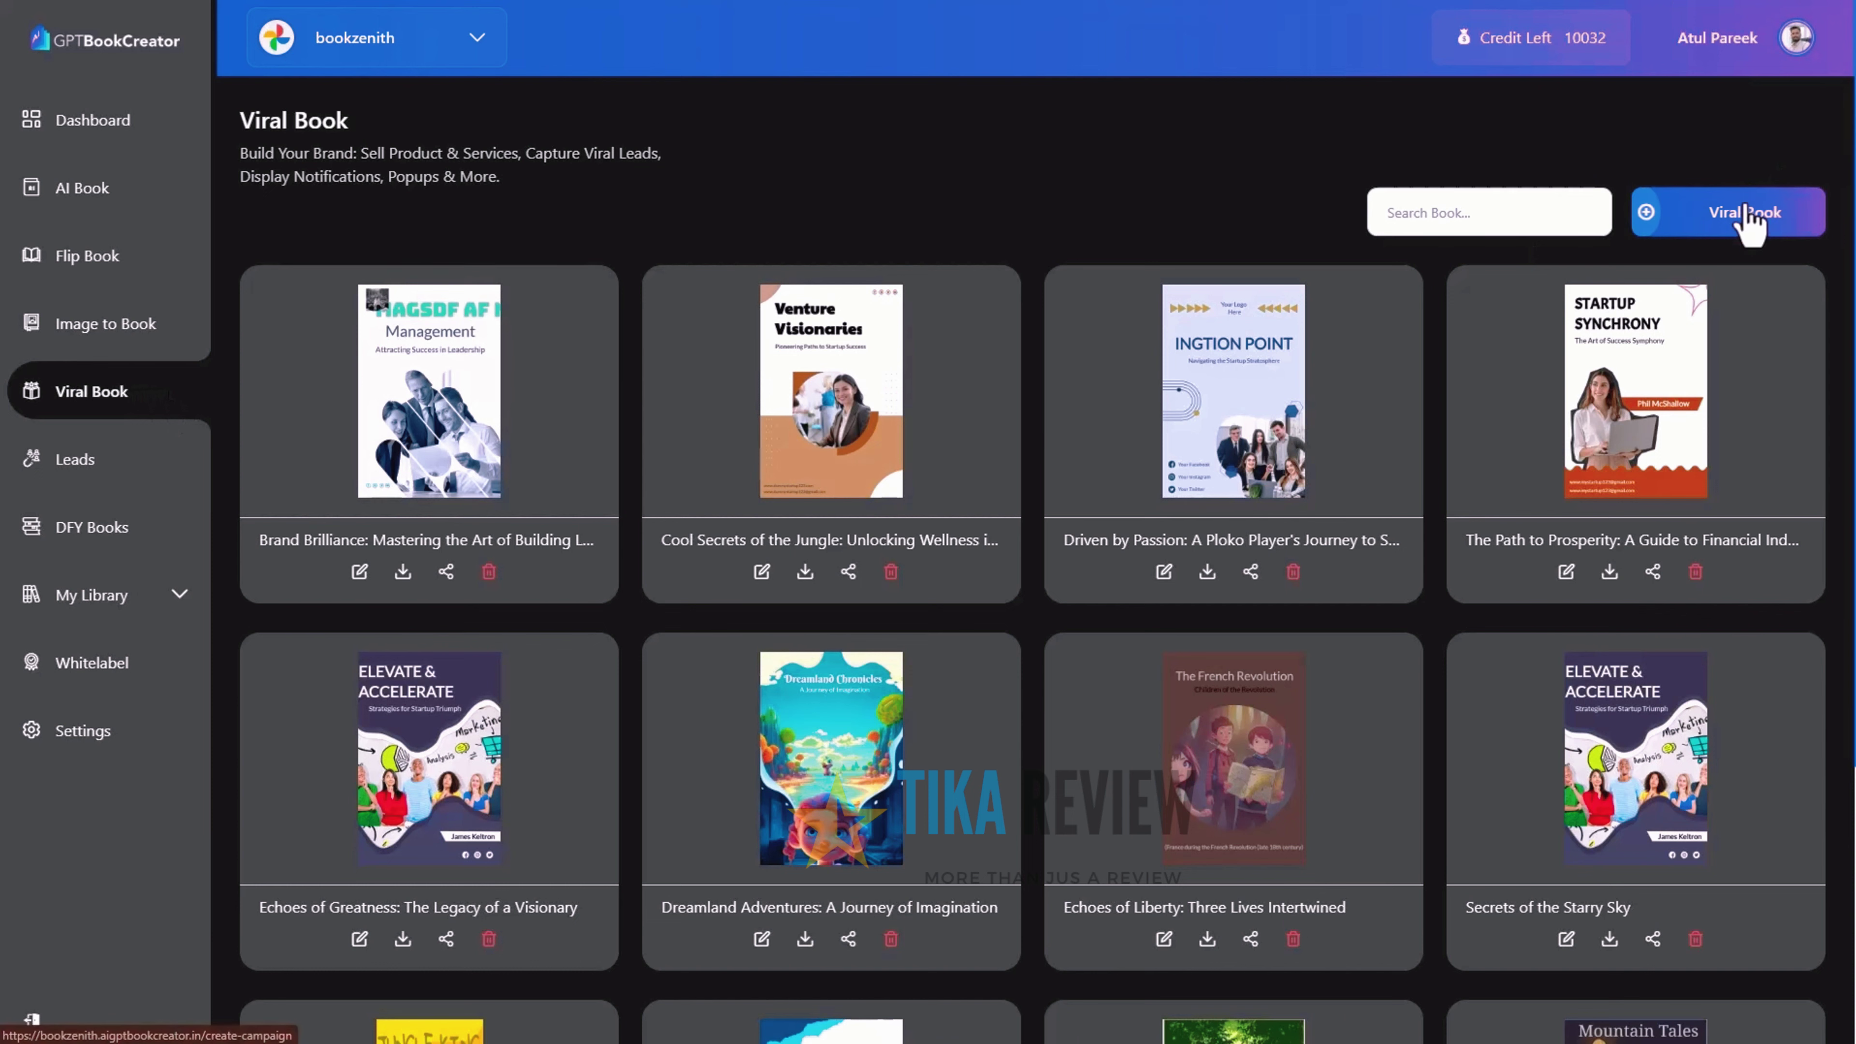
click(1750, 220)
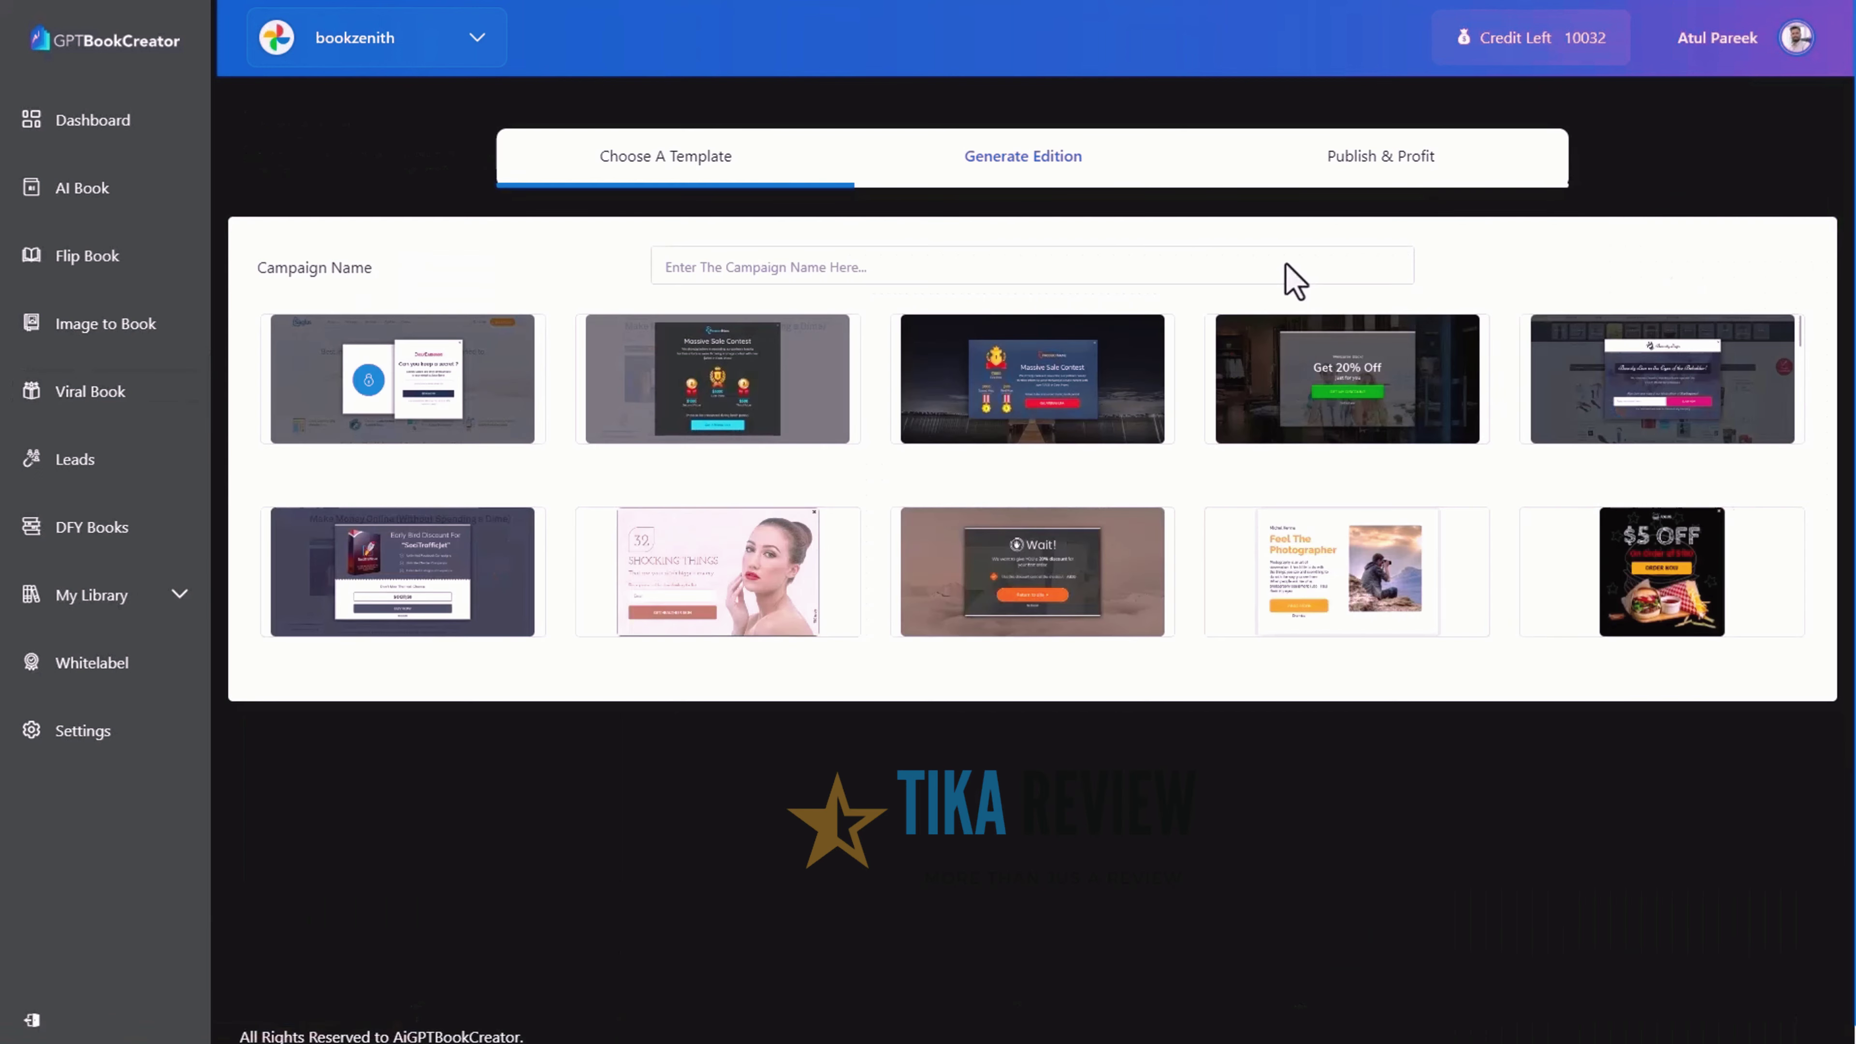
click(1287, 266)
text(Black Friday Sale)
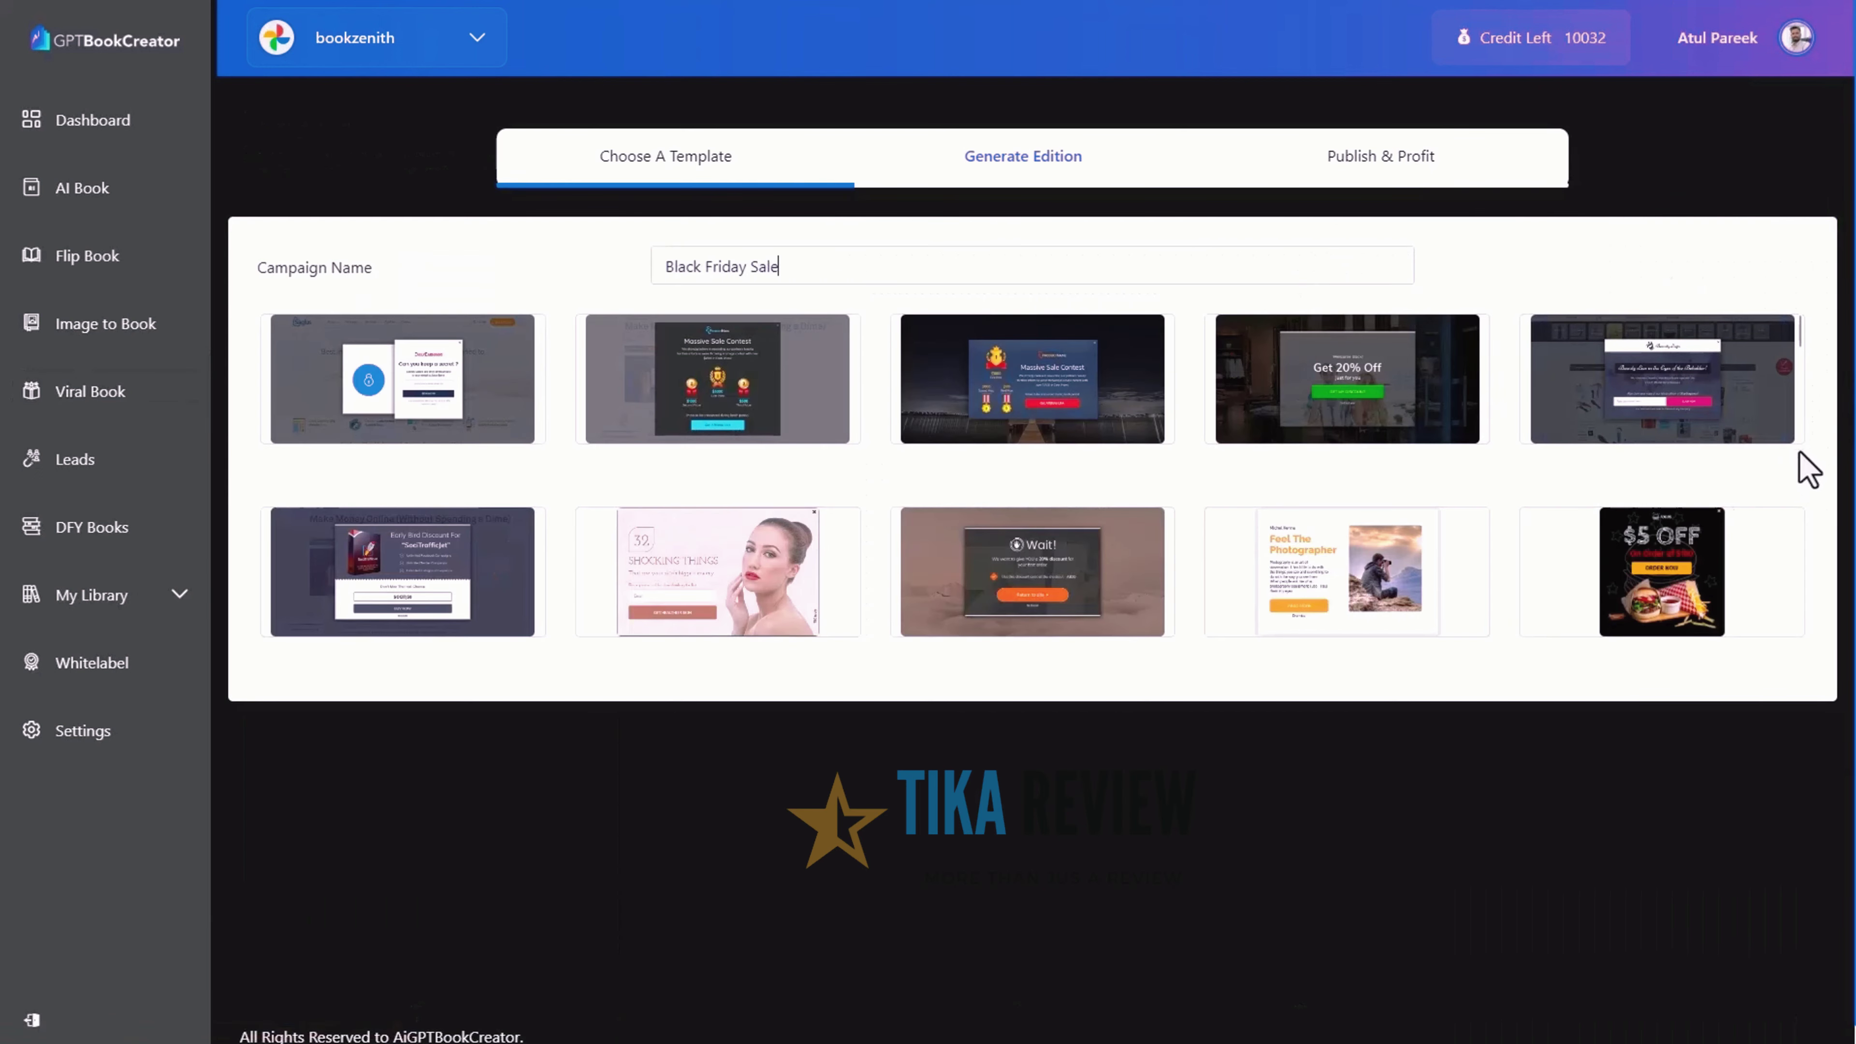
Apply the Earn $20,000/Month Online Store template and delete its Internet Store logo
scroll(1809, 470, down, 10)
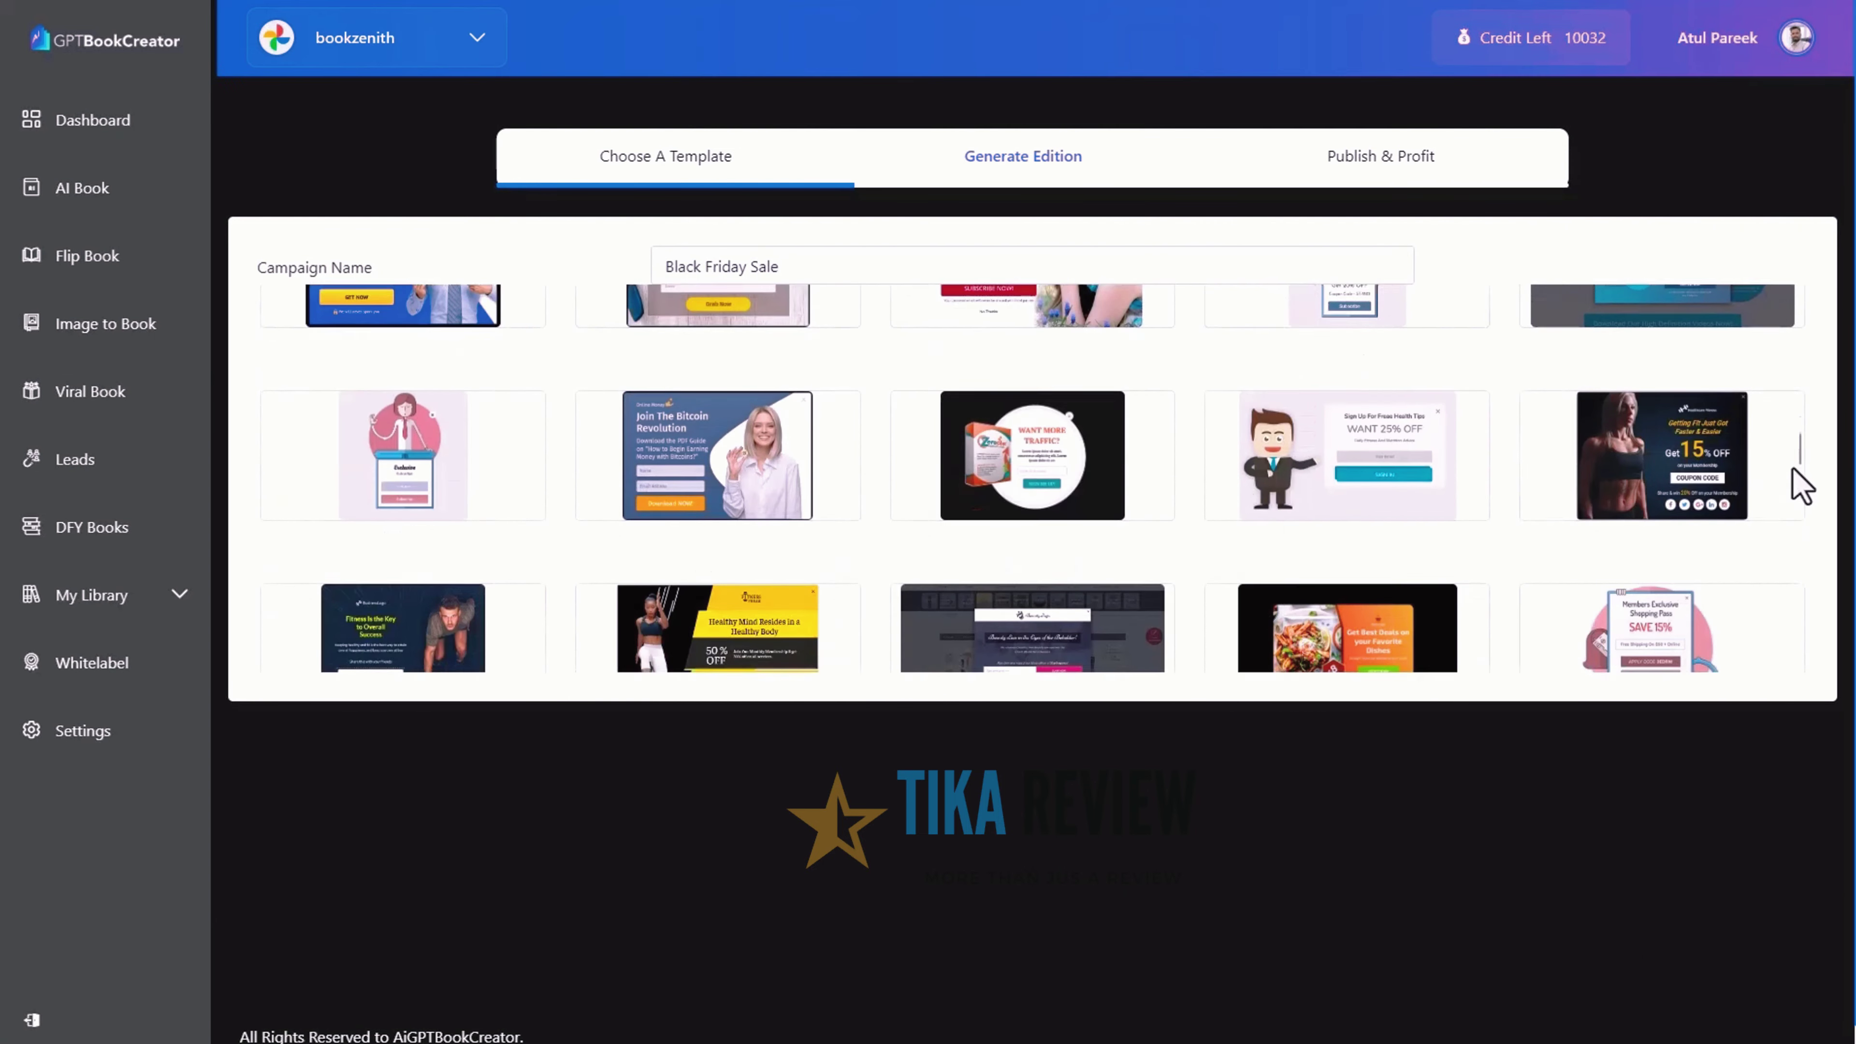
scroll(1800, 487, down, 5)
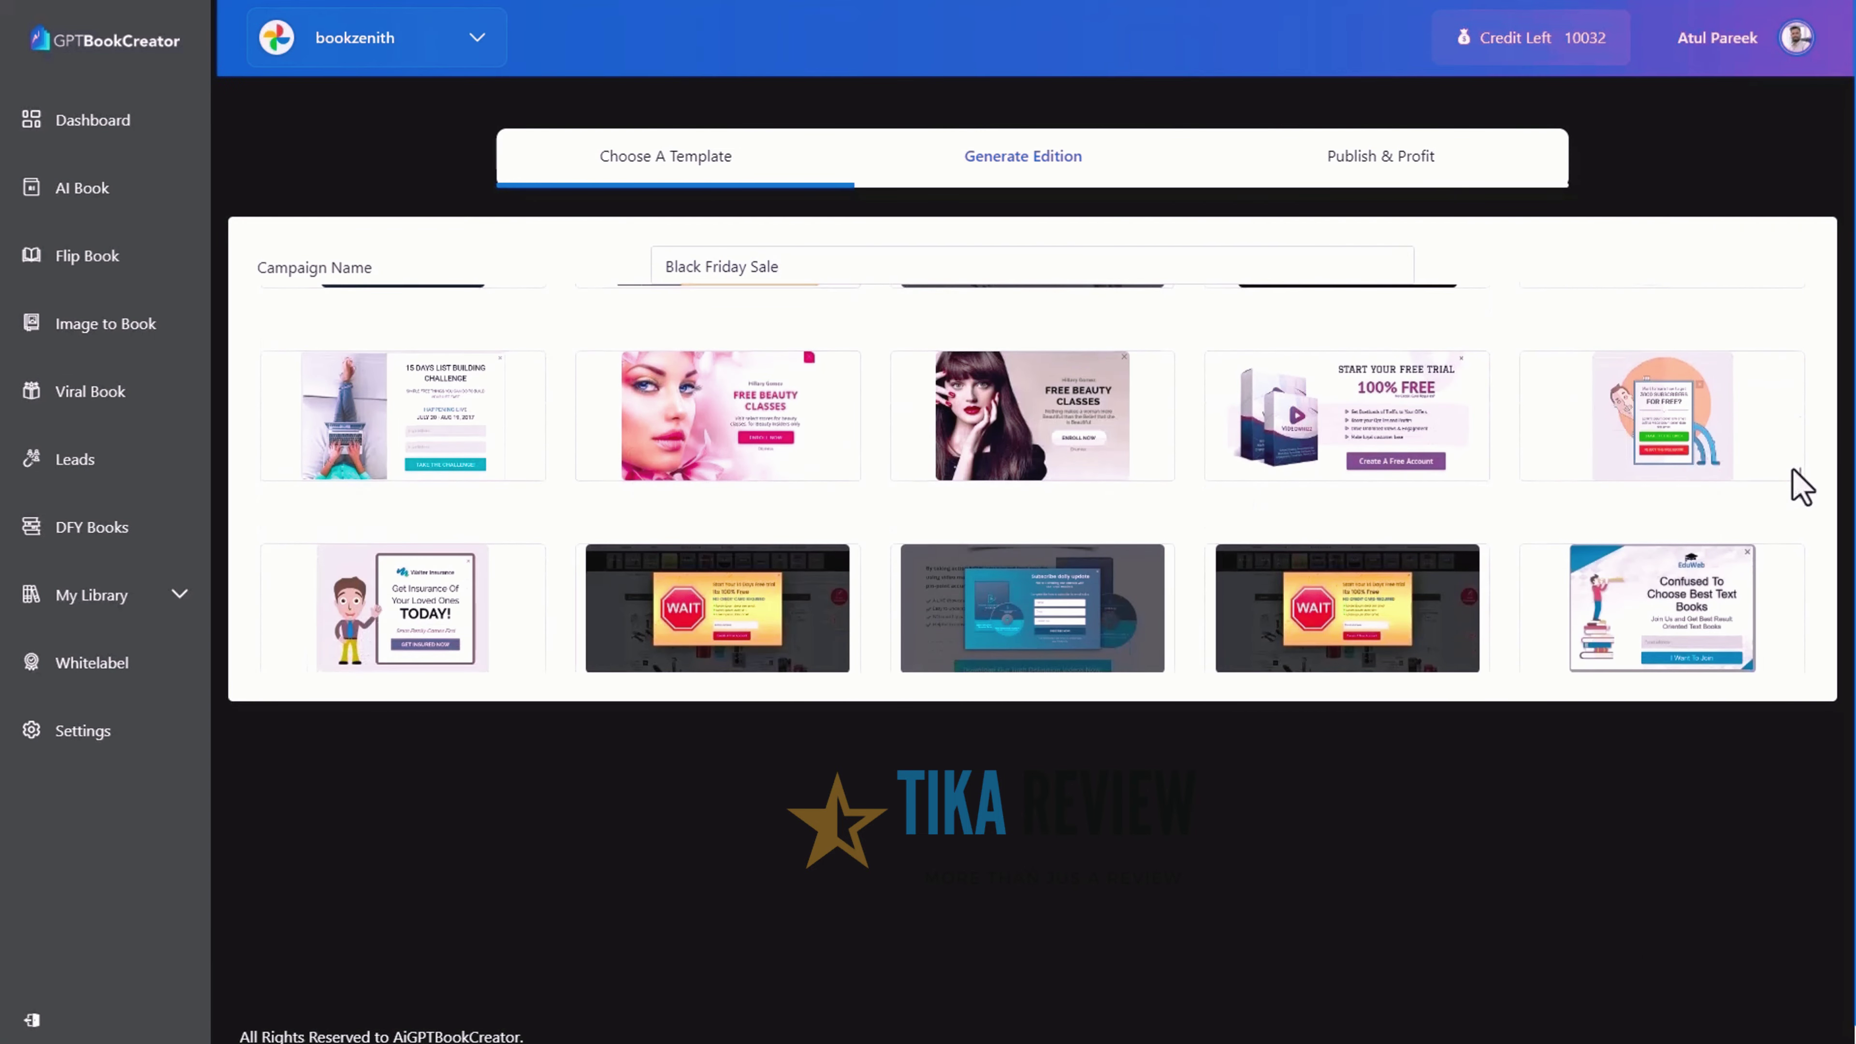
scroll(1802, 486, down, 5)
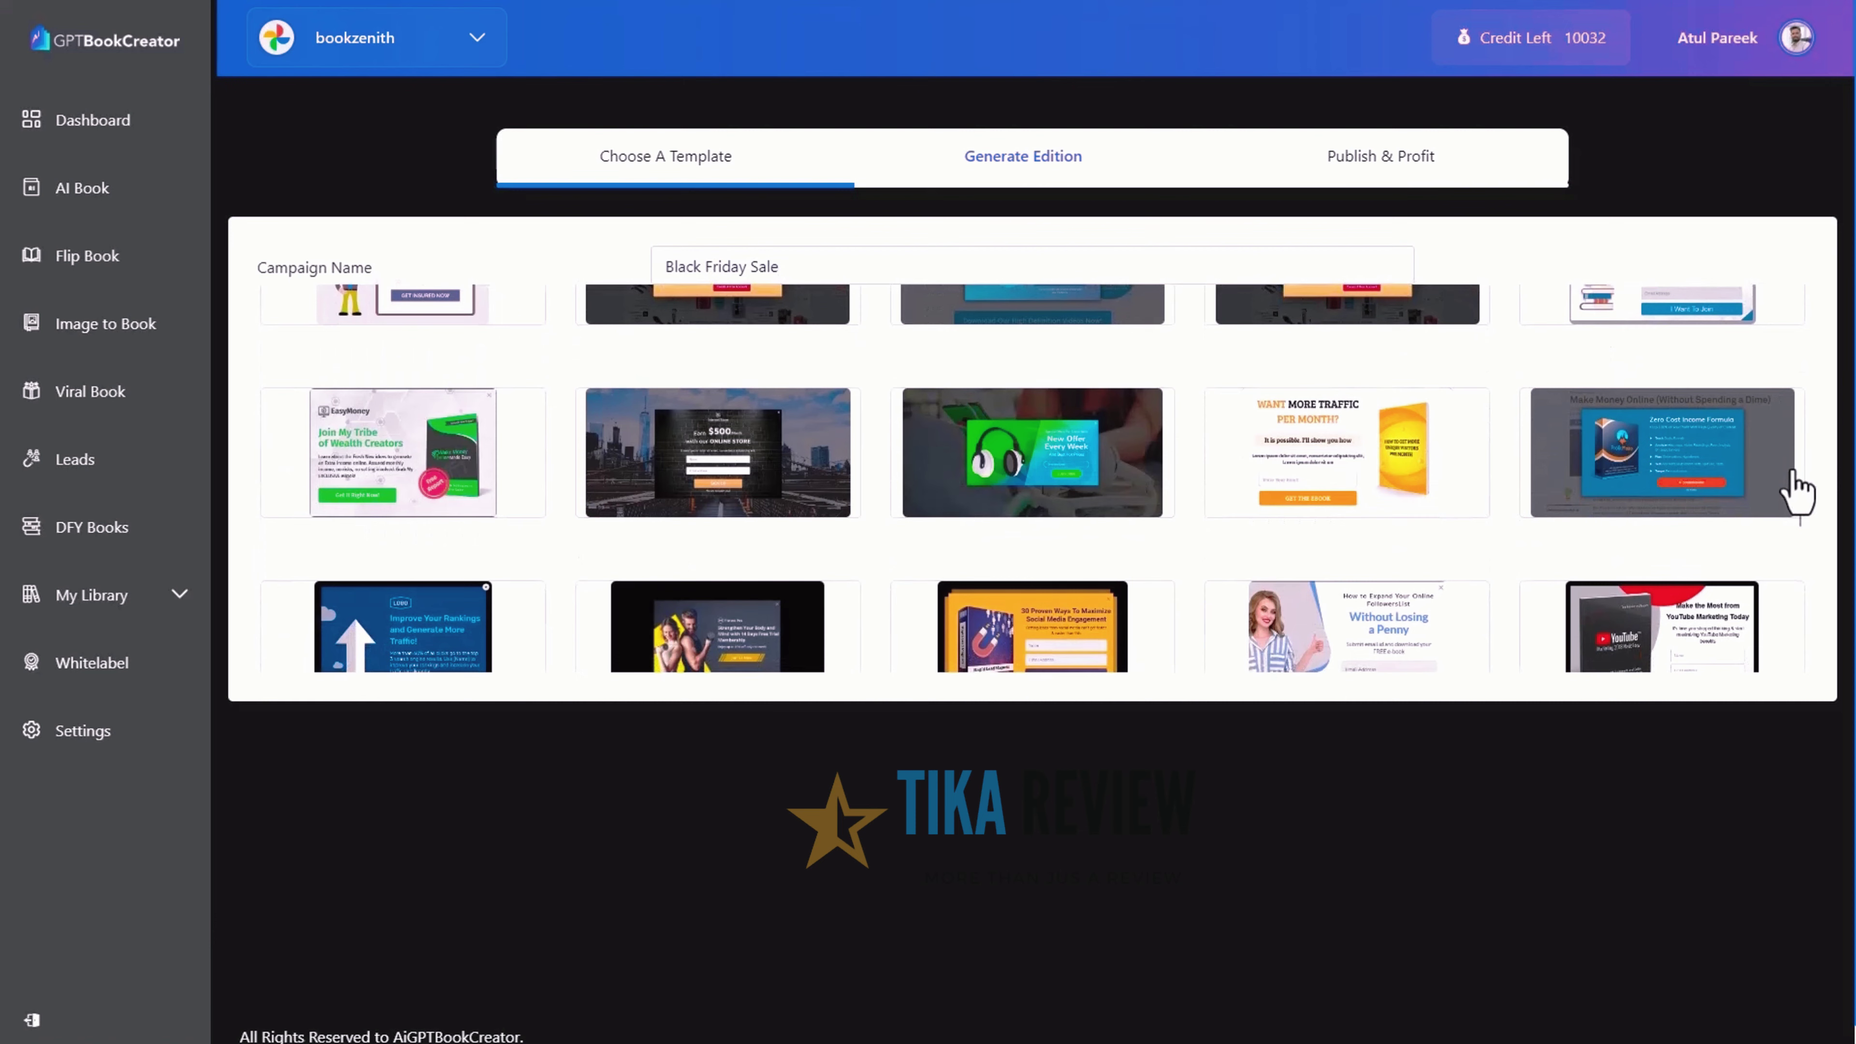
click(738, 472)
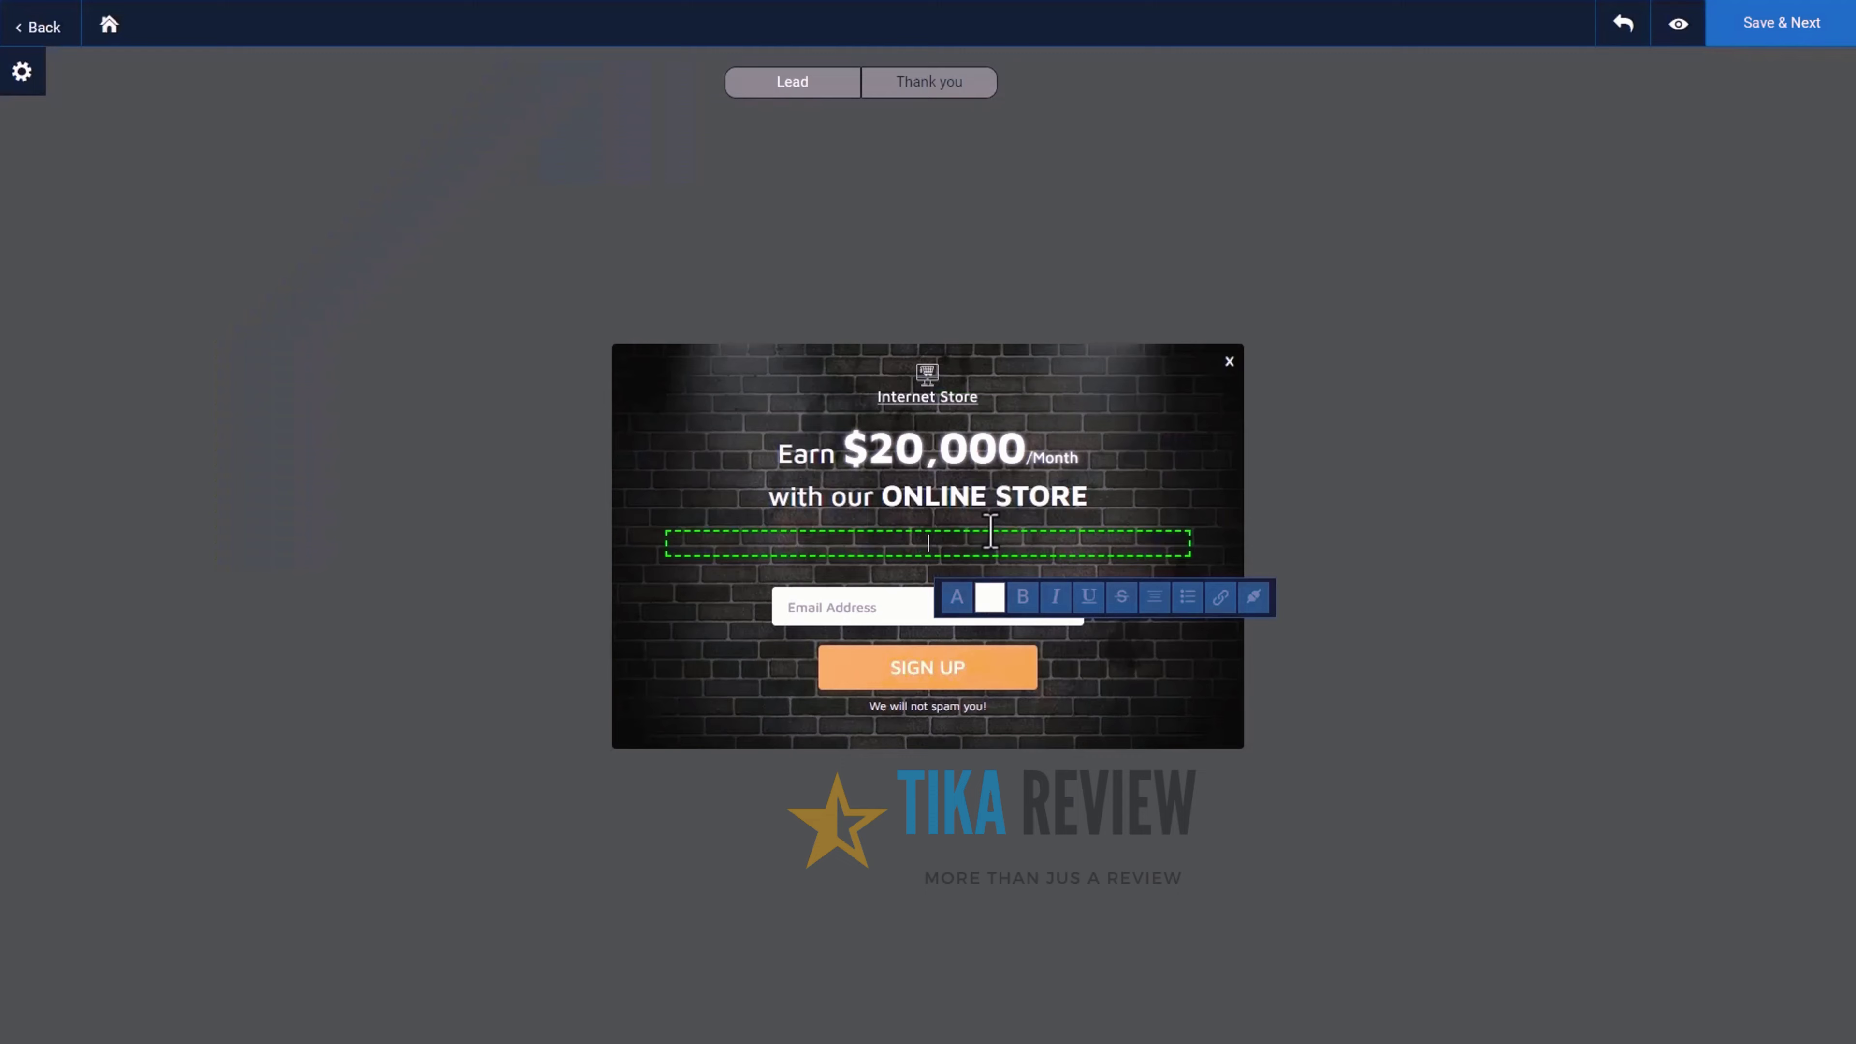
click(950, 388)
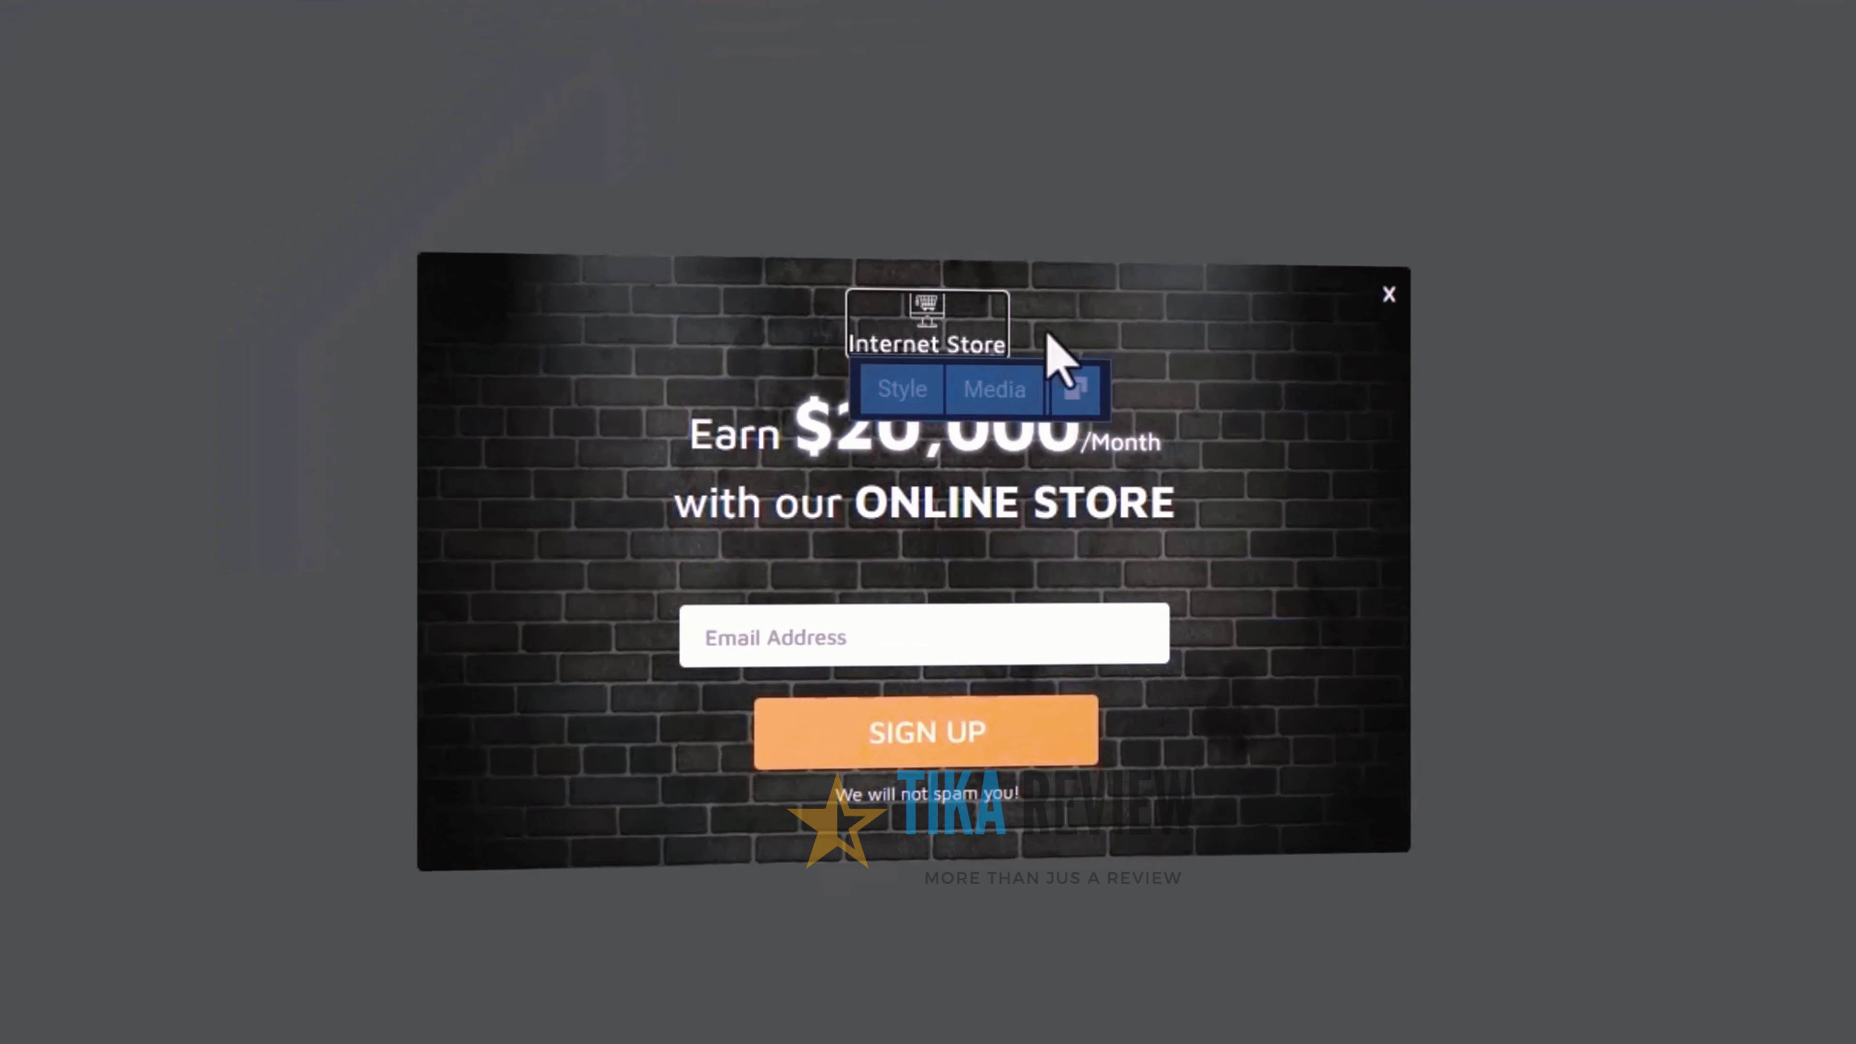
click(1074, 387)
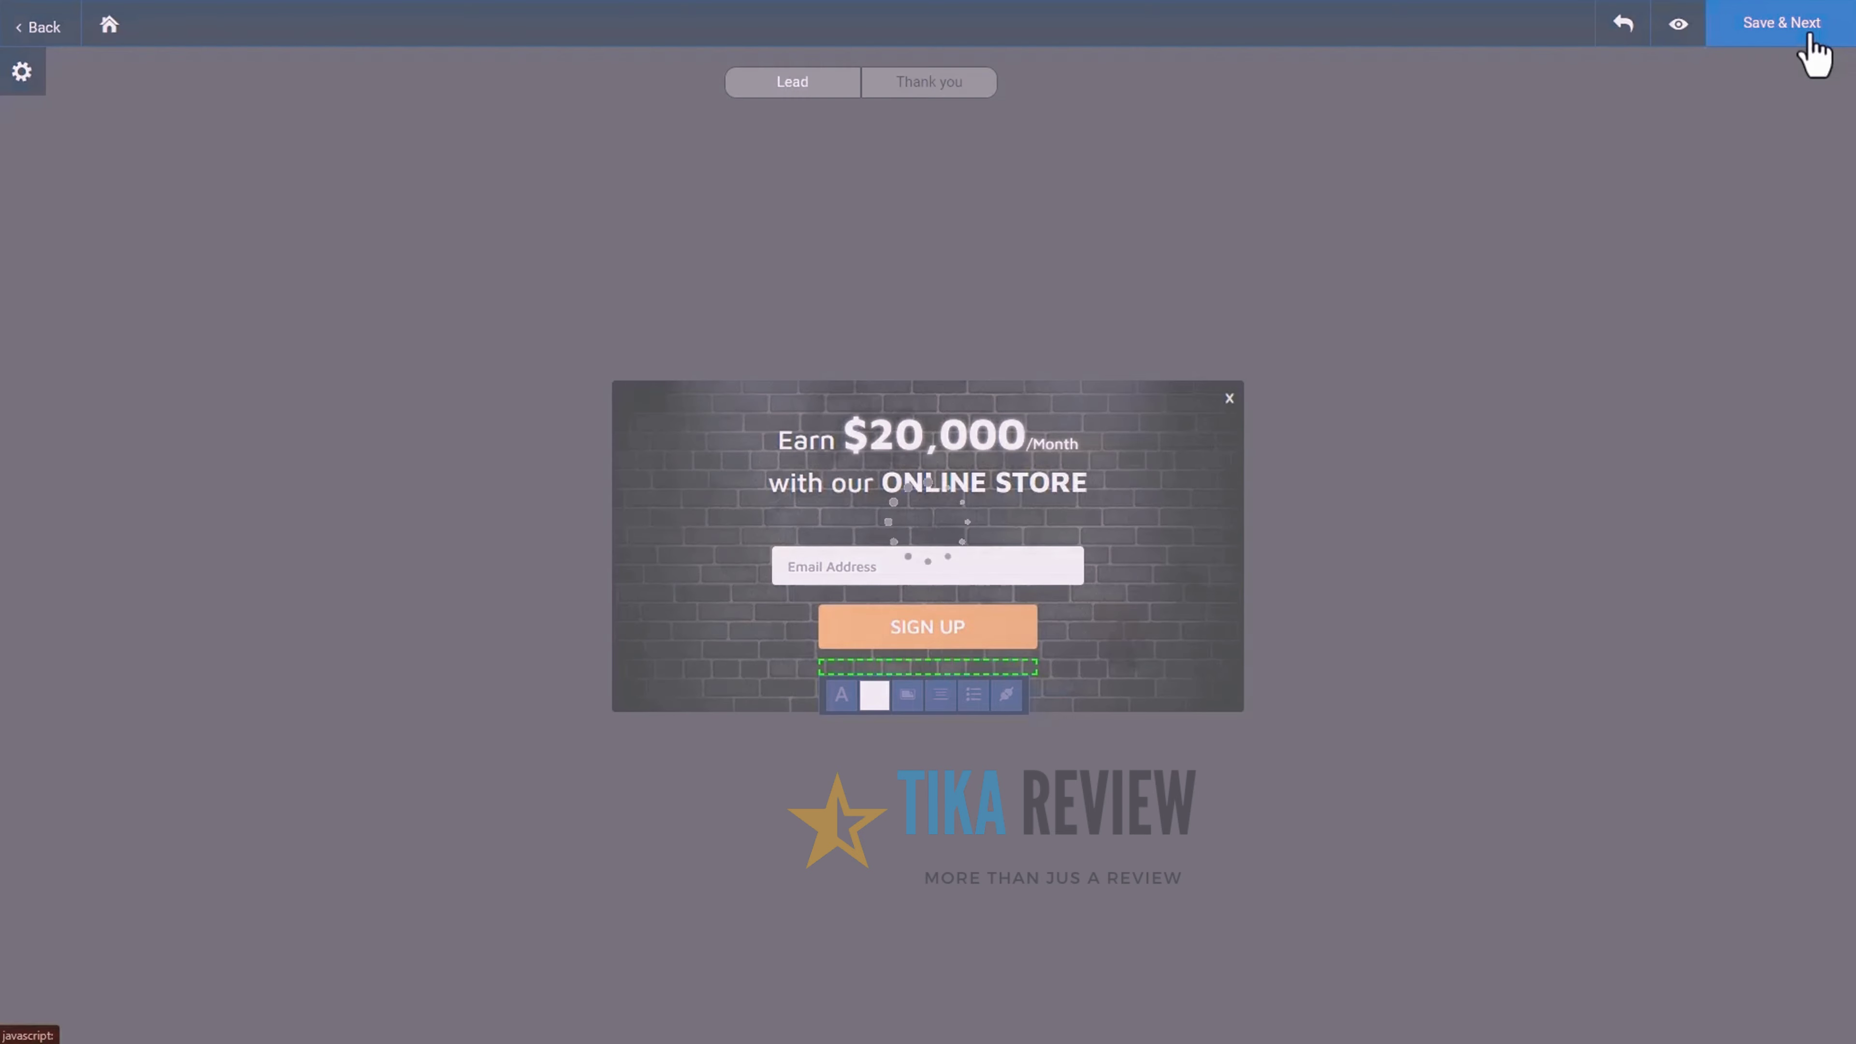
Save the popup design and attach the Empower Yourself book to the campaign
click(1798, 27)
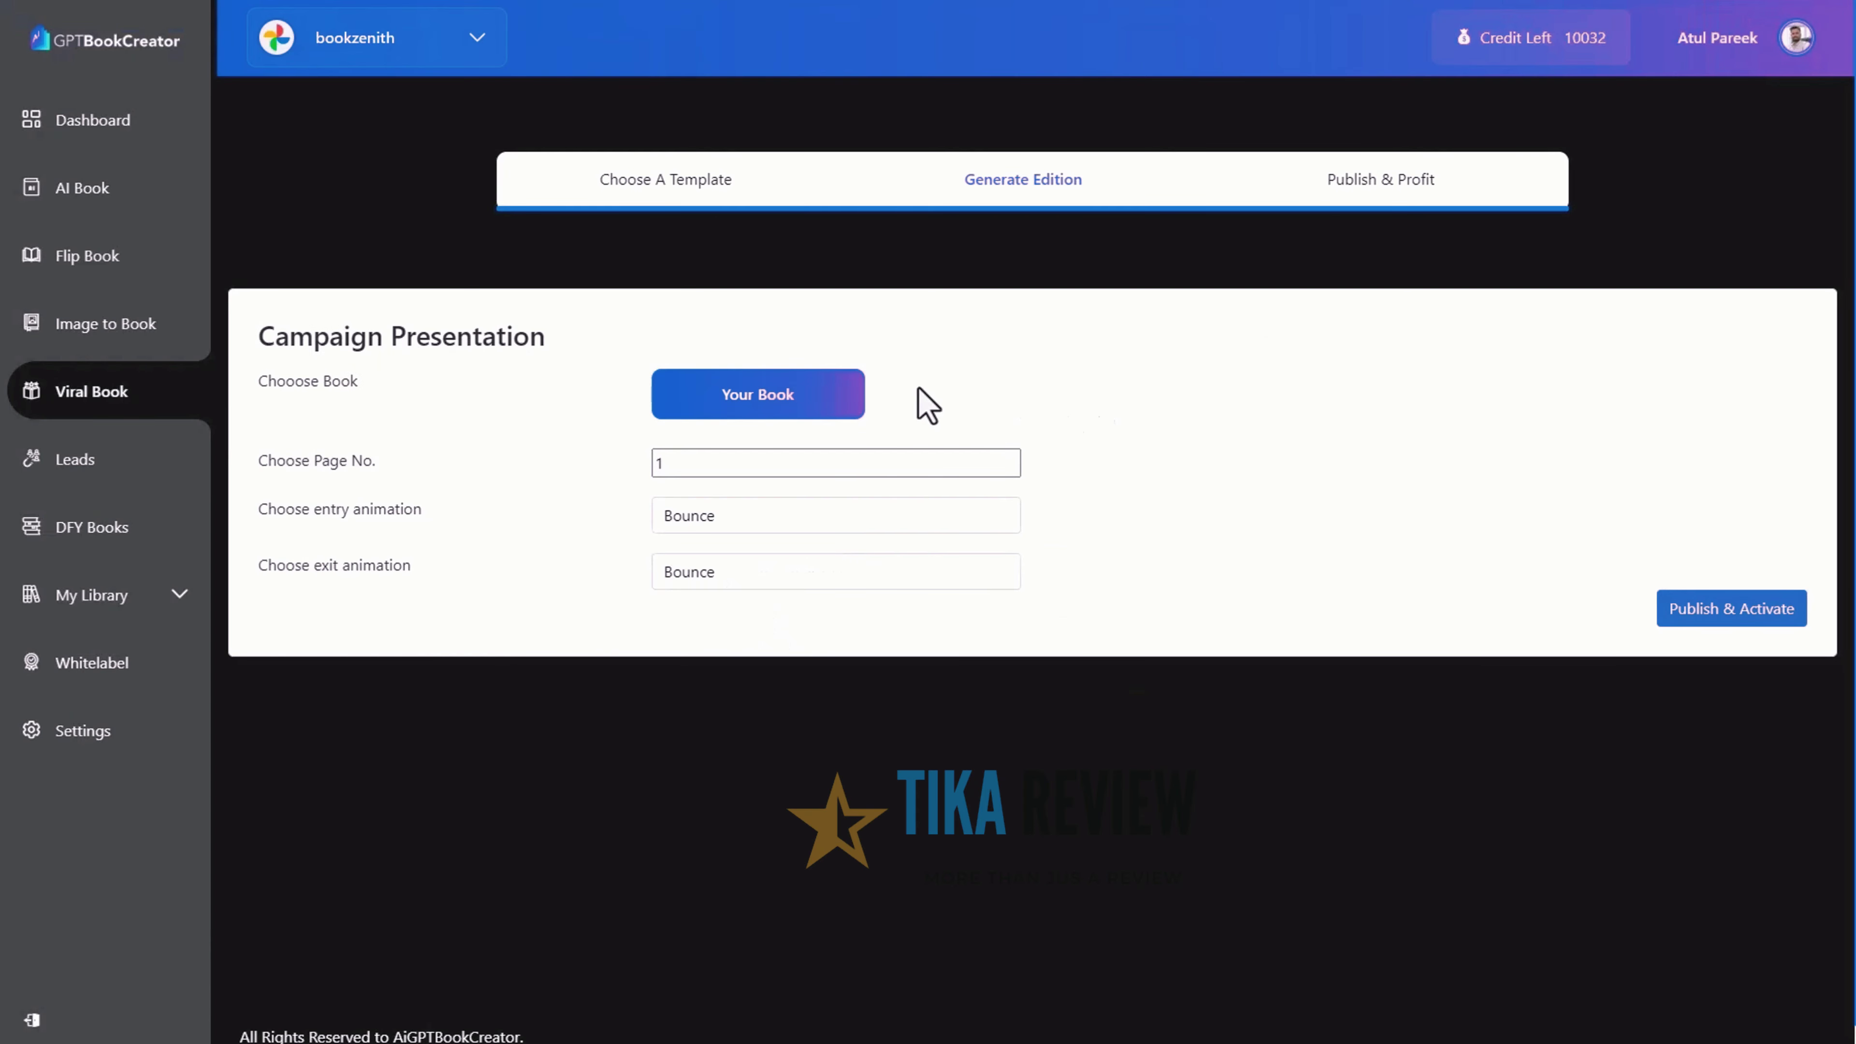
click(753, 405)
click(650, 592)
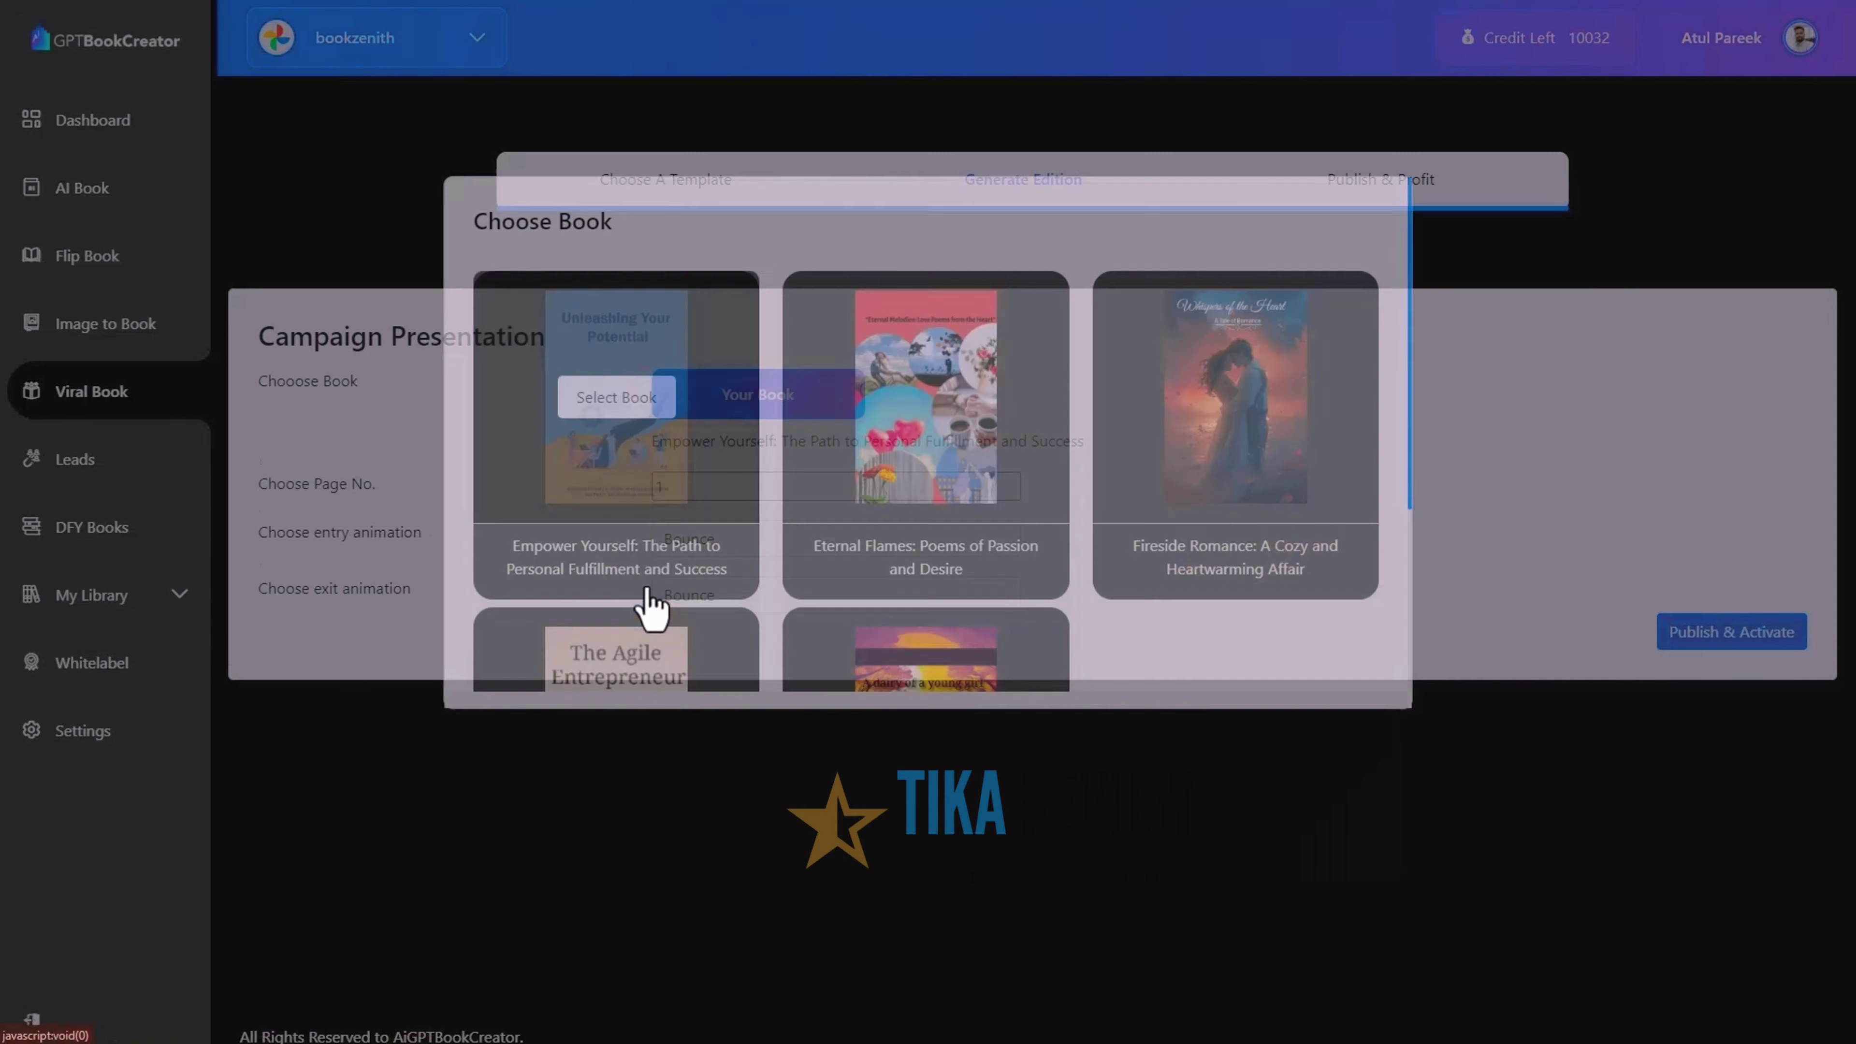
Keep the popup on page 1 with Bounce entry and exit animations
click(1010, 482)
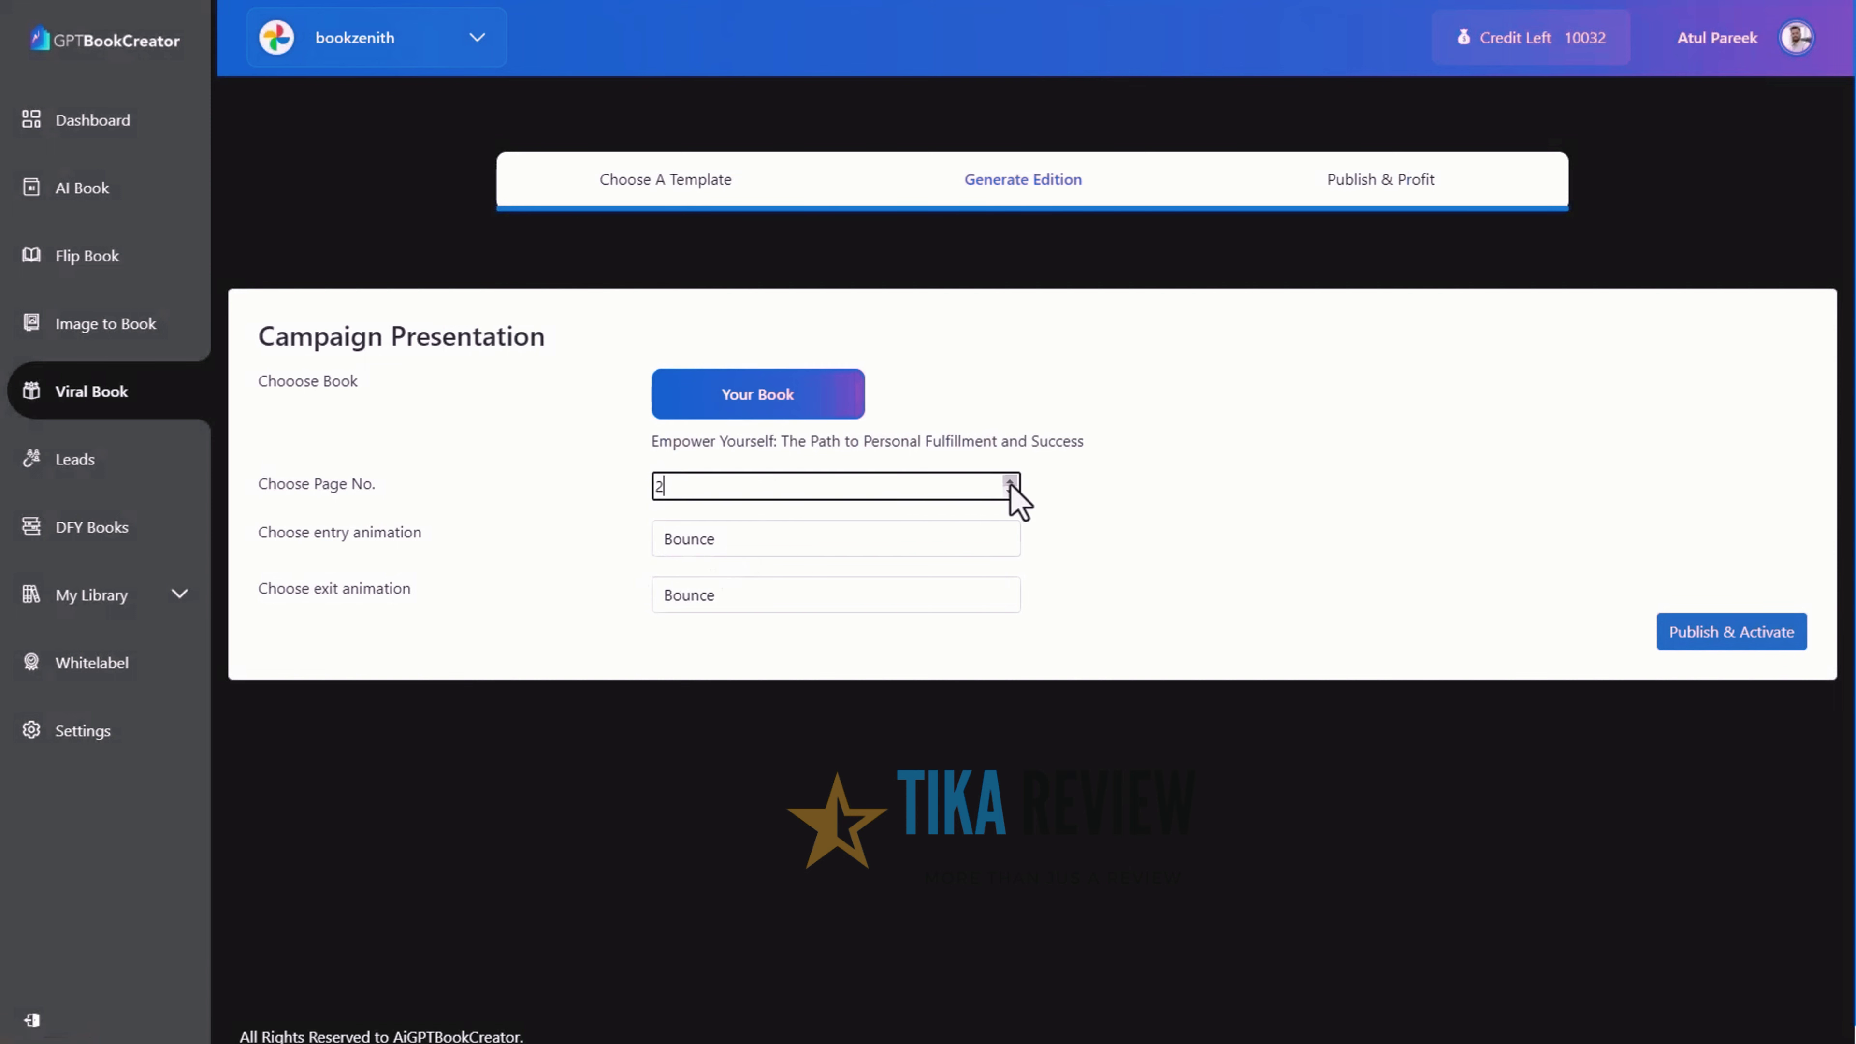
click(978, 568)
click(978, 568)
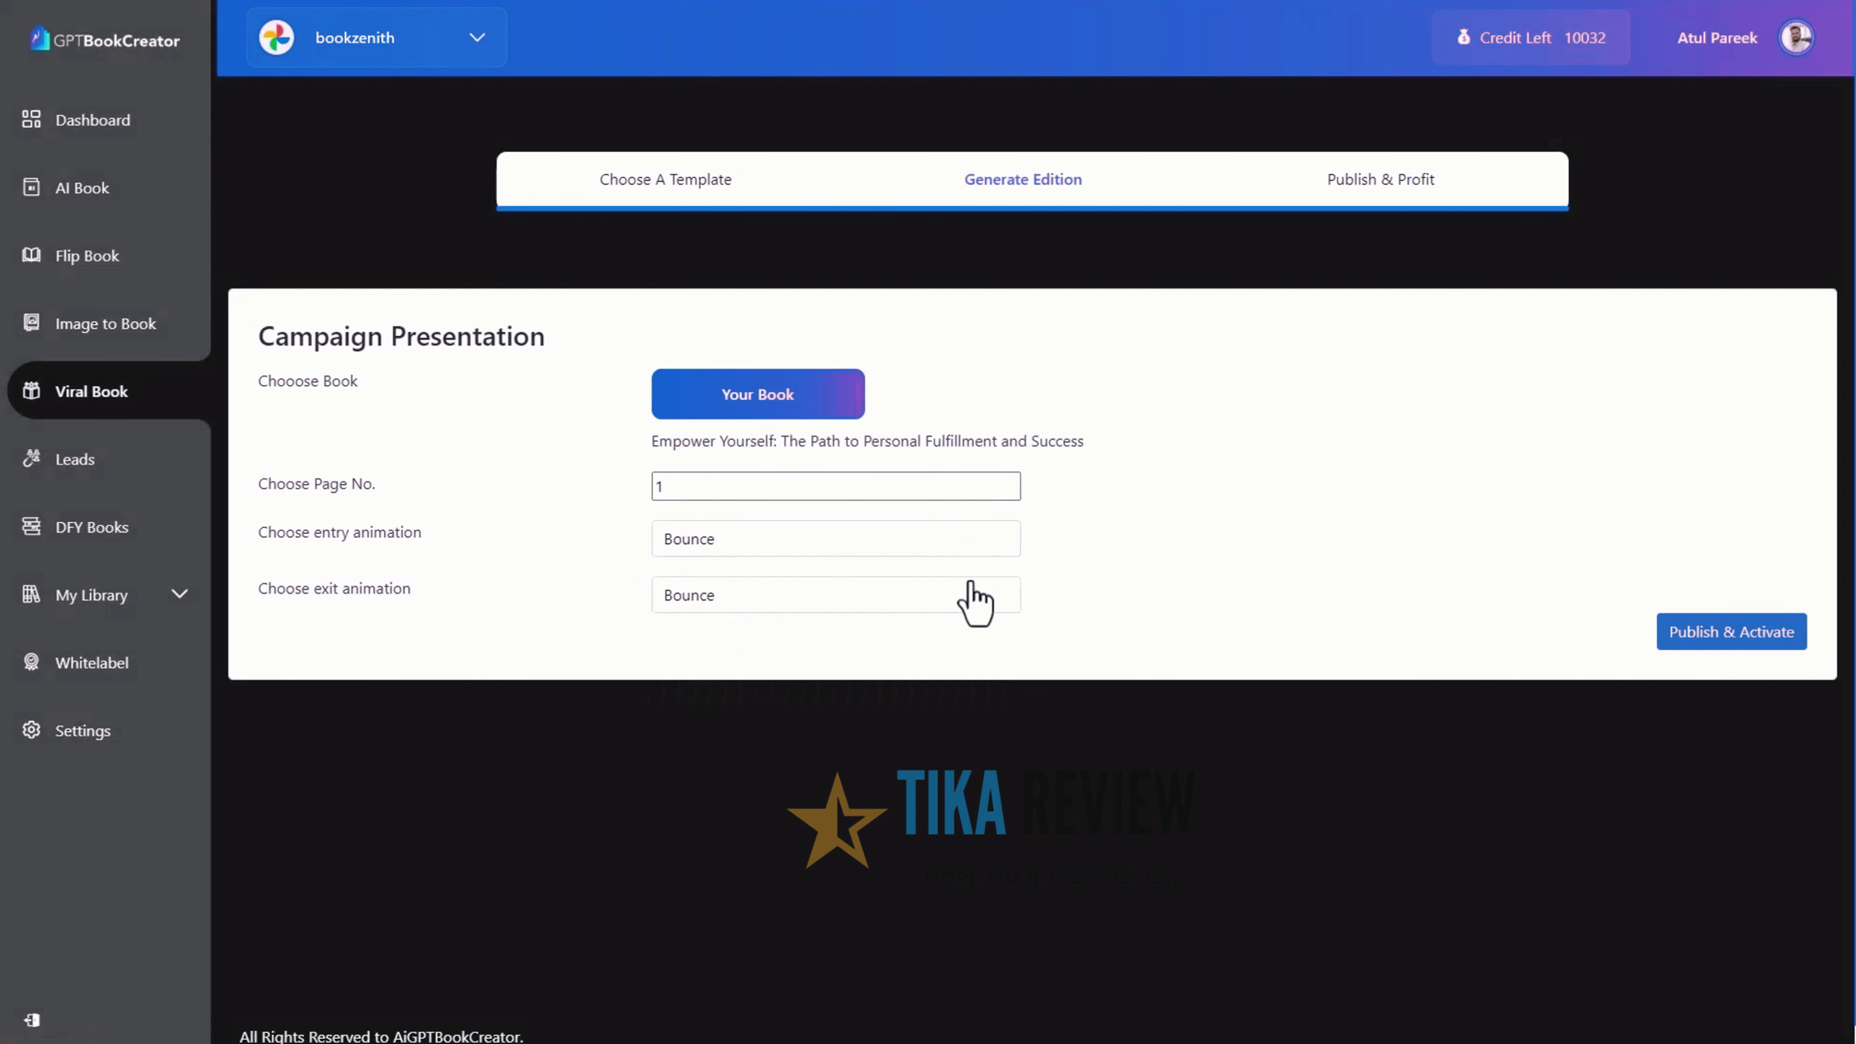
click(978, 605)
click(978, 605)
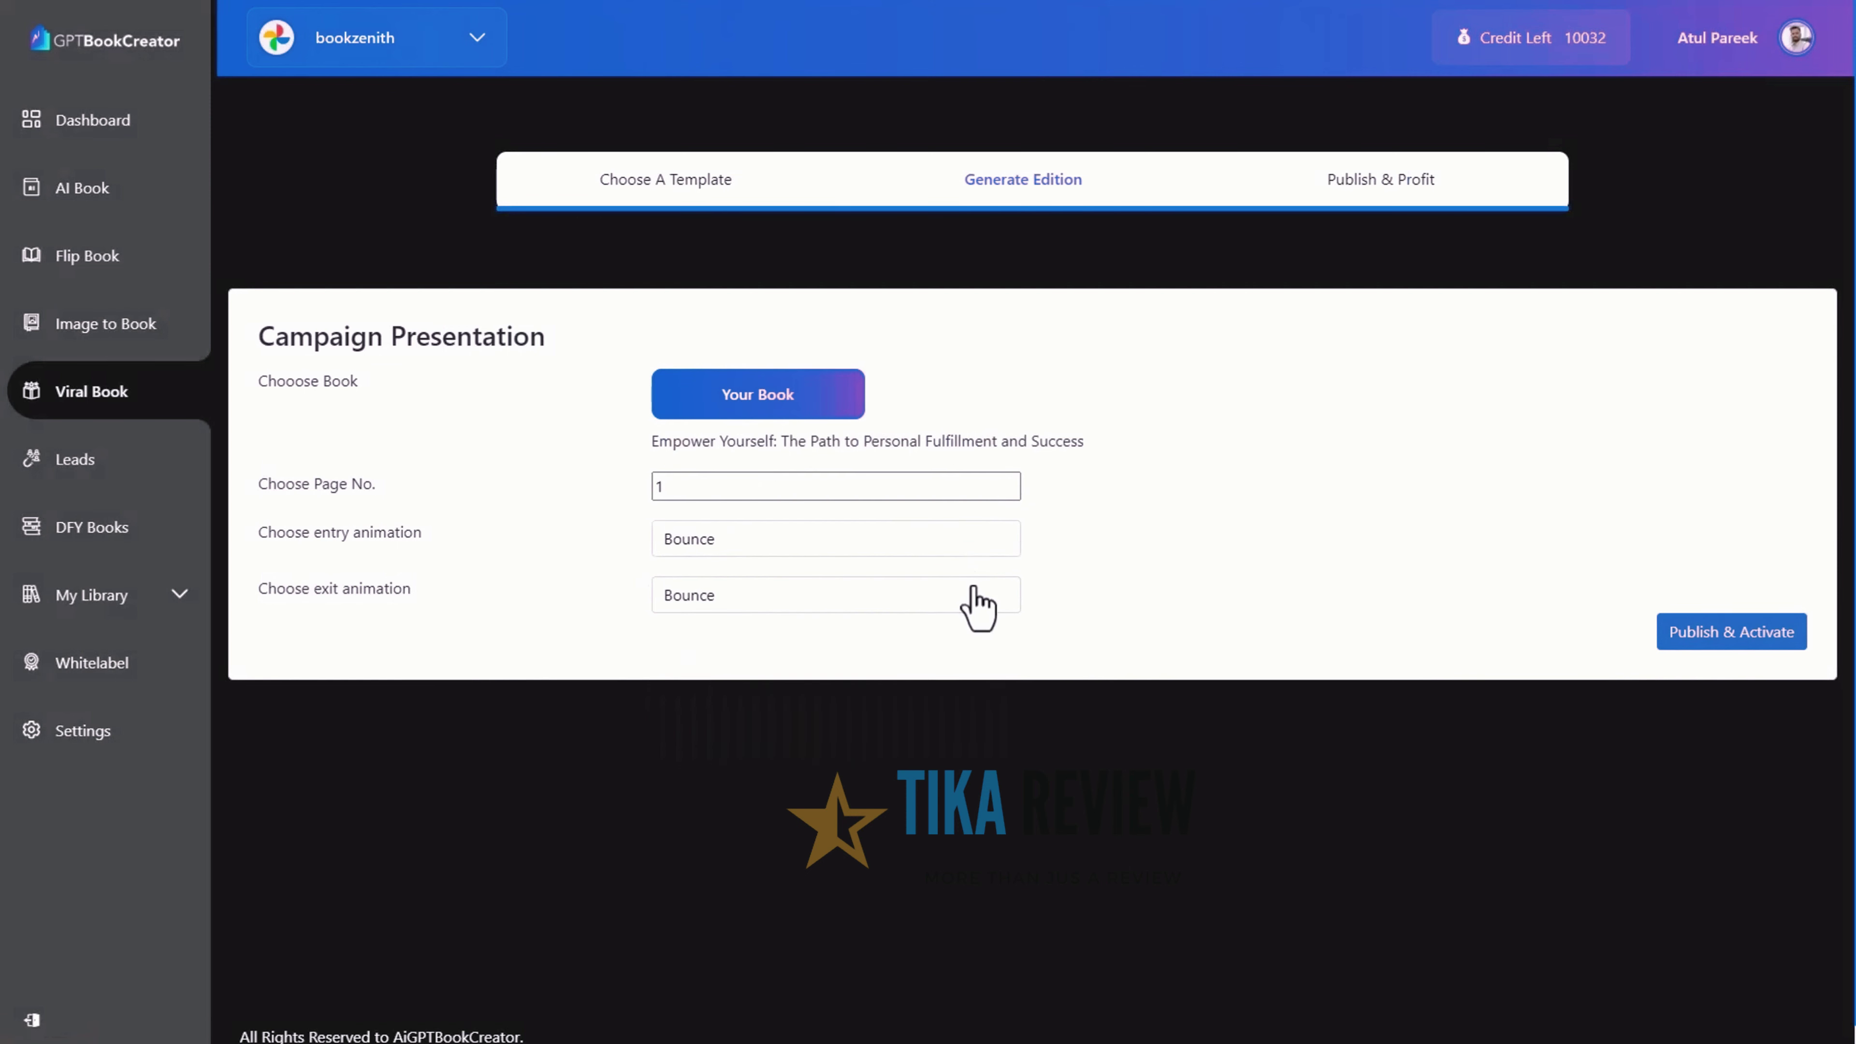
Publish and activate the campaign, then page through the book to where the popup appears
click(1726, 633)
click(1325, 584)
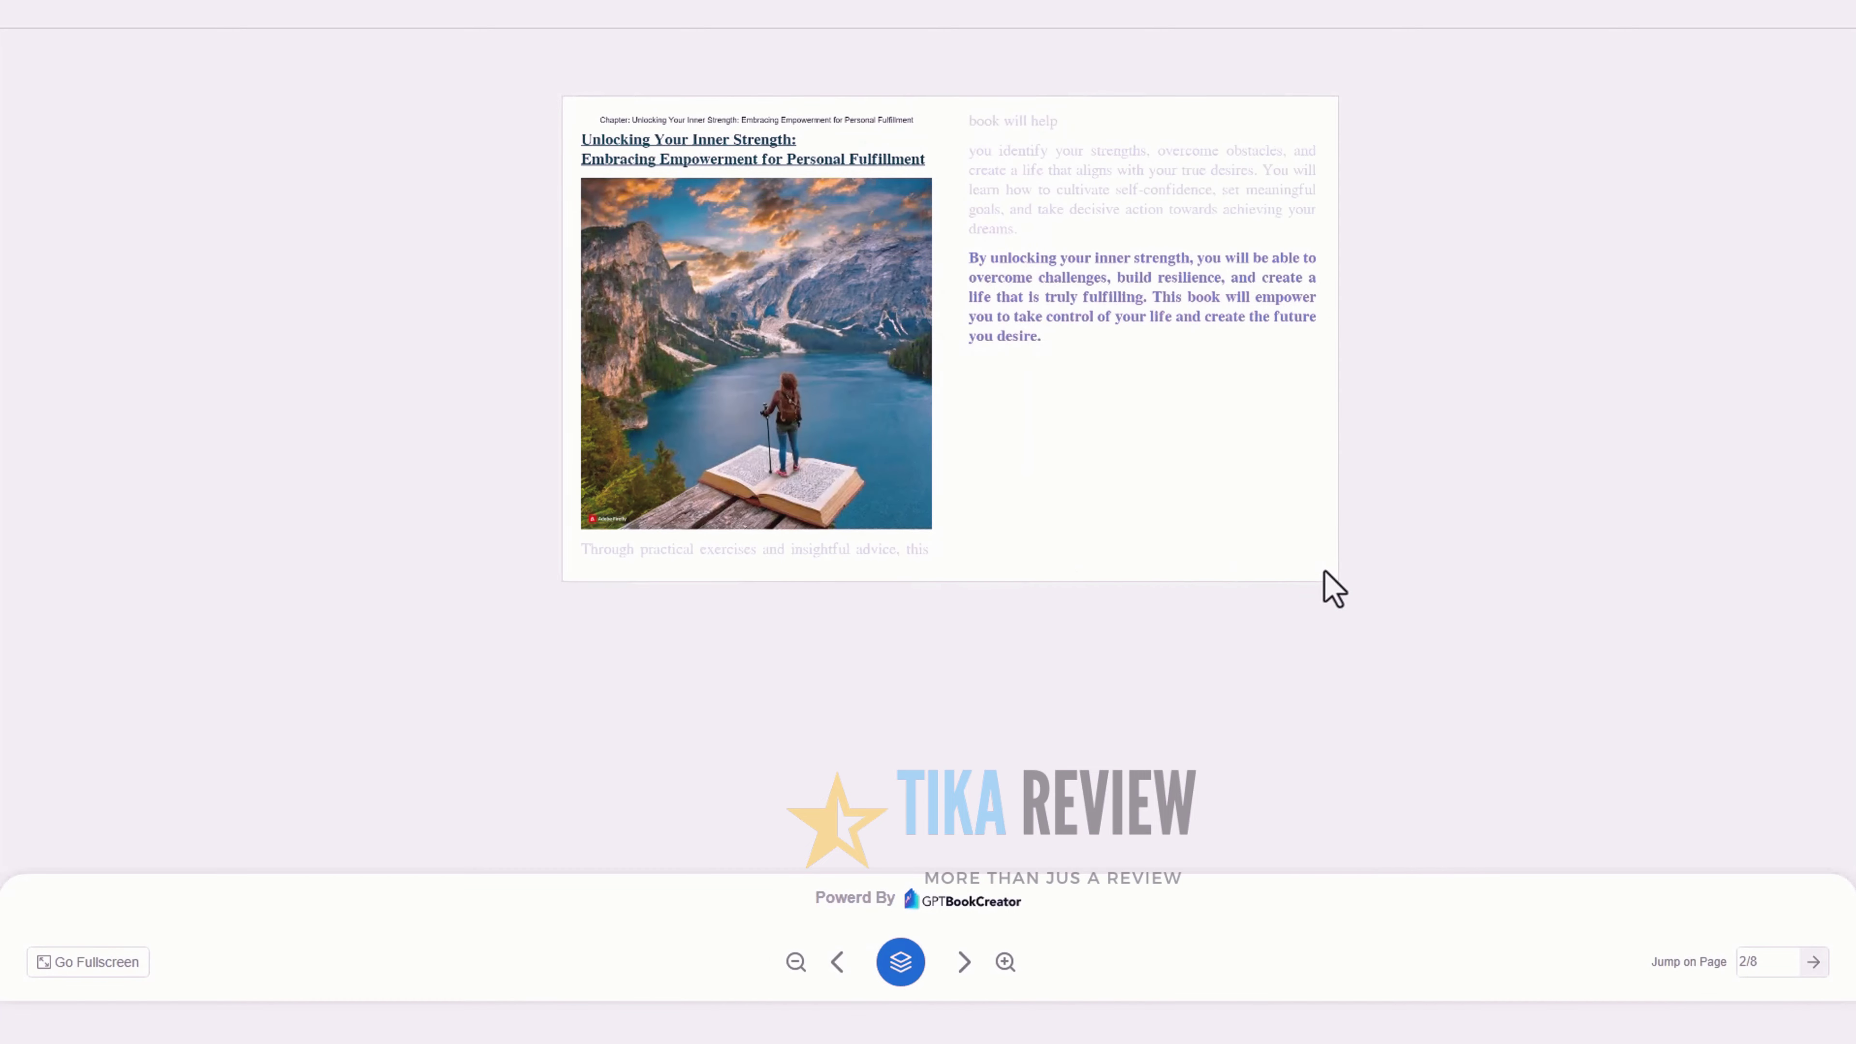
click(1325, 585)
click(1324, 572)
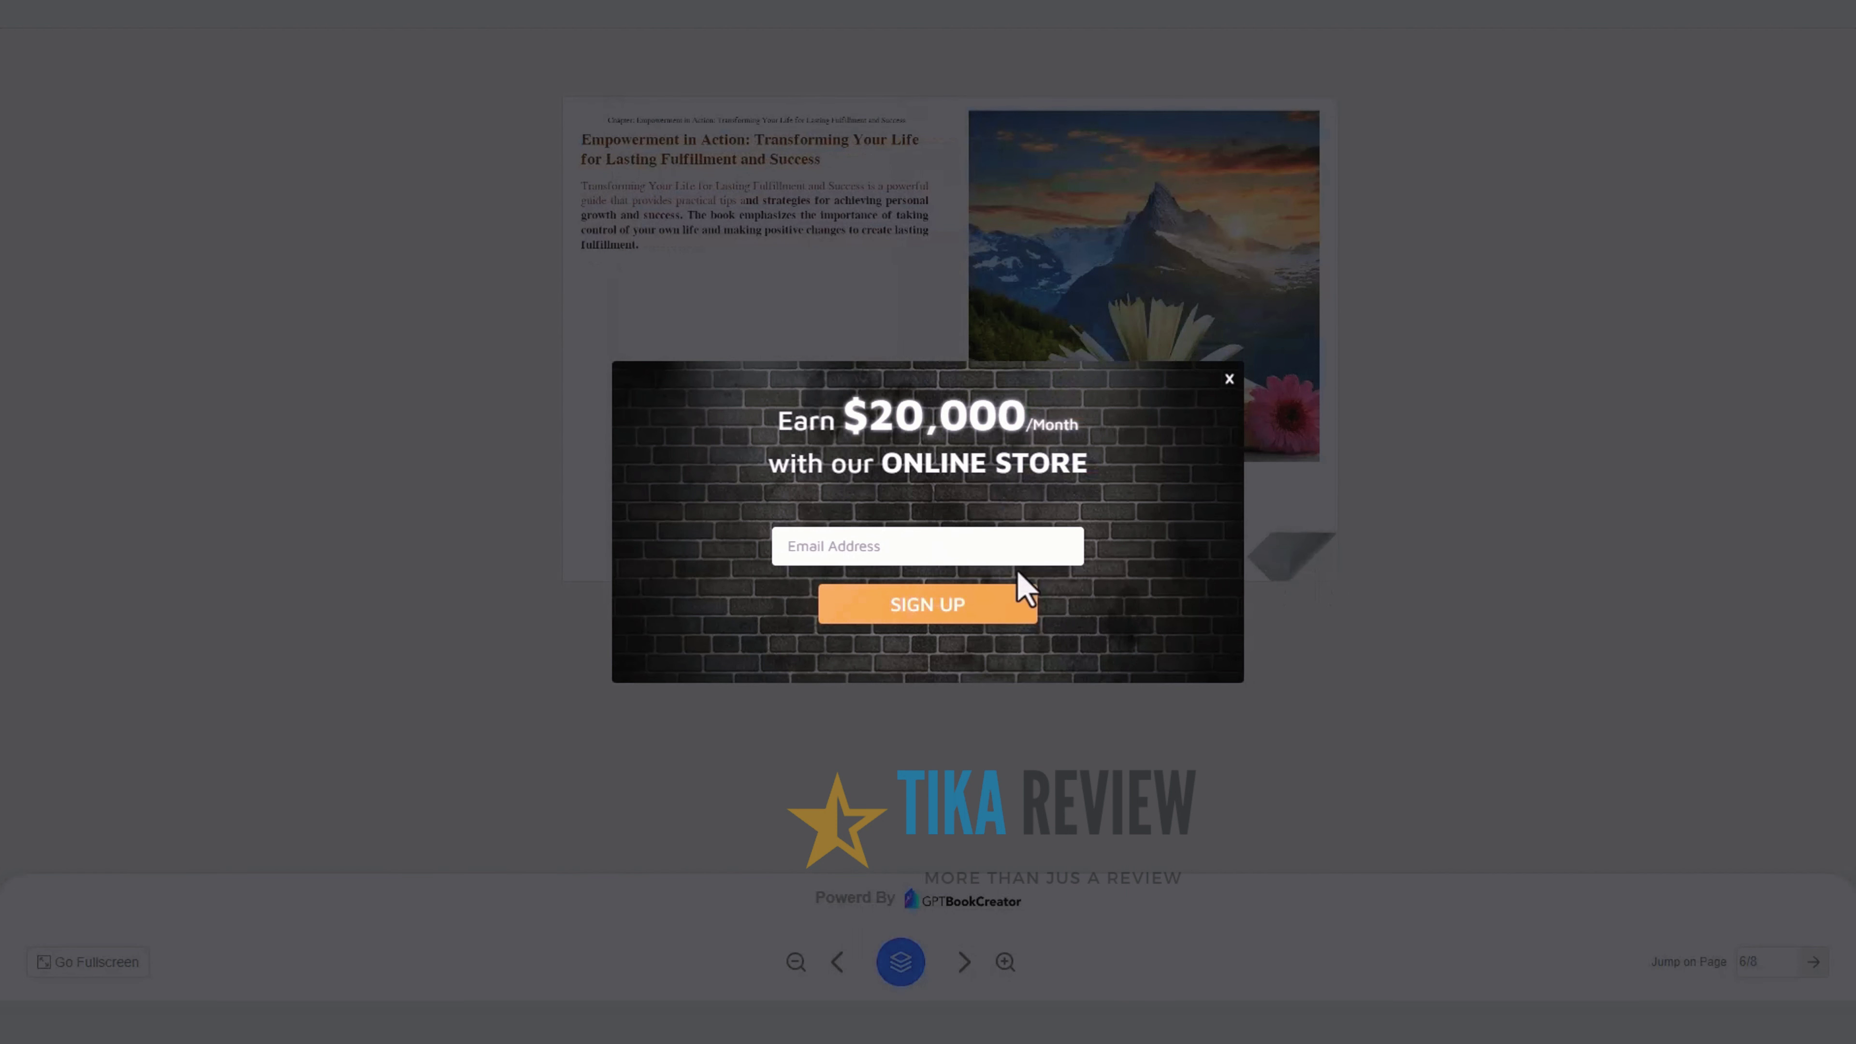
Paste a test e-mail address into the popup's sign-up field
click(972, 554)
key(ctrl+v)
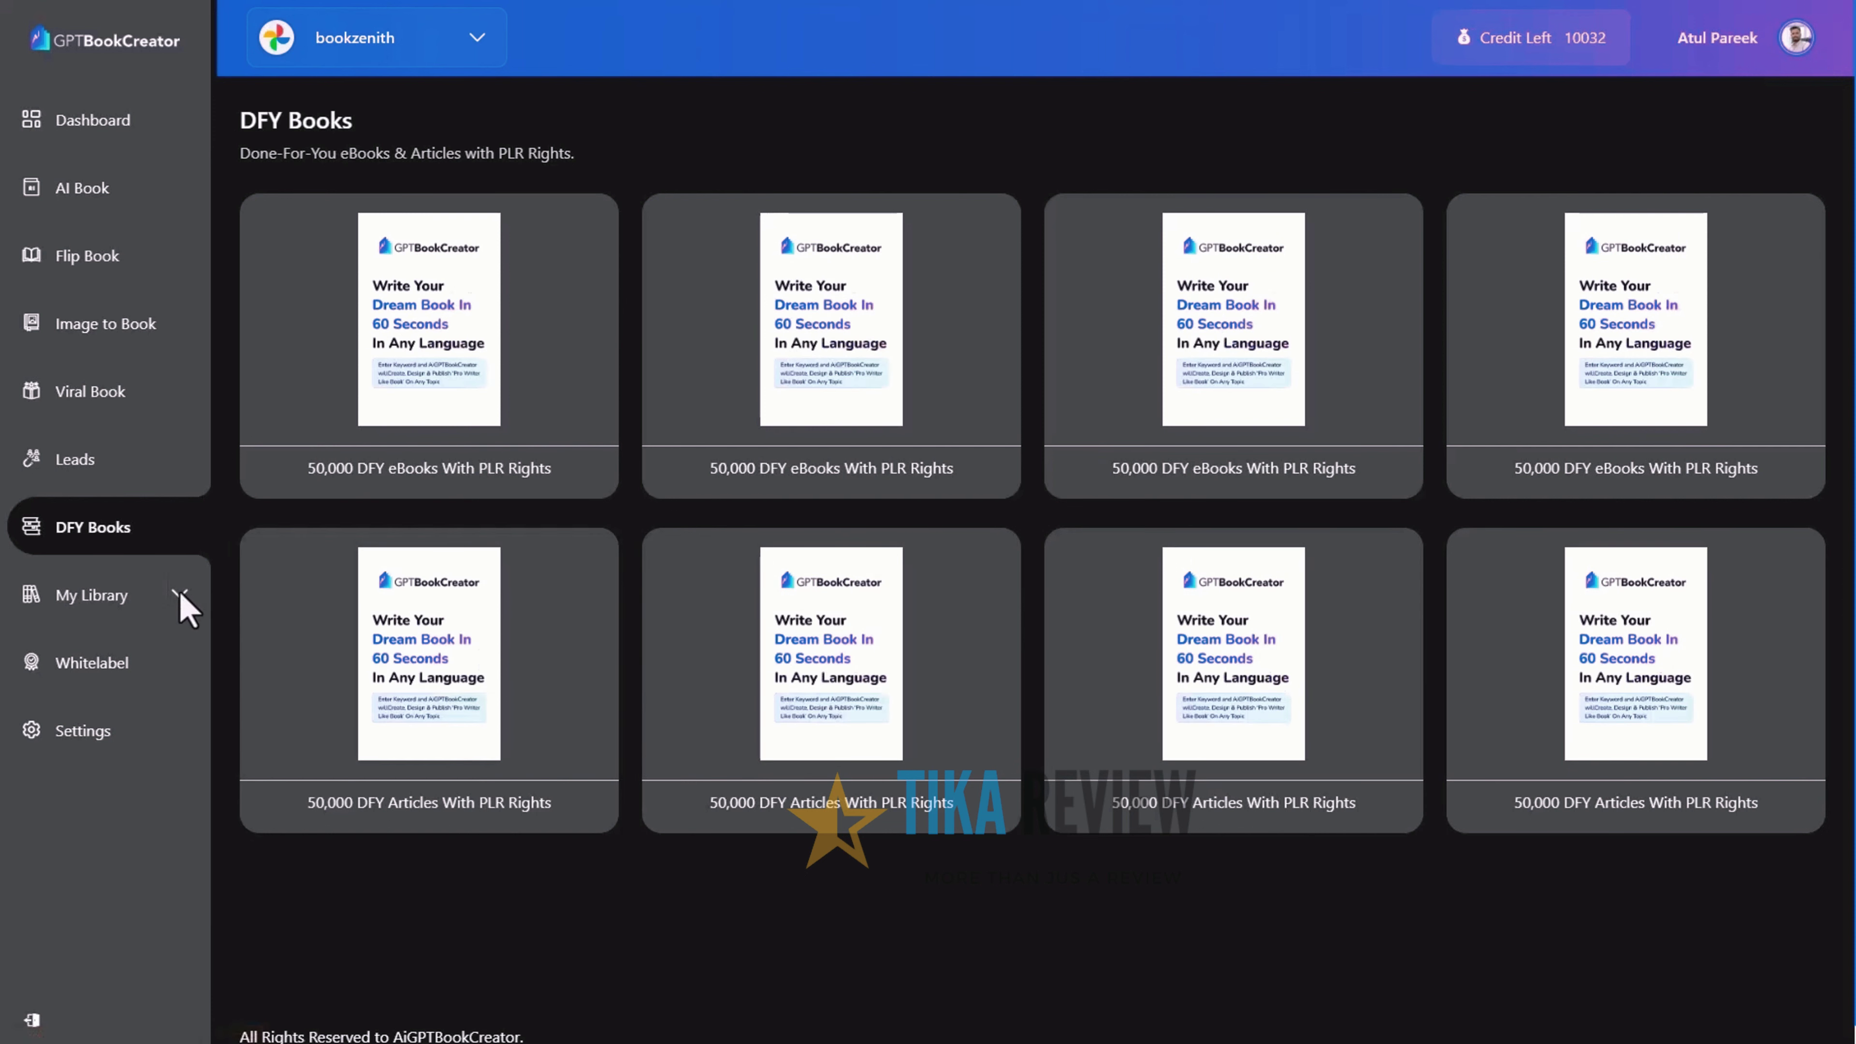
Browse the stock media library and show the Robot image results
click(187, 608)
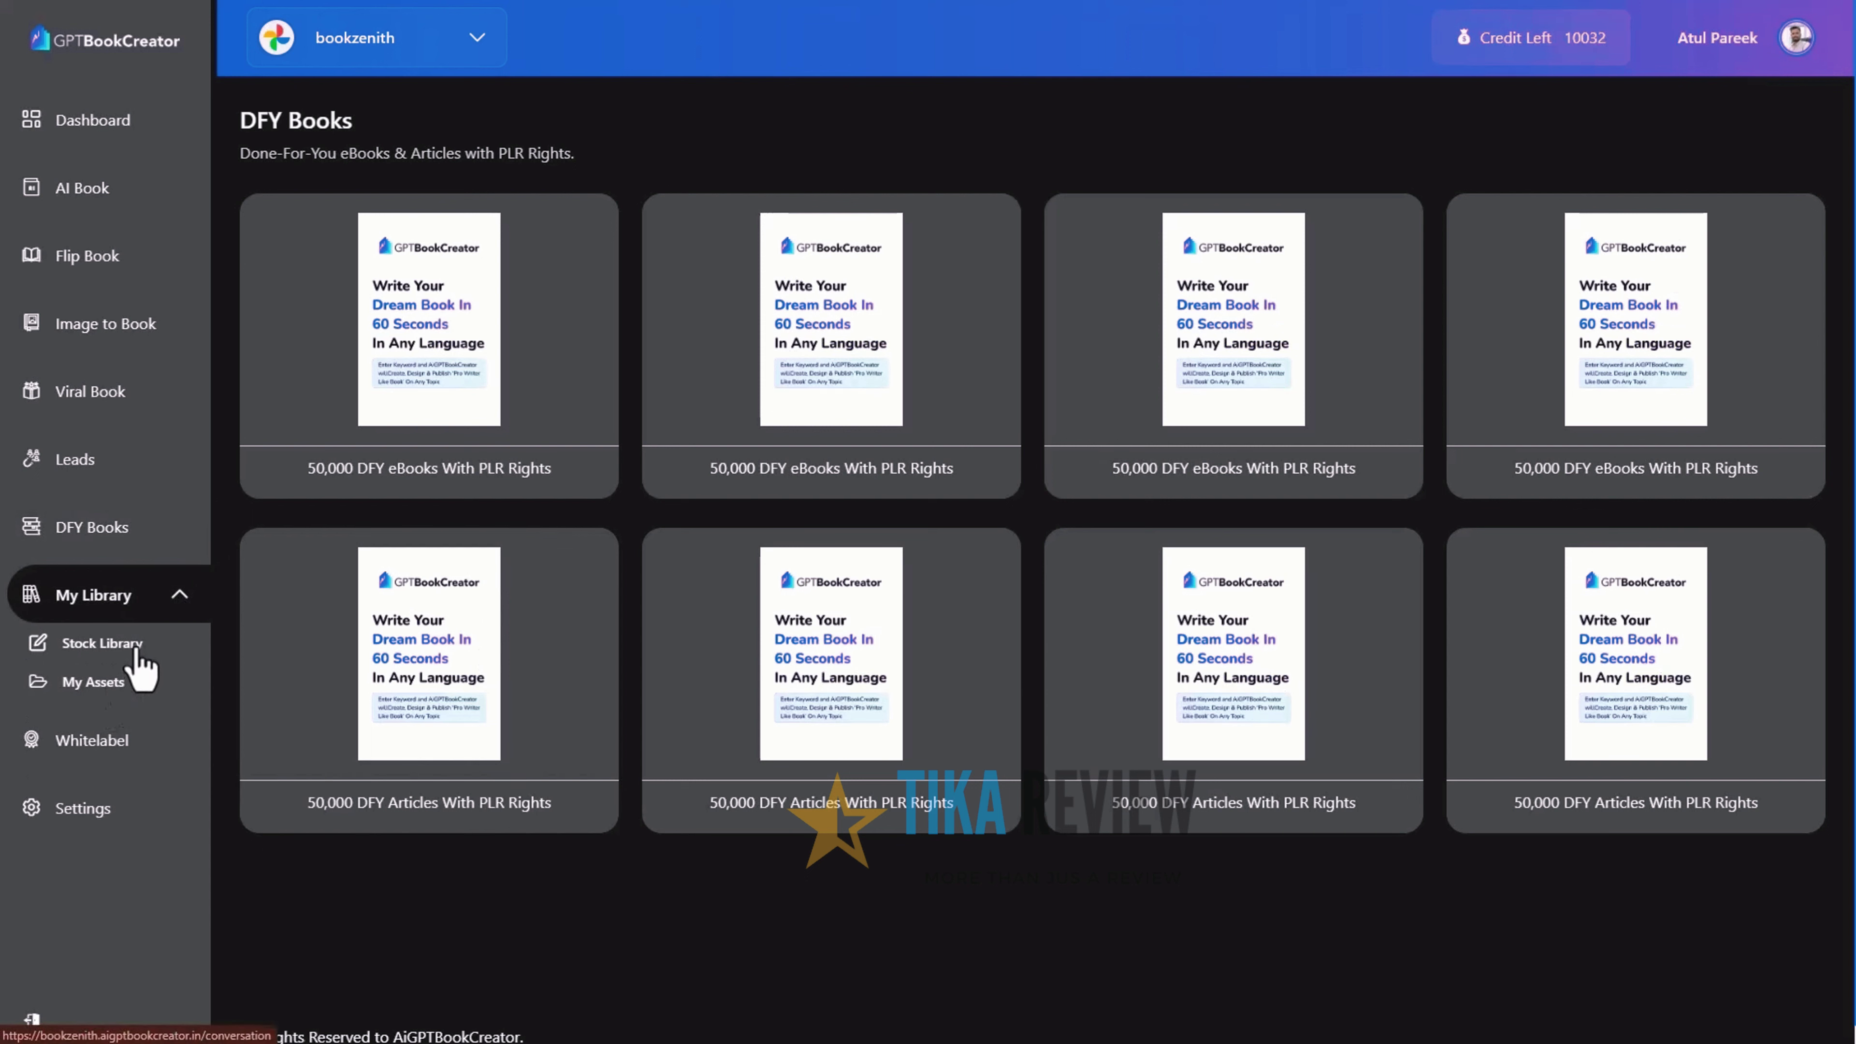
click(157, 648)
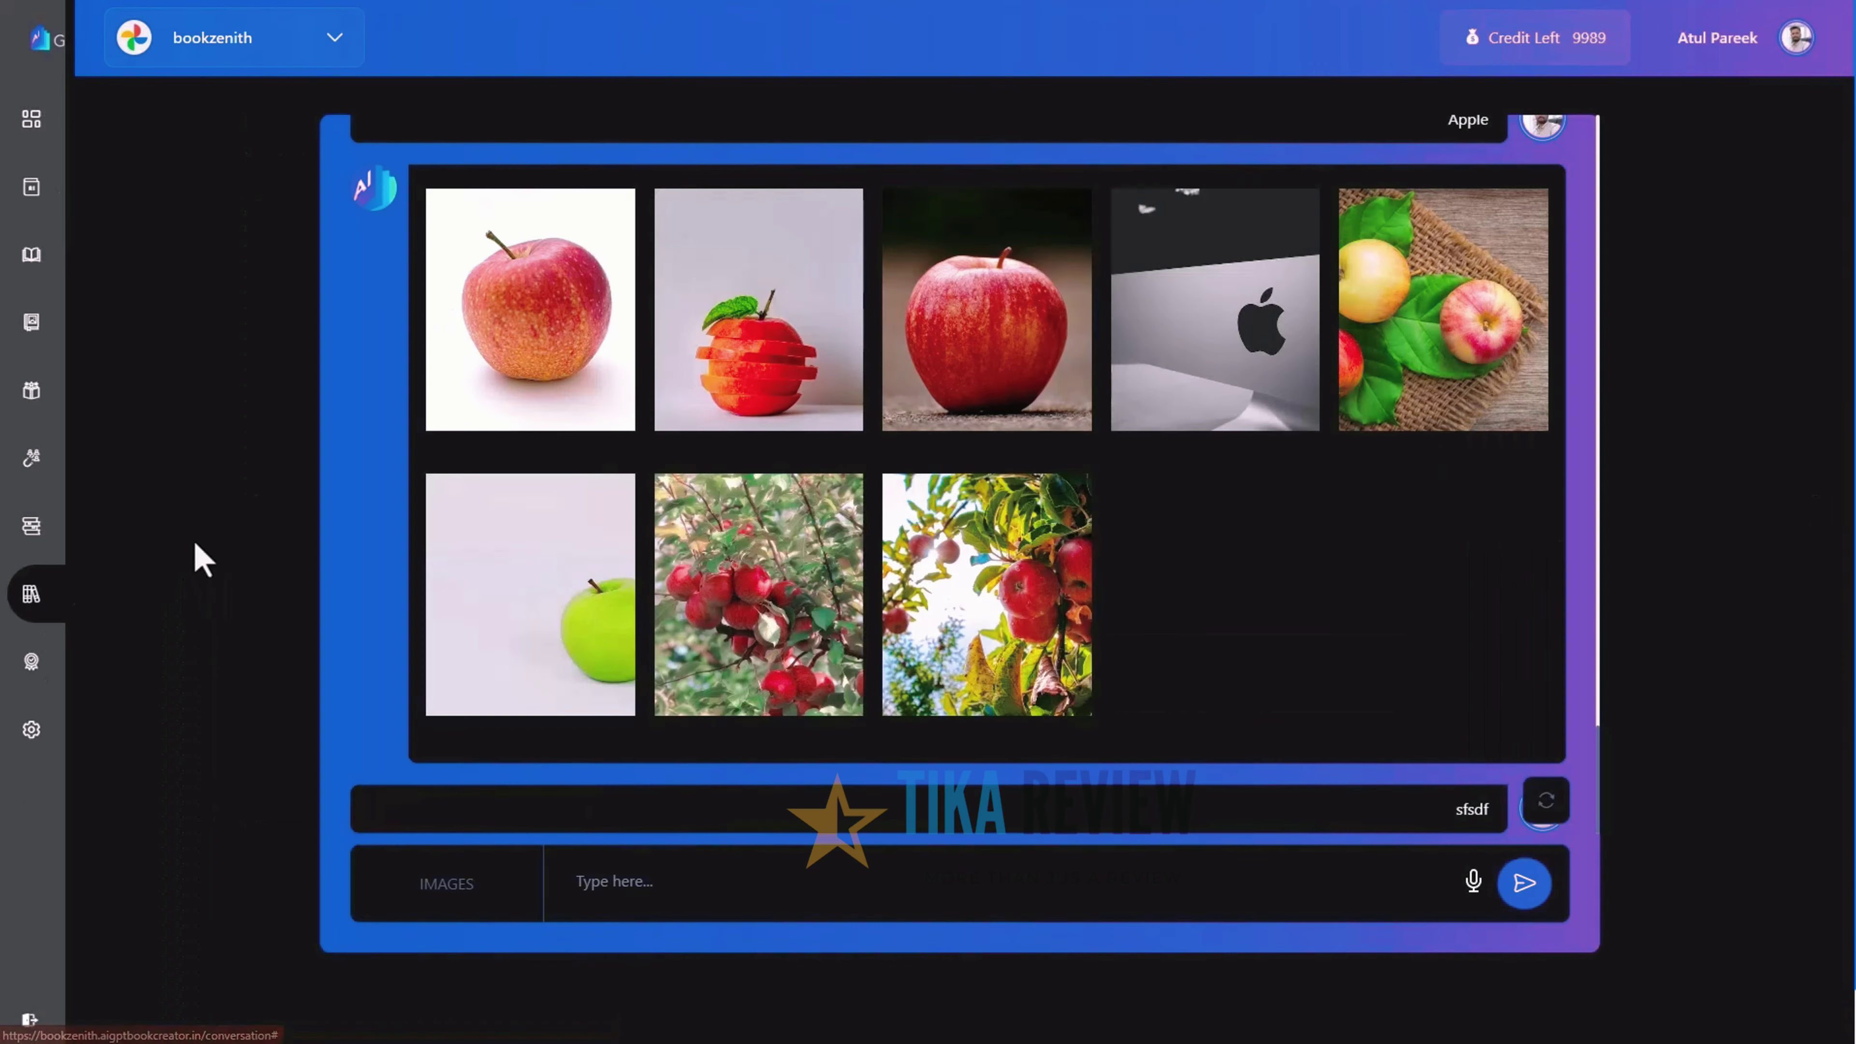
click(442, 883)
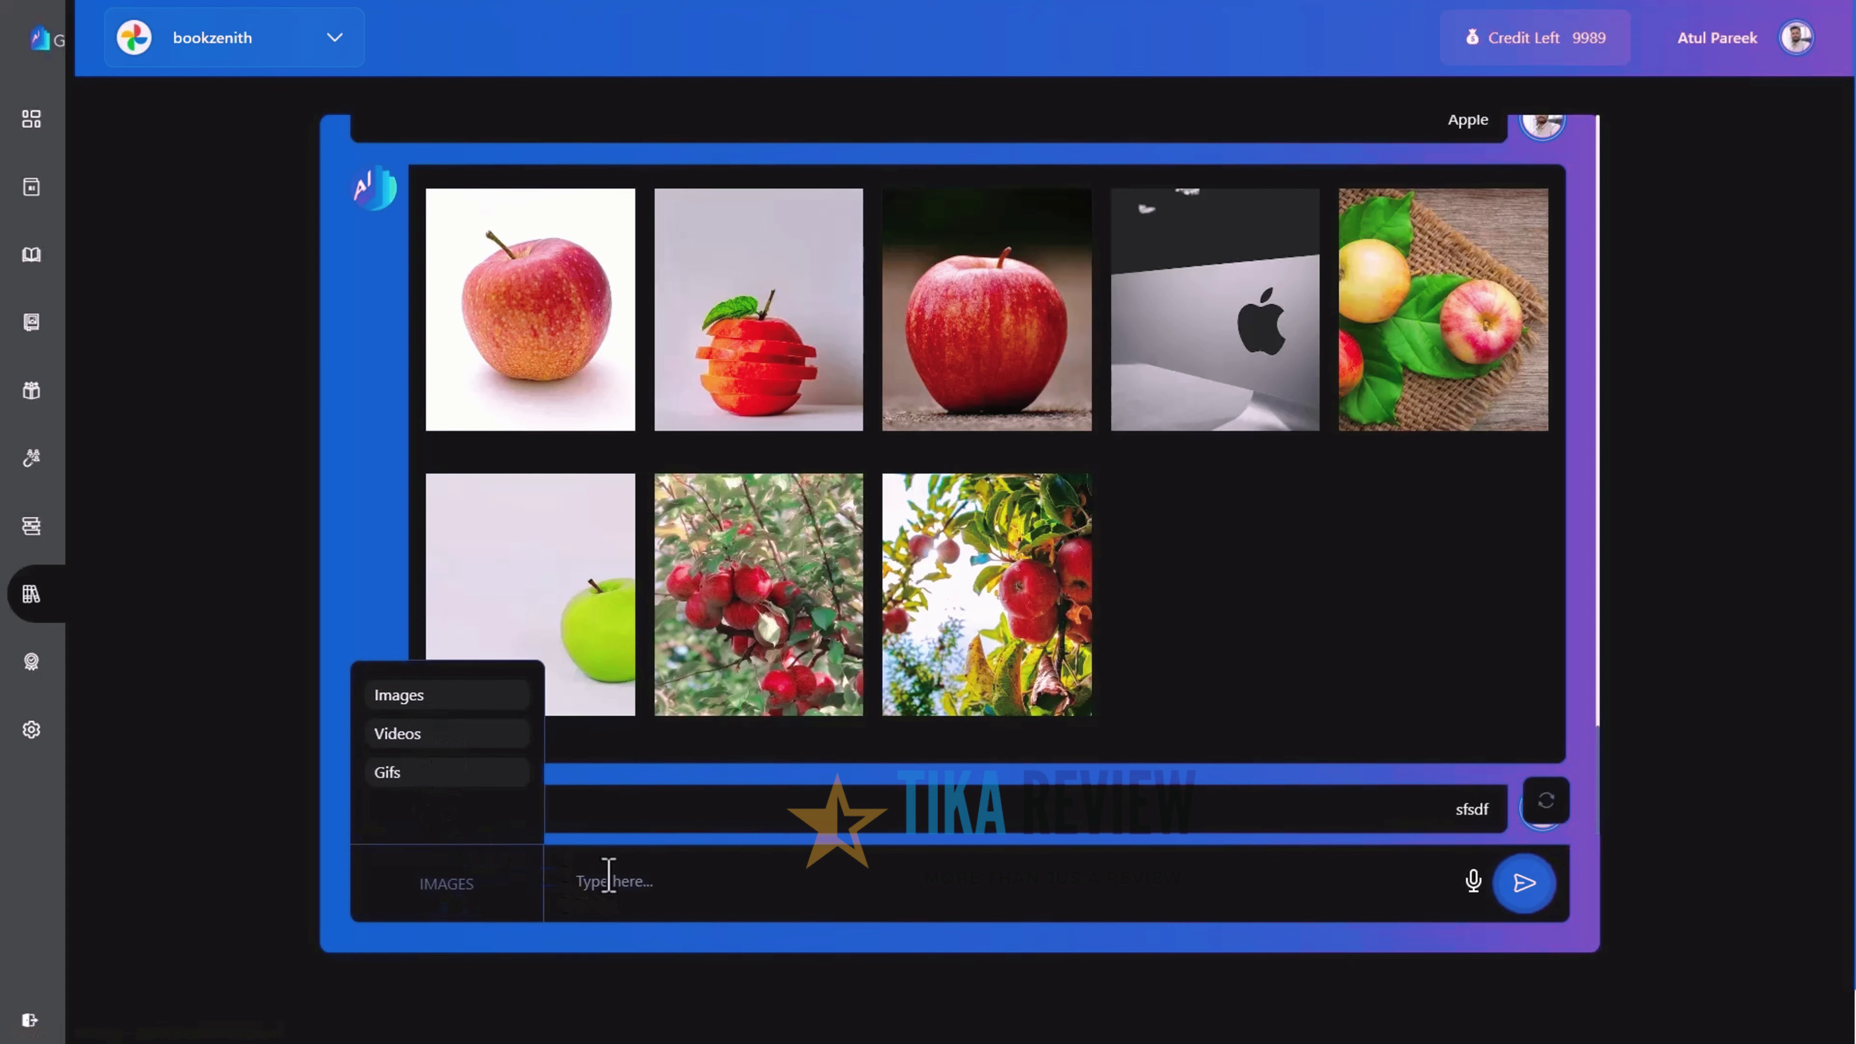
click(30, 594)
Open the Work Done New Folder to view its video, then go to WhiteLabel settings
click(36, 686)
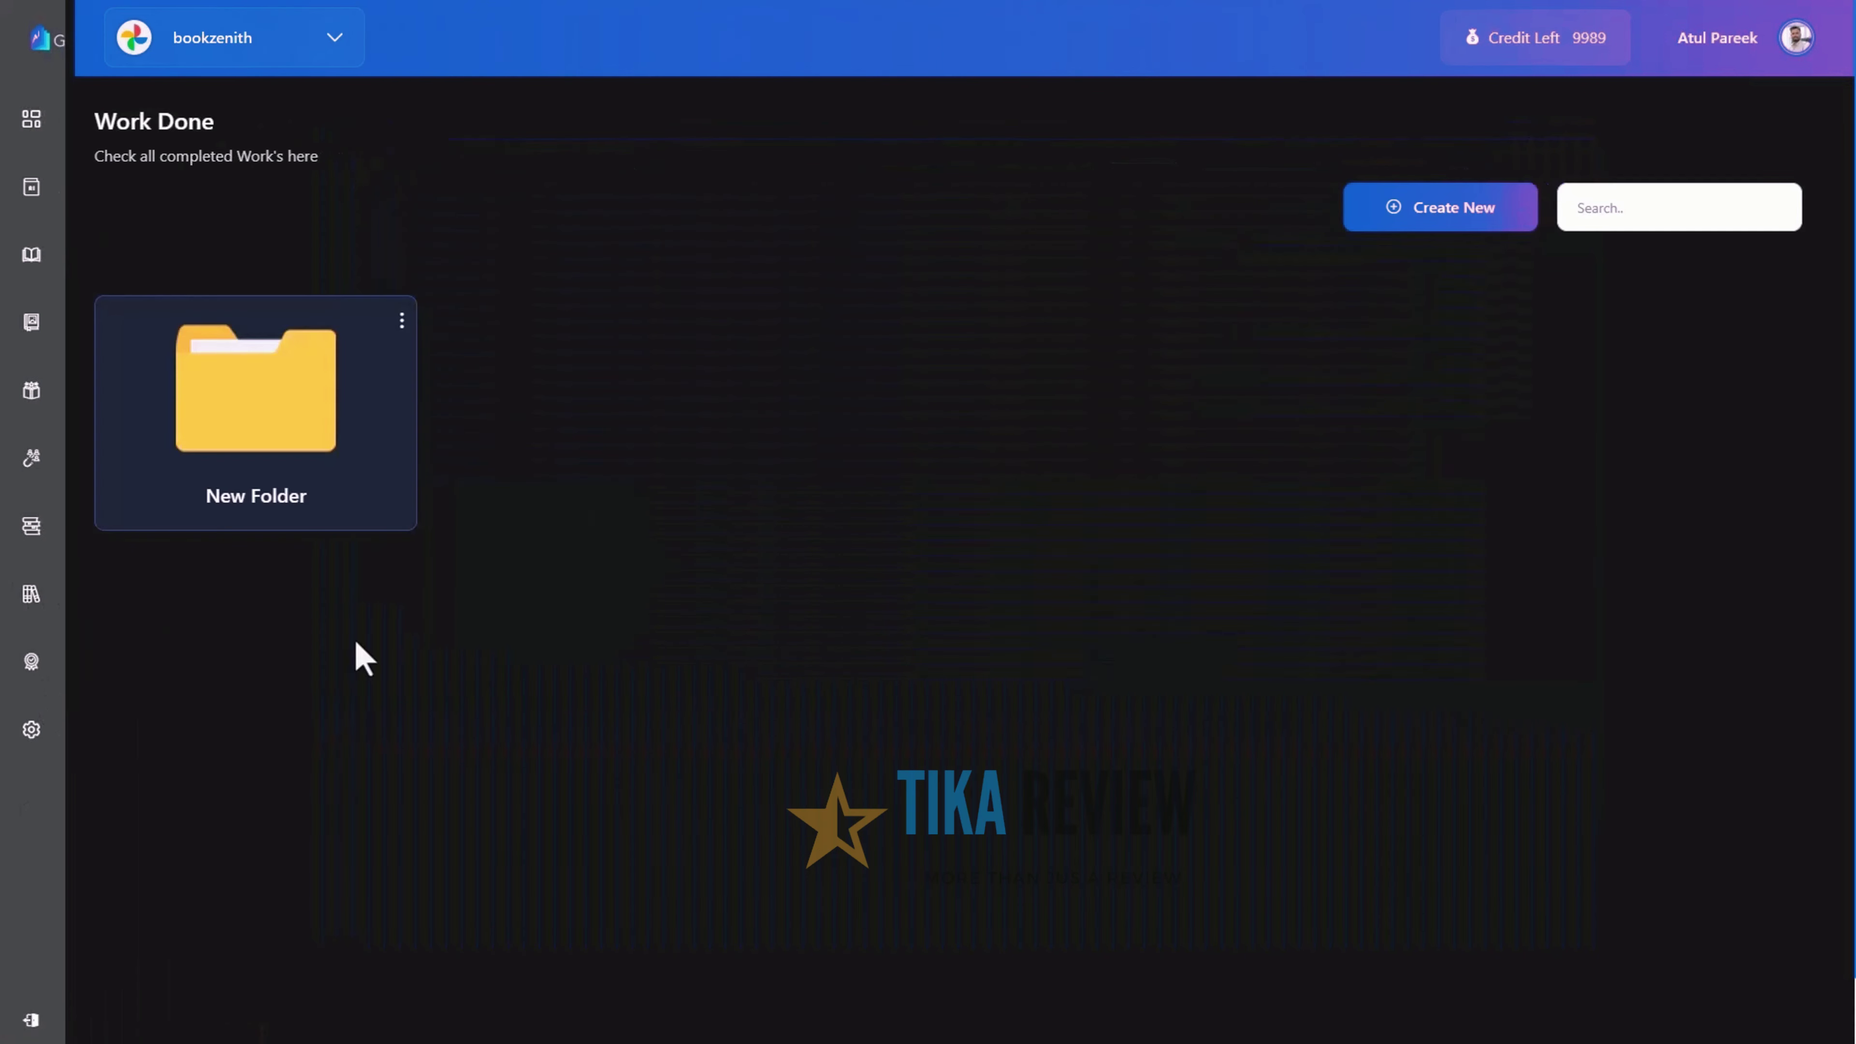
click(289, 425)
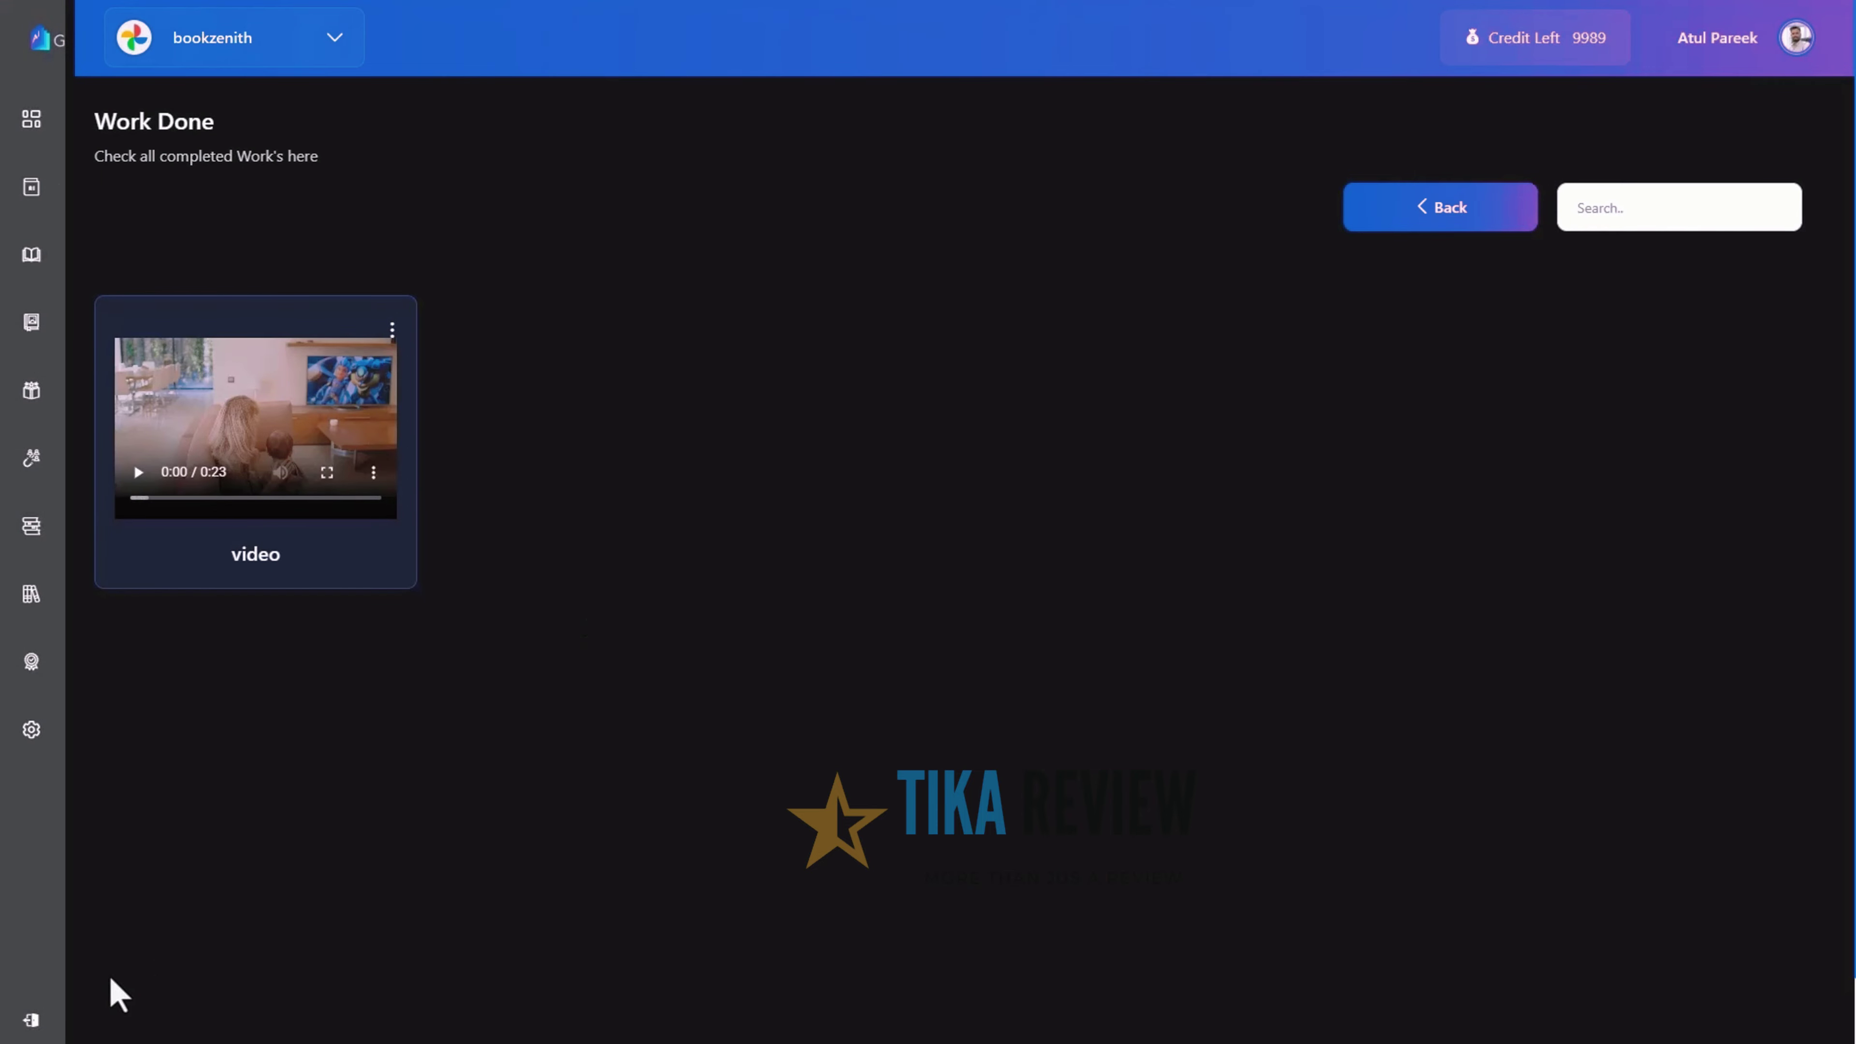
click(109, 663)
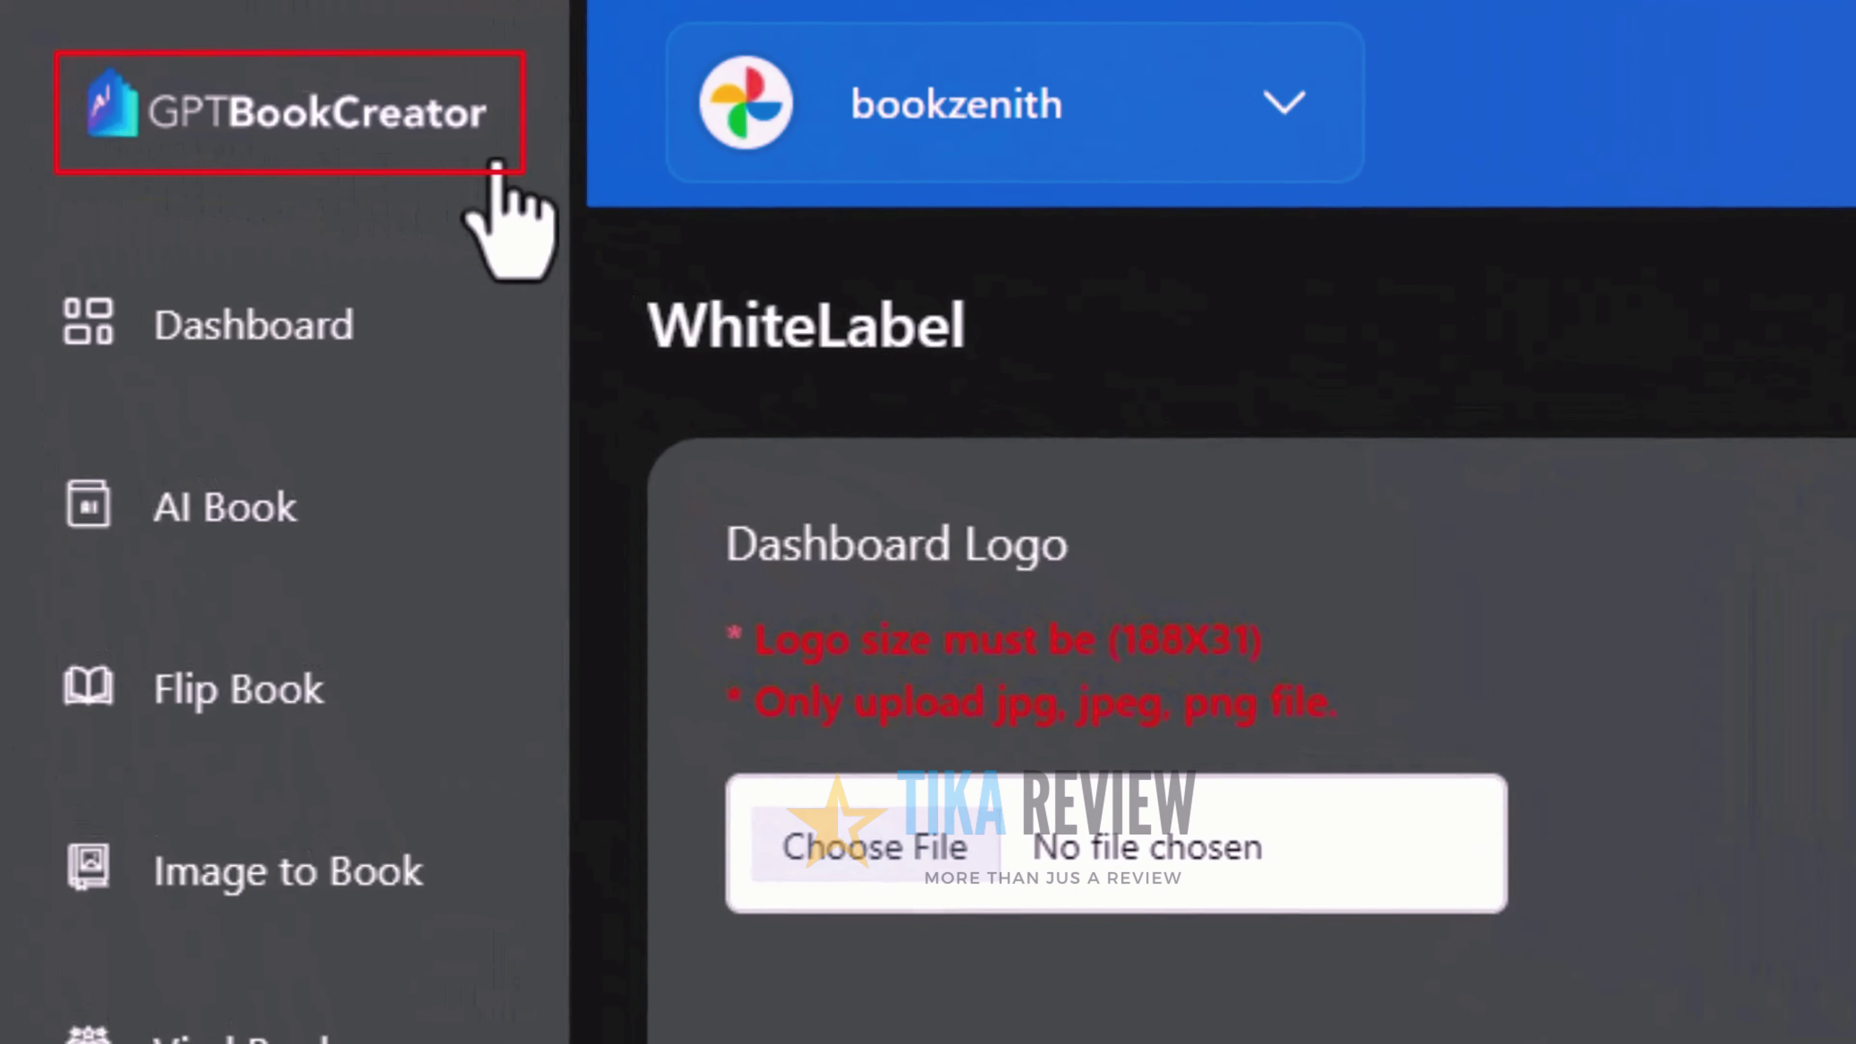
Upload logo Aigpt.png as the dashboard logo and logo.png as the footer logo, then save
click(830, 881)
click(875, 528)
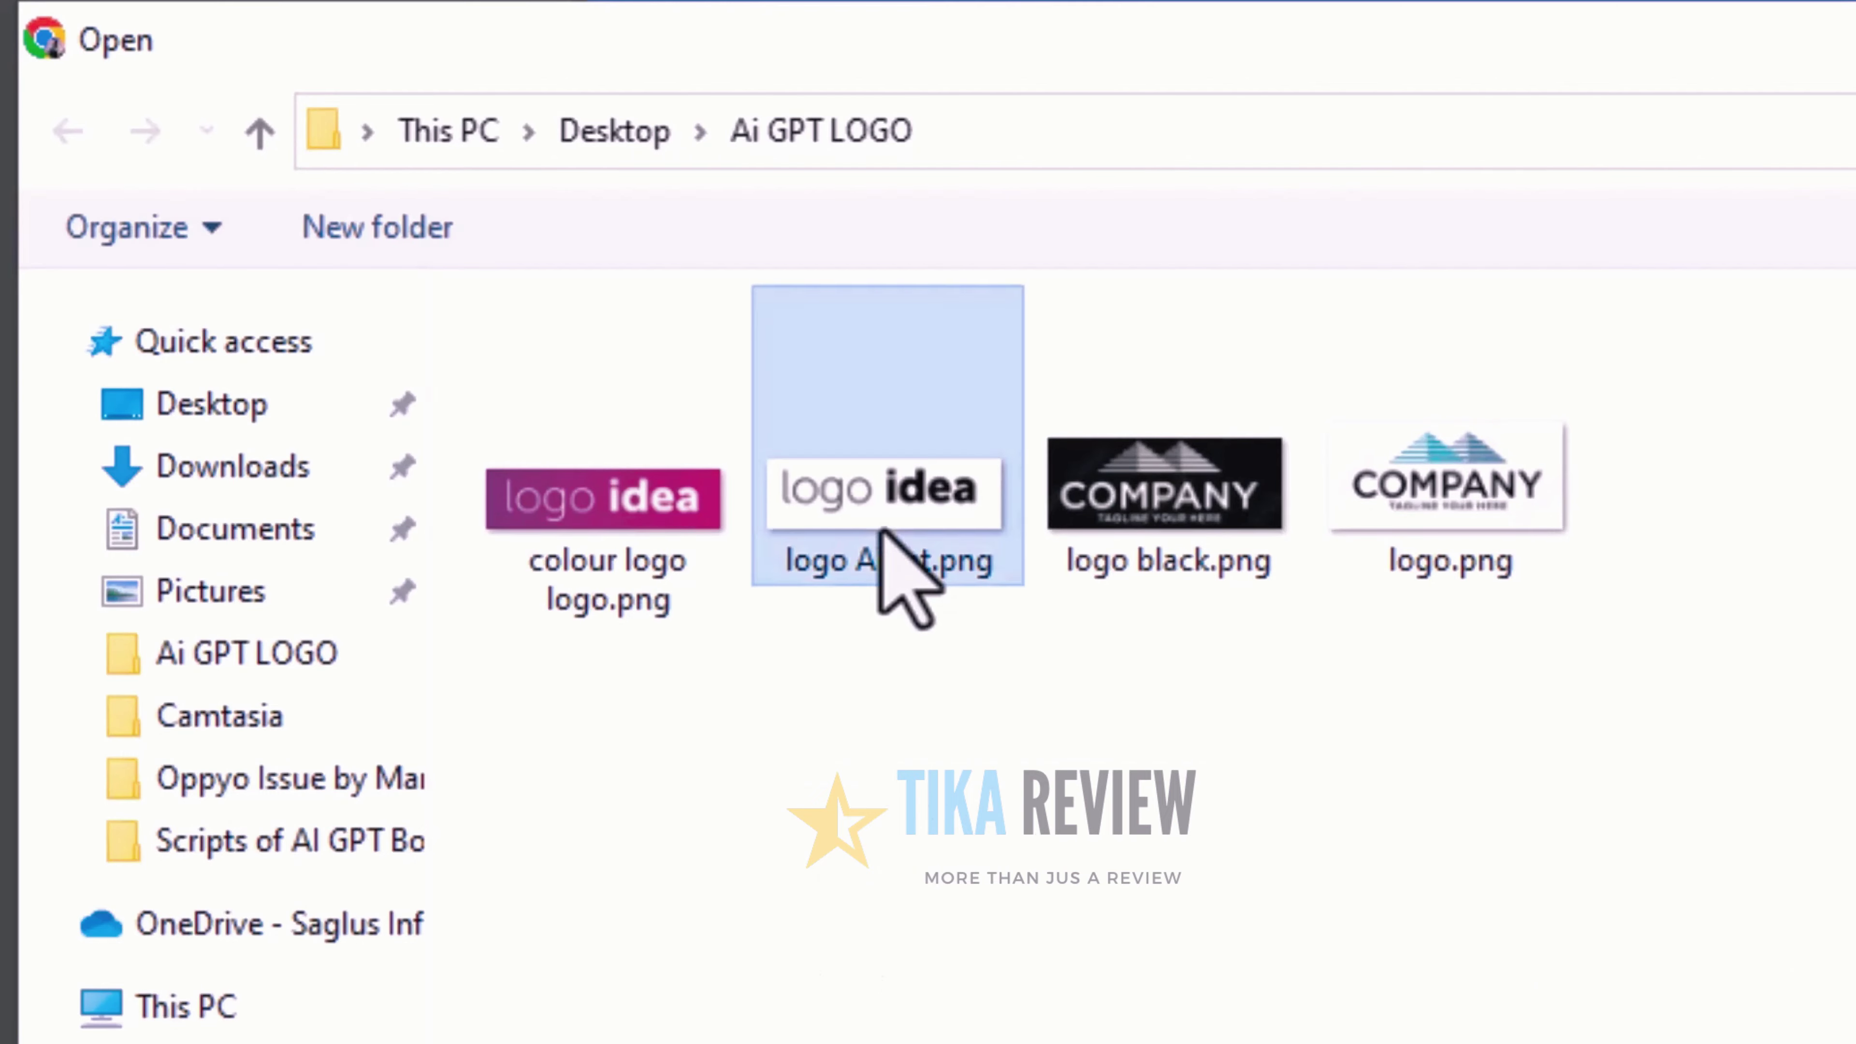
double_click(877, 527)
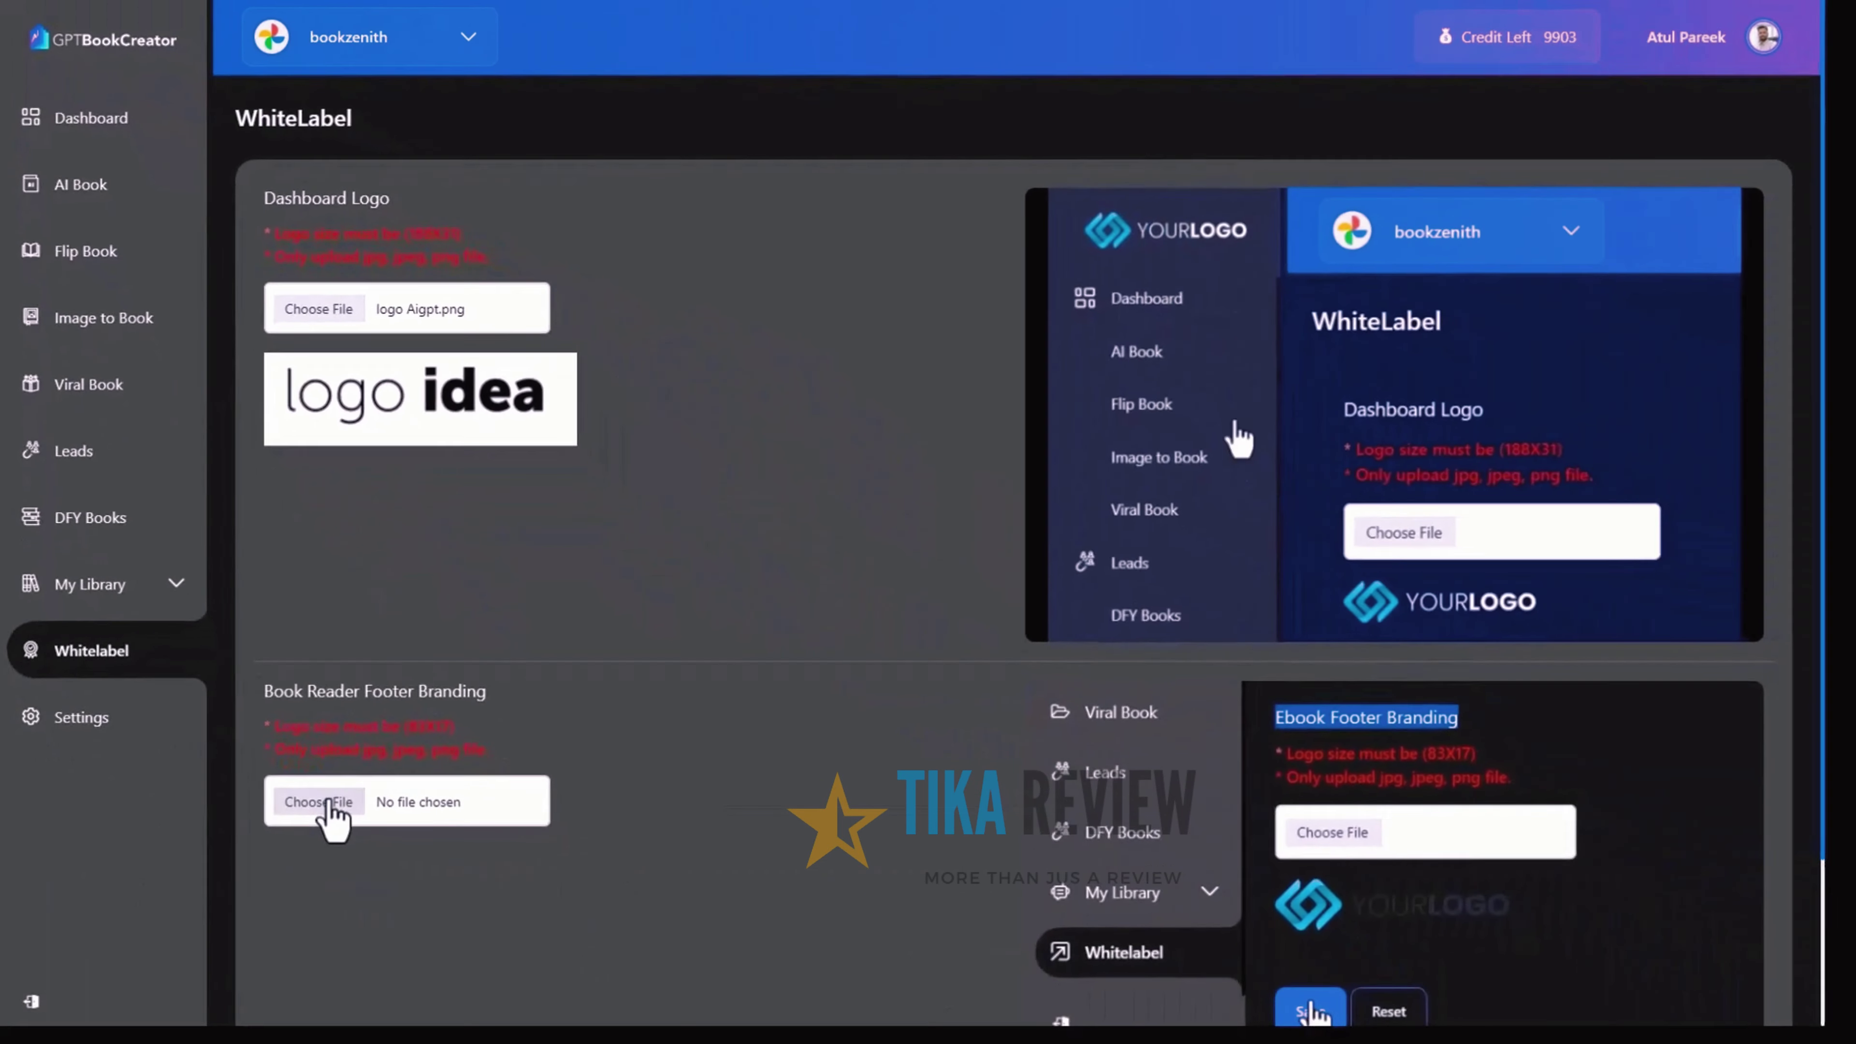
click(326, 799)
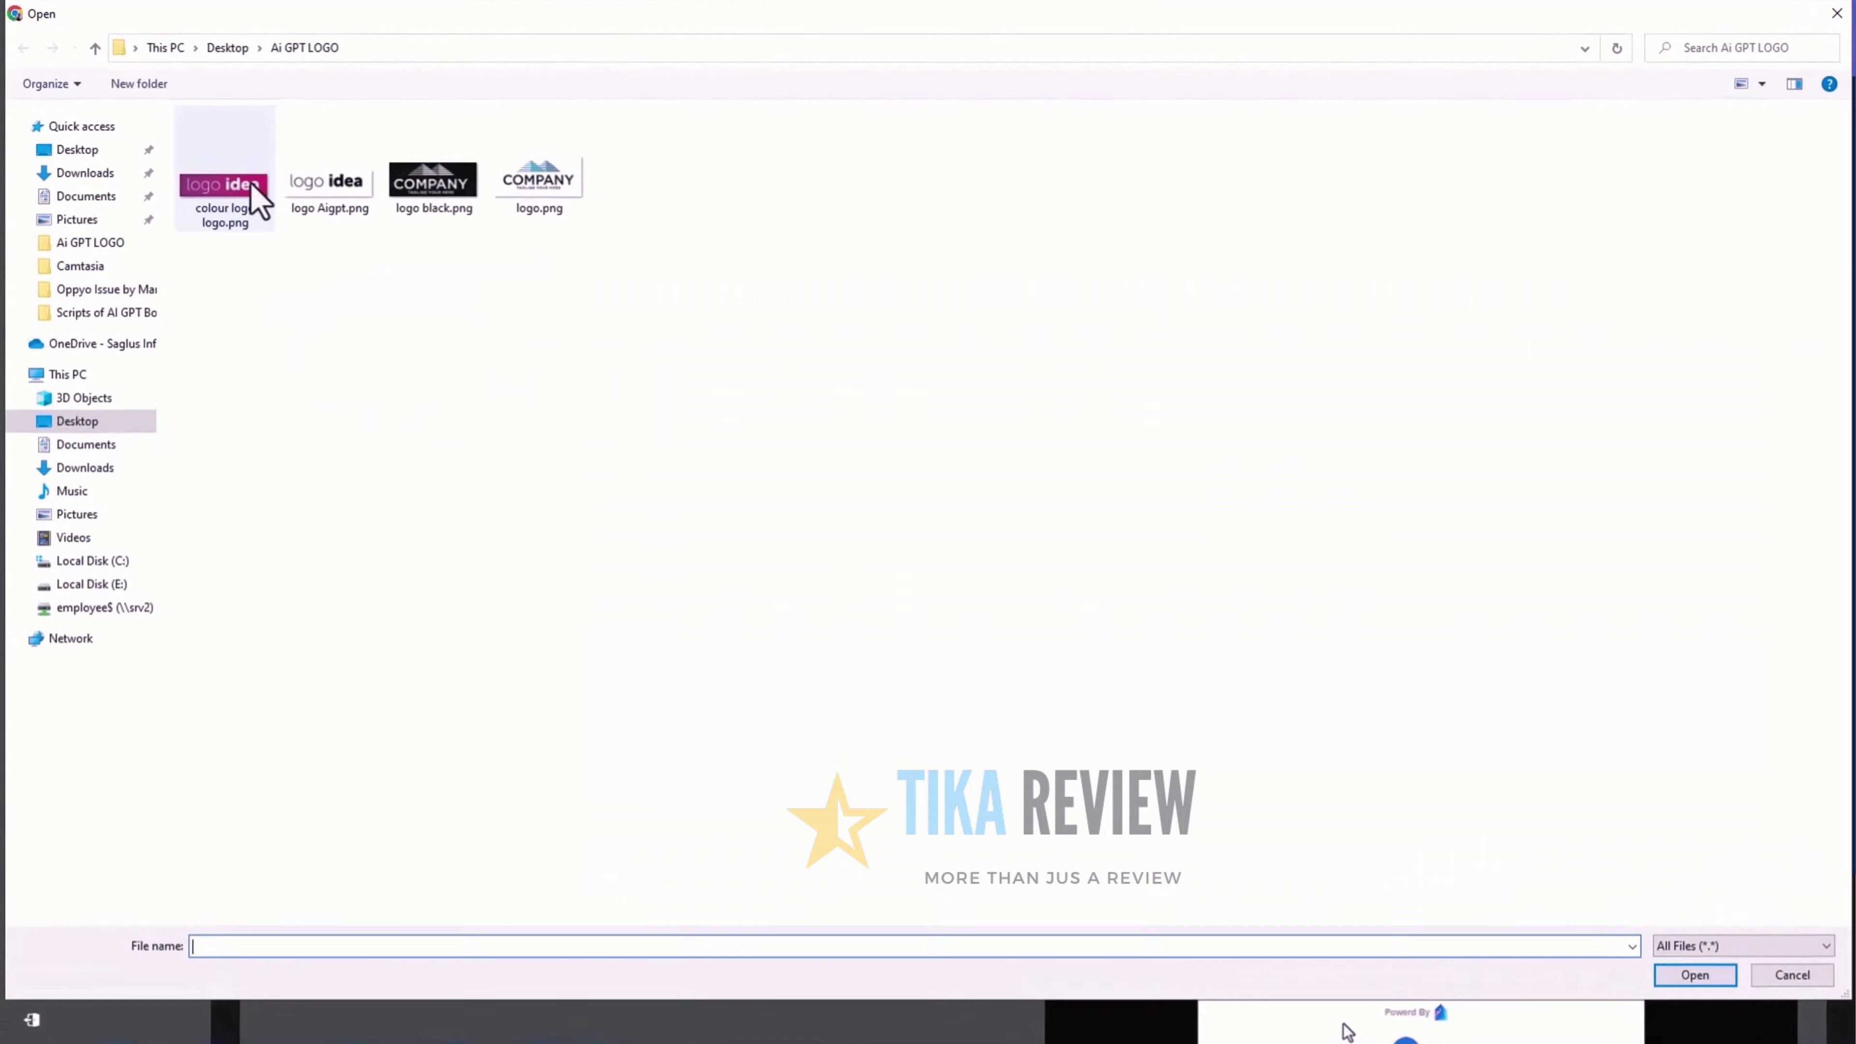
double_click(281, 219)
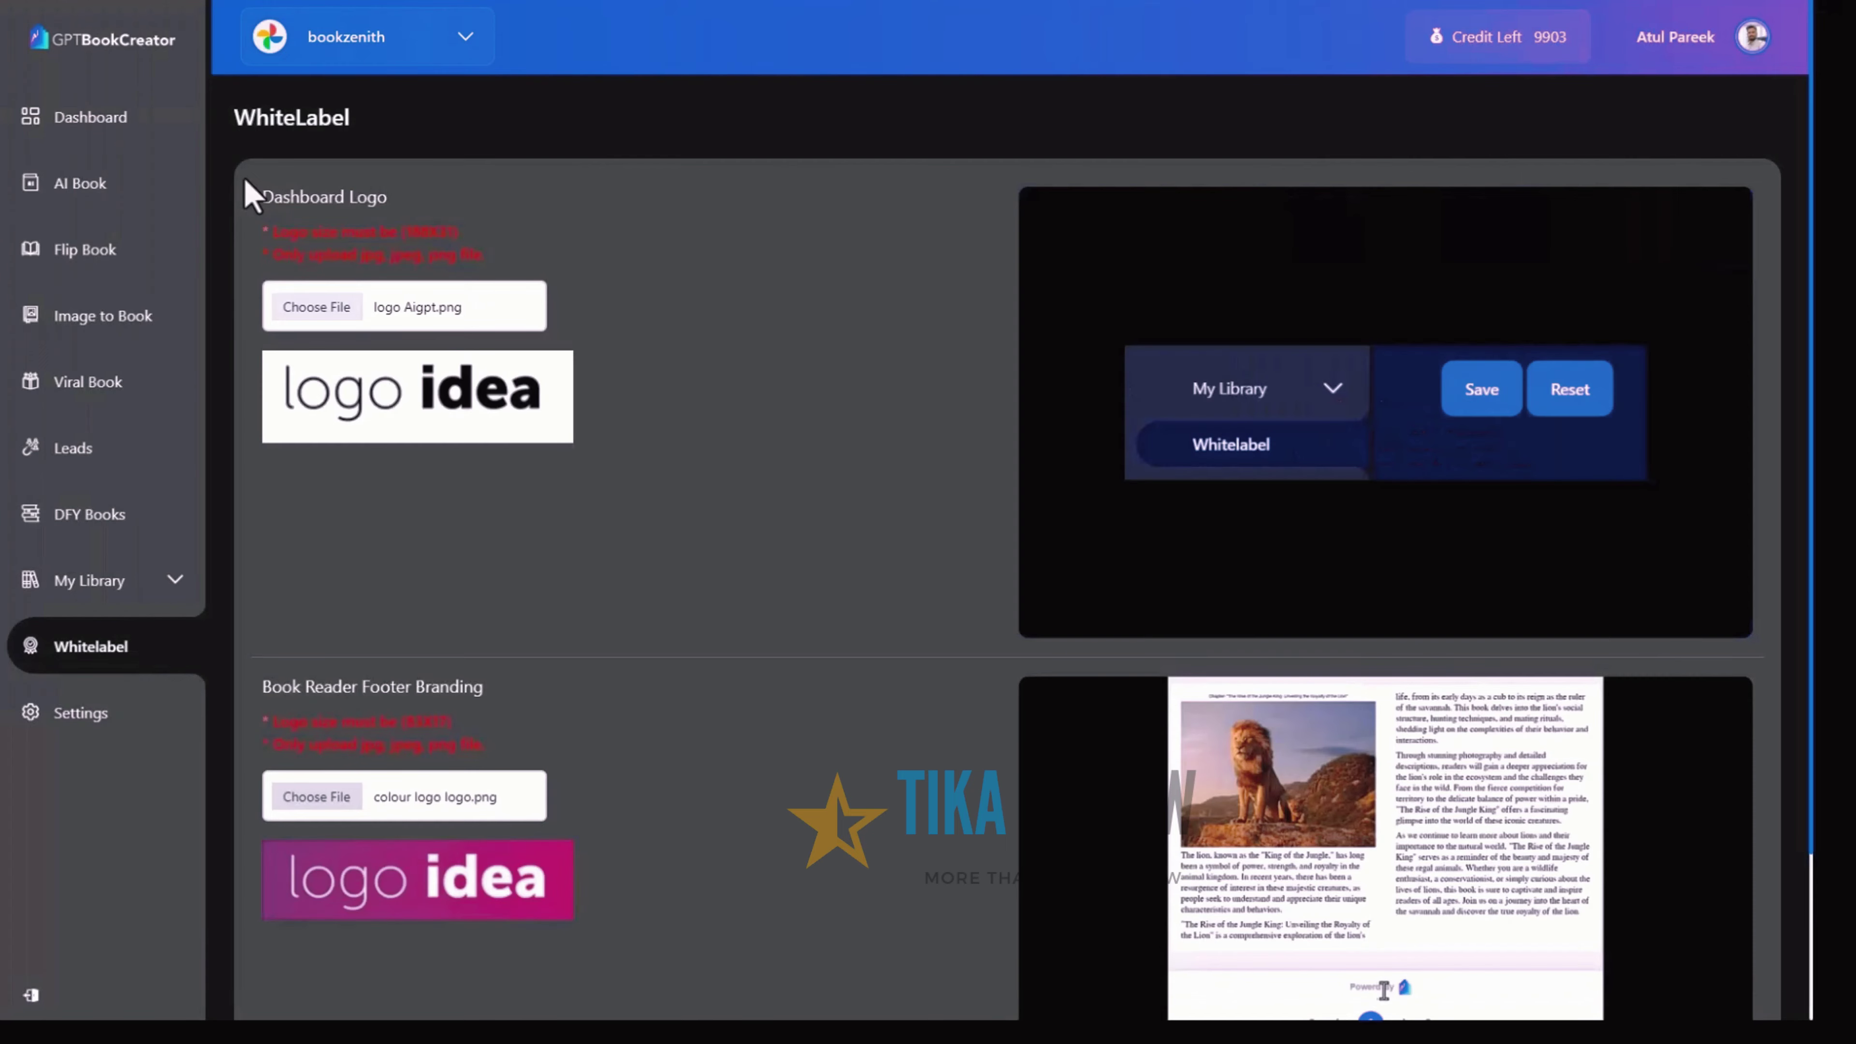
scroll(307, 732, down, 3)
click(298, 871)
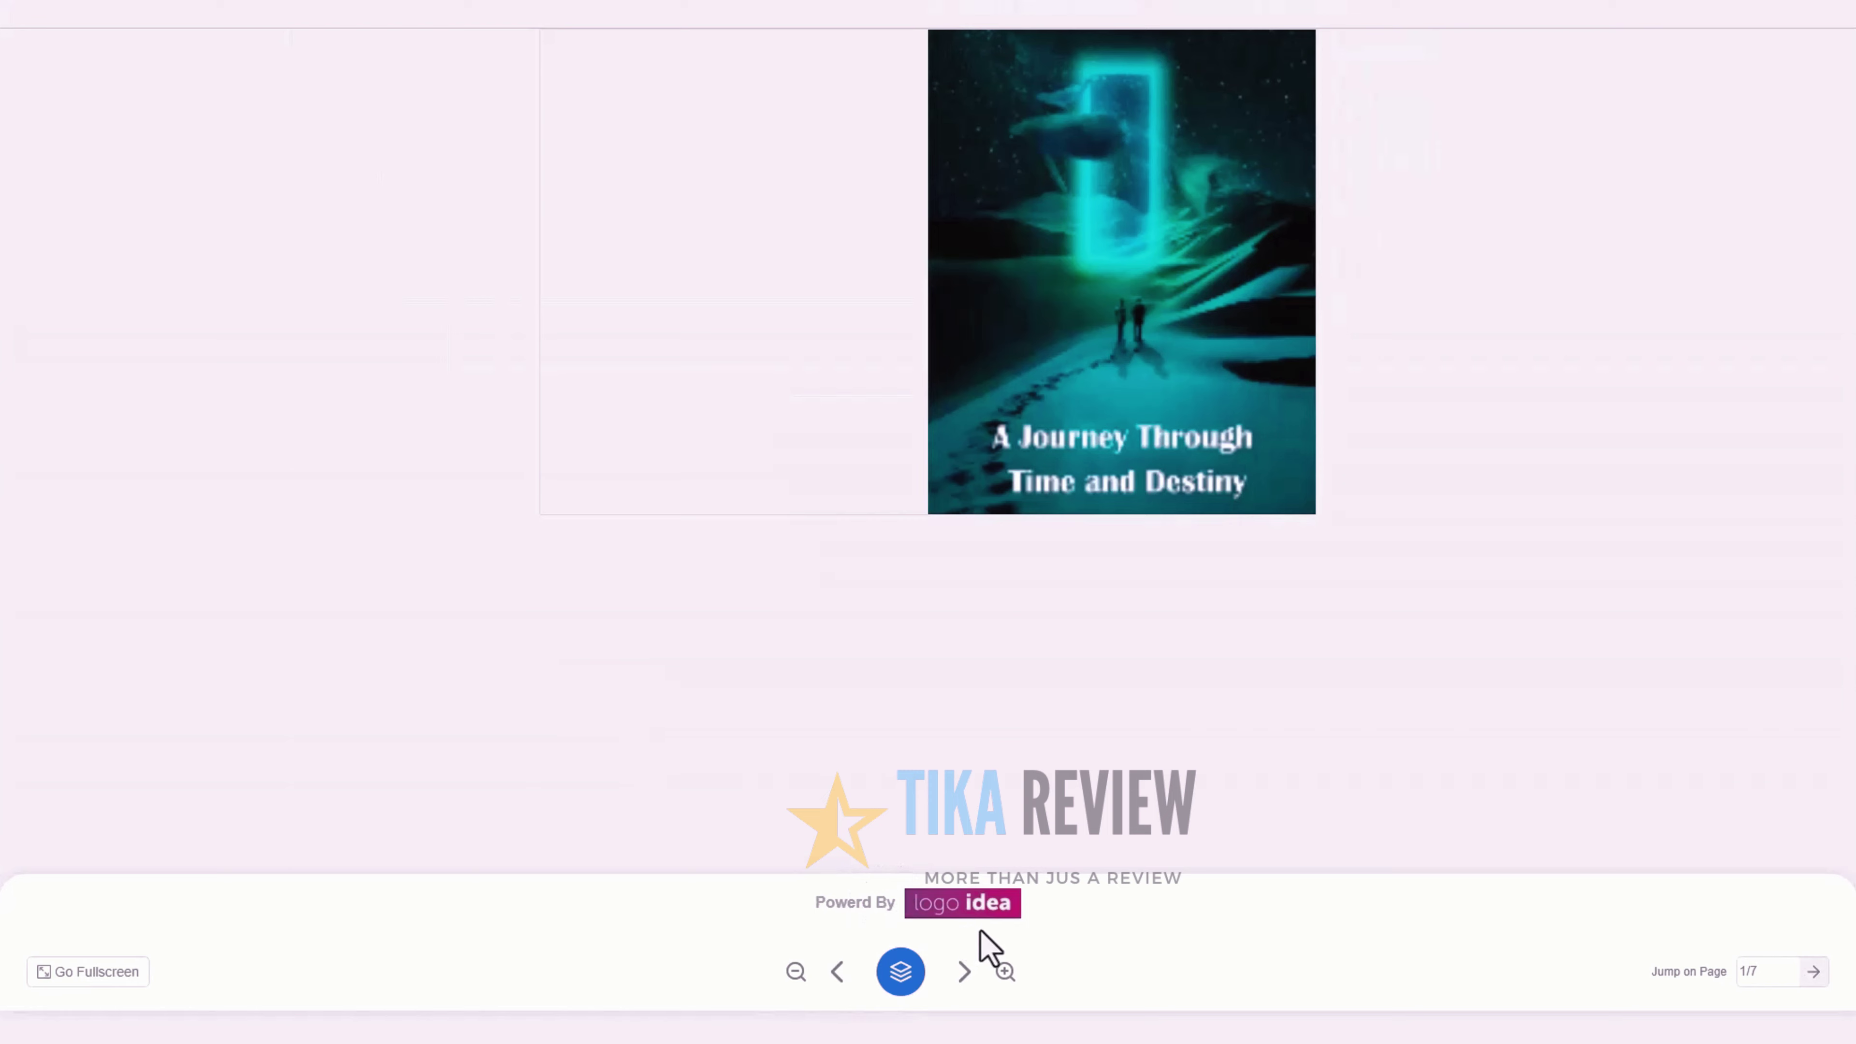
Flip through a book to check the footer branding, then reset branding to default
click(965, 971)
click(965, 972)
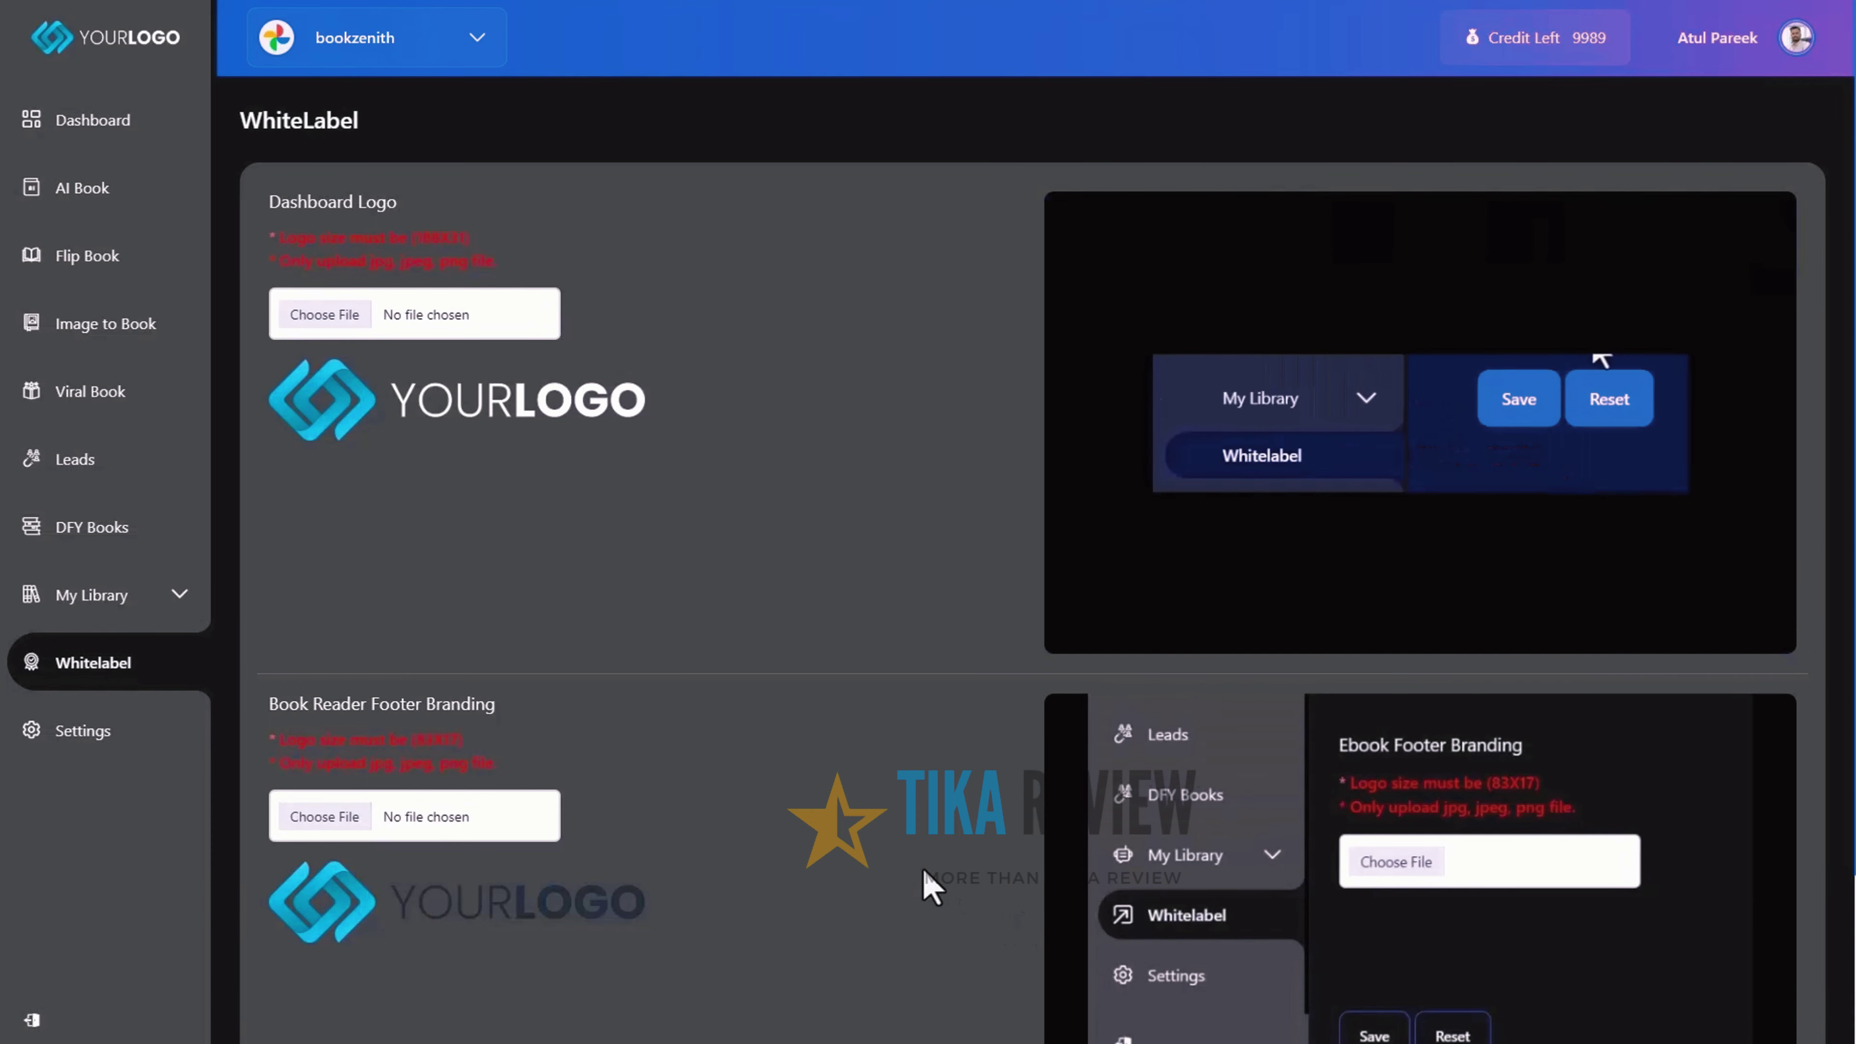
scroll(924, 878, down, 3)
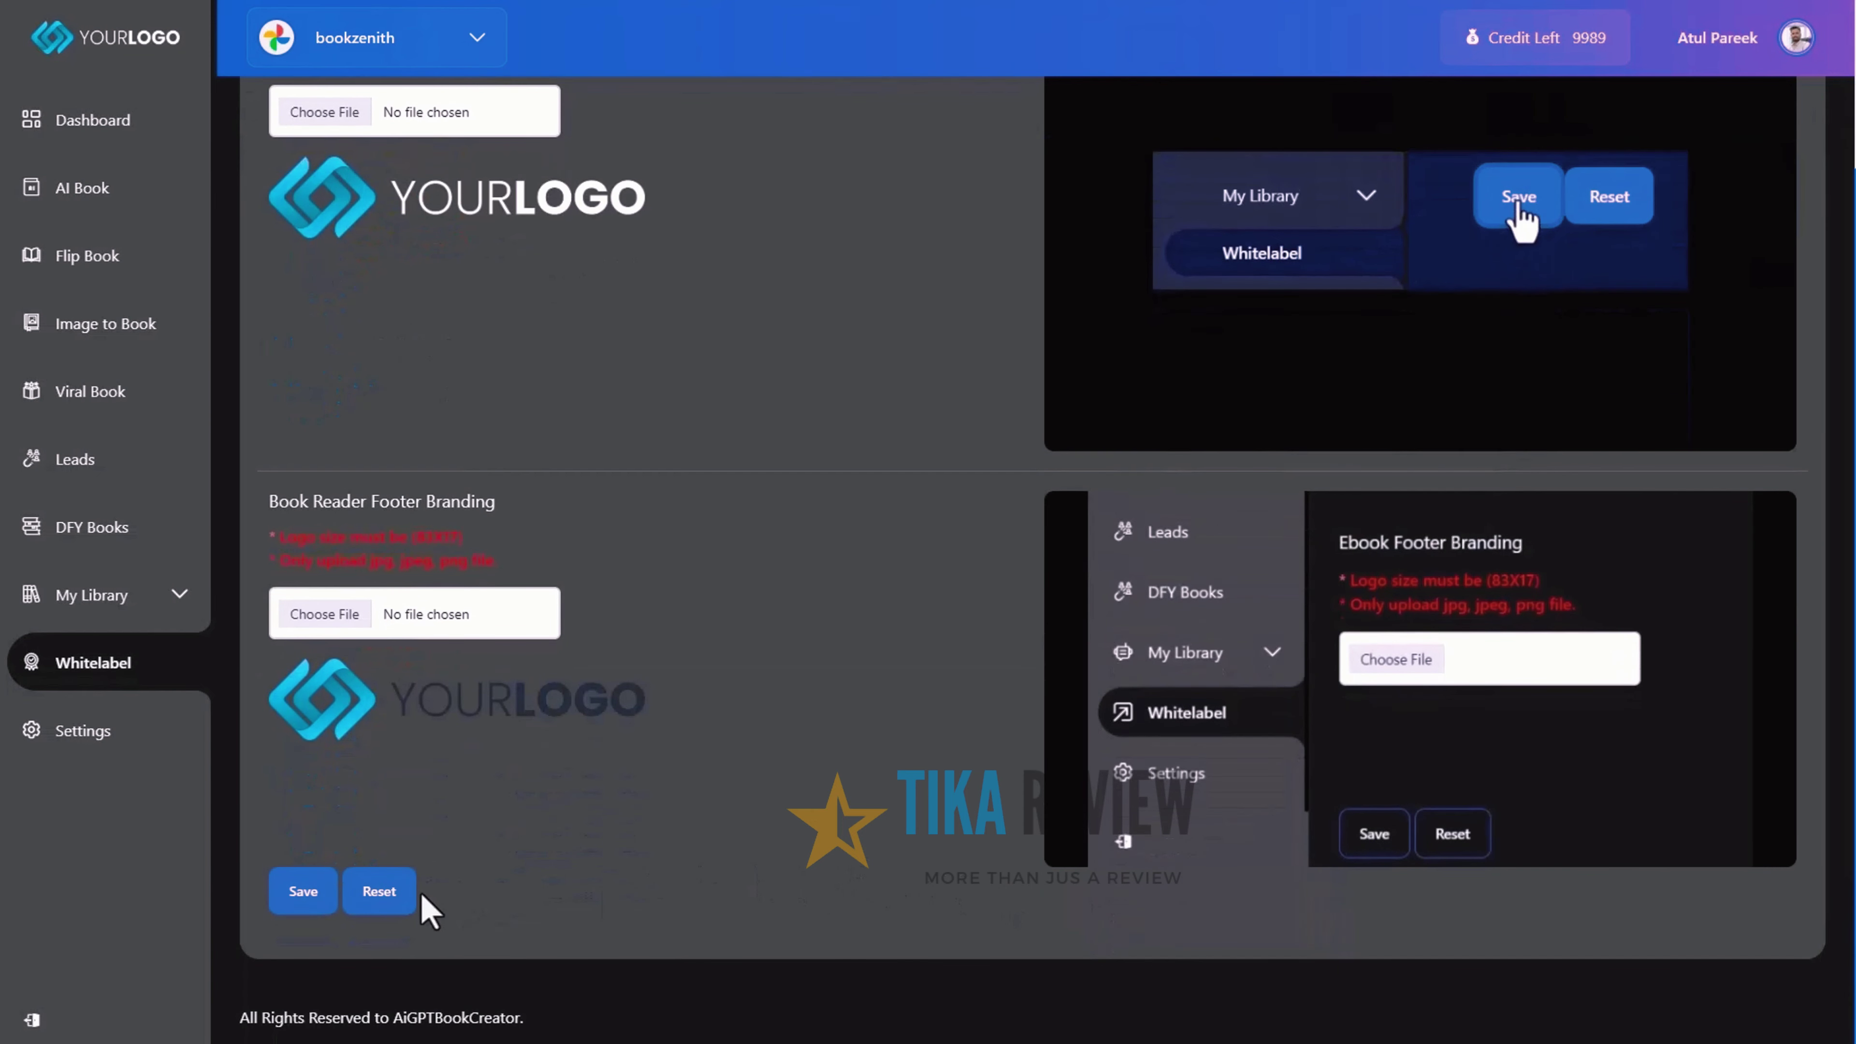
click(393, 897)
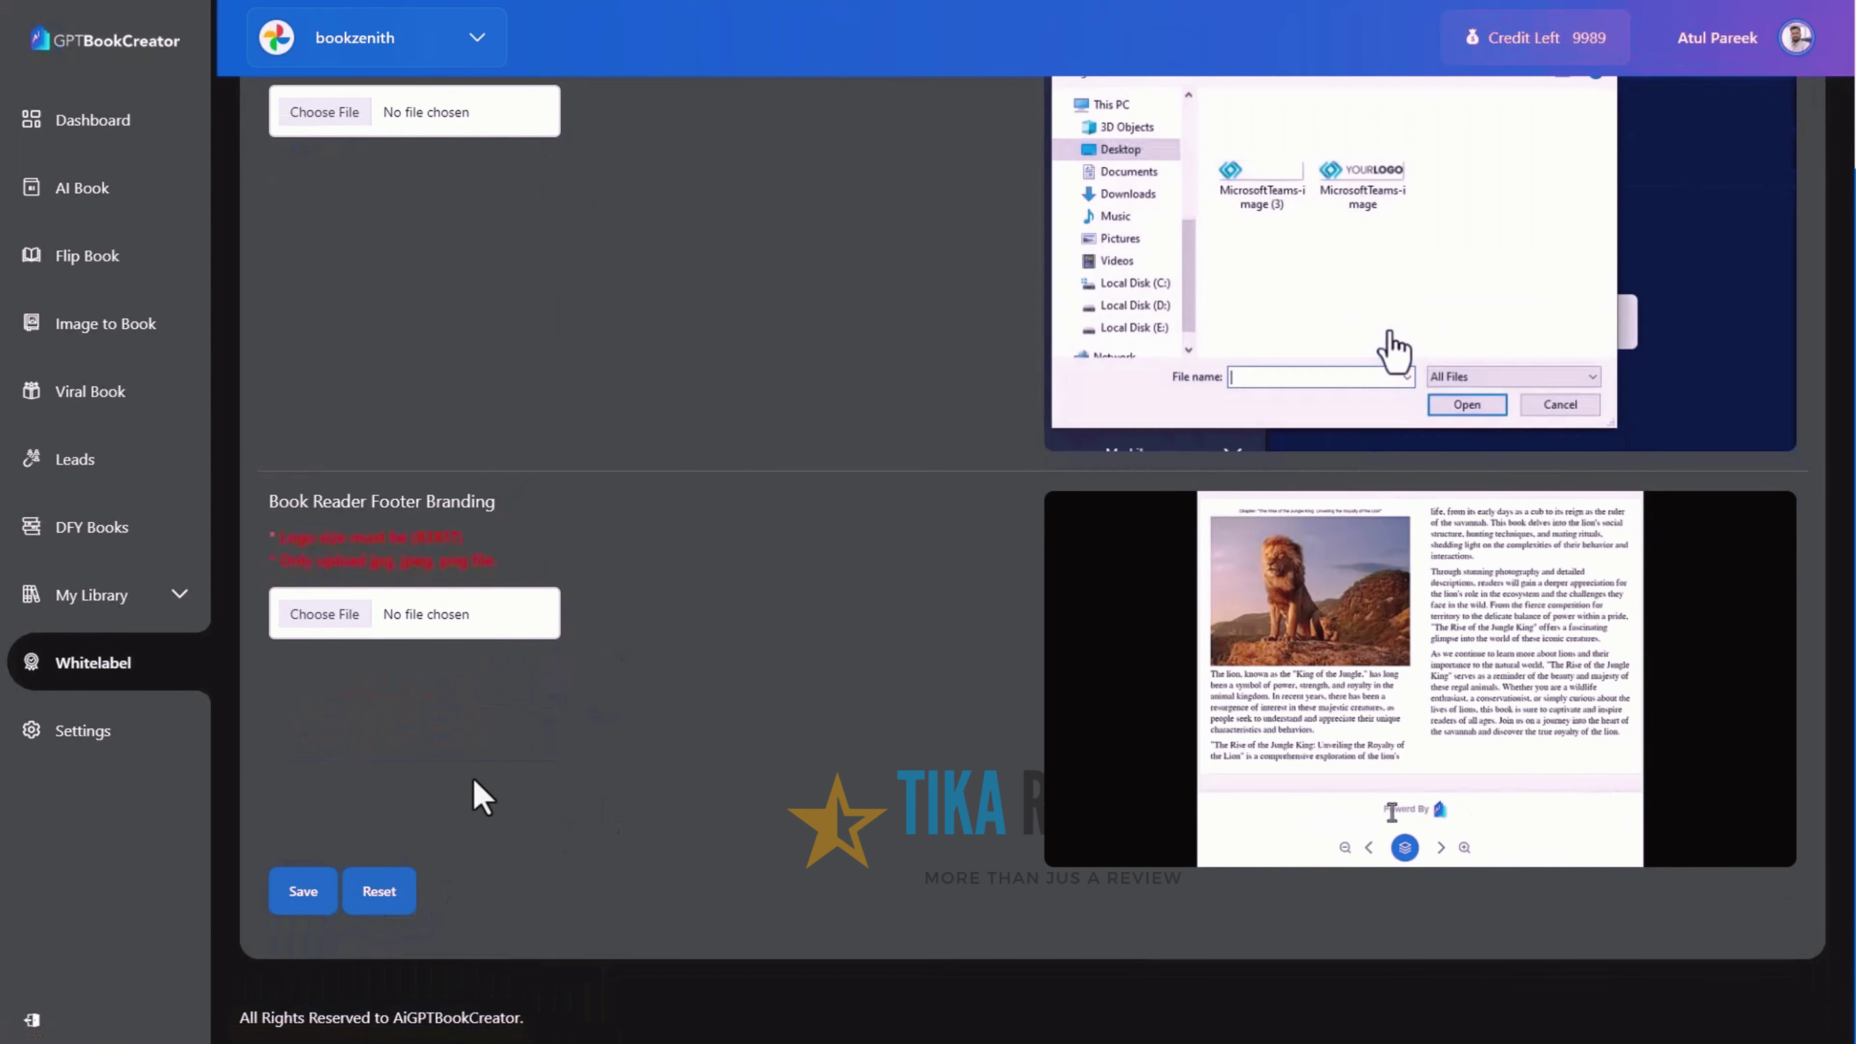
Open the Settings page from the sidebar
click(117, 754)
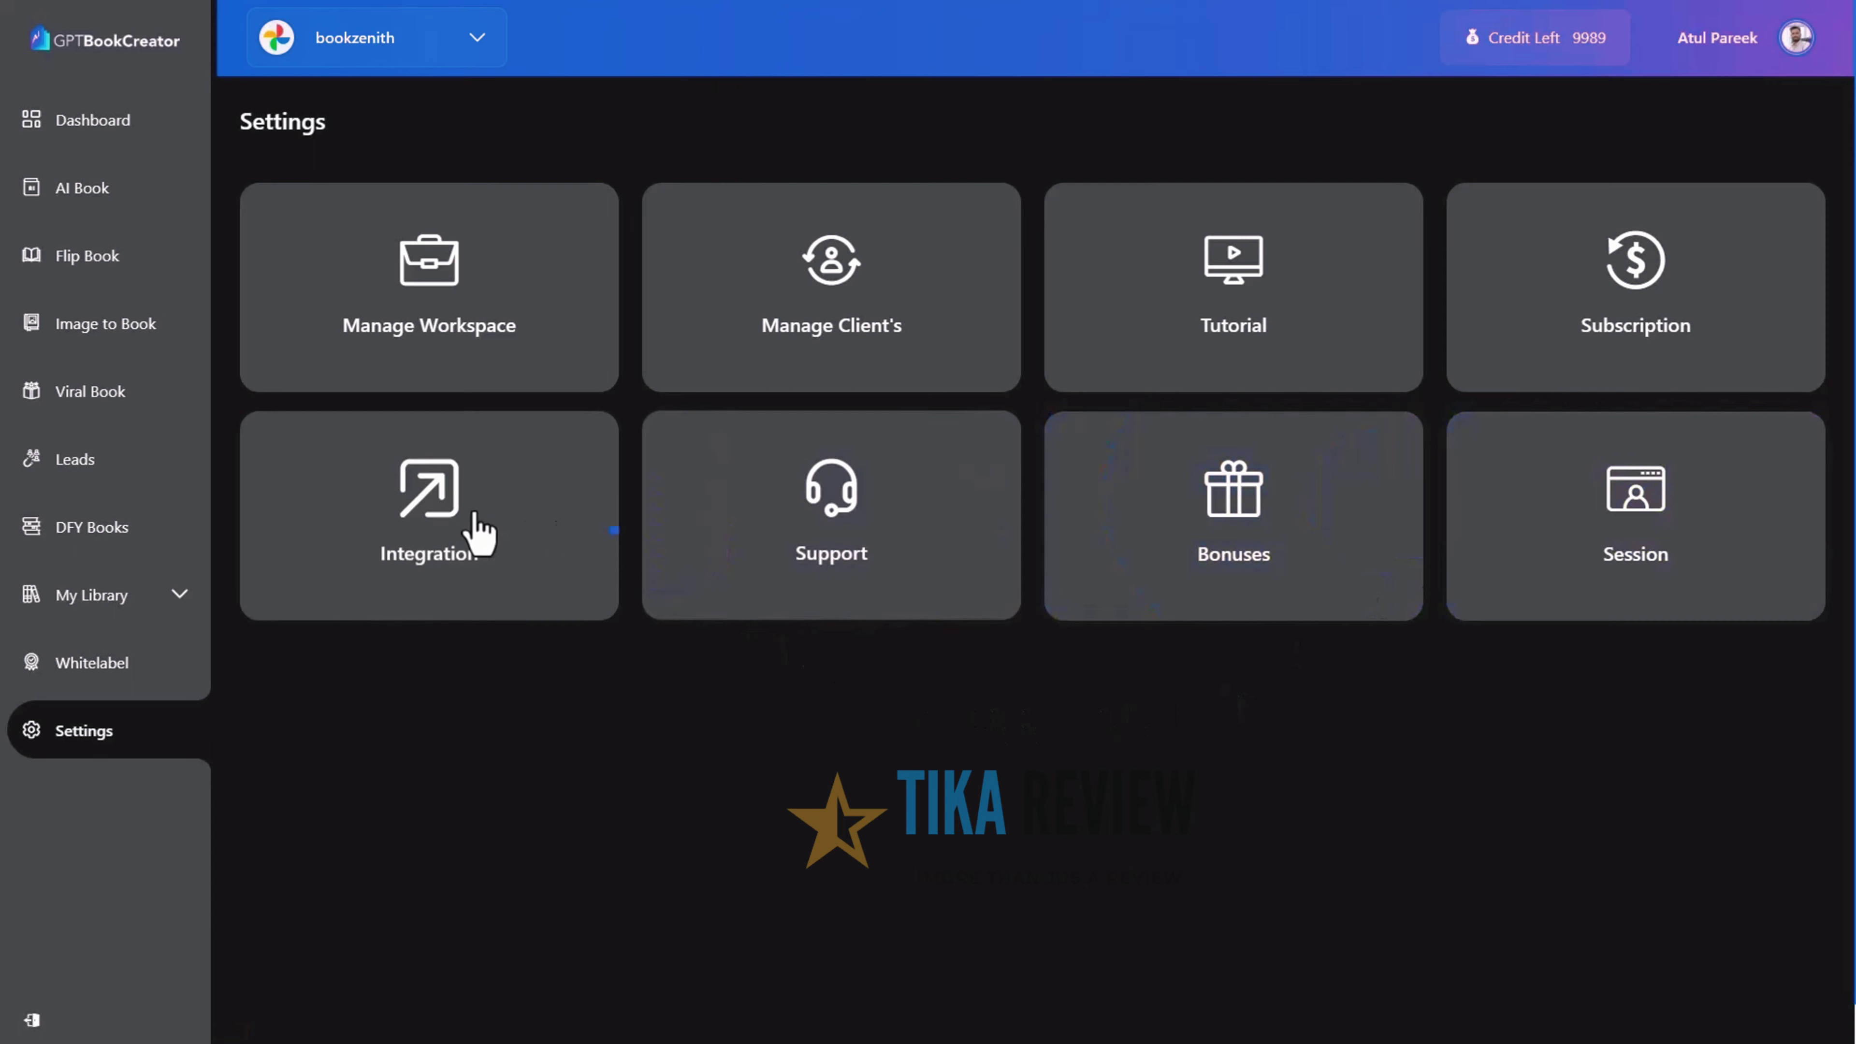
Scroll the Autoresponder integrations, view the CRM and Webinar tabs, then return to Settings
click(460, 526)
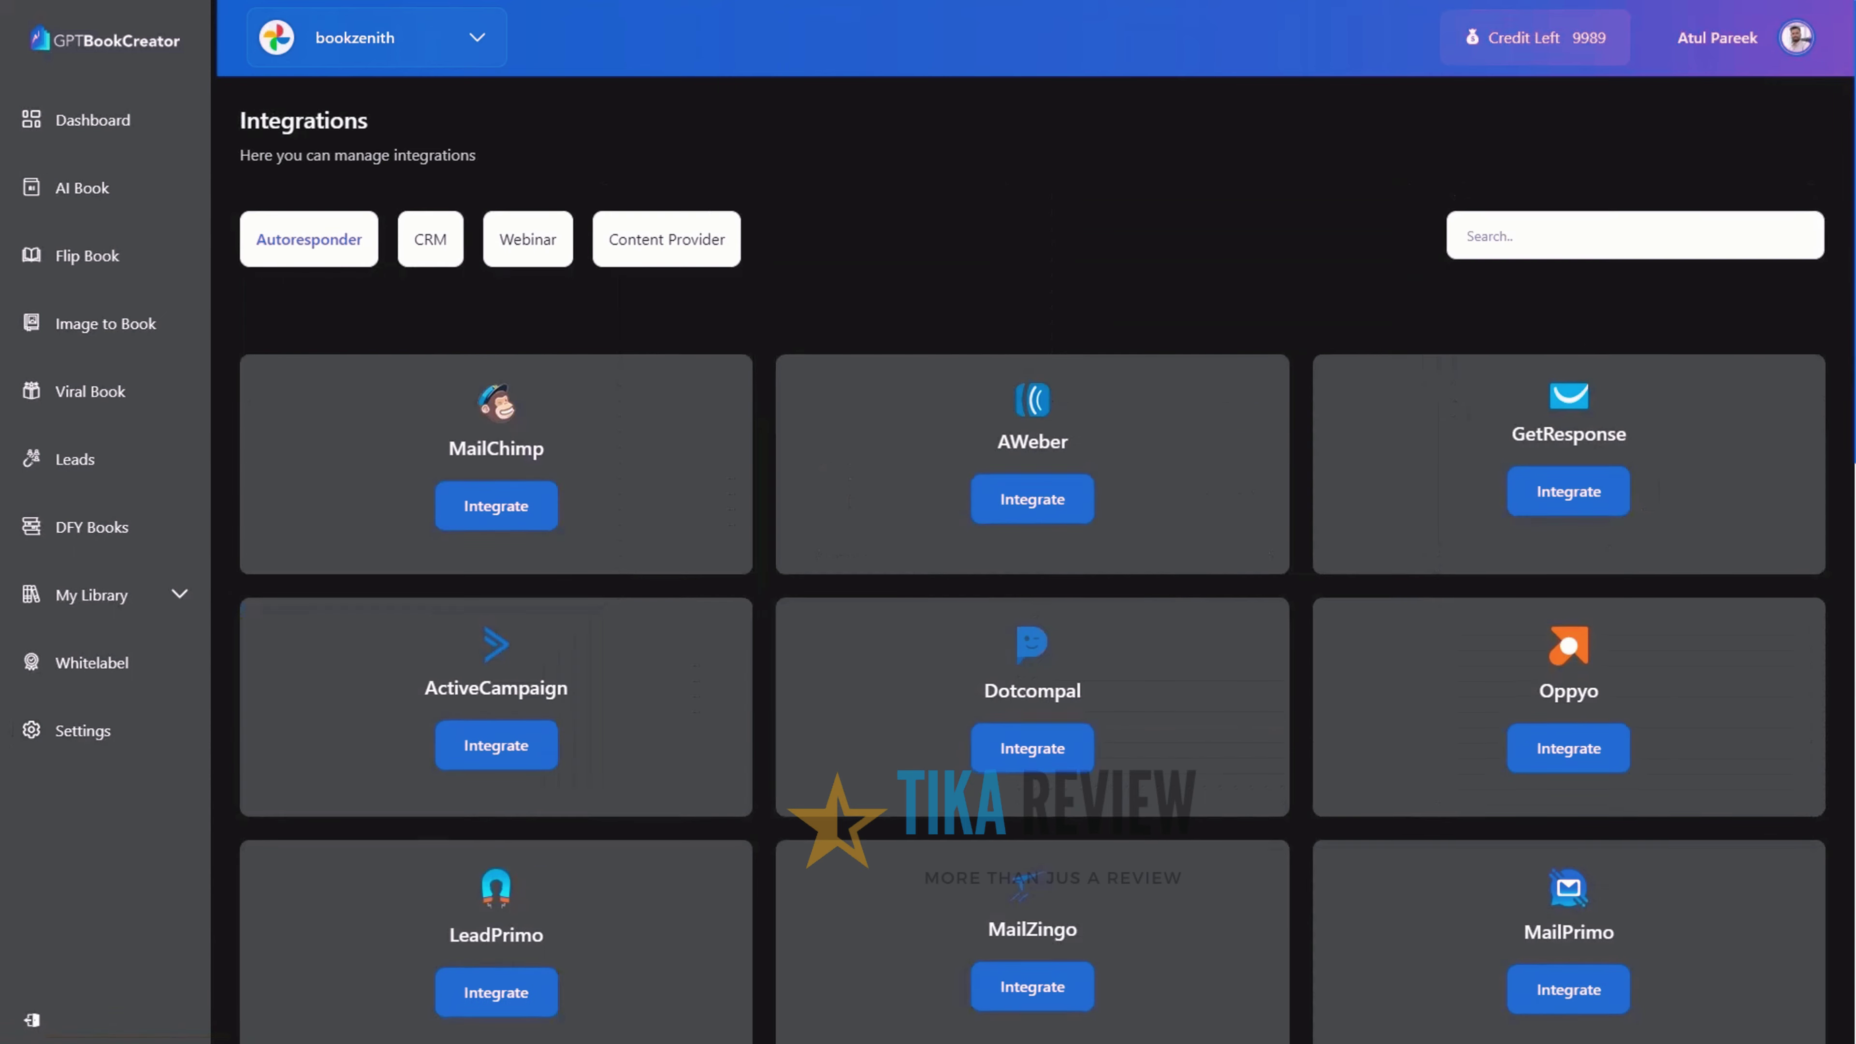
scroll(1032, 556, down, 3)
scroll(1032, 560, down, 4)
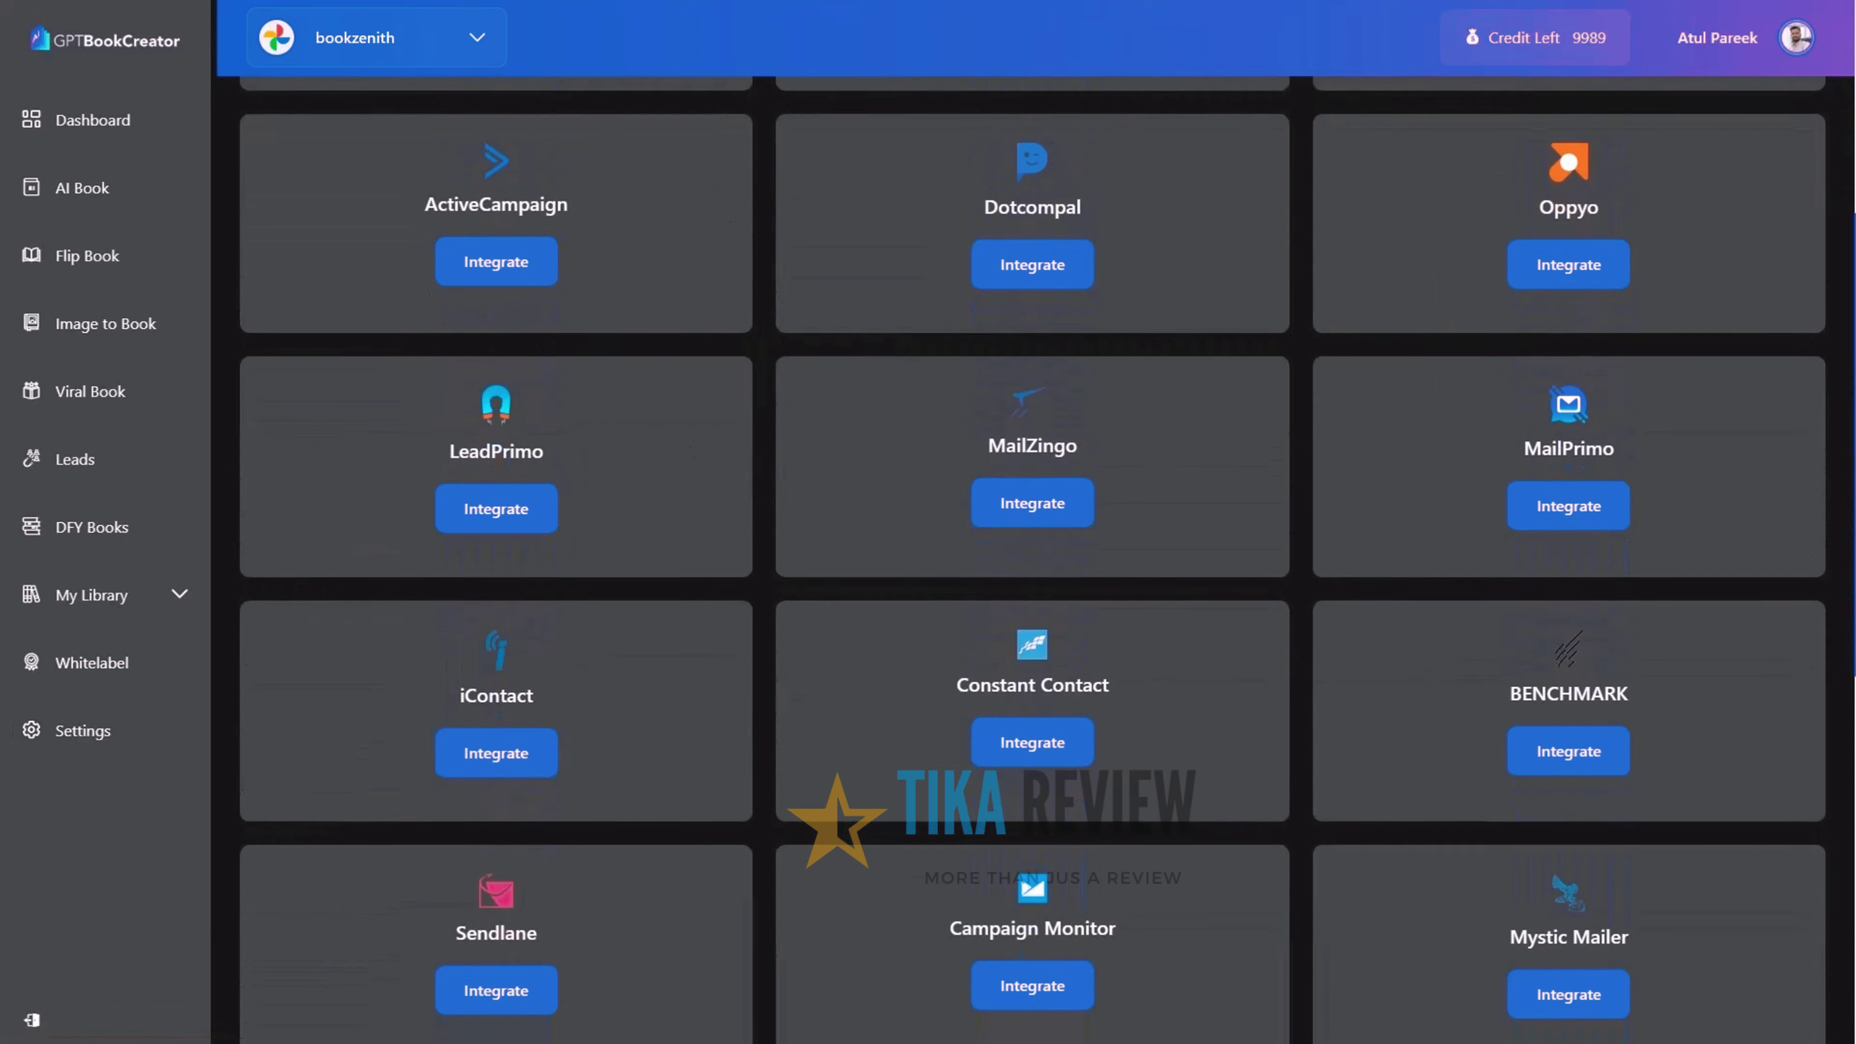
scroll(1032, 560, down, 6)
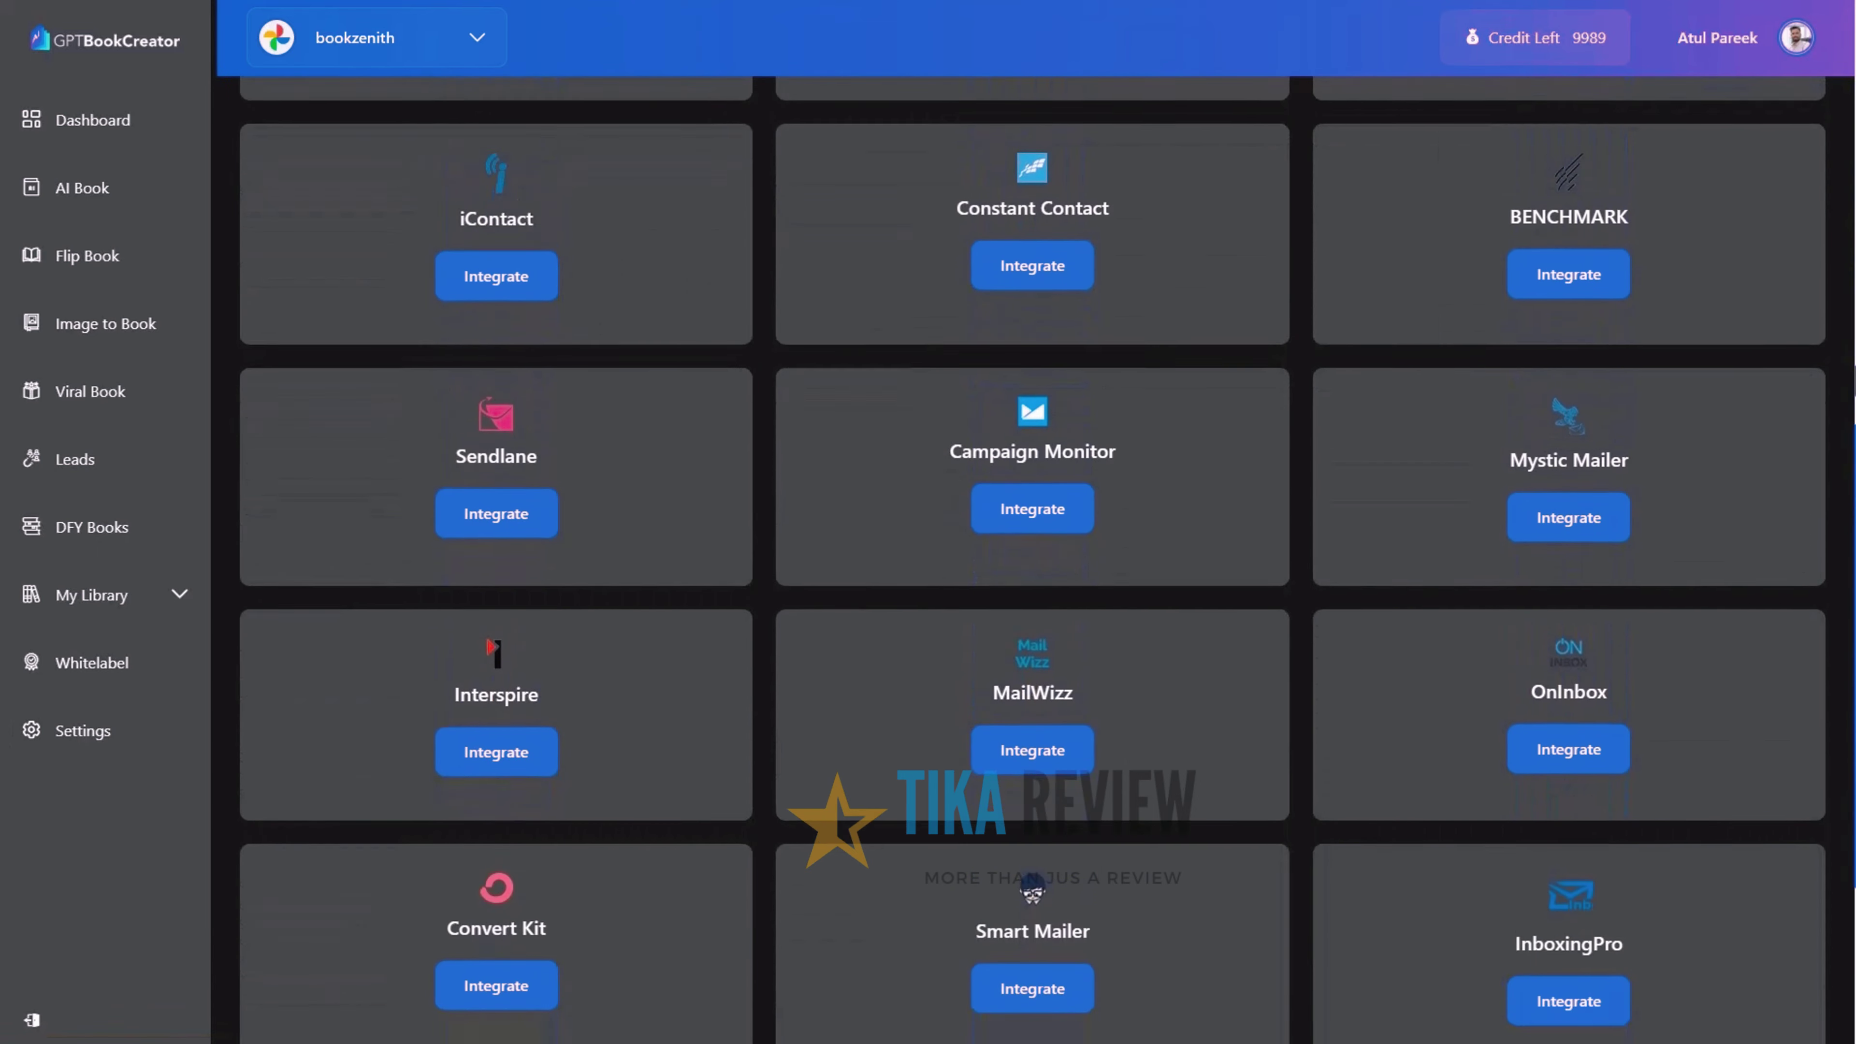
scroll(1033, 560, down, 3)
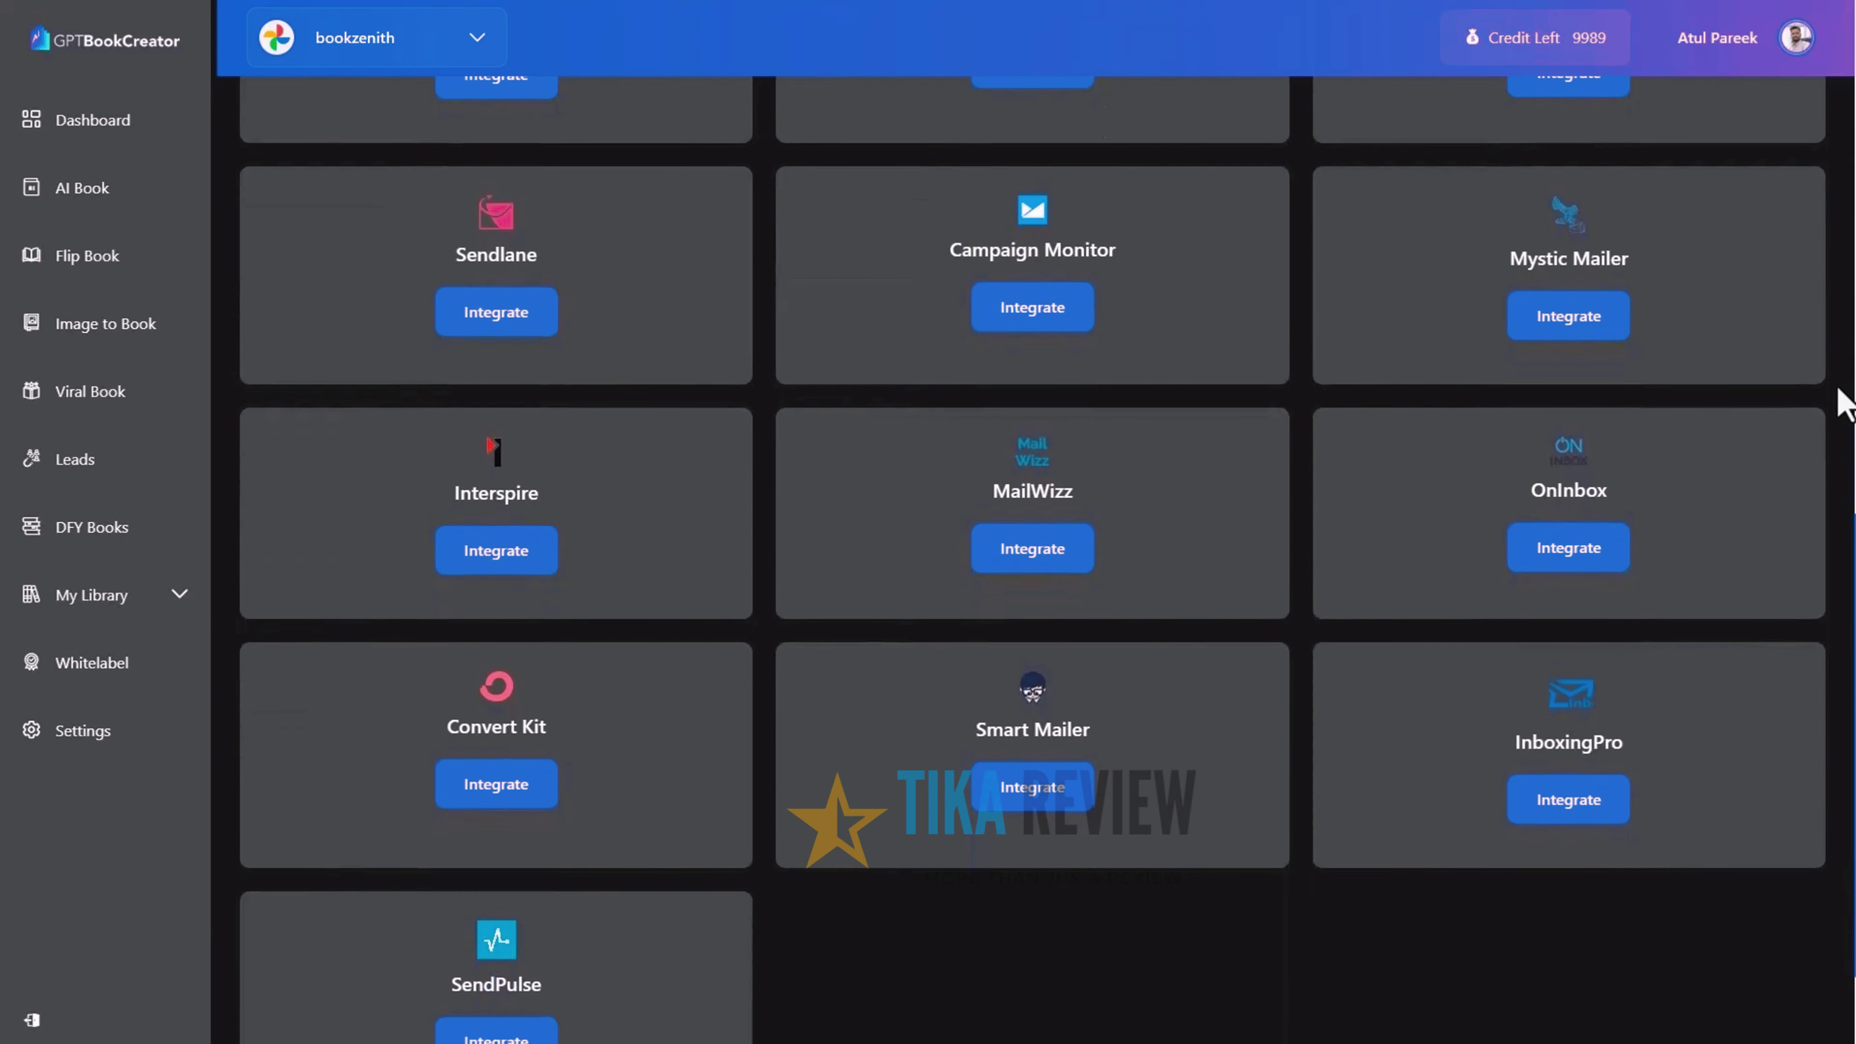
scroll(1847, 404, up, 15)
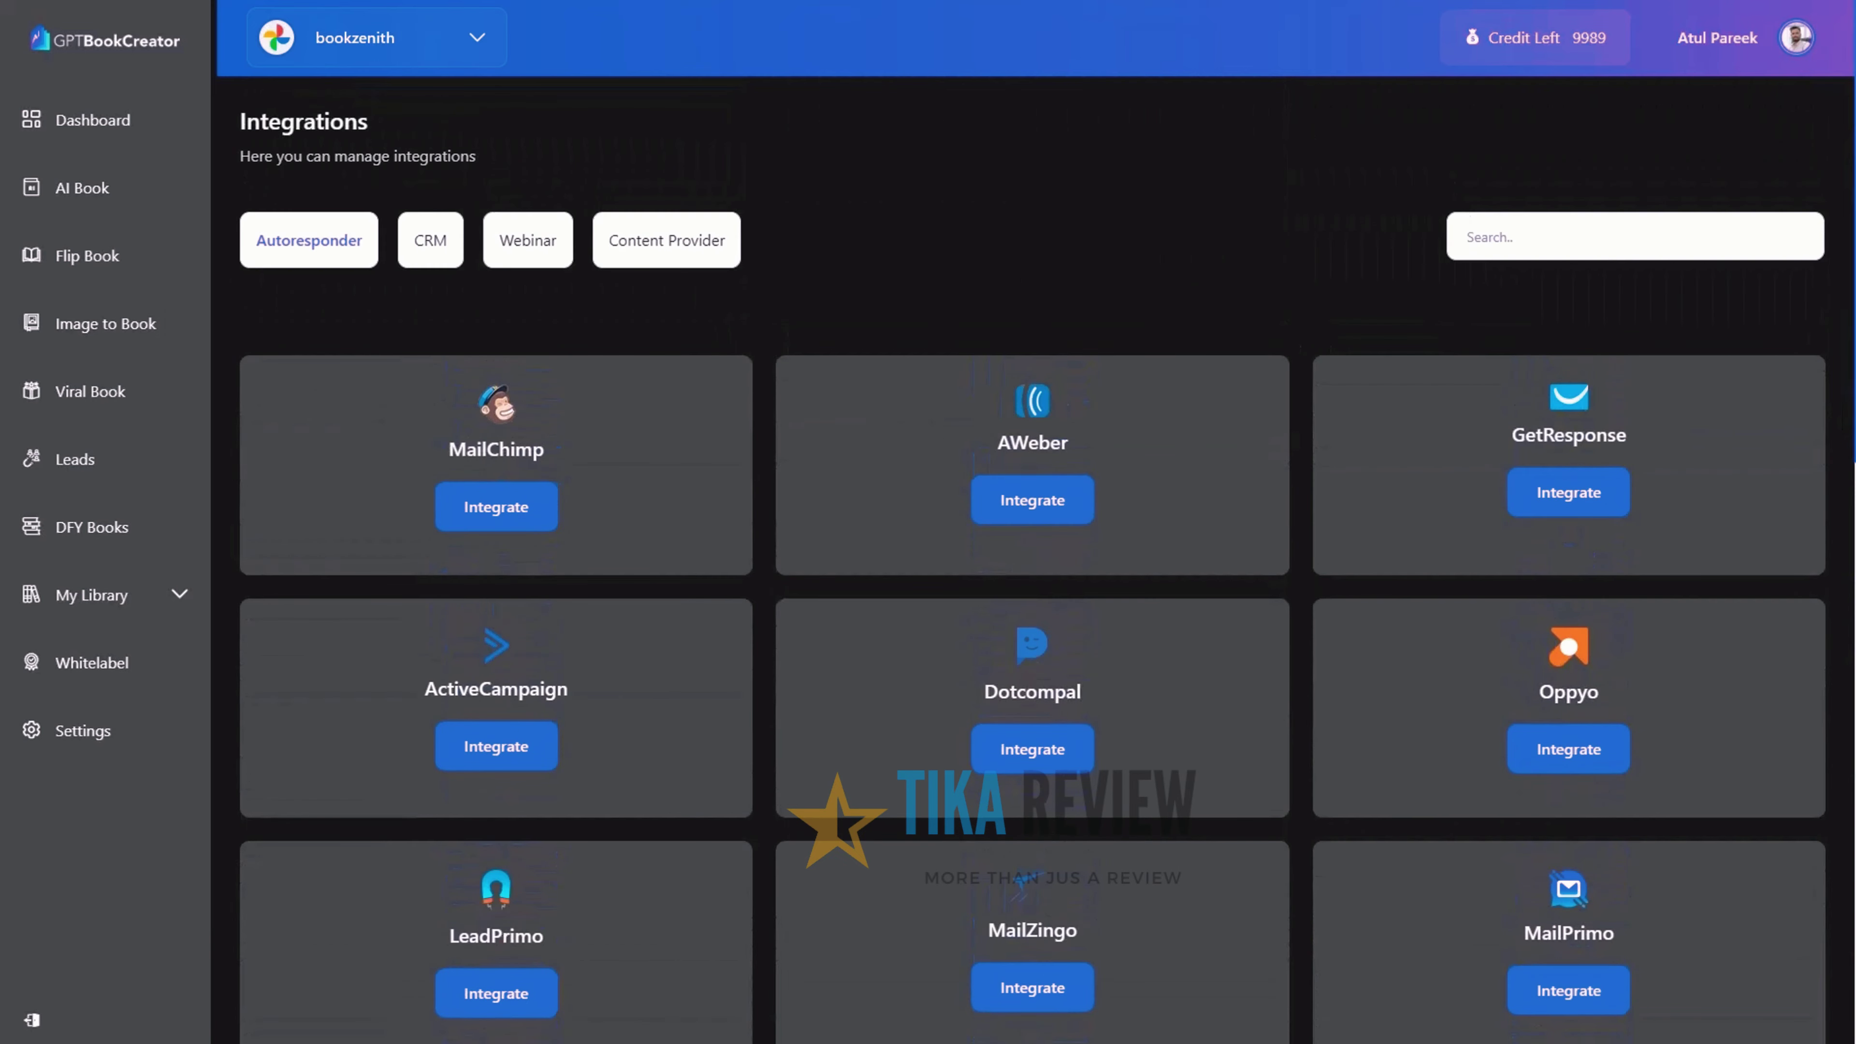
click(432, 252)
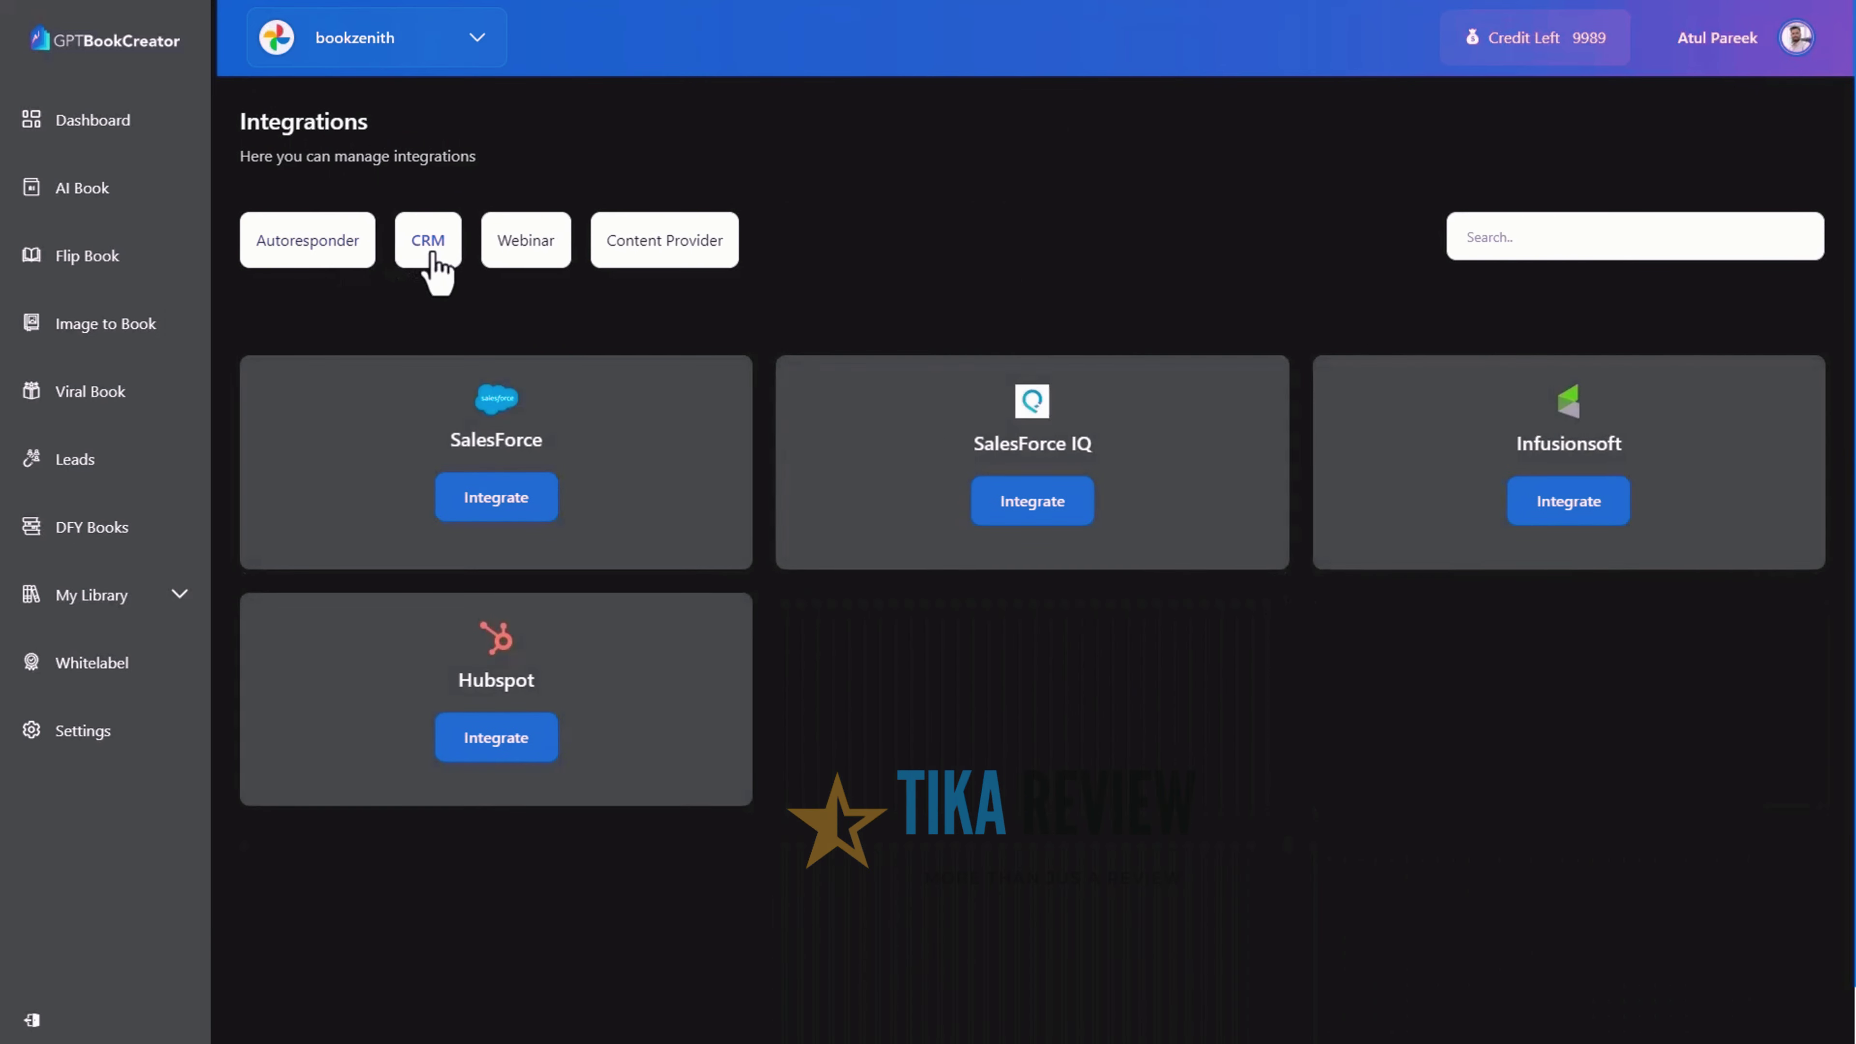
click(543, 259)
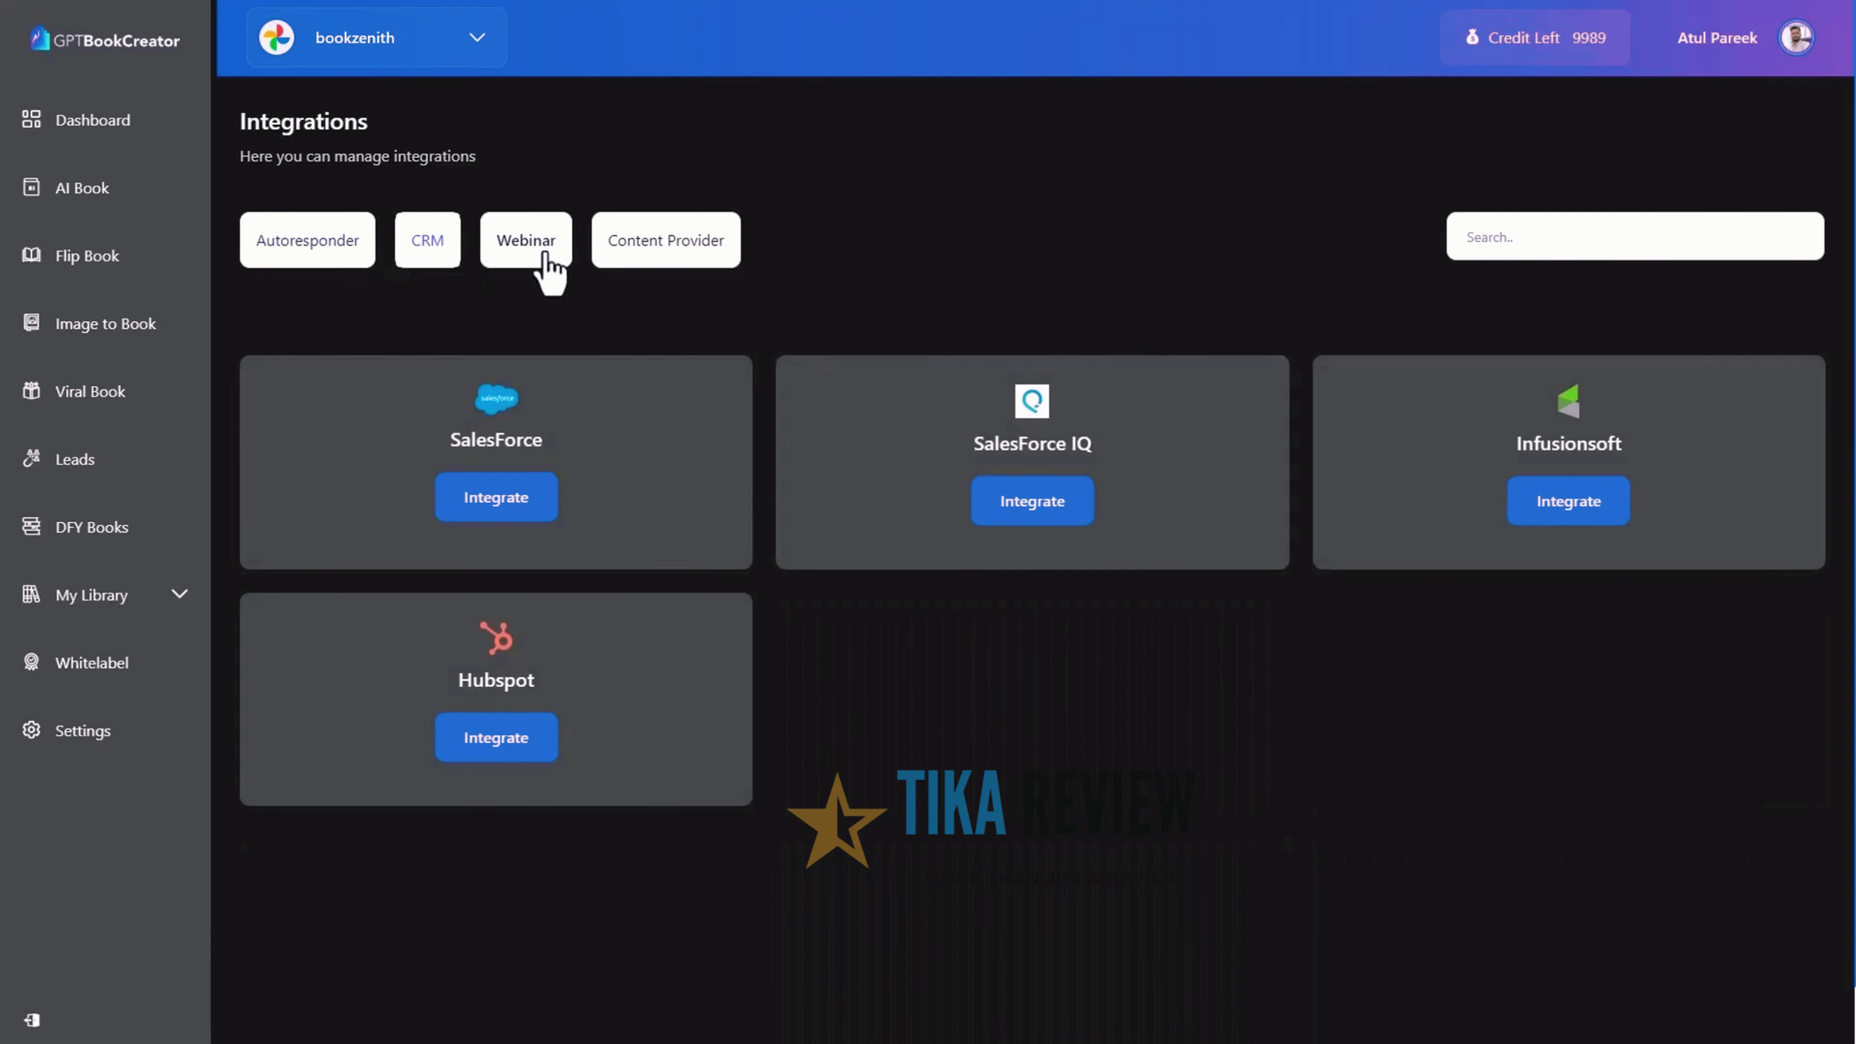
click(77, 735)
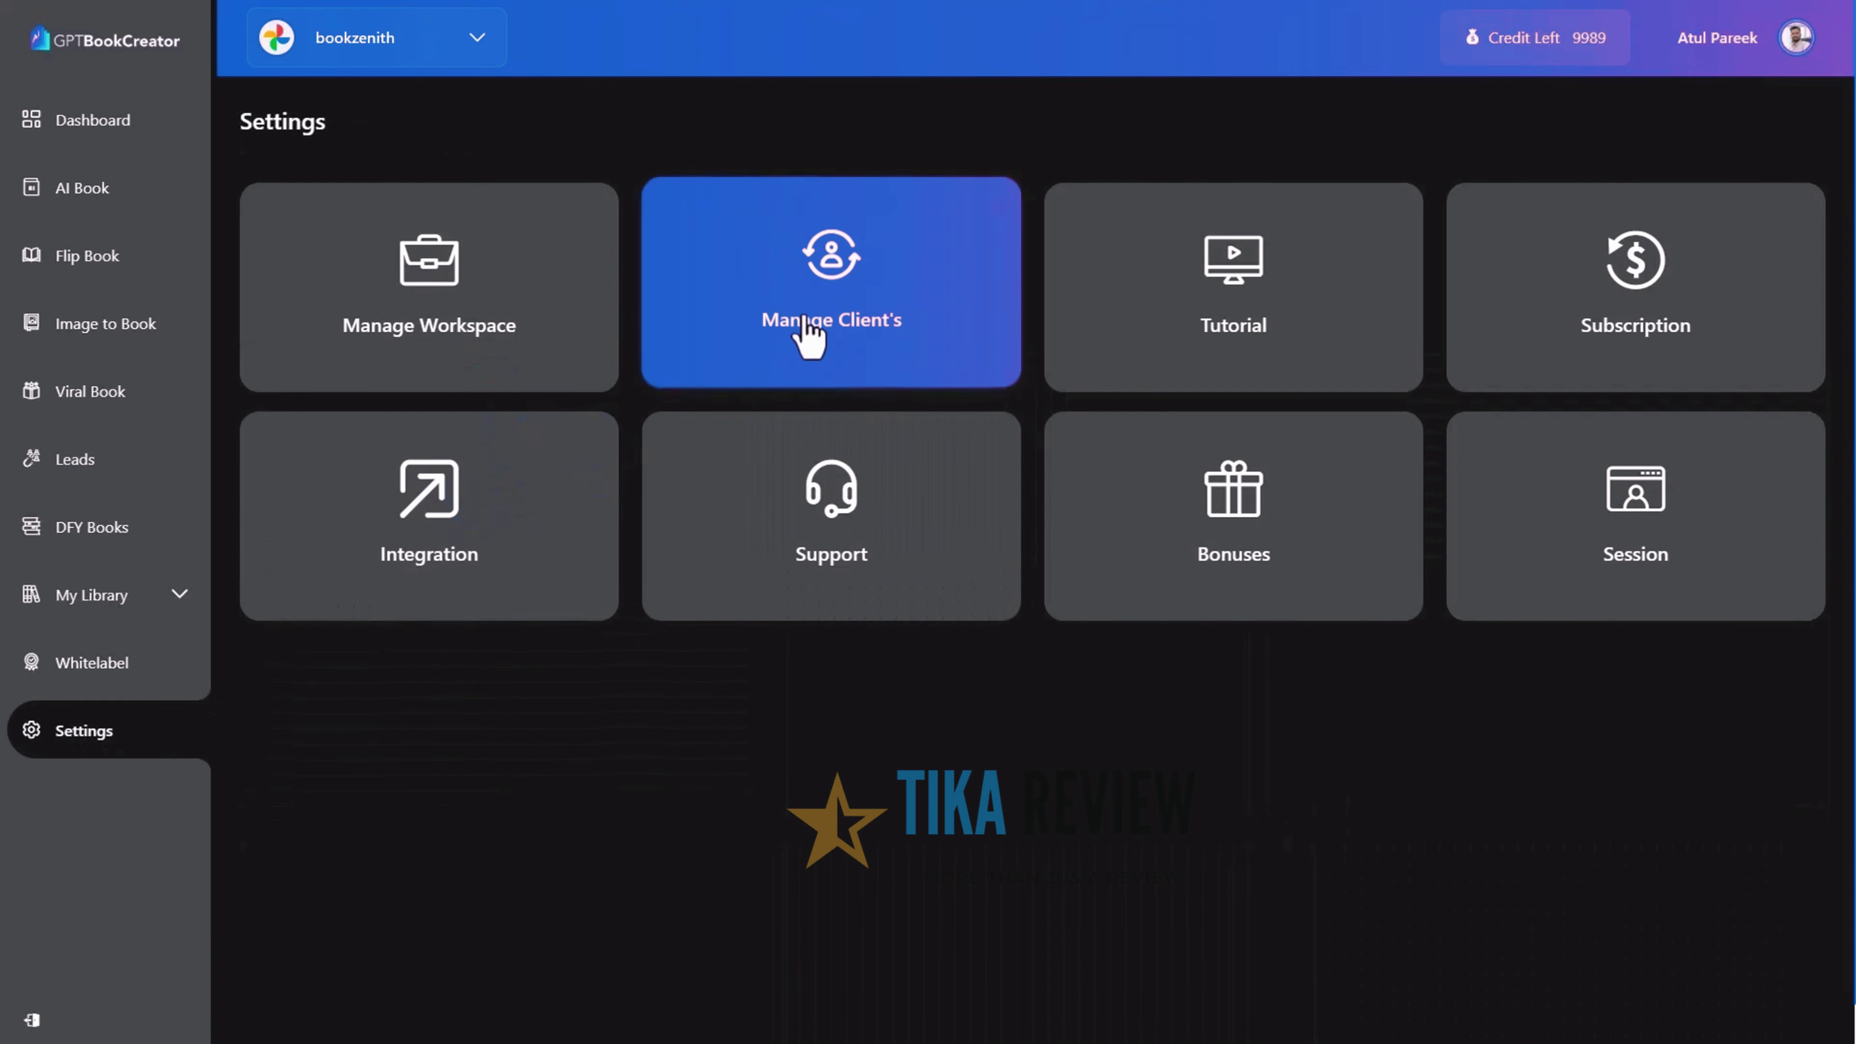
In Manage Client's, add a new client with their name and e-mail address
click(808, 335)
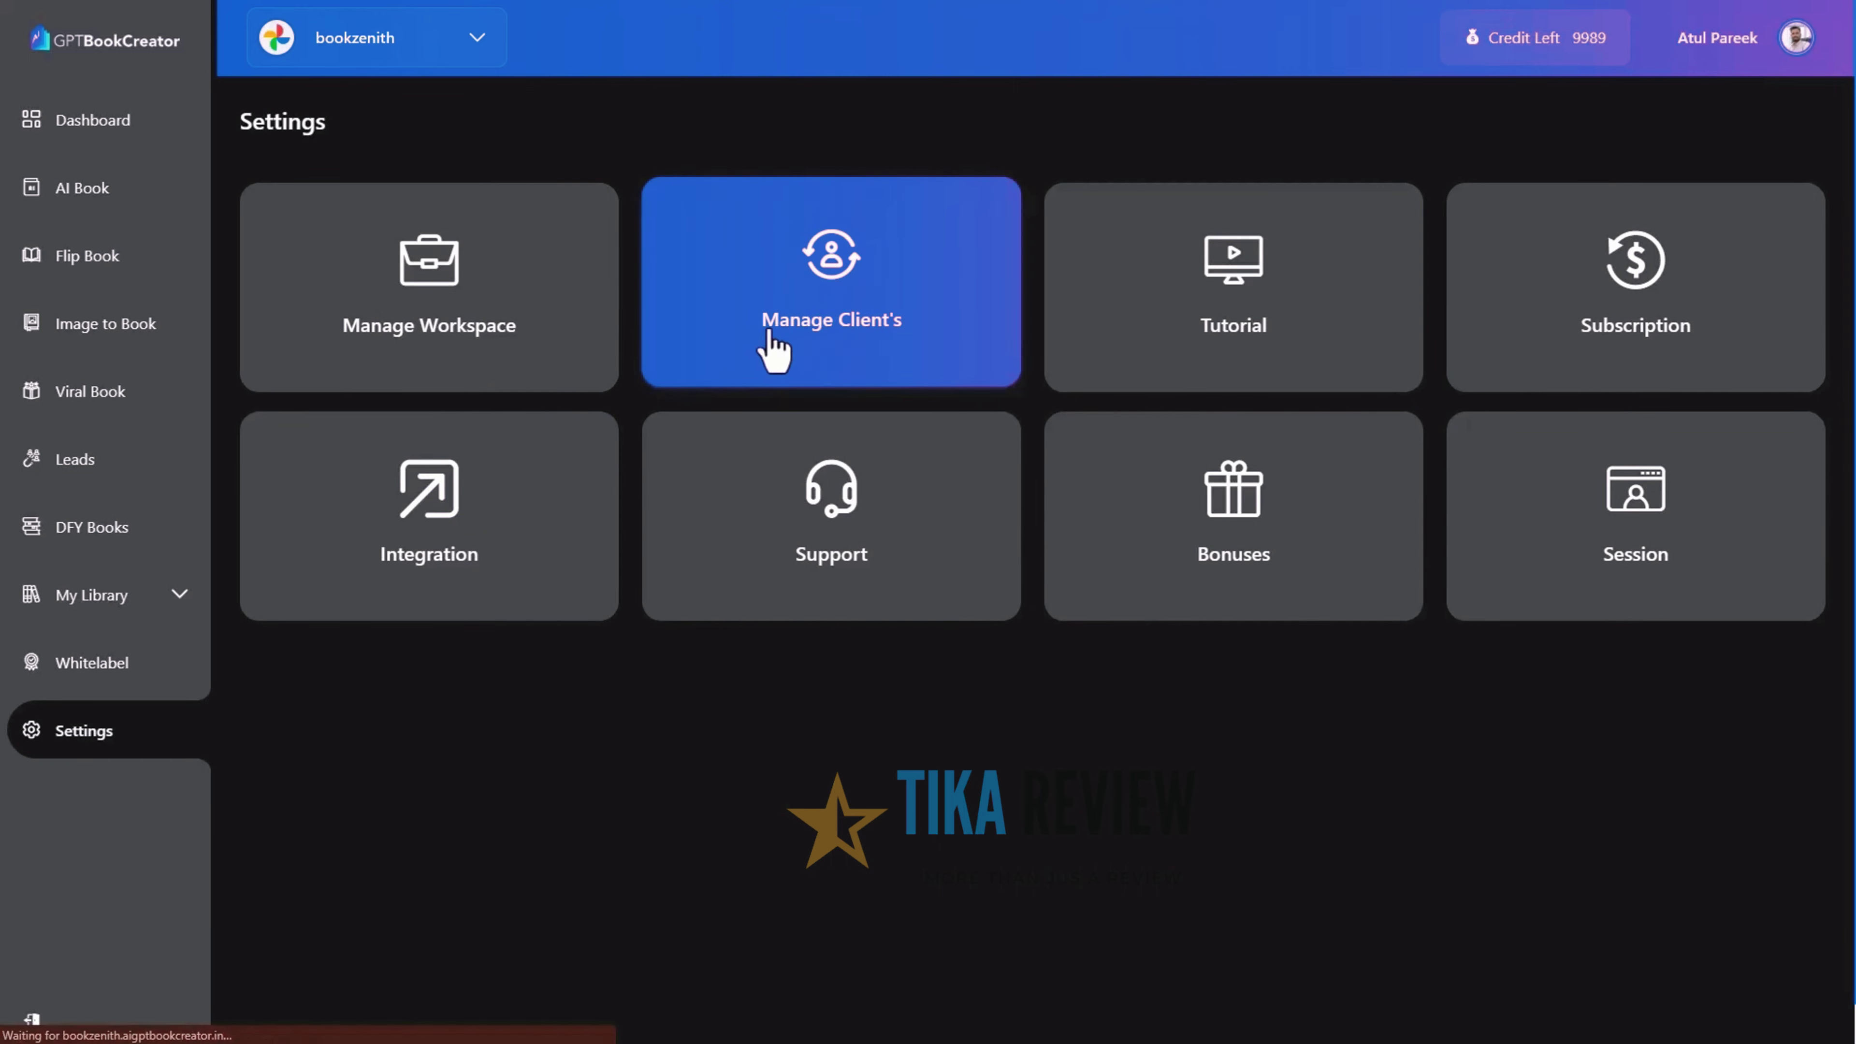
text(Wilson)
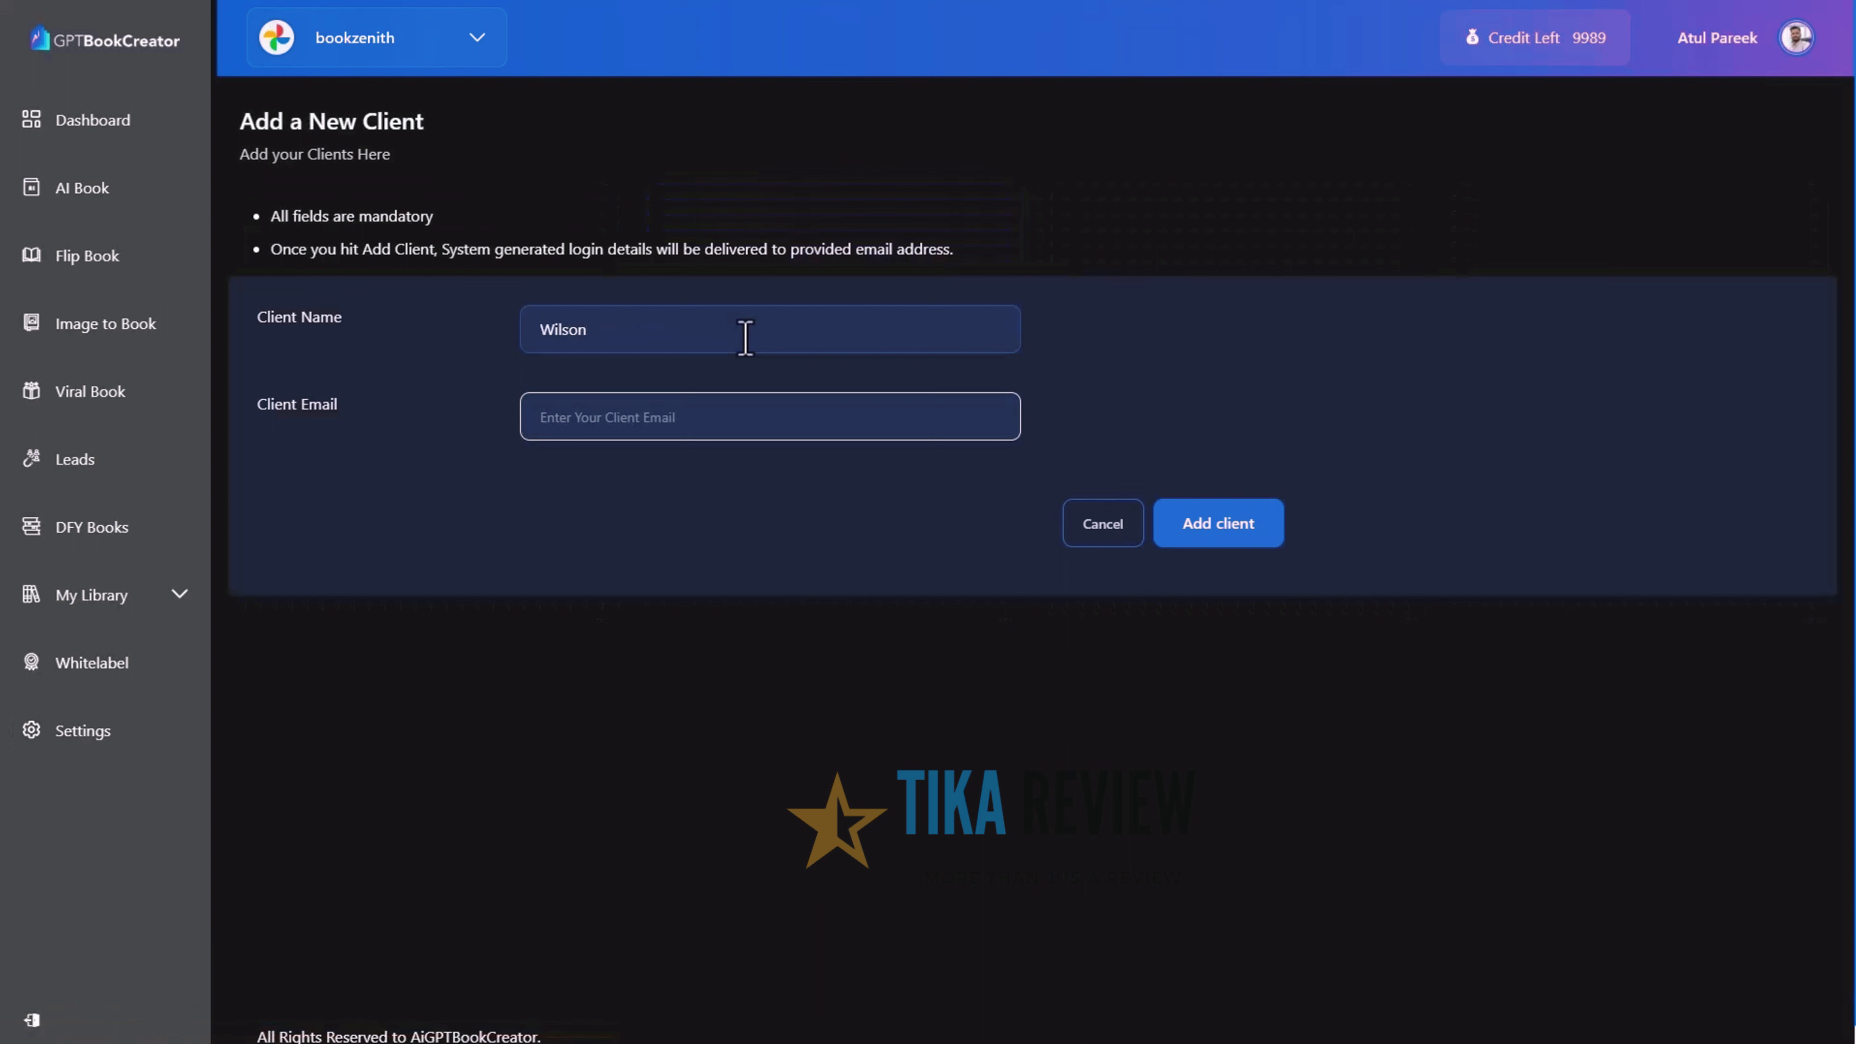
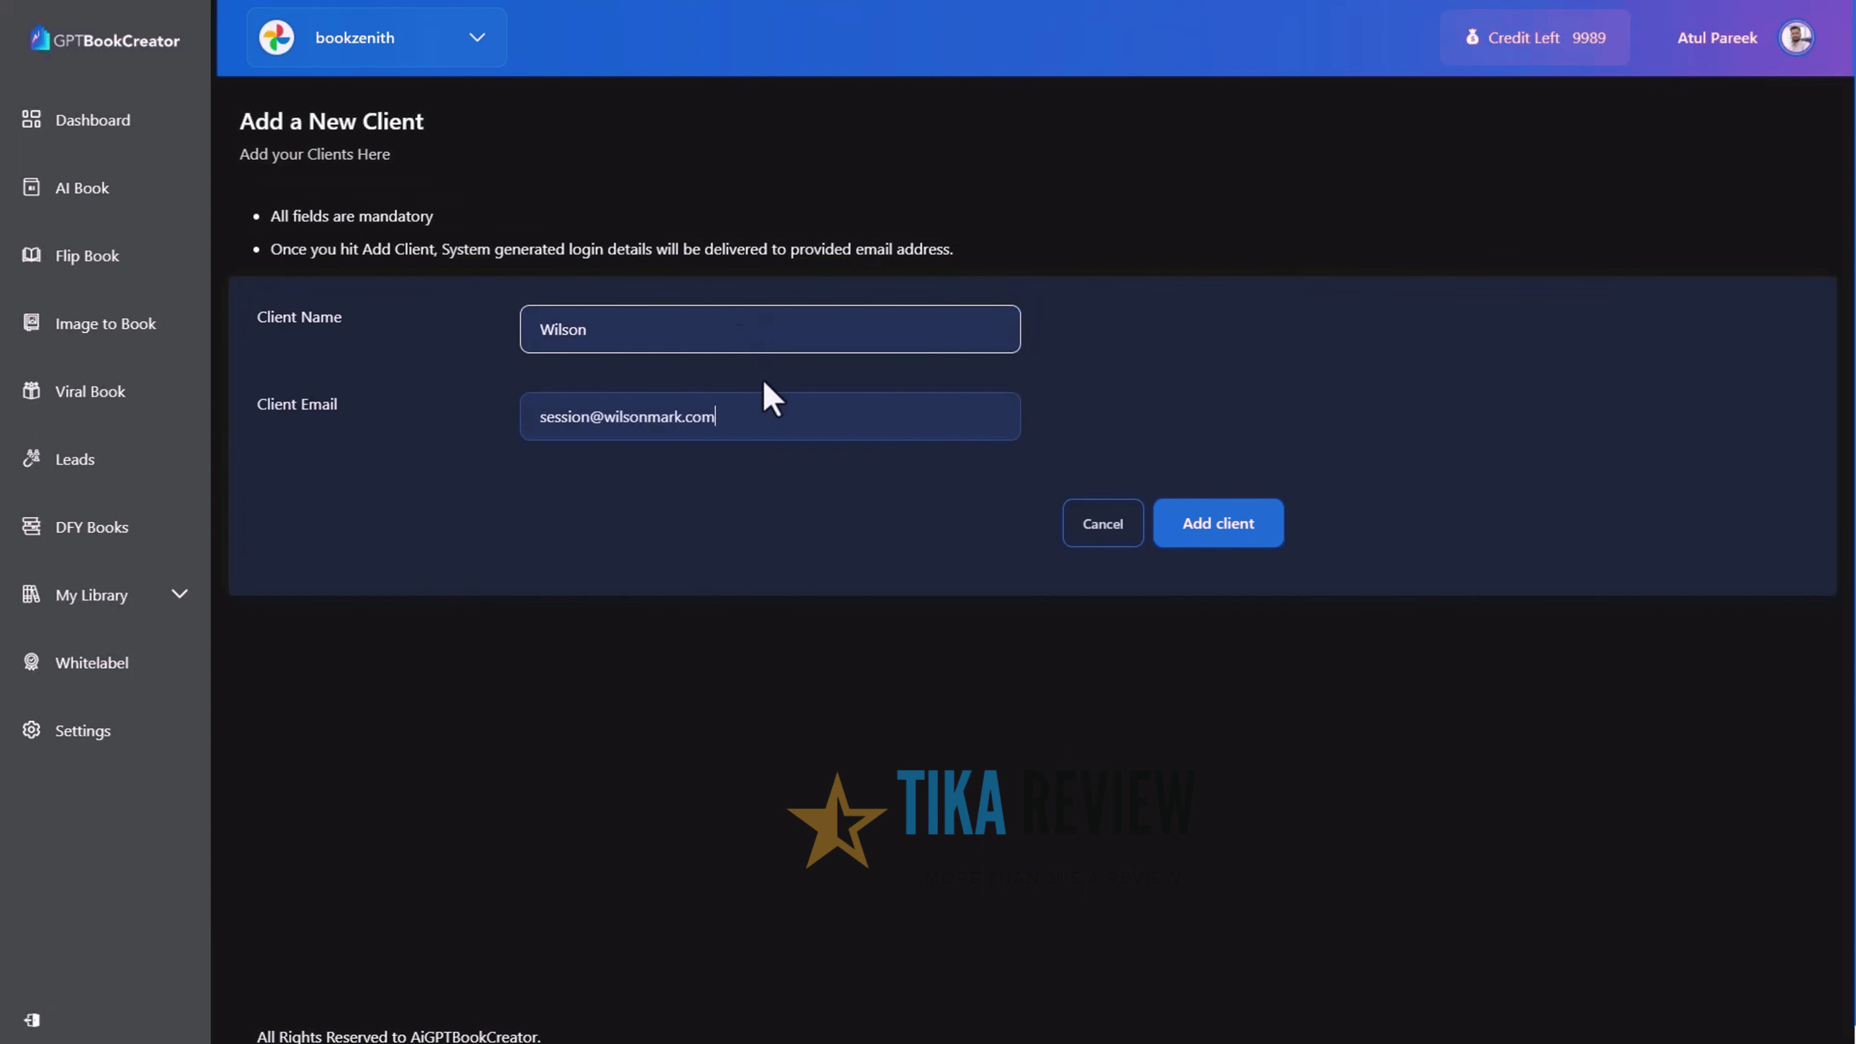
click(1267, 553)
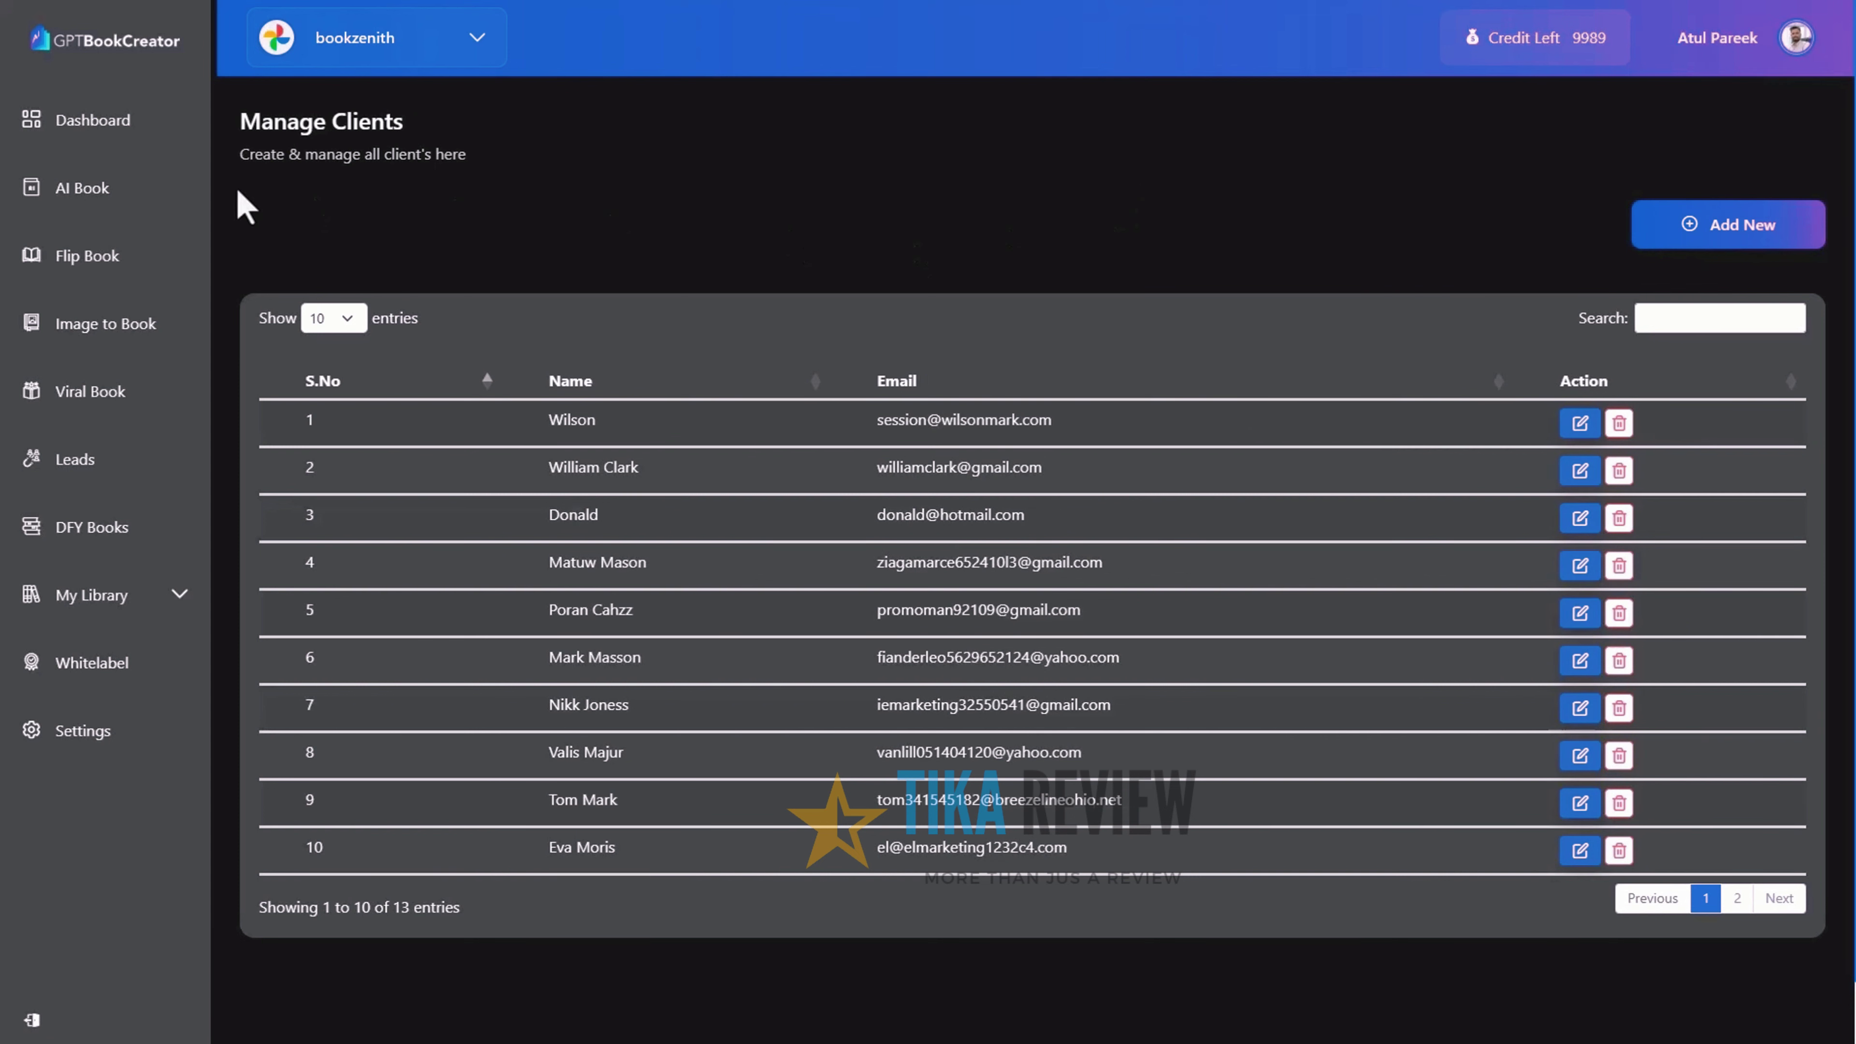
Return to the Dashboard from the left sidebar
click(75, 121)
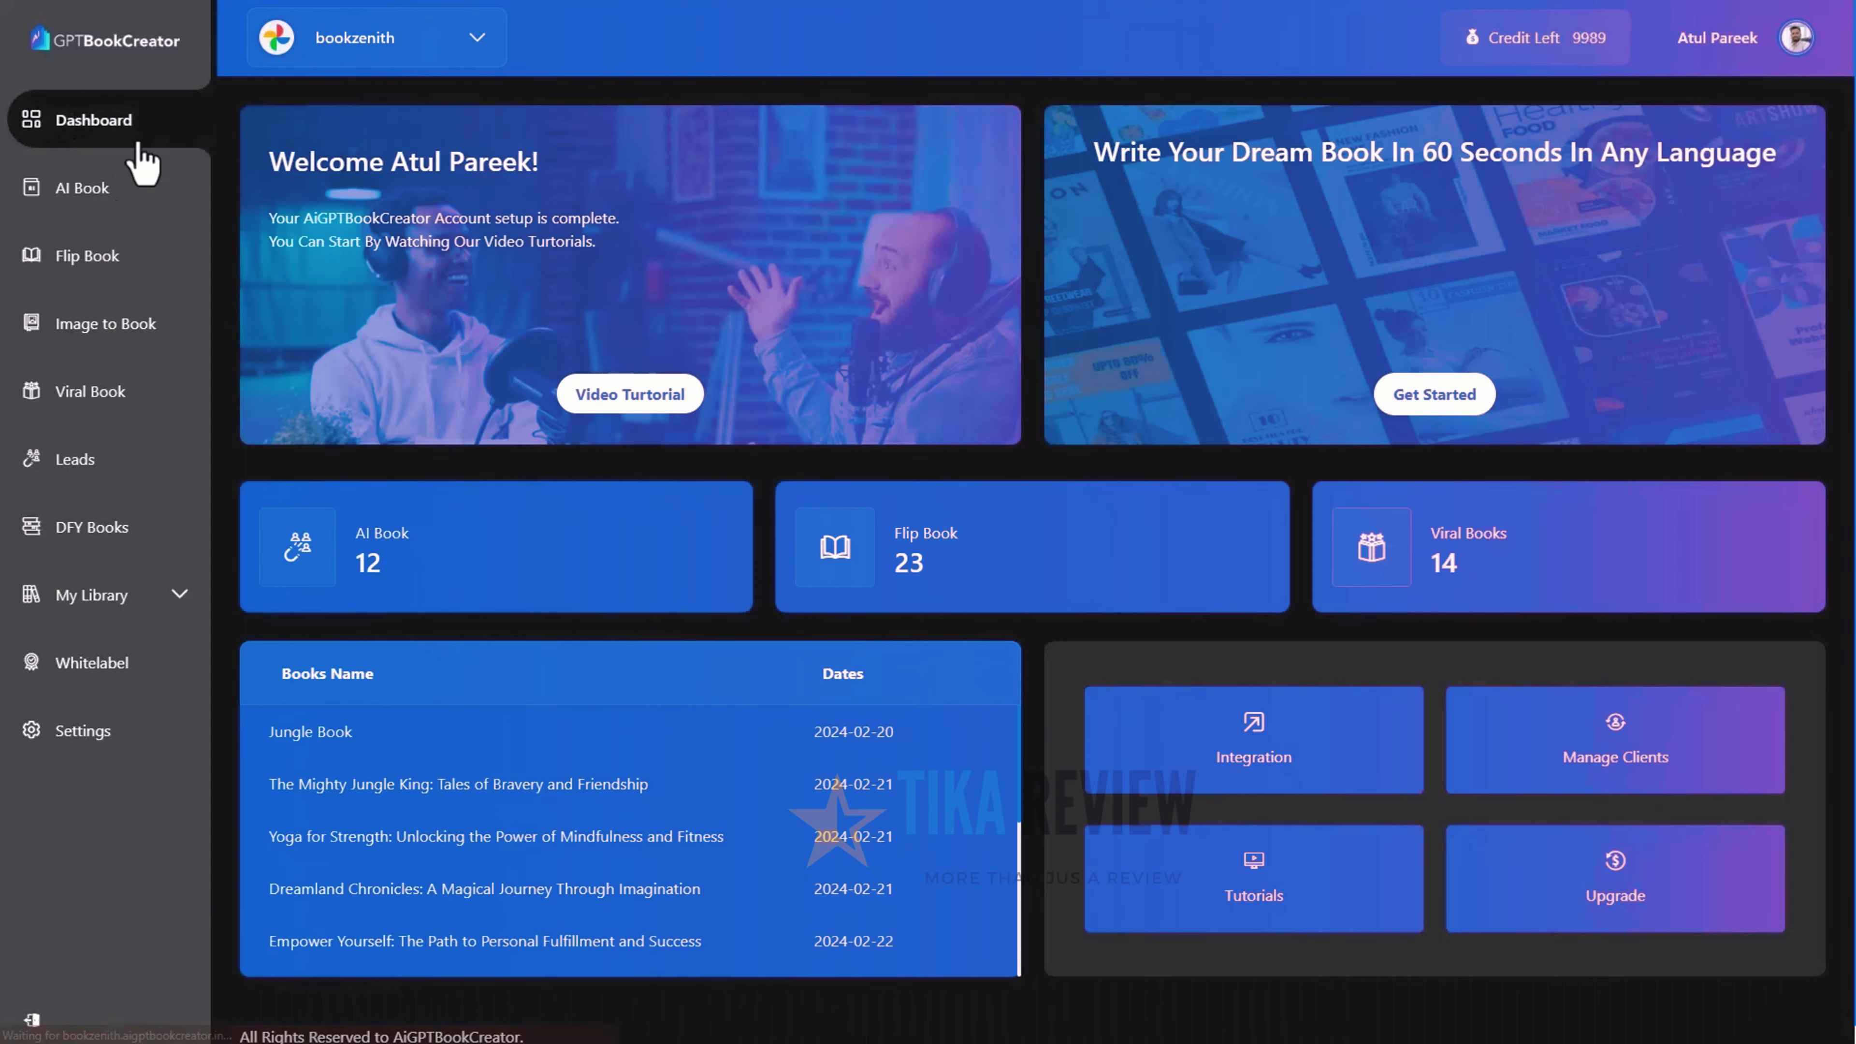